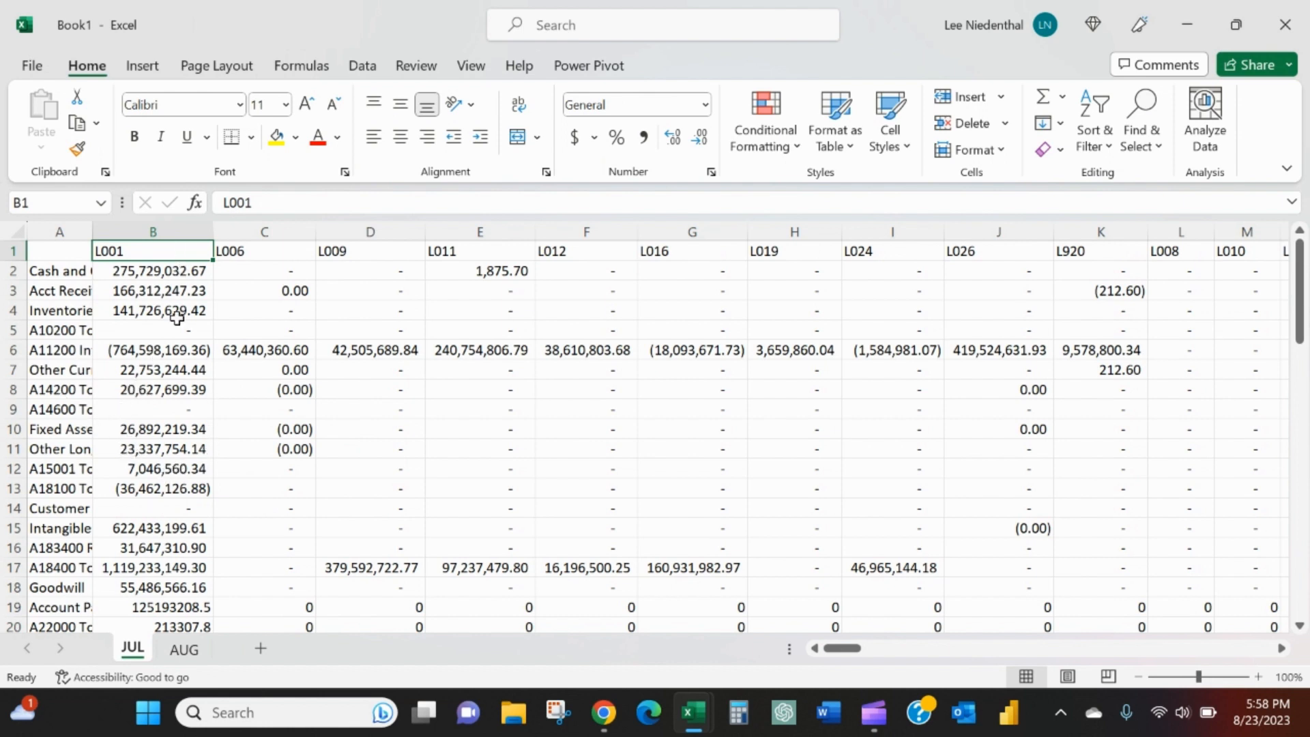
- Compare the JUL and AUG sheets, checking the account labels, the entity header row and the L001 cash values
{"action": "left_click", "coordinate": [60, 232]}
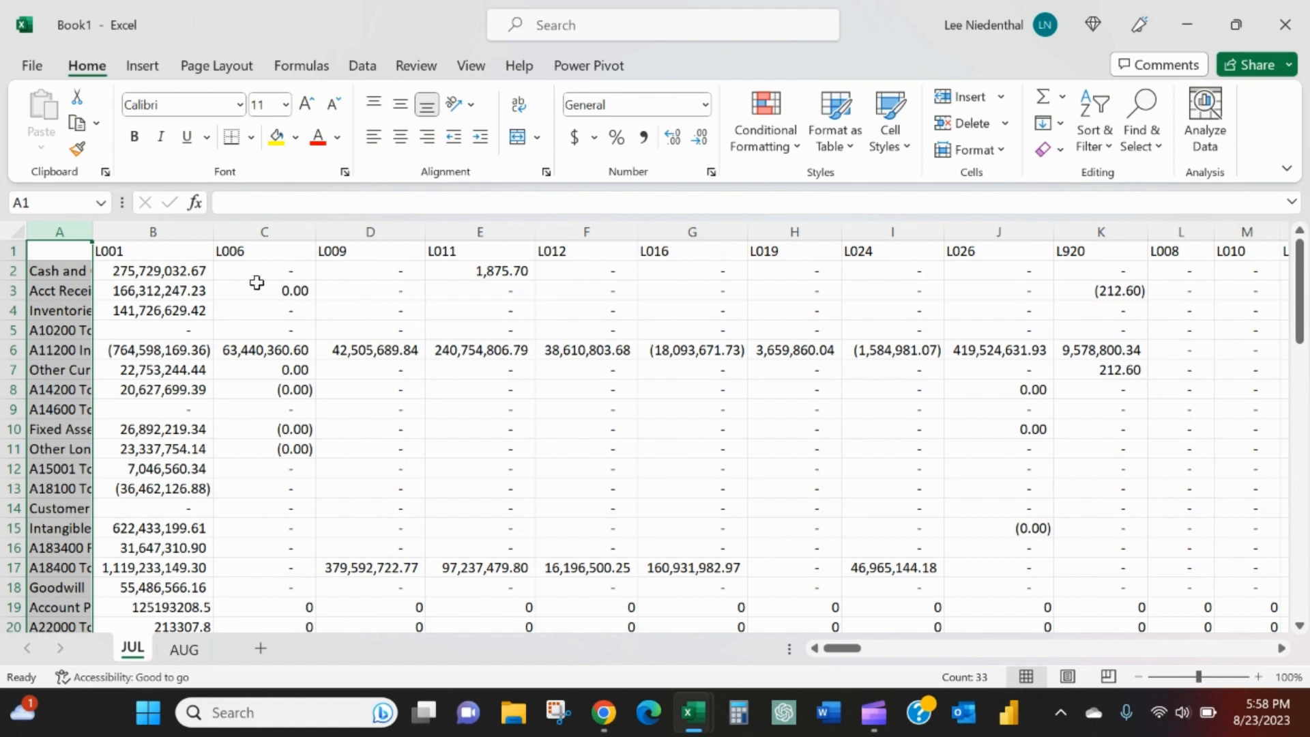
{"action": "left_click", "coordinate": [15, 250]}
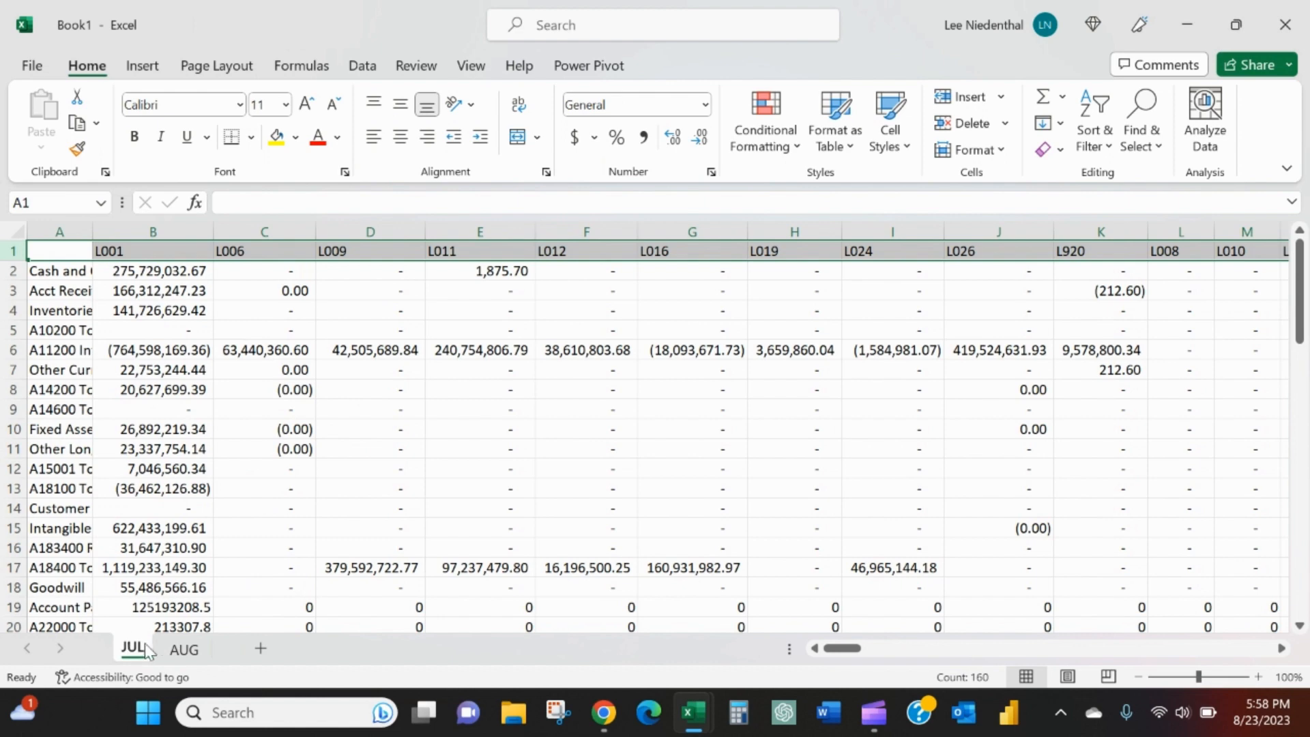
{"action": "left_click", "coordinate": [177, 649]}
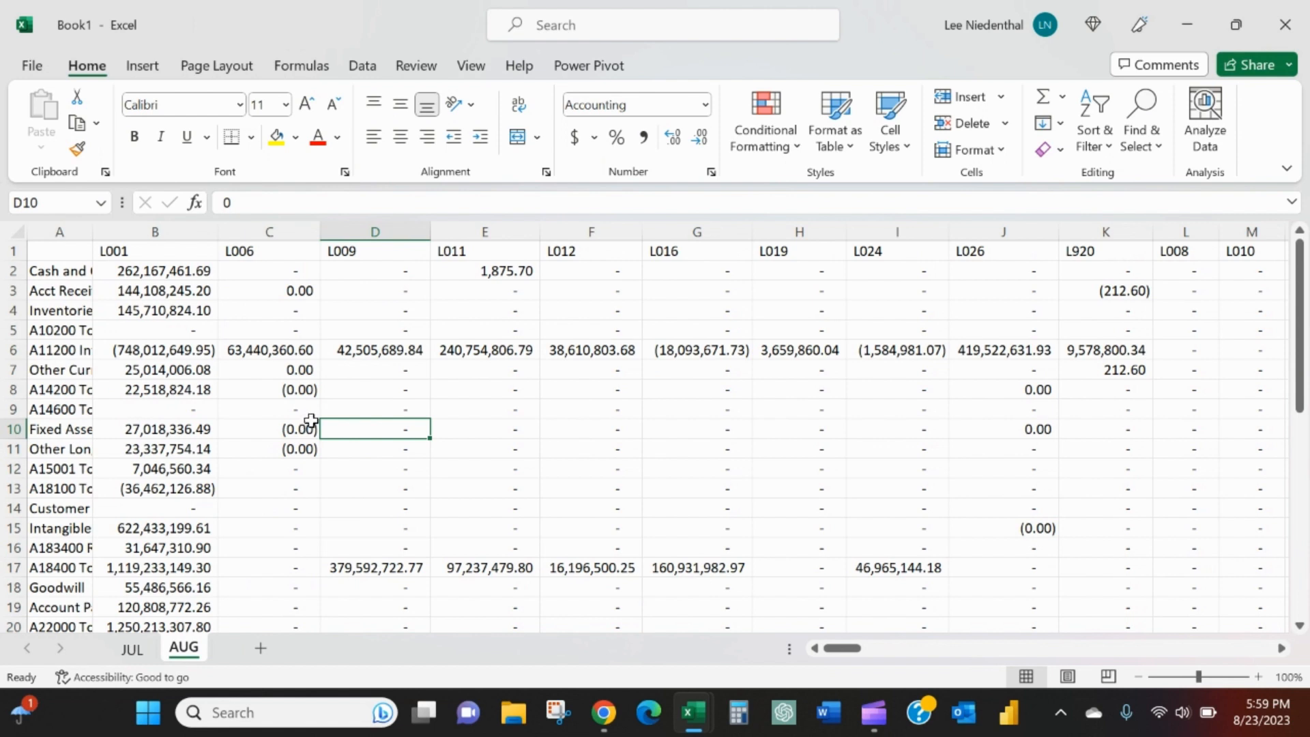
{"action": "left_click", "coordinate": [133, 649]}
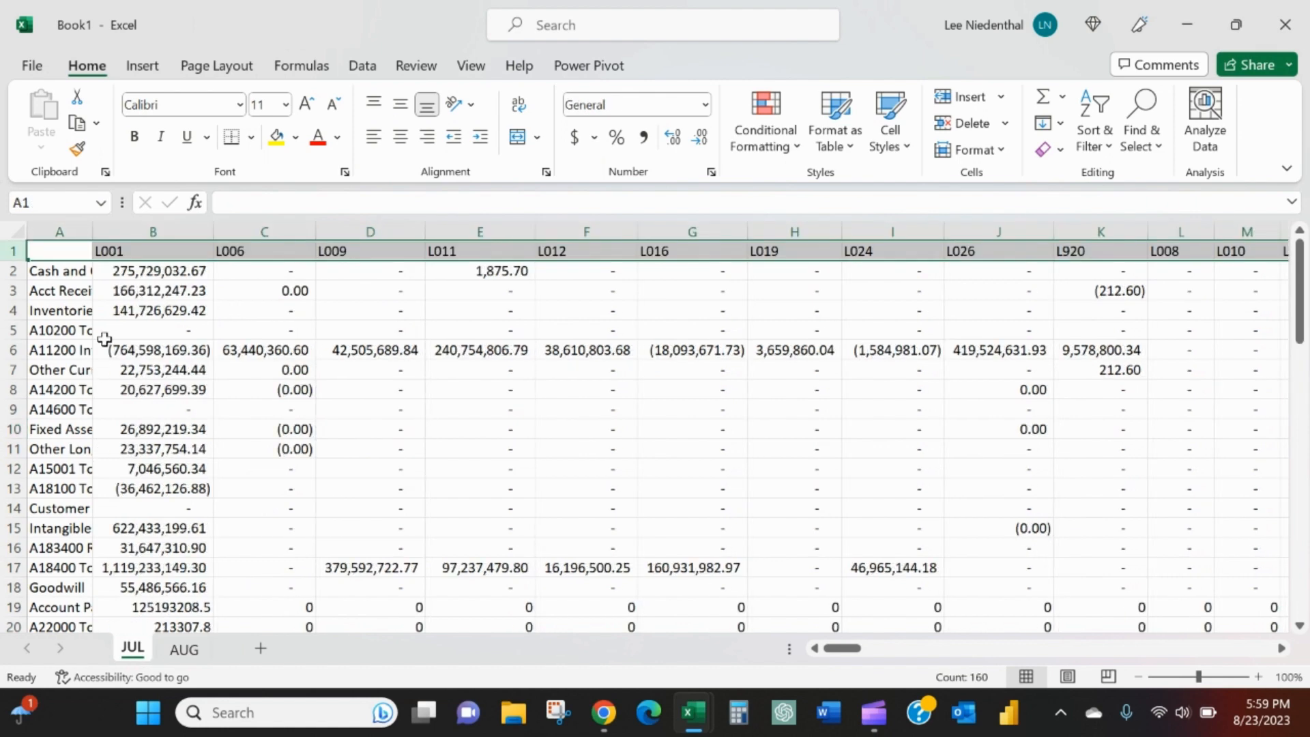
{"action": "left_click", "coordinate": [148, 273]}
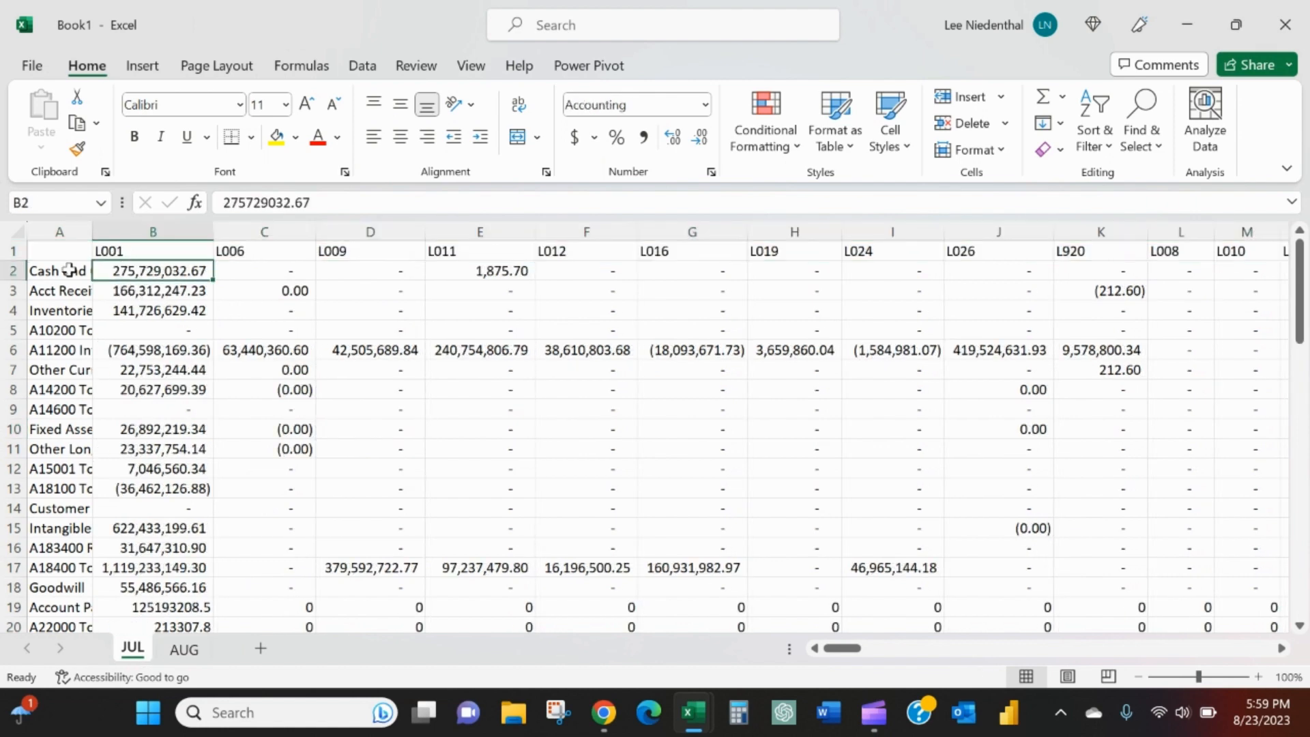
{"action": "left_click", "coordinate": [182, 652]}
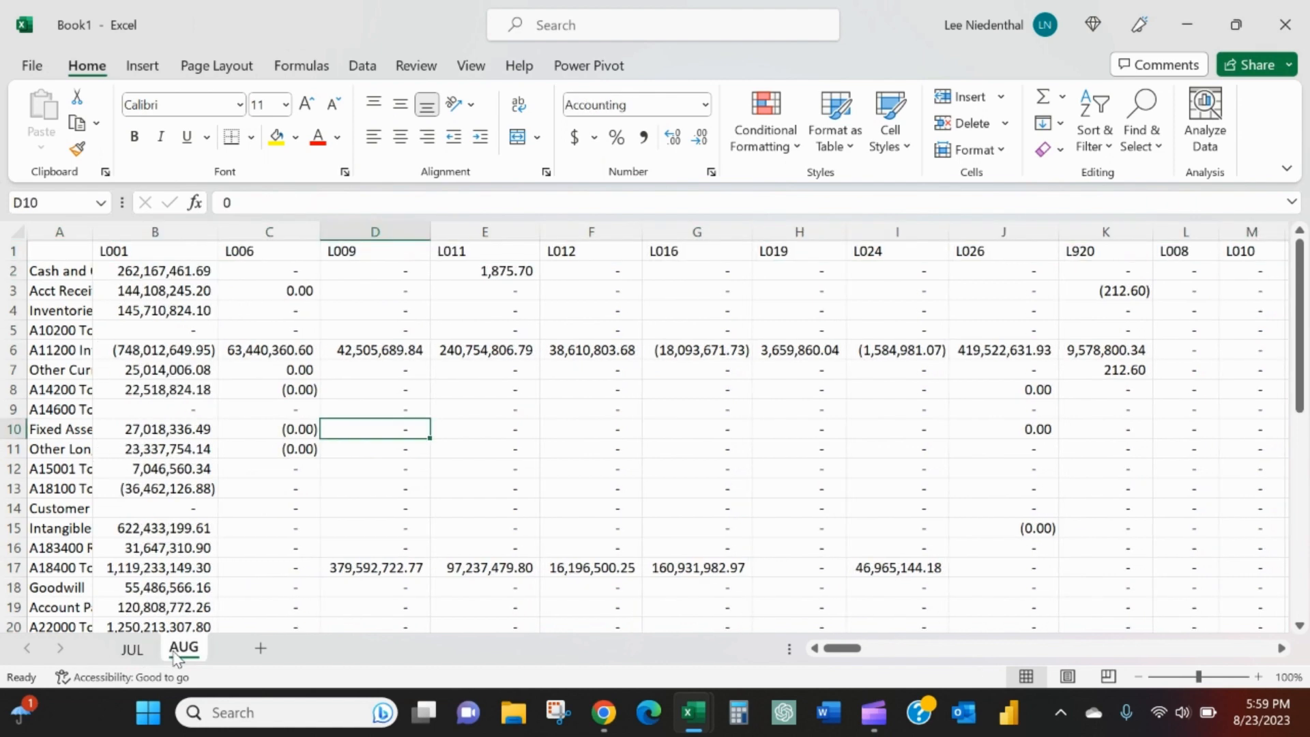
{"action": "left_click", "coordinate": [151, 271]}
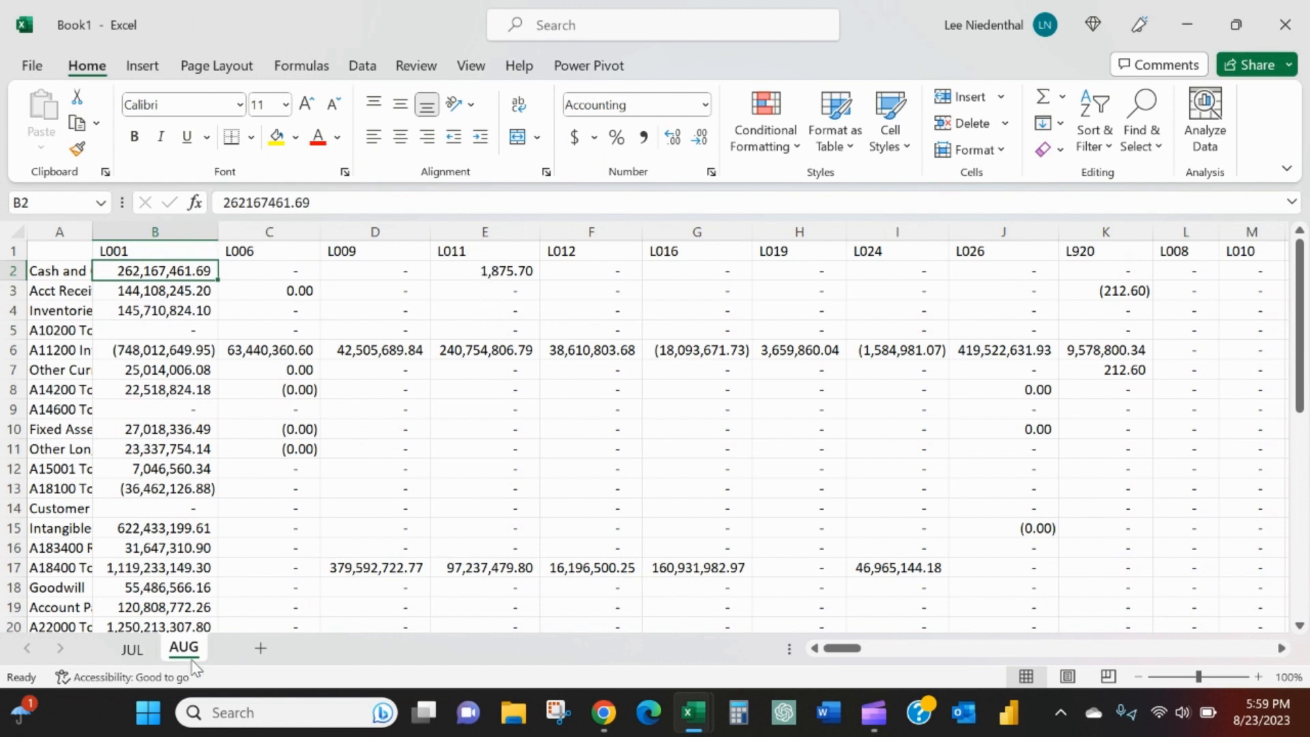
- Move the AUG sheet ahead of JUL and review the extent of its entity headers and account labels
{"action": "left_click_drag", "start_coordinate": [191, 656], "coordinate": [122, 654]}
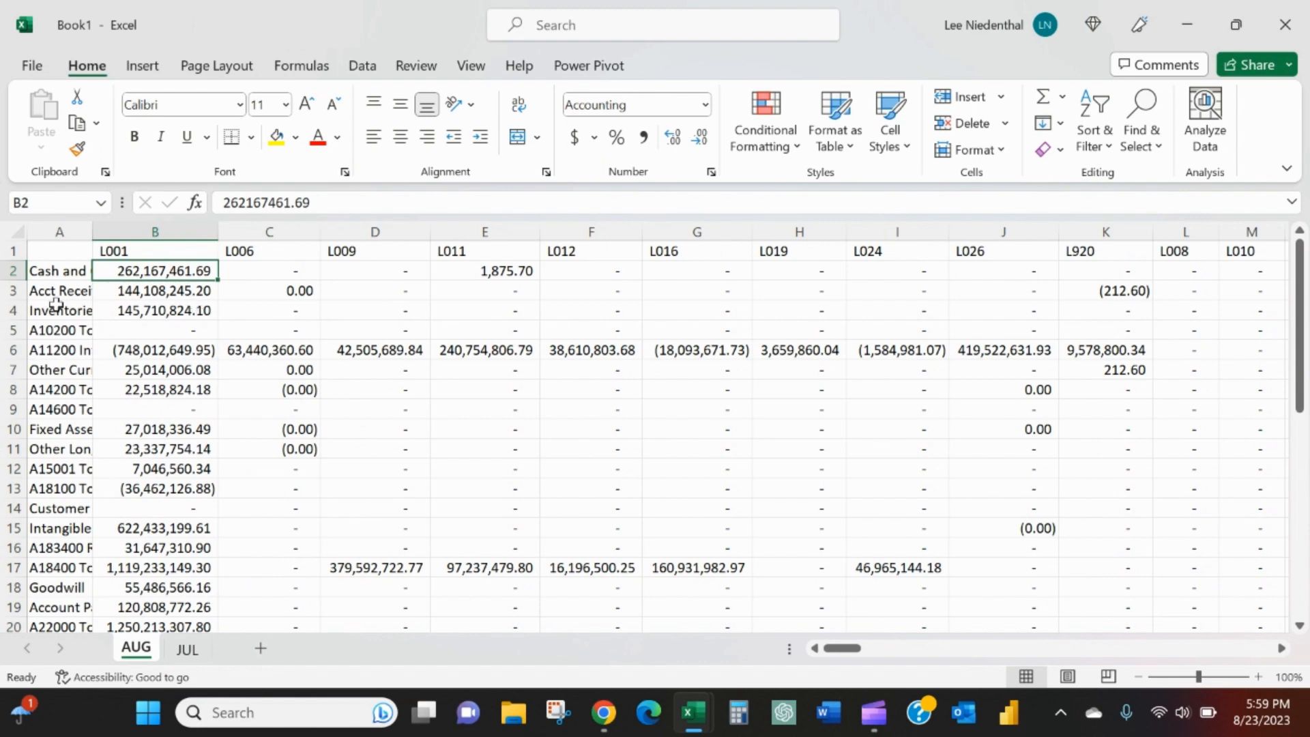
{"action": "left_click", "coordinate": [195, 251]}
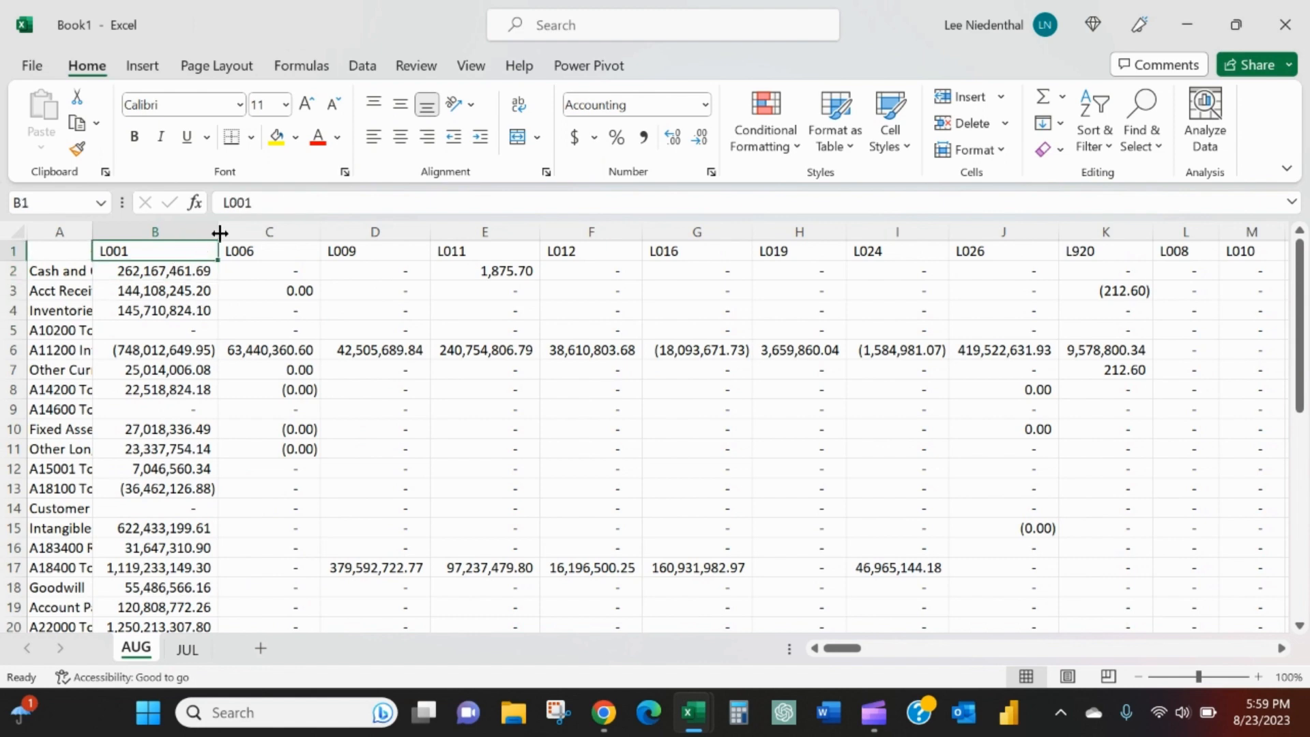
{"action": "key", "text": "ctrl+shift+Right"}
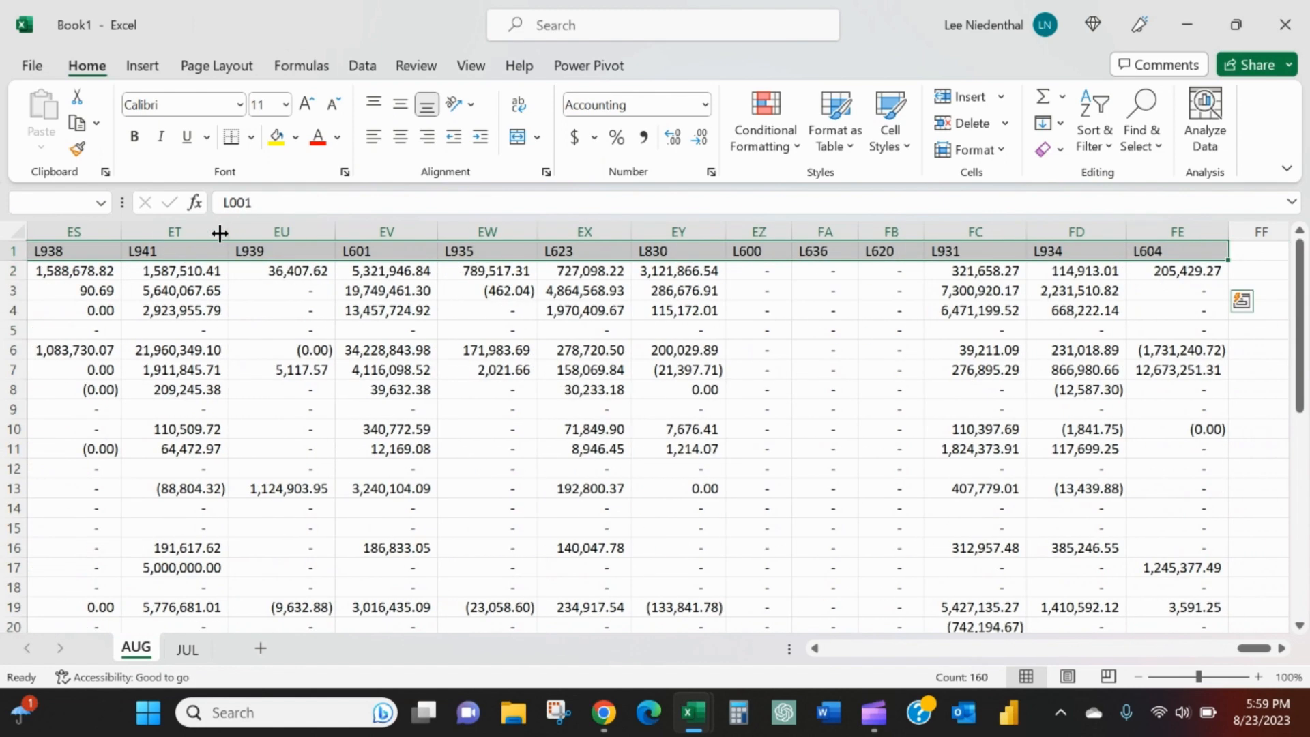
{"action": "key", "text": "ctrl+Home"}
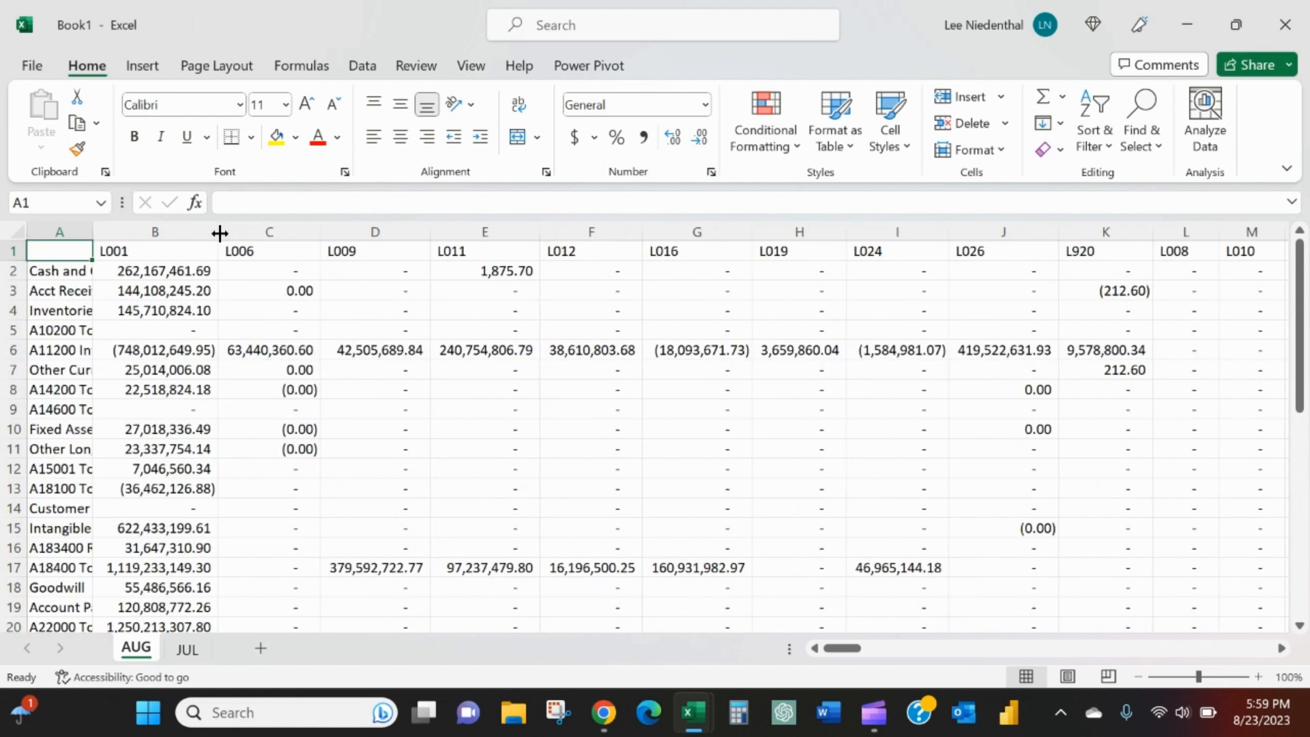
{"action": "key", "text": "Down"}
{"action": "key", "text": "ctrl+shift+Down"}
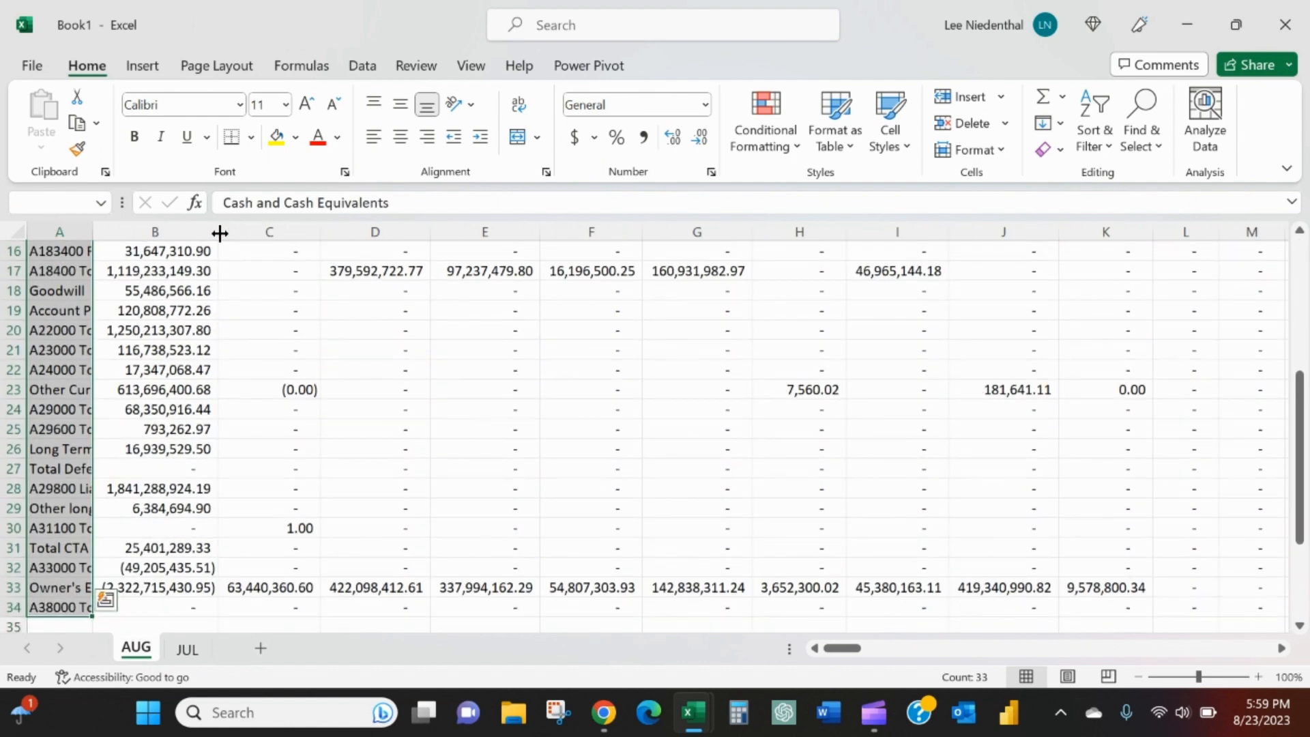
{"action": "key", "text": "ctrl+shift+Up"}
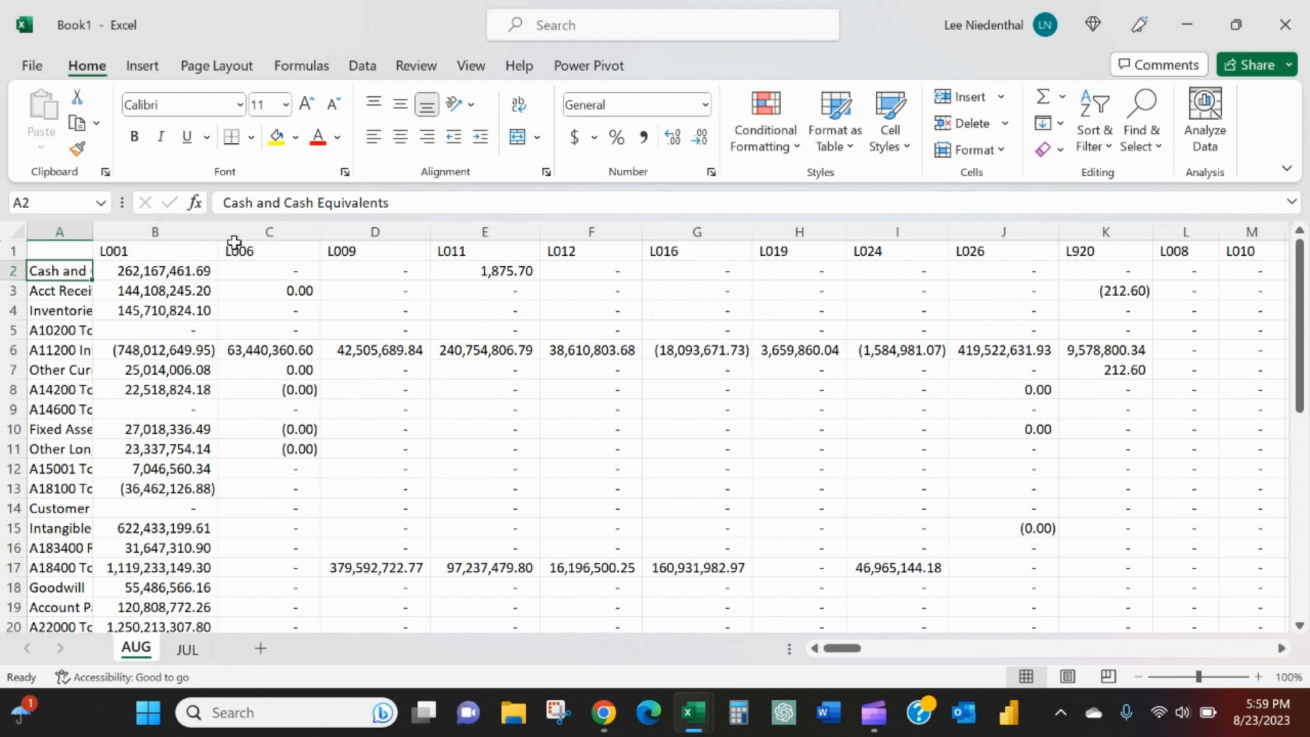
- Copy all entity codes from AUG row 1, starting at B1, into a new sheet as transposed values from A1 down
{"action": "left_click", "coordinate": [187, 250]}
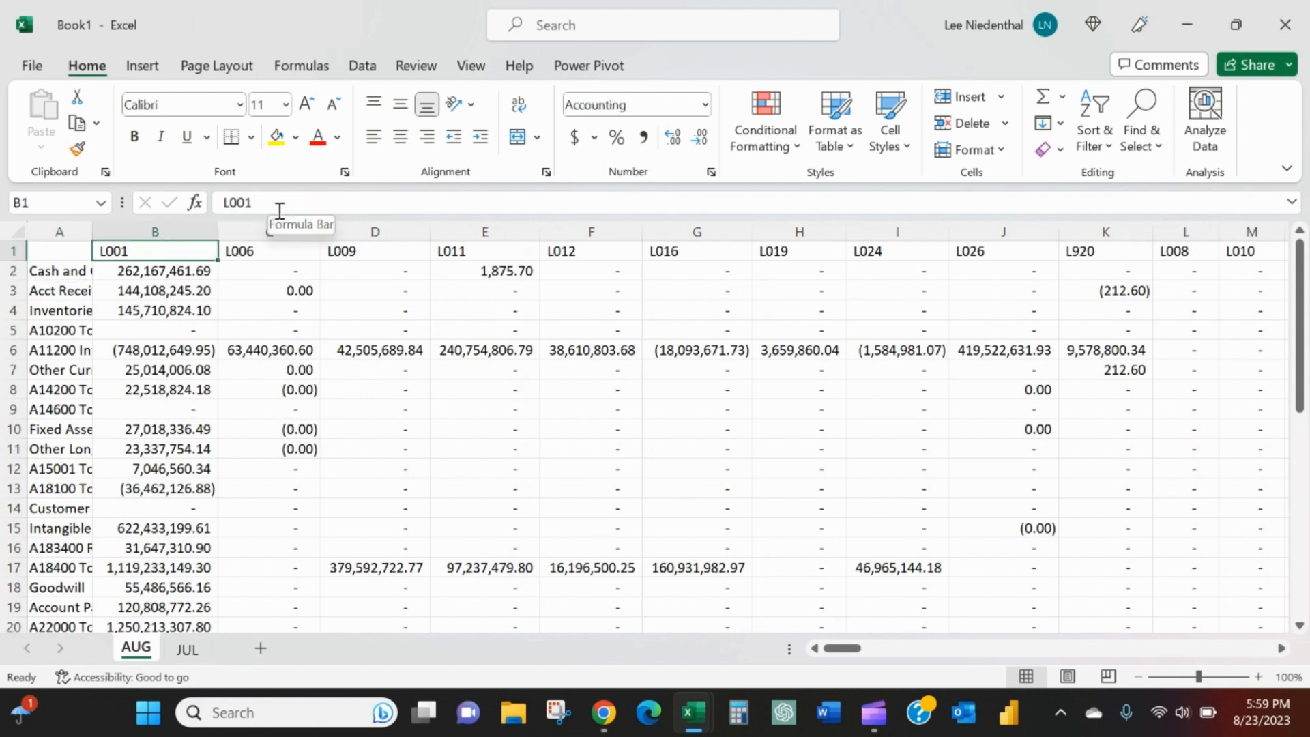
{"action": "key", "text": "ctrl+shift+Right"}
{"action": "key", "text": "ctrl+c"}
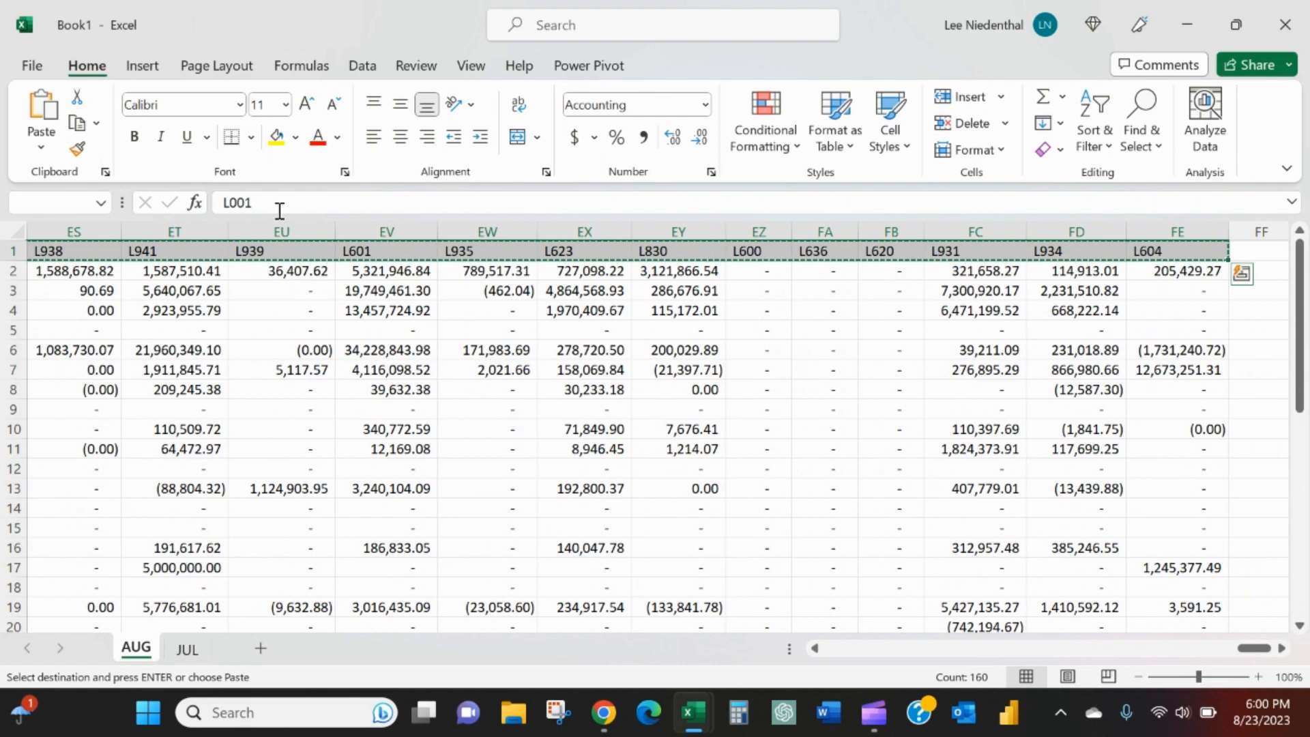
{"action": "left_click", "coordinate": [263, 649]}
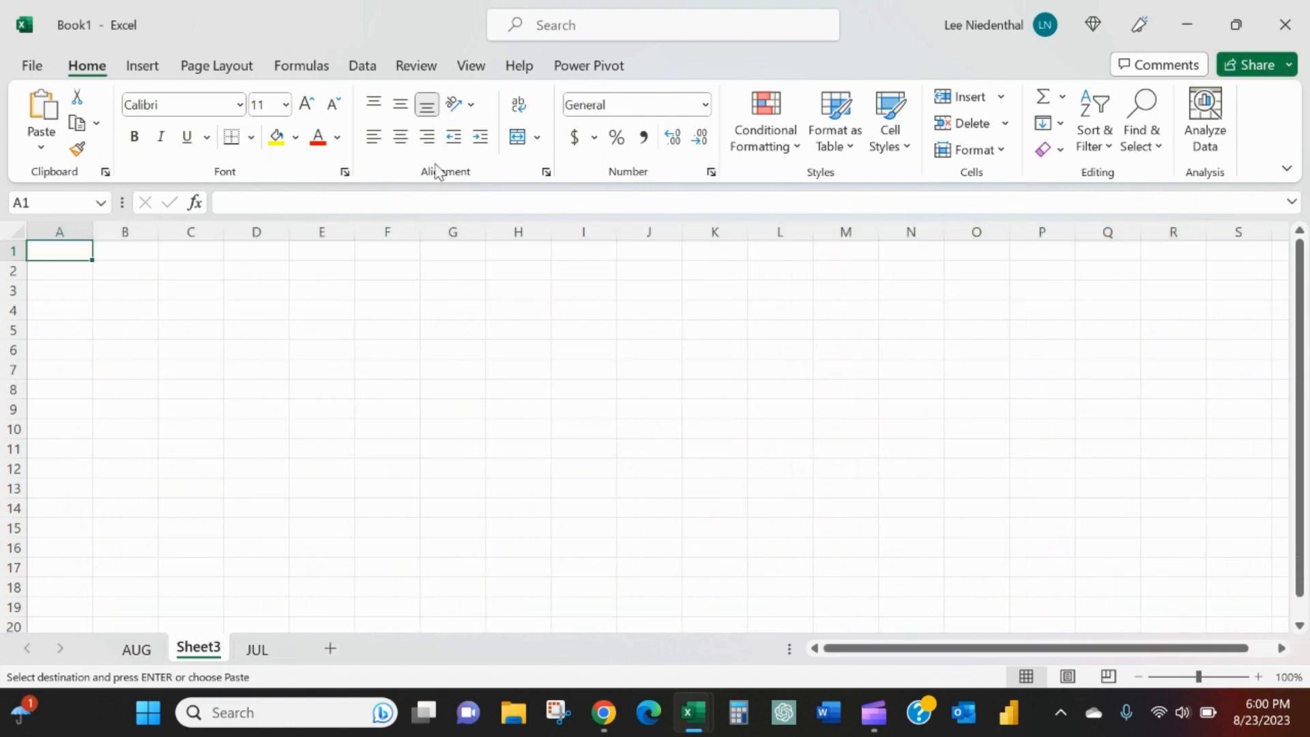
{"action": "key", "text": "ctrl+alt+v"}
{"action": "key", "text": "v"}
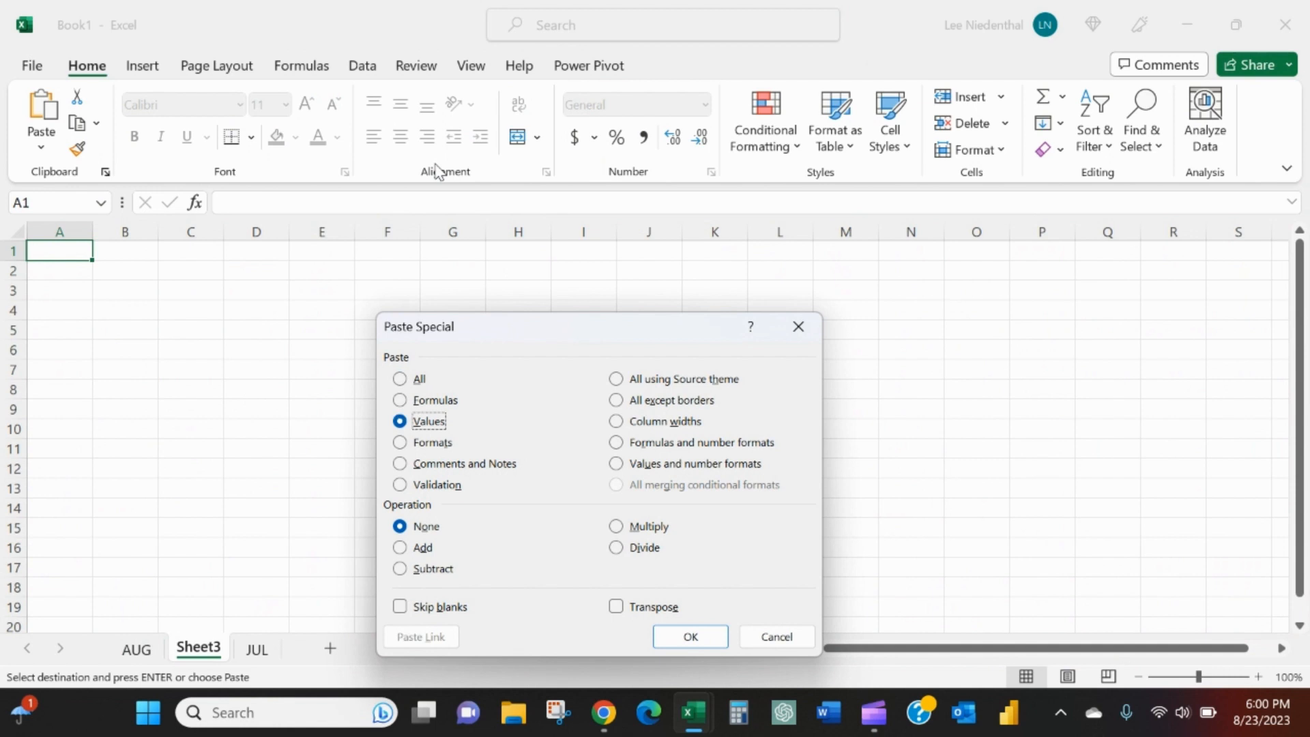
{"action": "key", "text": "e"}
{"action": "key", "text": "Return"}
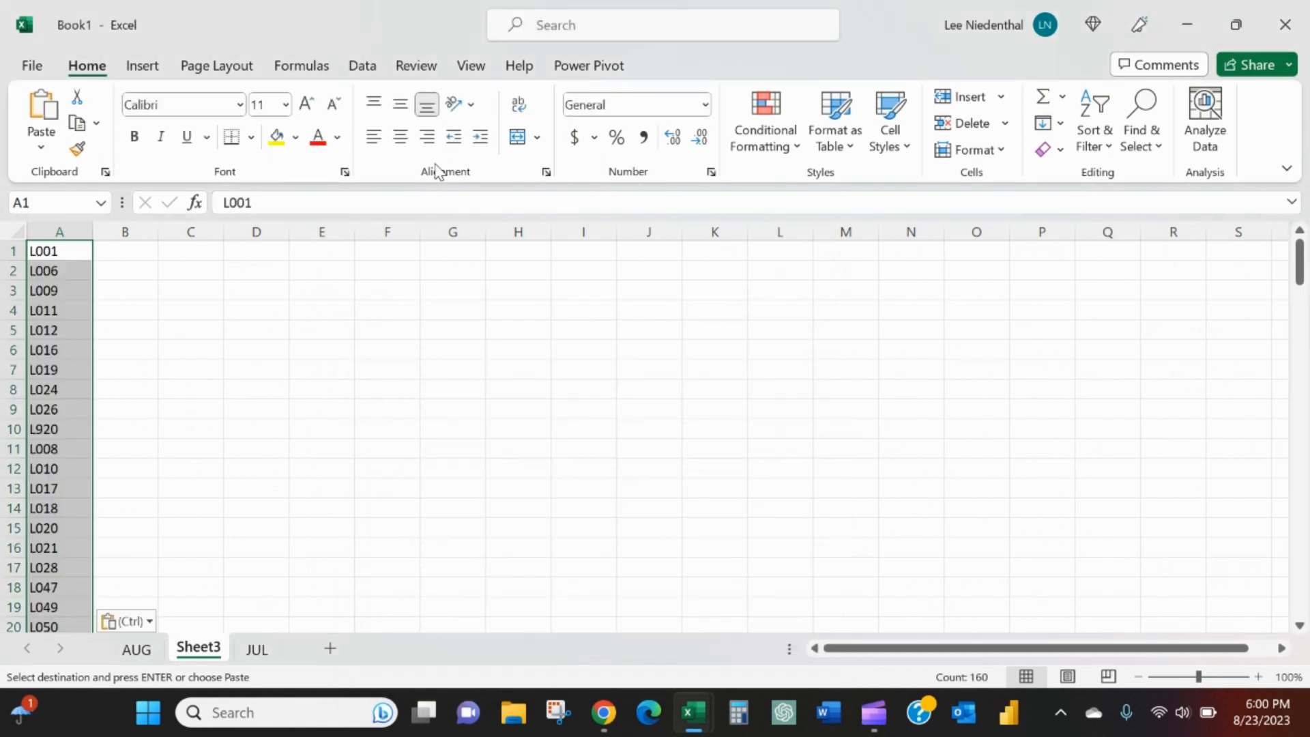
- Paste the entity code list three more times, each directly below the previous one in column A
{"action": "key", "text": "ctrl+Down"}
{"action": "key", "text": "Down"}
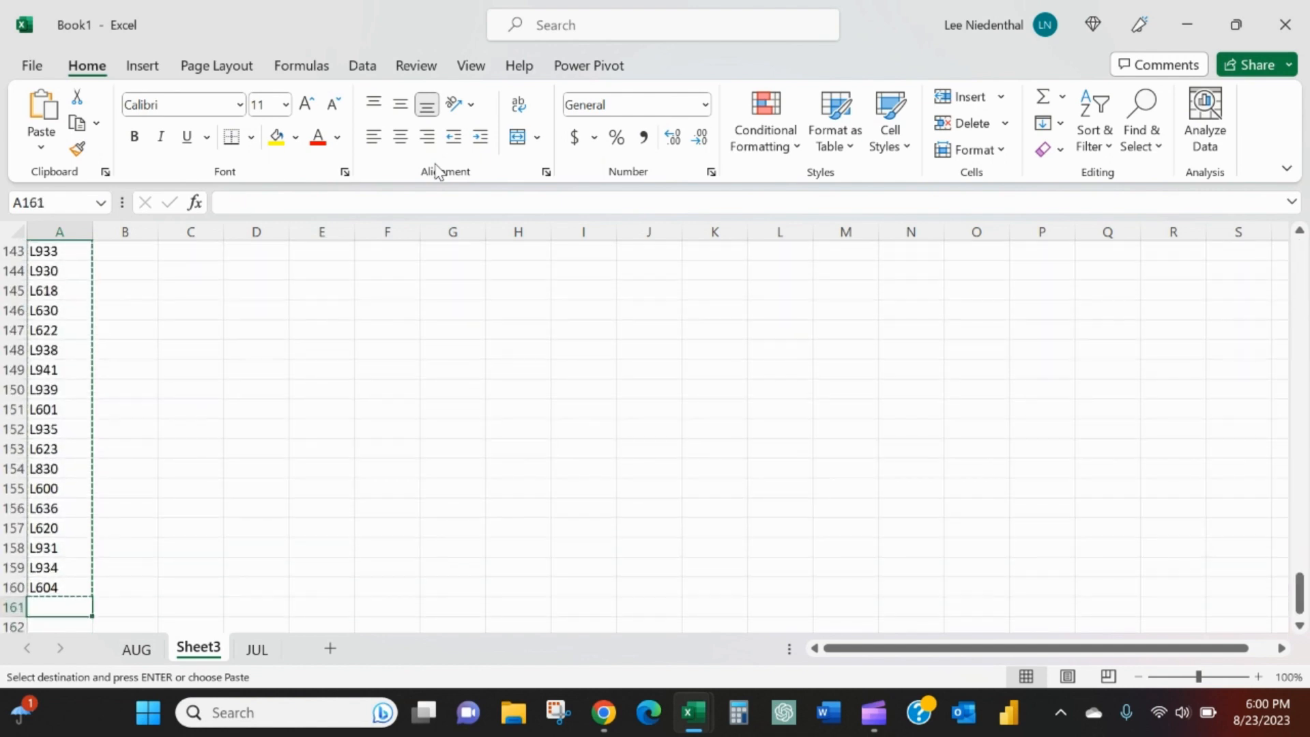
{"action": "key", "text": "ctrl+v"}
{"action": "key", "text": "ctrl+Down"}
{"action": "key", "text": "Down"}
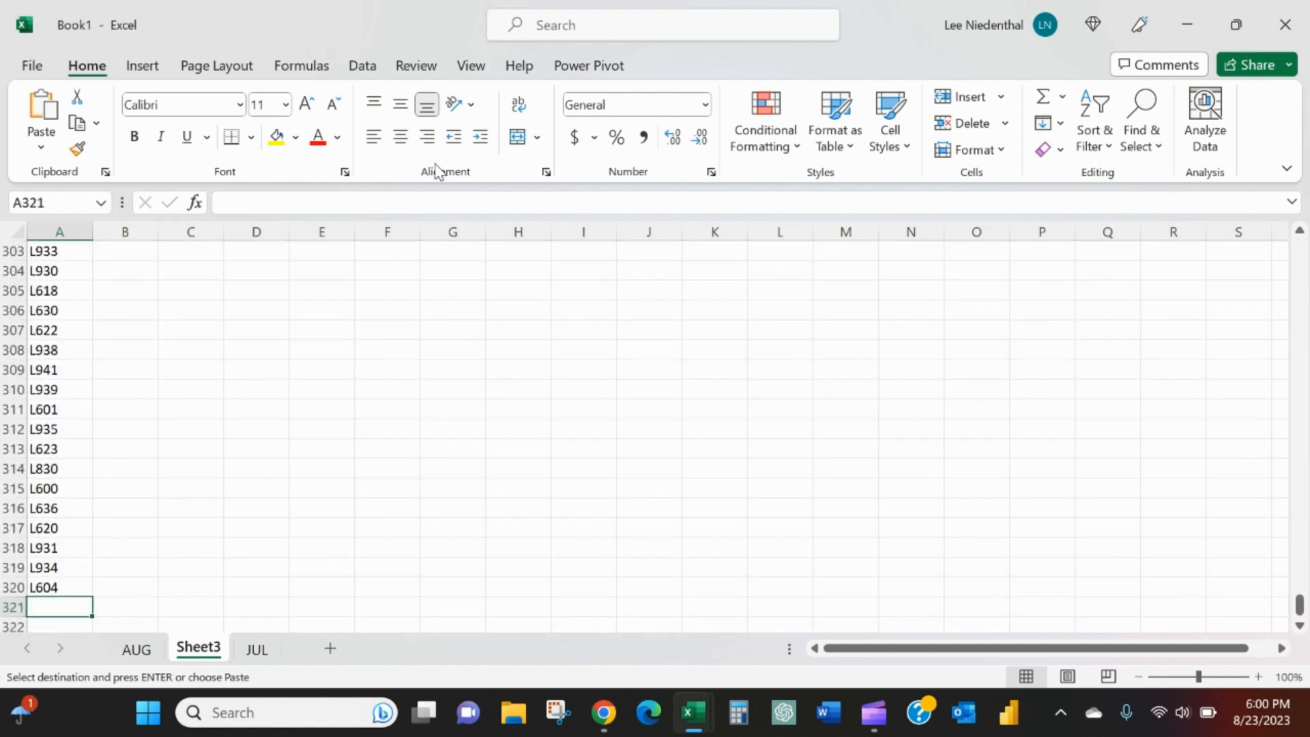
{"action": "key", "text": "ctrl+v"}
{"action": "key", "text": "ctrl+Down"}
{"action": "key", "text": "Down"}
{"action": "key", "text": "ctrl+v"}
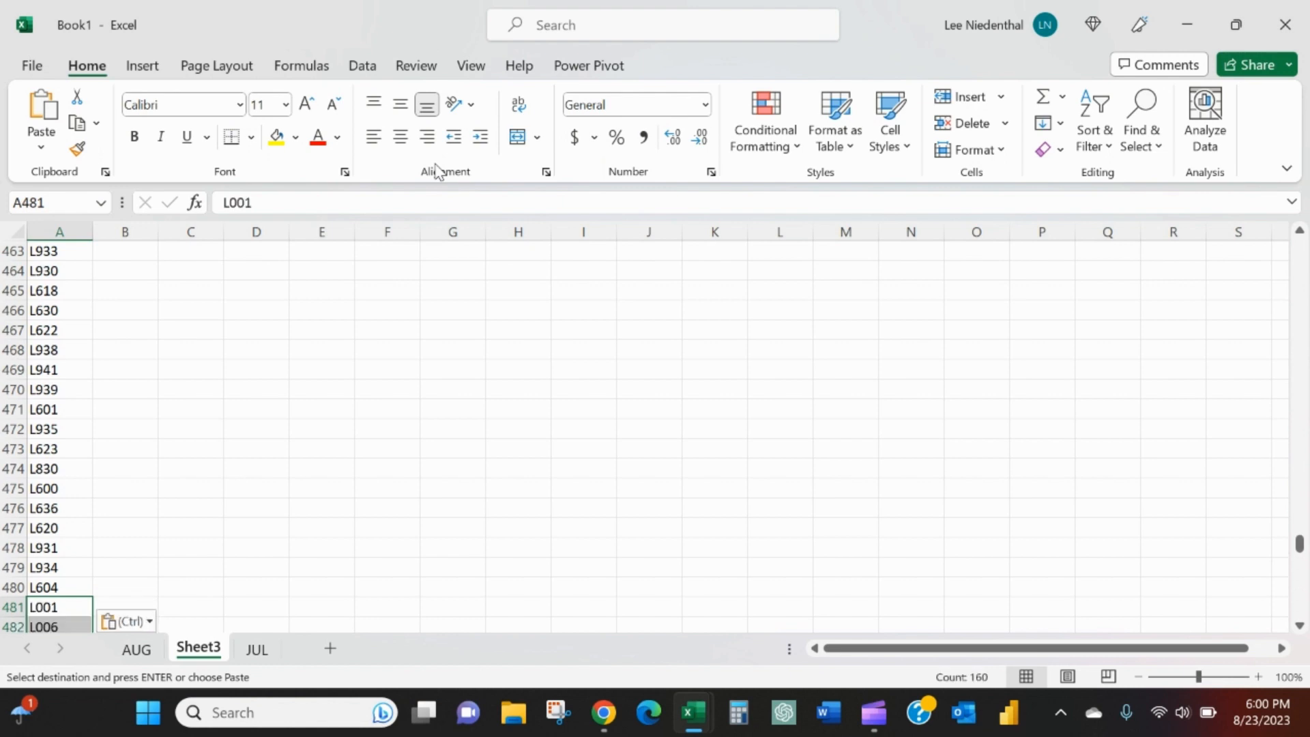
- Insert a blank row above the entity code list and enter the header LE in A1
{"action": "key", "text": "ctrl+Home"}
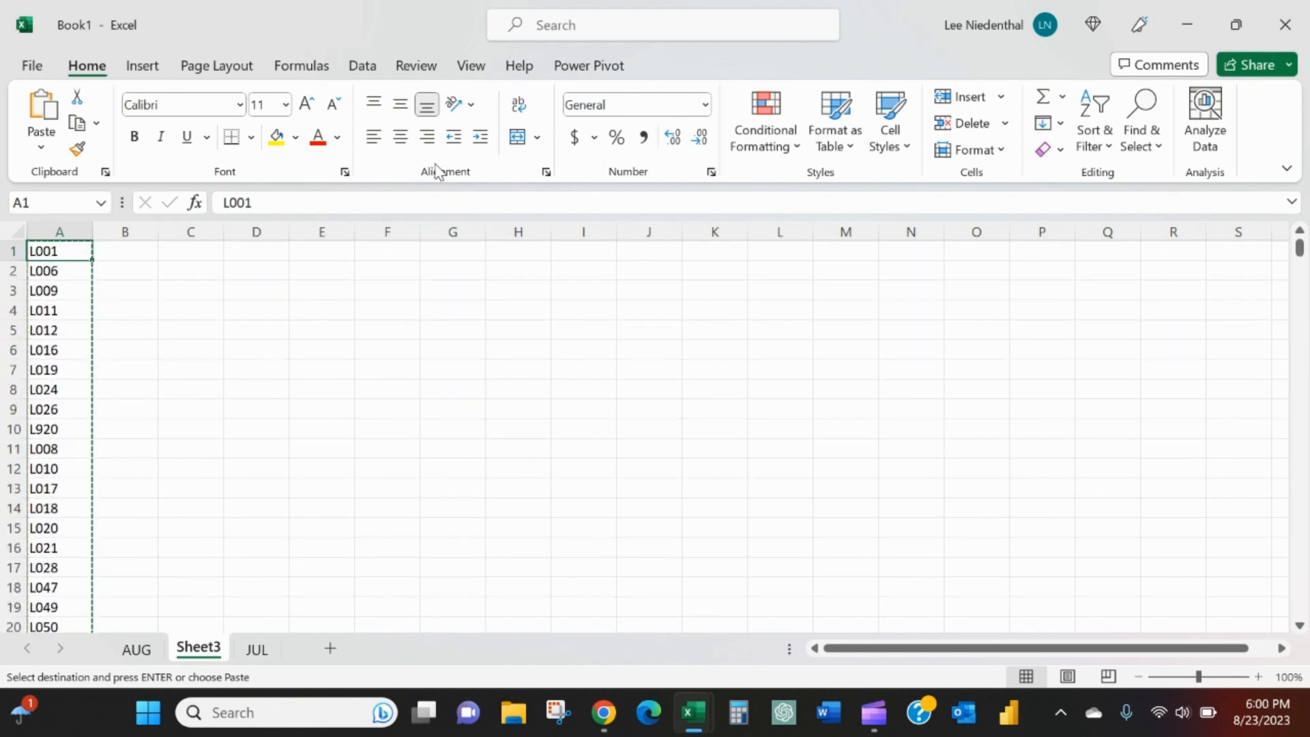
{"action": "left_click", "coordinate": [14, 252]}
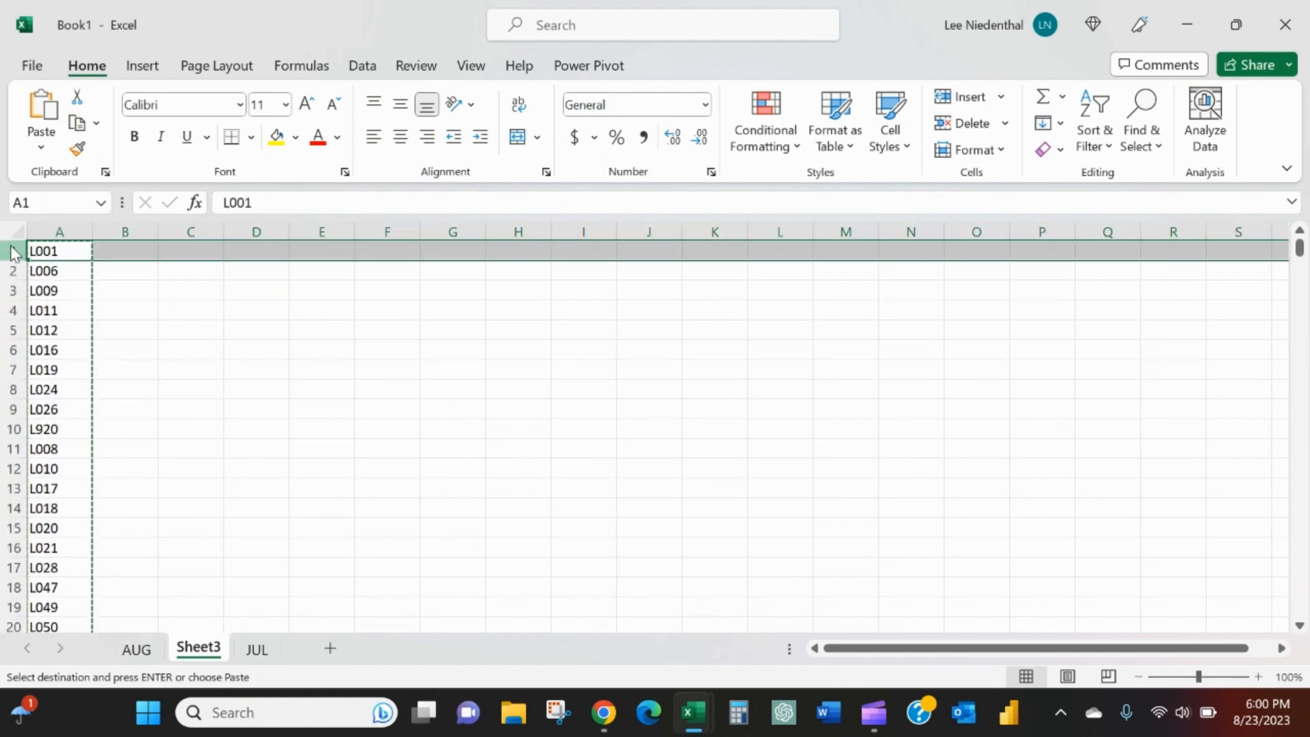
{"action": "right_click", "coordinate": [14, 251]}
{"action": "left_click", "coordinate": [109, 454]}
{"action": "left_click", "coordinate": [59, 252]}
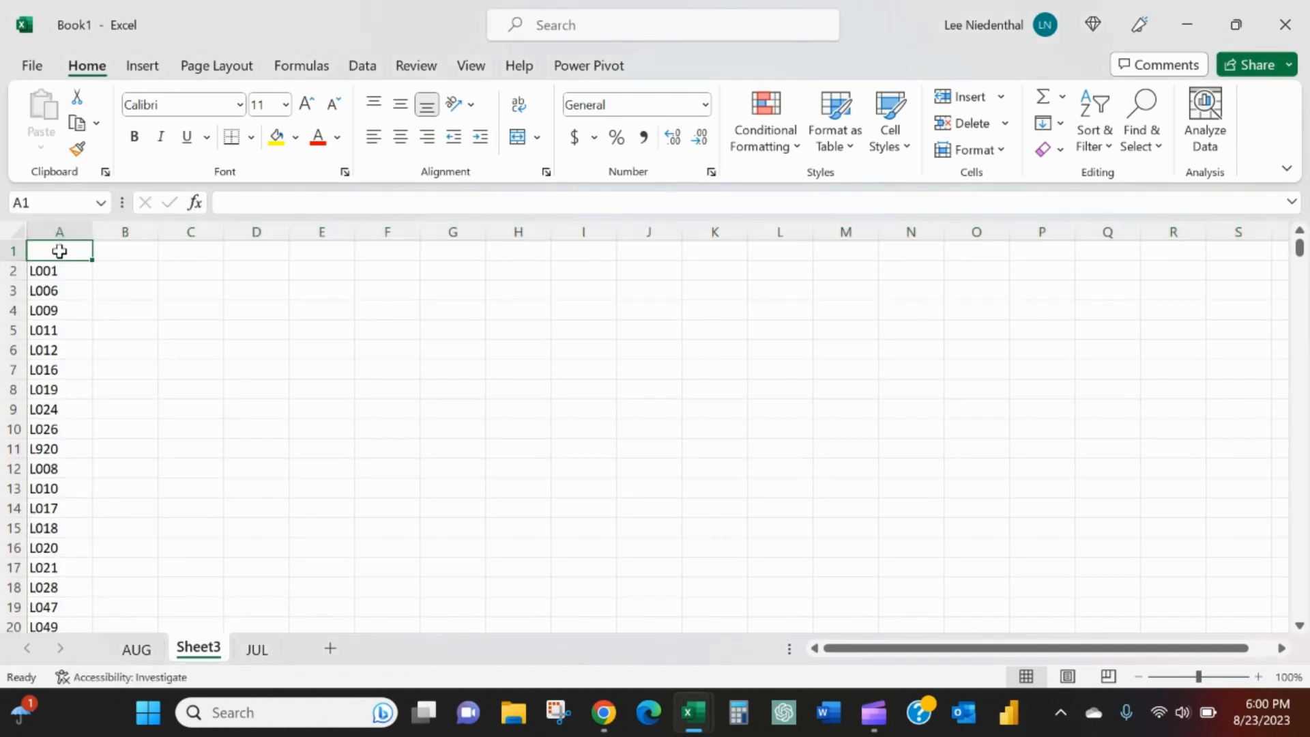
{"action": "type", "text": "LE"}
{"action": "key", "text": "Return"}
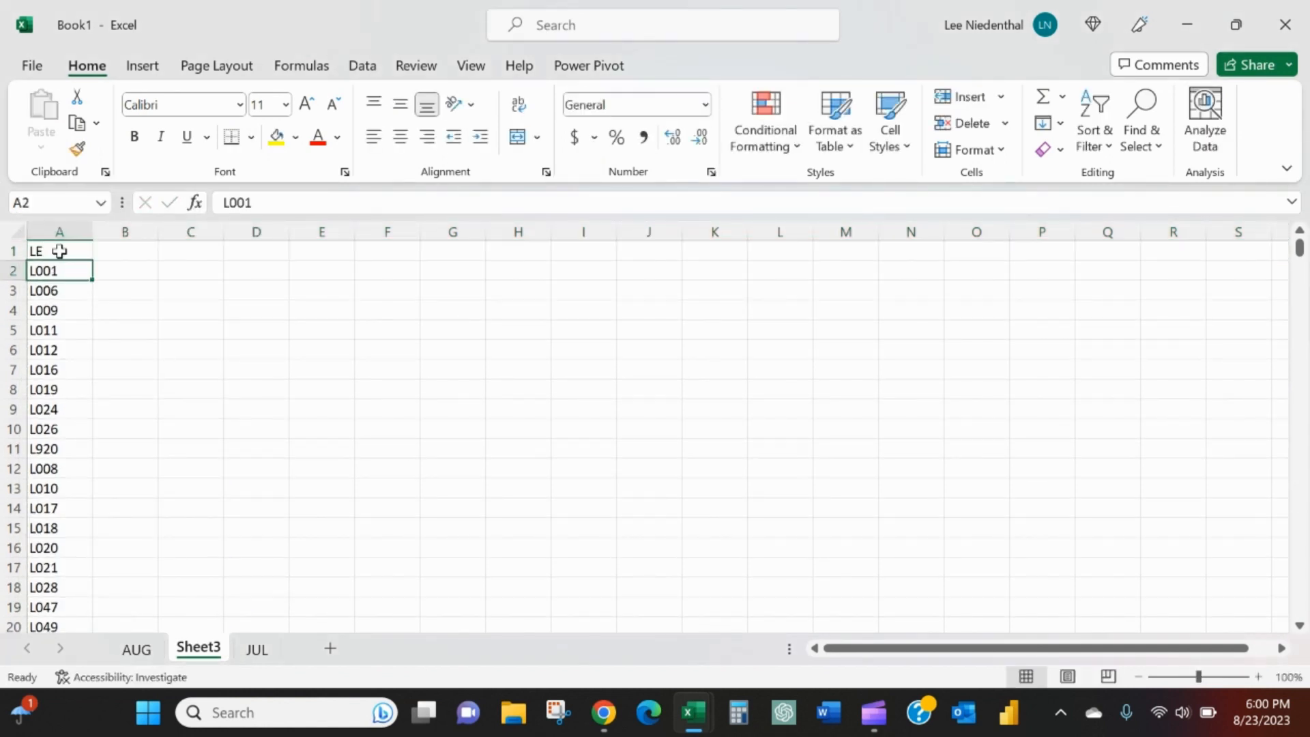
- Add a filter to the LE column, sort it from A to Z, and check the grouped L001 entries
{"action": "left_click", "coordinate": [362, 65]}
{"action": "left_click", "coordinate": [652, 153]}
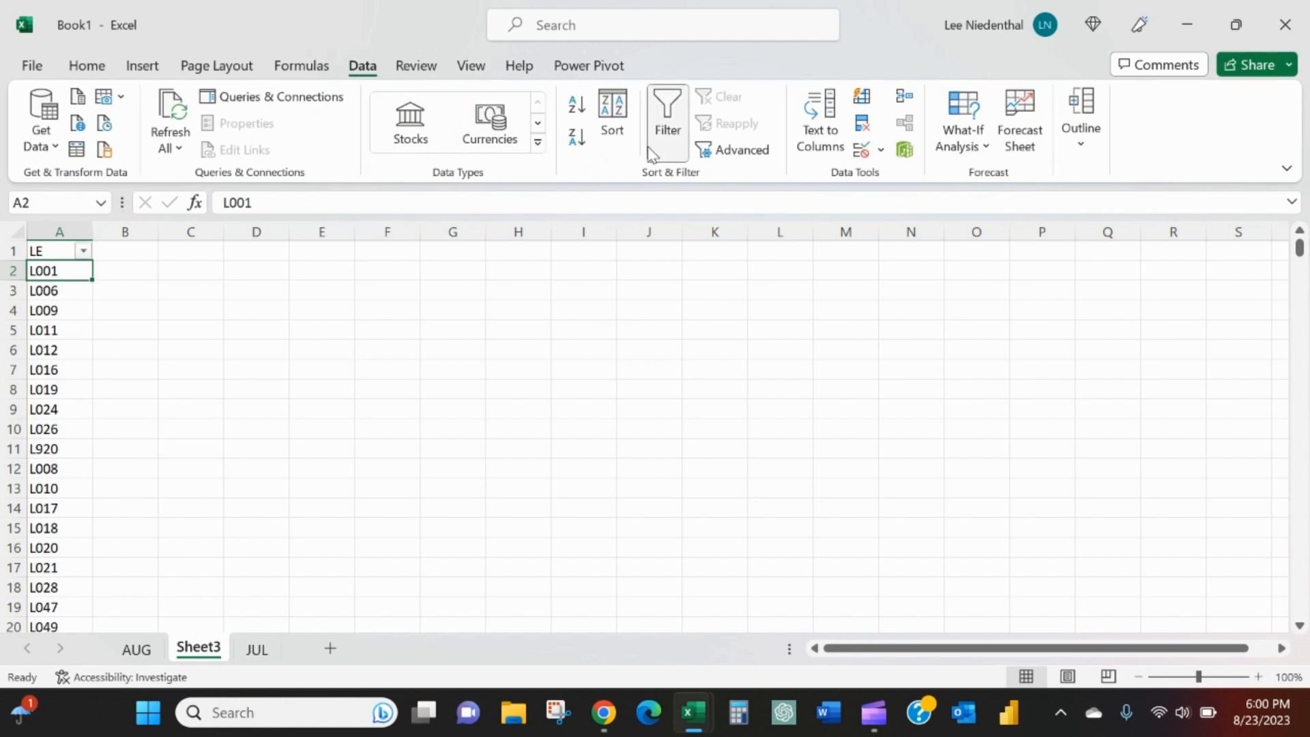
{"action": "left_click", "coordinate": [83, 251]}
{"action": "left_click", "coordinate": [147, 240]}
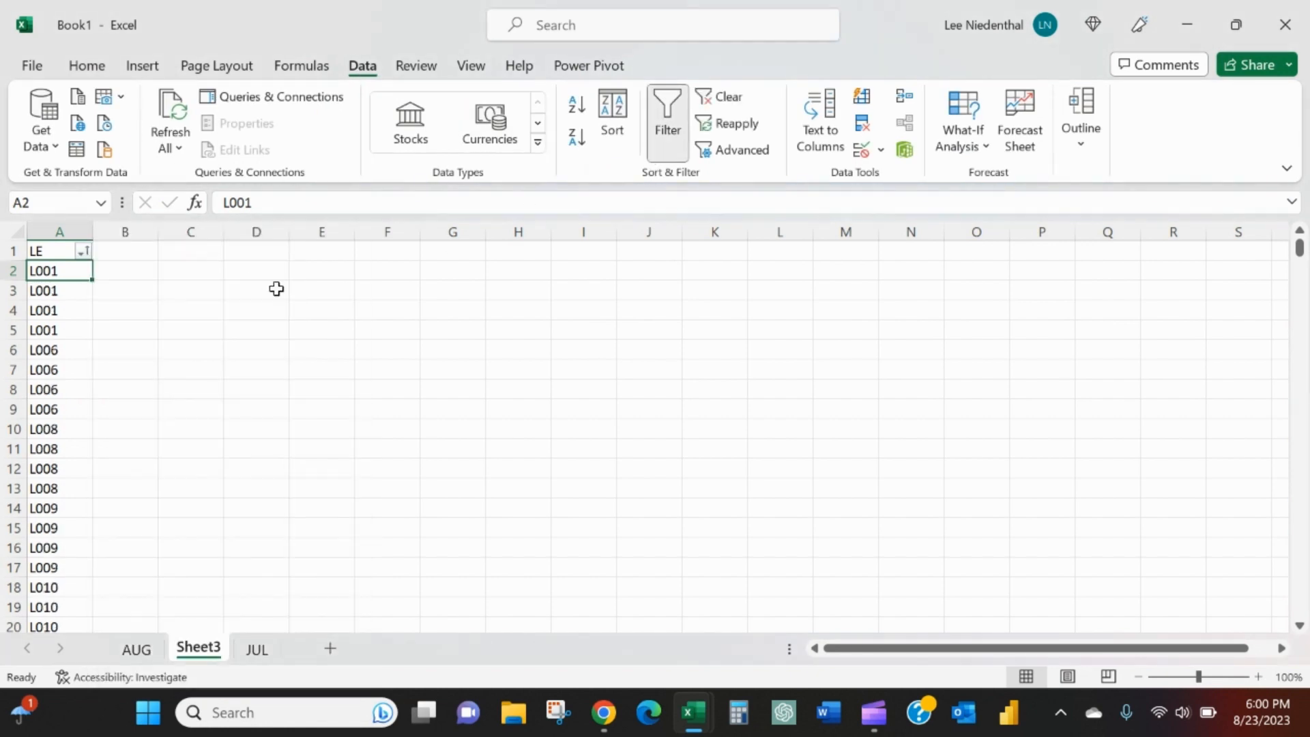
{"action": "left_click_drag", "start_coordinate": [61, 273], "coordinate": [62, 333]}
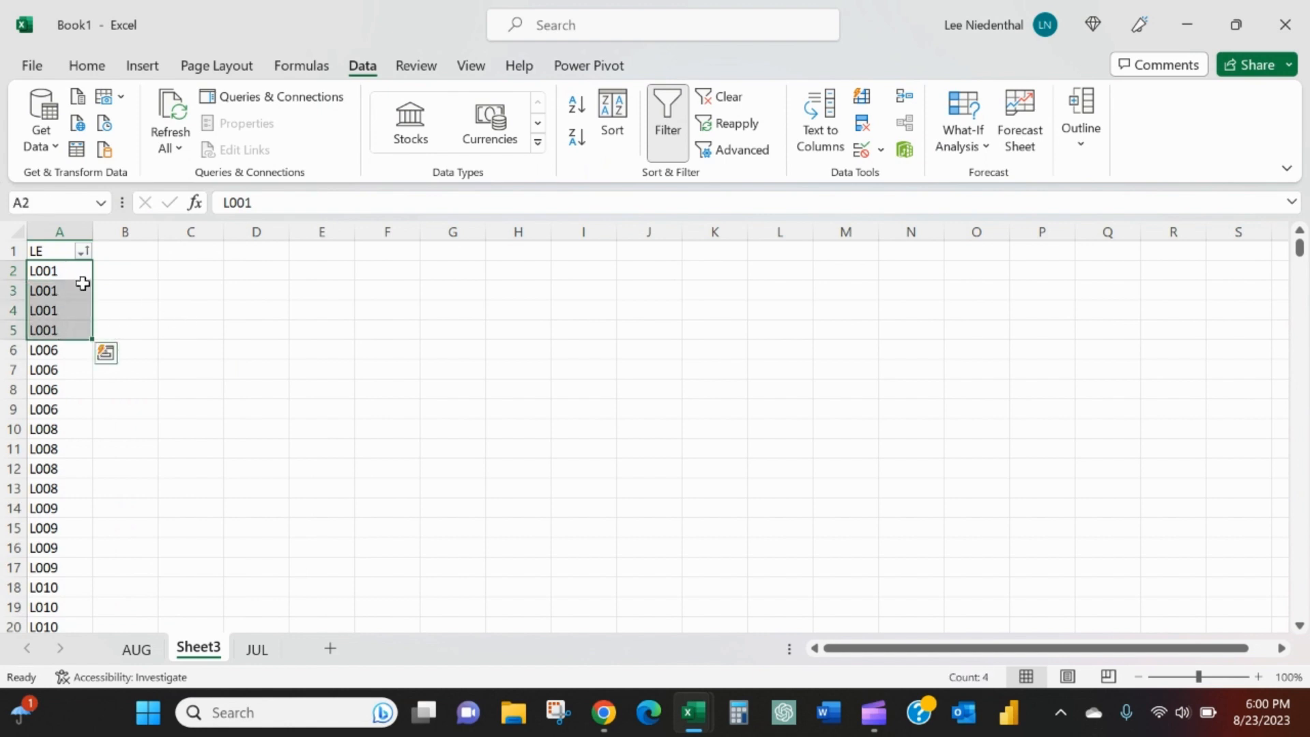
- Copy the sorted entity codes from A2 down into another new sheet as transposed values across row 1, starting at B1
{"action": "left_click", "coordinate": [80, 274]}
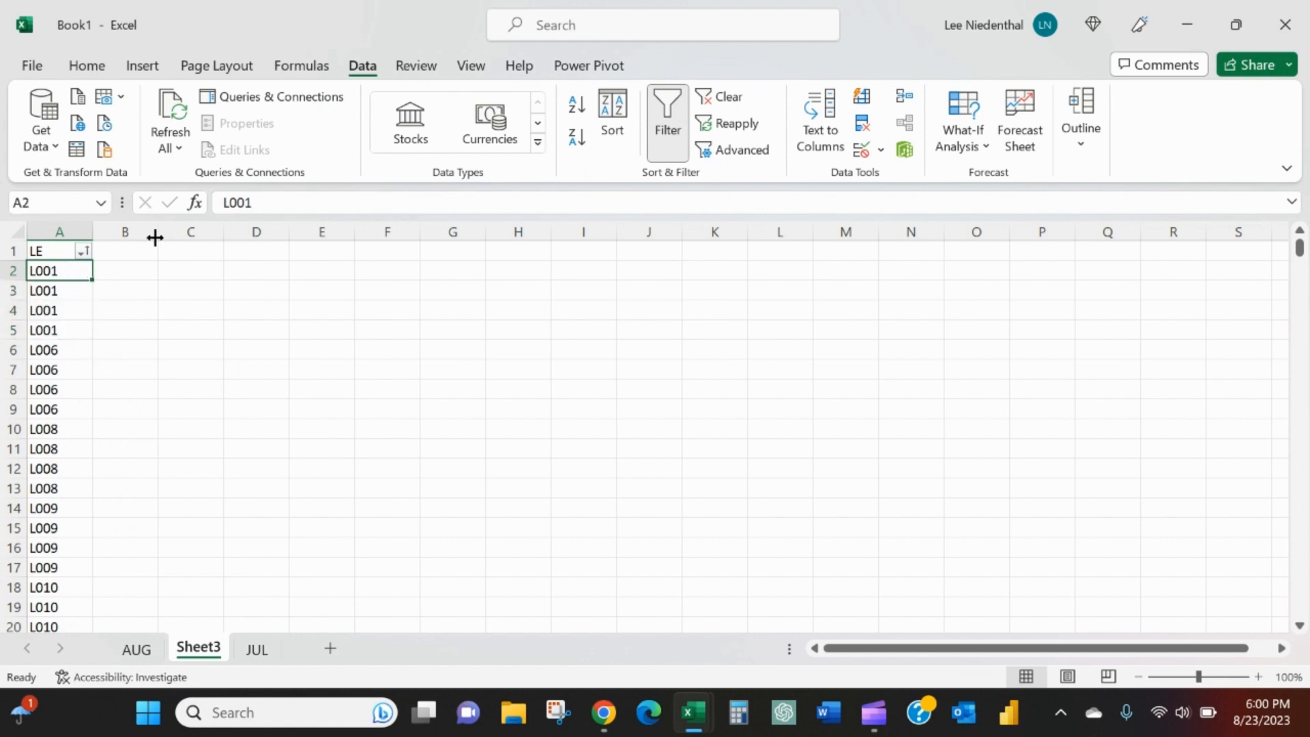
{"action": "key", "text": "ctrl+shift+Down"}
{"action": "key", "text": "ctrl+c"}
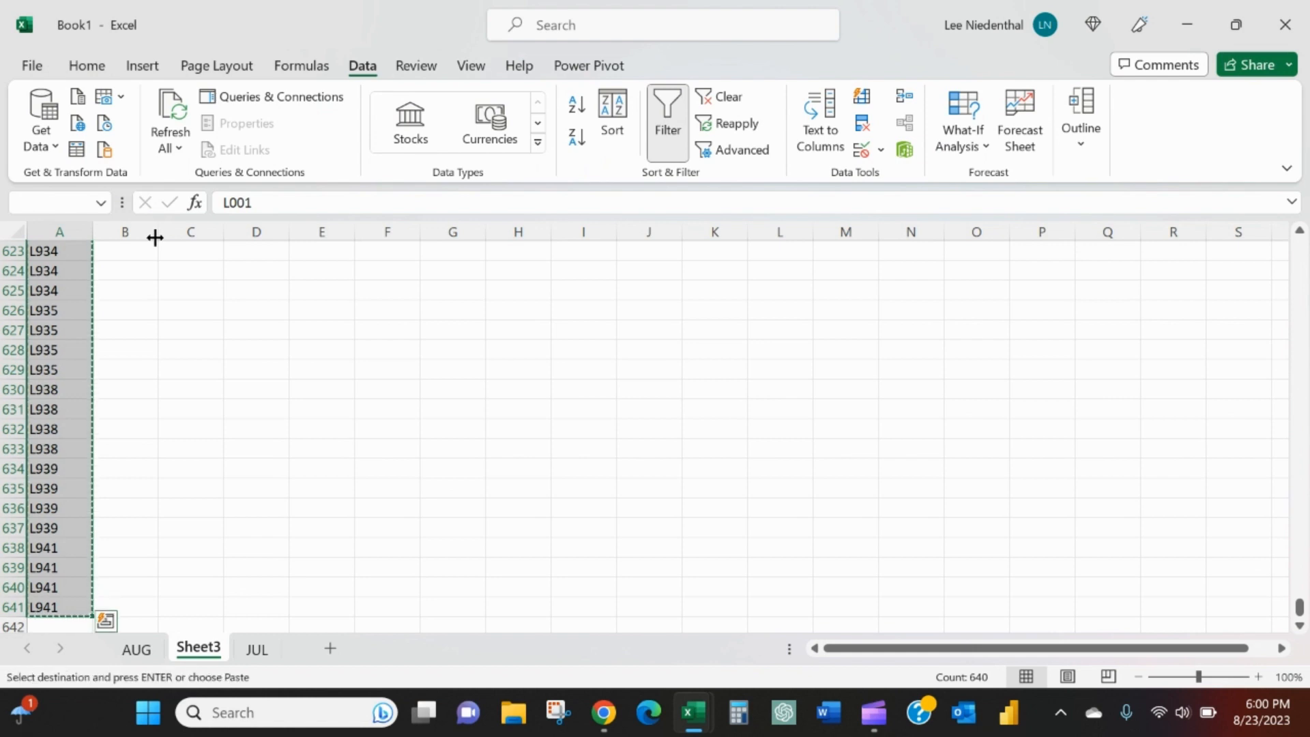
{"action": "left_click", "coordinate": [332, 650]}
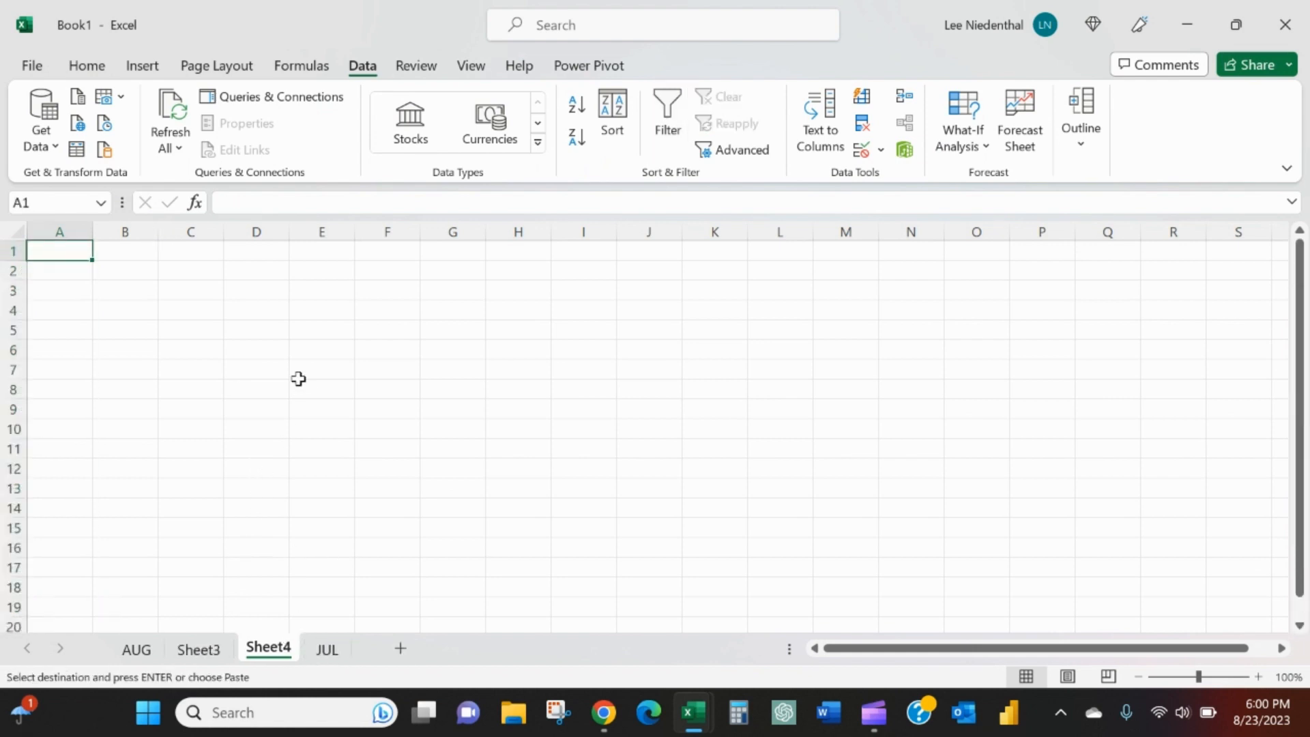
{"action": "key", "text": "Right"}
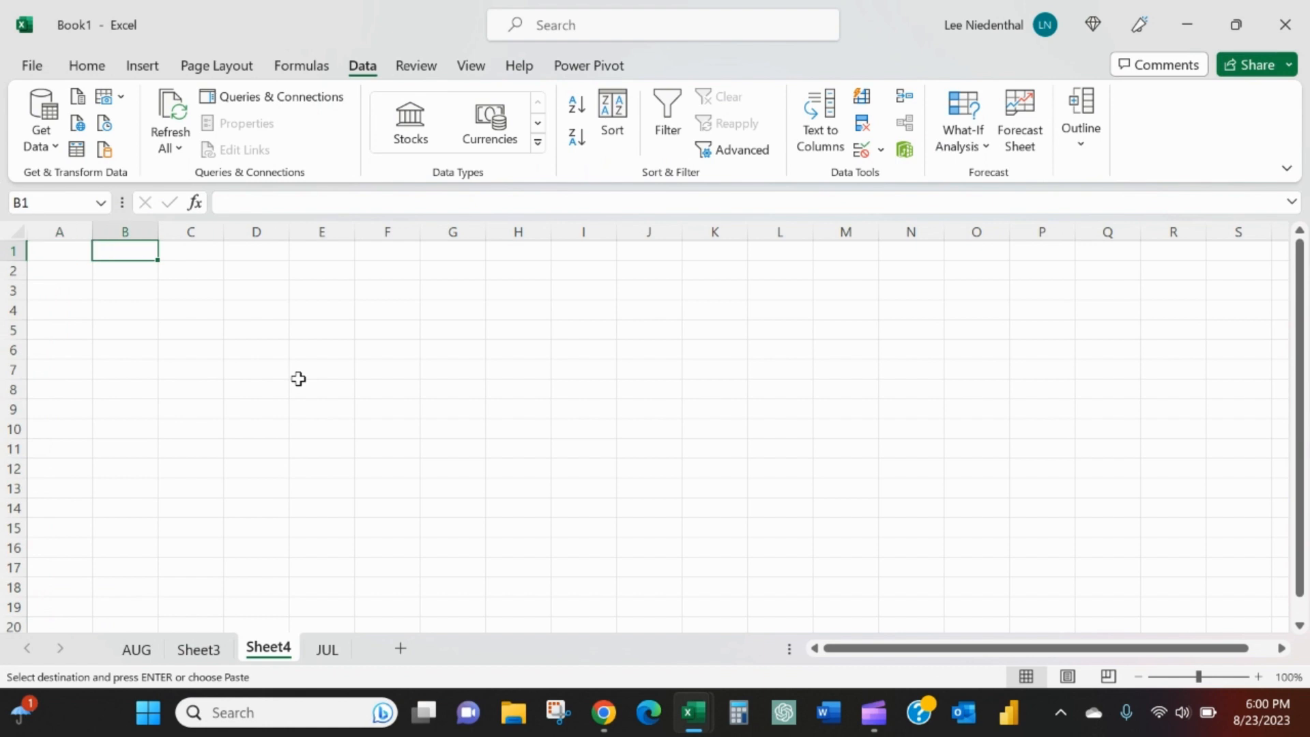
{"action": "key", "text": "ctrl+alt+v"}
{"action": "key", "text": "v"}
{"action": "key", "text": "e"}
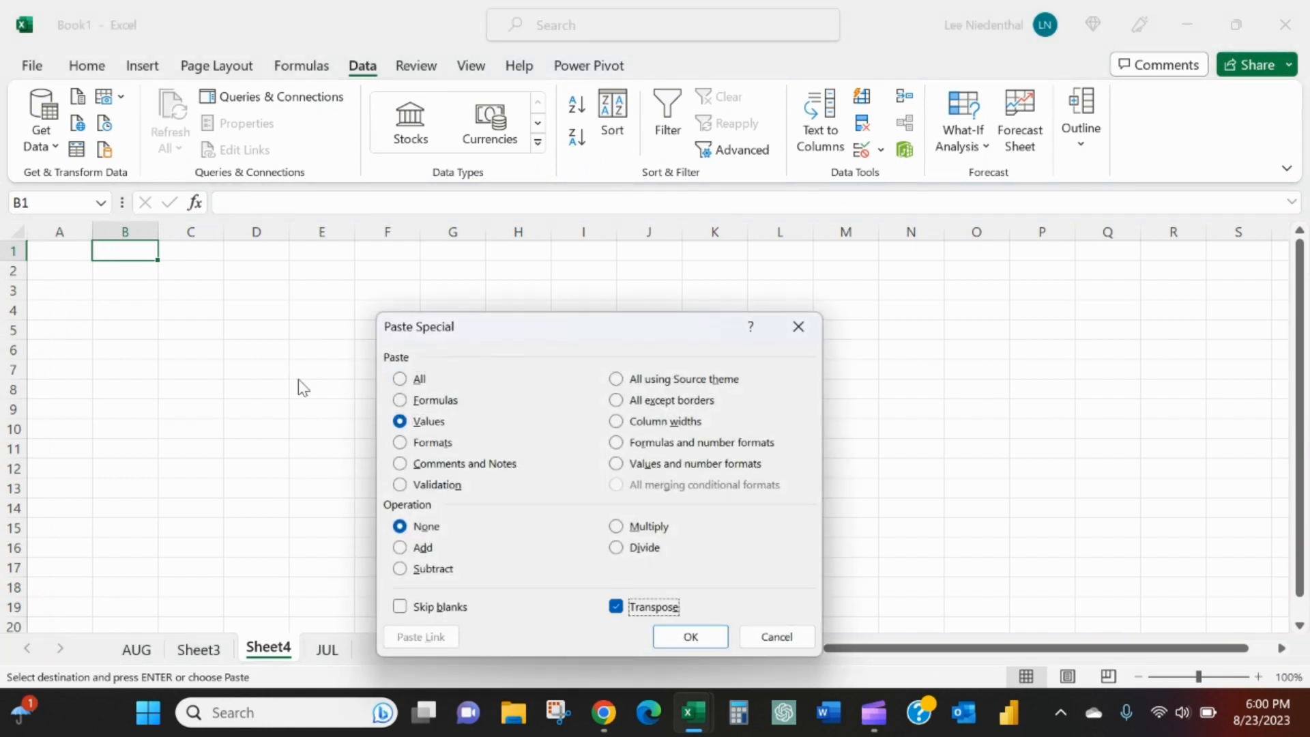
{"action": "key", "text": "Return"}
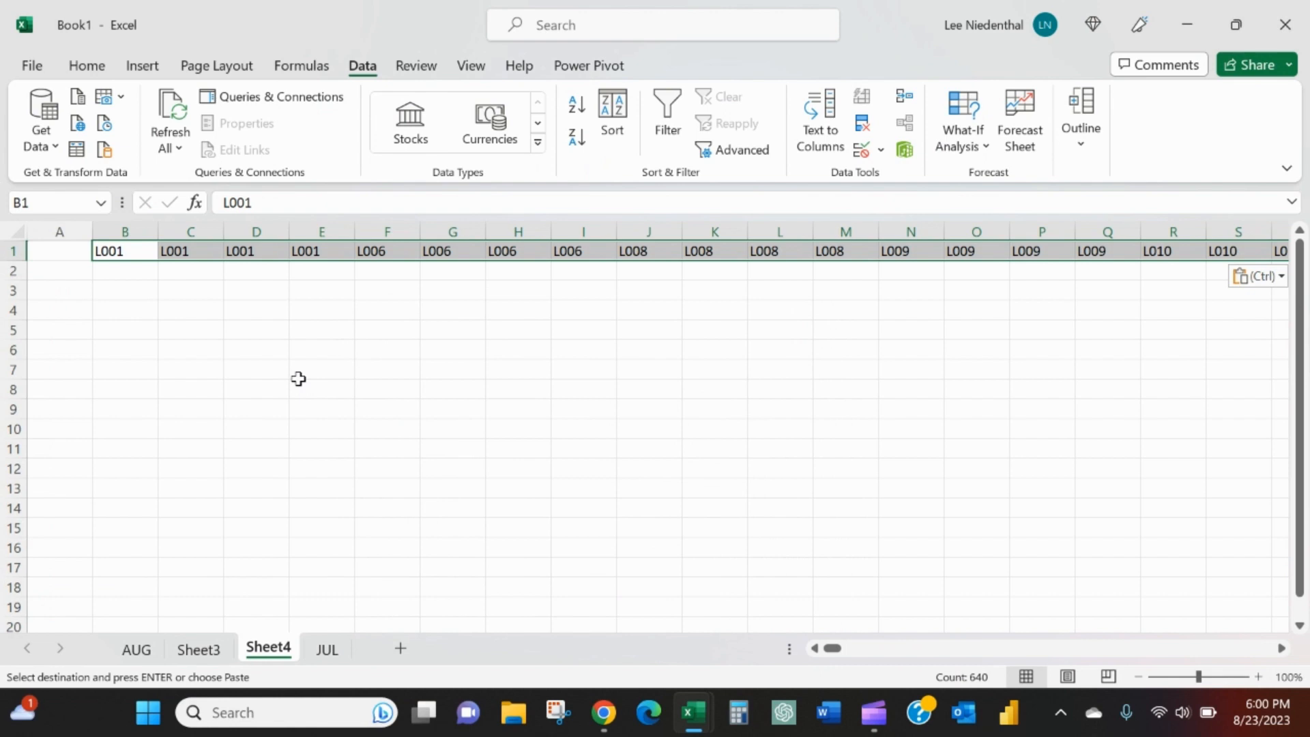
{"action": "key", "text": "Down"}
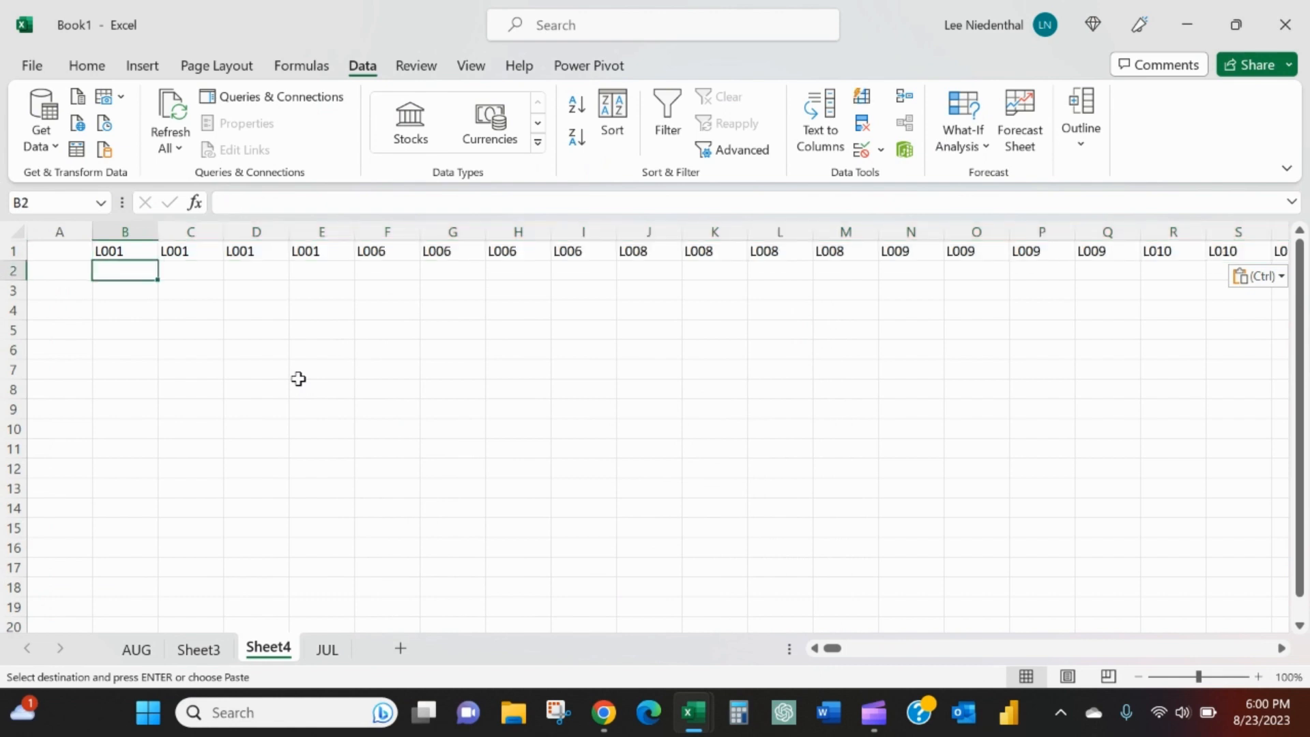
- Enter the headers AUG, JUL, CHG $ and CHG % in B2 to E2 beneath the four L001 codes
{"action": "type", "text": "A"}
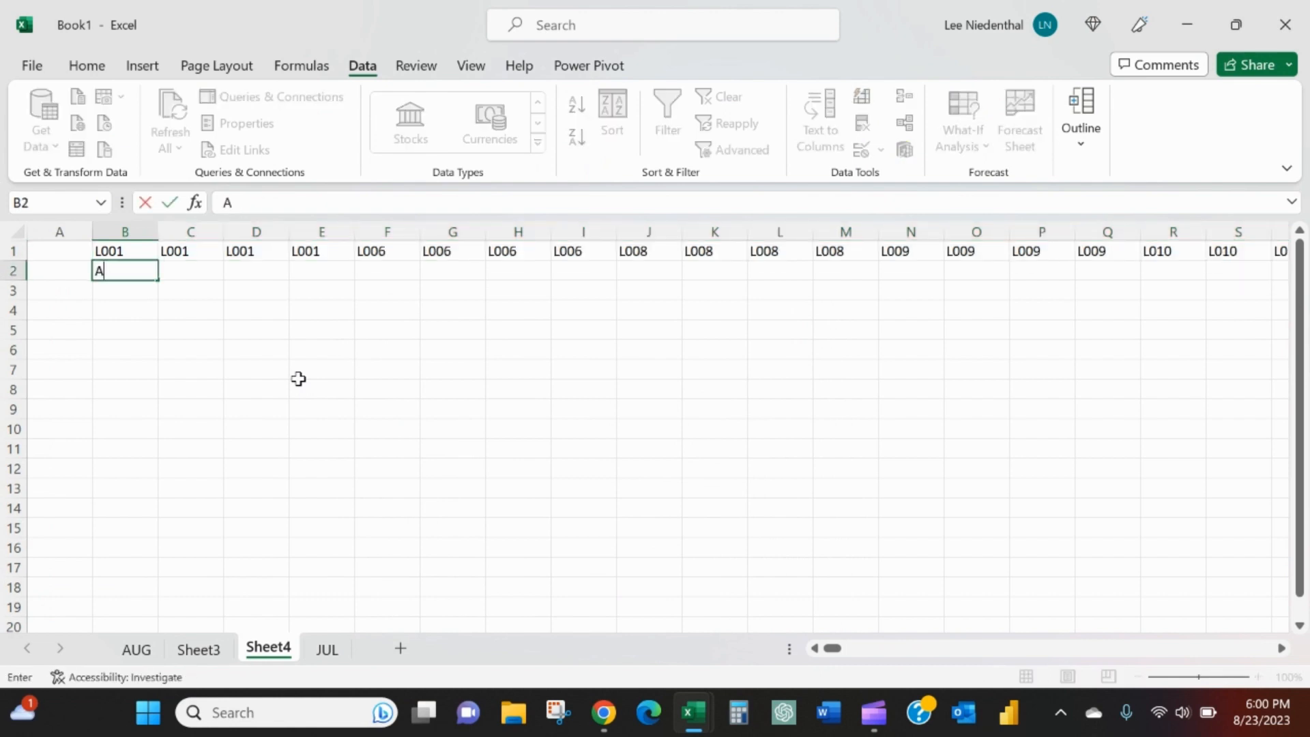
{"action": "type", "text": "UG"}
{"action": "key", "text": "Tab"}
{"action": "type", "text": "JUL"}
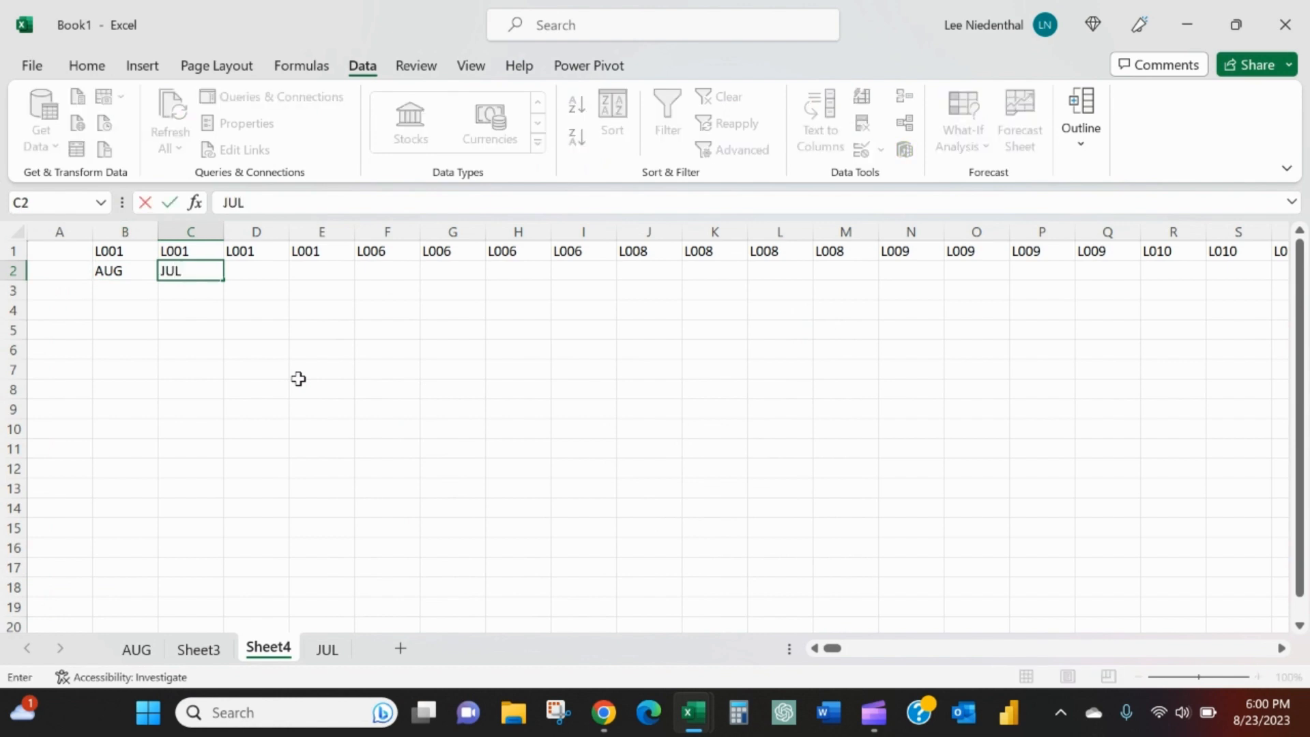
{"action": "key", "text": "Tab"}
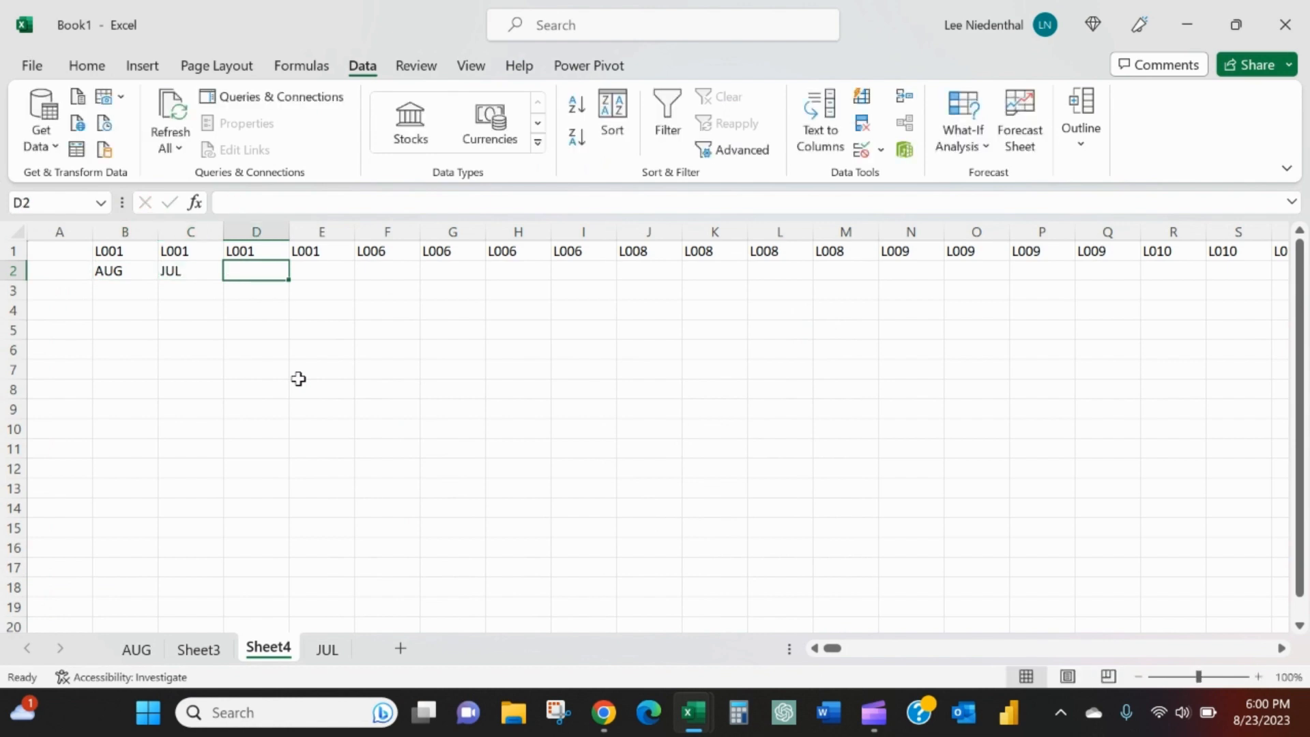
{"action": "type", "text": "CHANG"}
{"action": "key", "text": "BackSpace"}
{"action": "key", "text": "BackSpace"}
{"action": "key", "text": "BackSpace"}
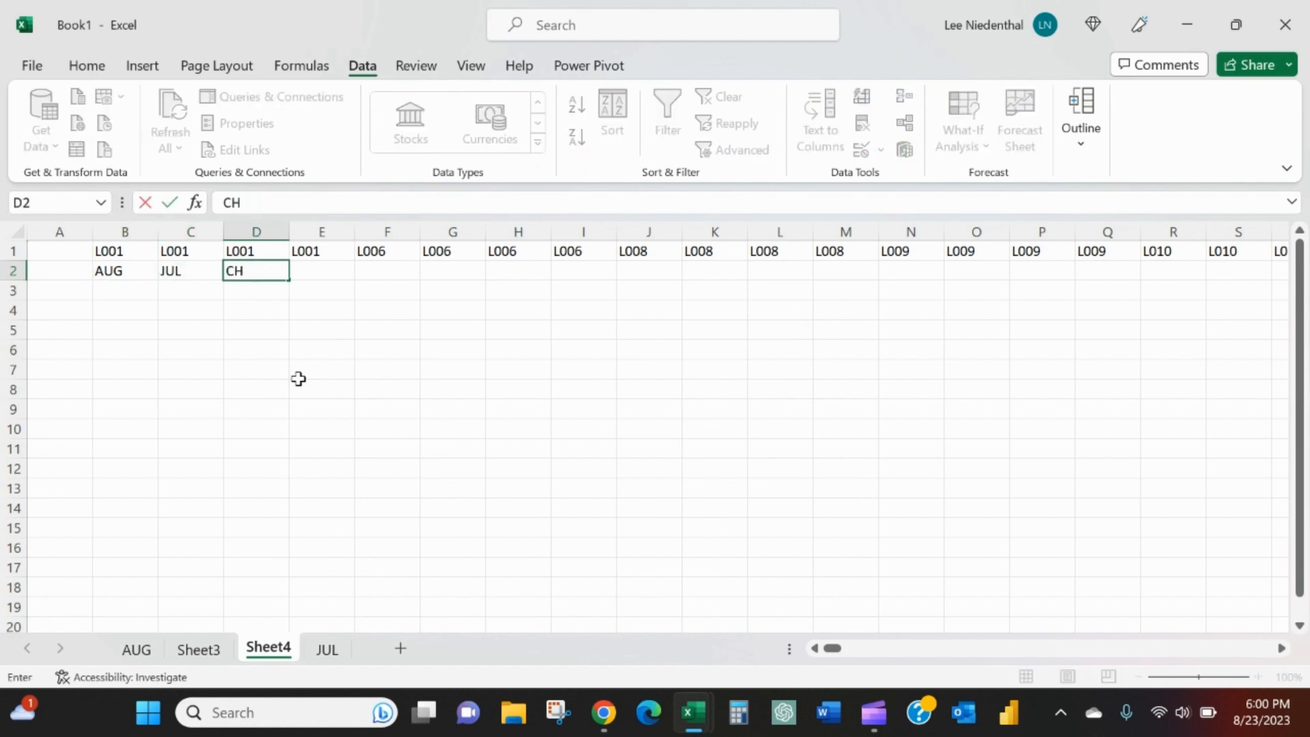
{"action": "type", "text": "G $"}
{"action": "key", "text": "Tab"}
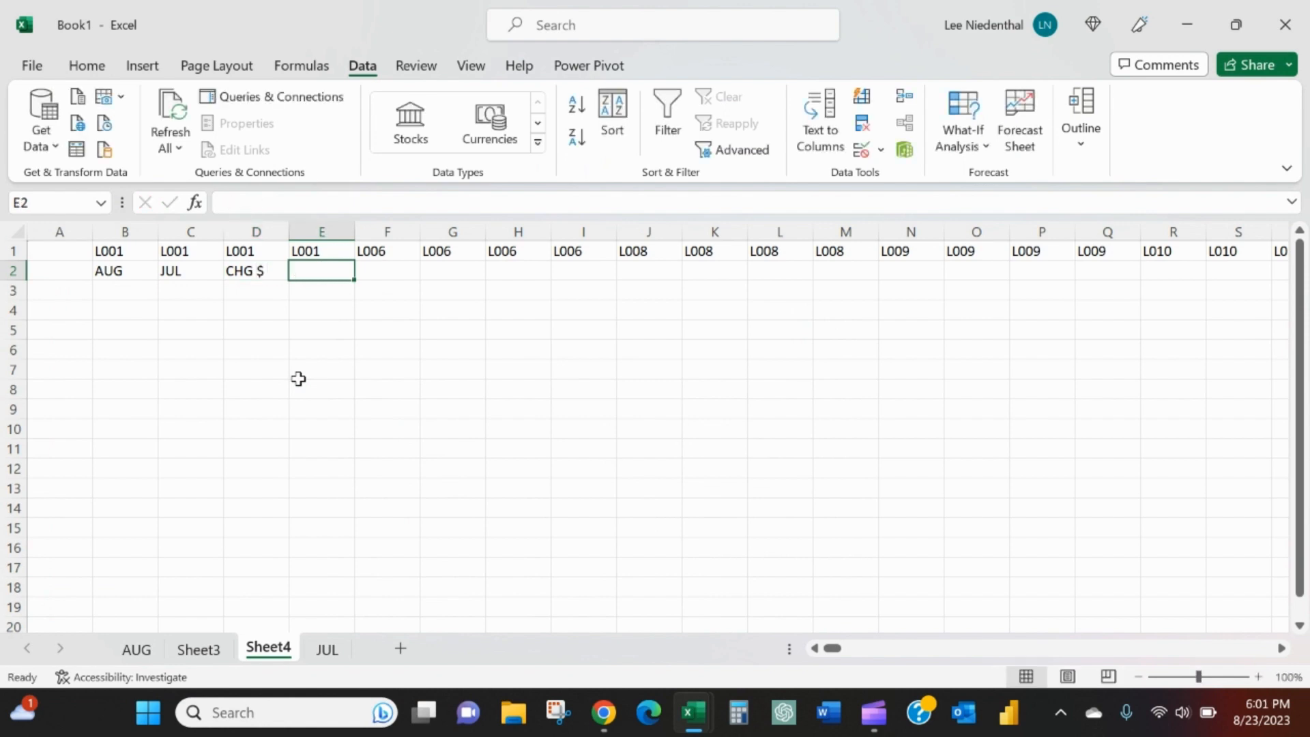
{"action": "type", "text": "CHG %"}
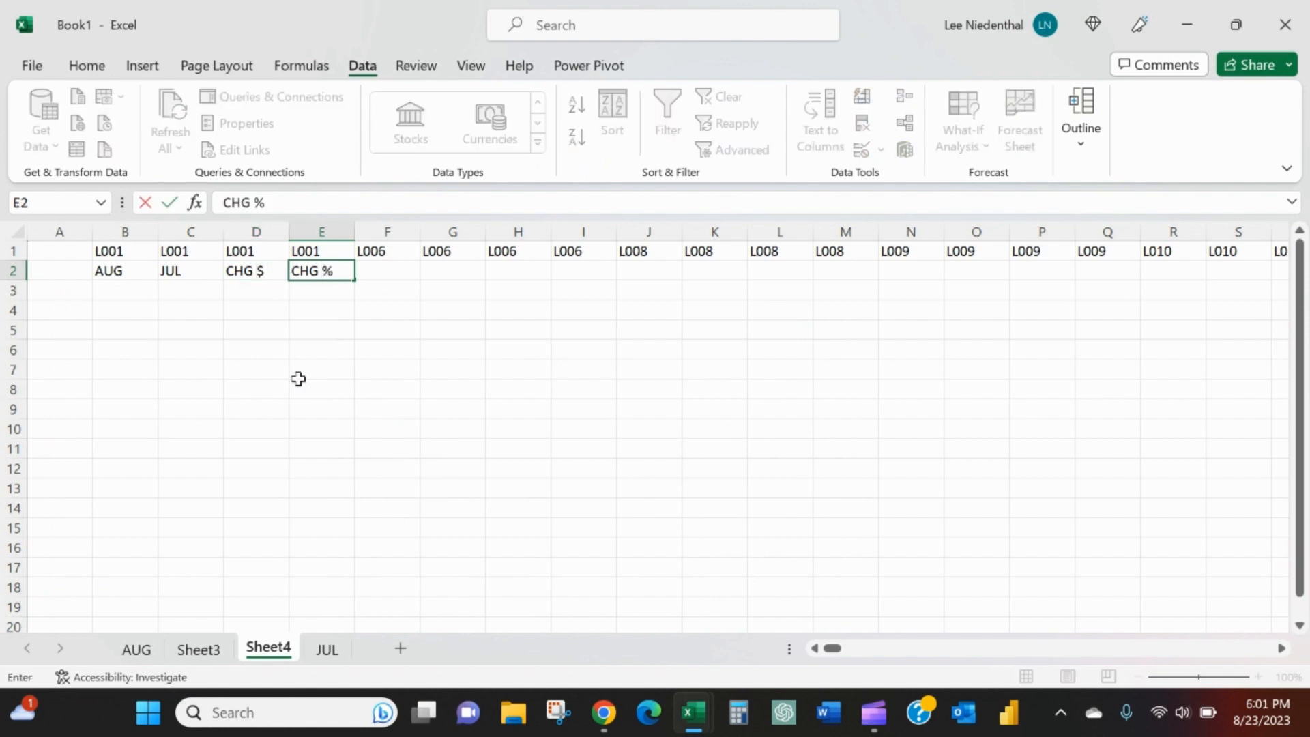
{"action": "key", "text": "Return"}
- Copy the four headers in B2:E2 and paste them along row 2 beneath the L006, L008, L009 and L010 codes
{"action": "key", "text": "Up"}
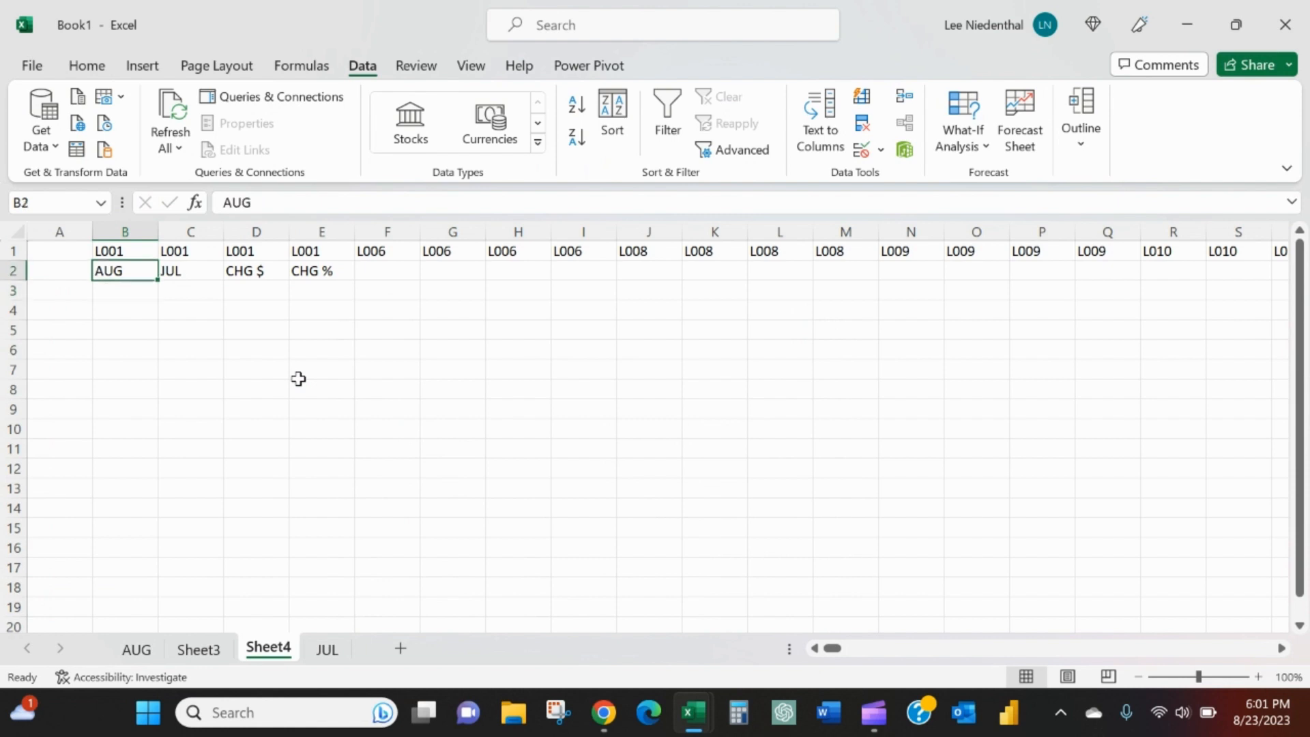
{"action": "key", "text": "shift+Right"}
{"action": "key", "text": "shift+Right"}
{"action": "key", "text": "shift+Right"}
{"action": "key", "text": "ctrl+c"}
{"action": "key", "text": "Right"}
{"action": "key", "text": "Right"}
{"action": "key", "text": "Right"}
{"action": "key", "text": "Right"}
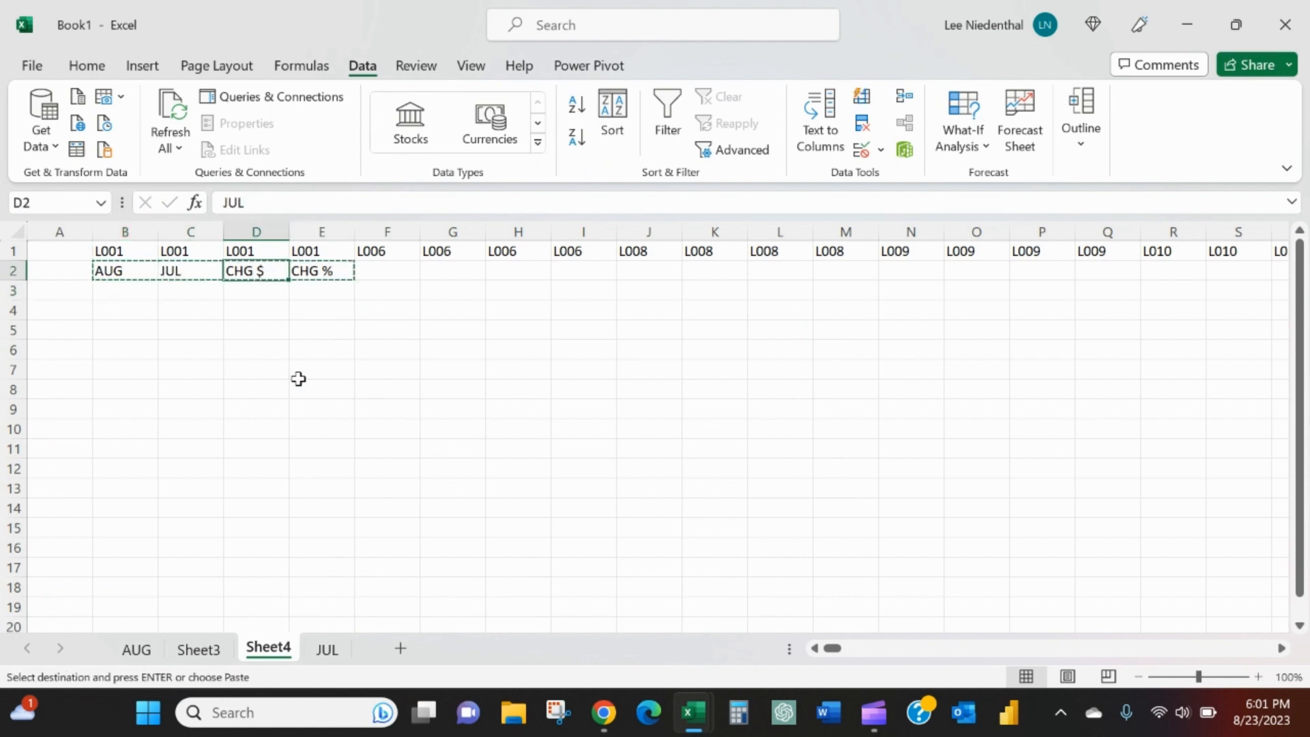
{"action": "key", "text": "ctrl+v"}
{"action": "key", "text": "Right"}
{"action": "key", "text": "Right"}
{"action": "key", "text": "Right"}
{"action": "key", "text": "Right"}
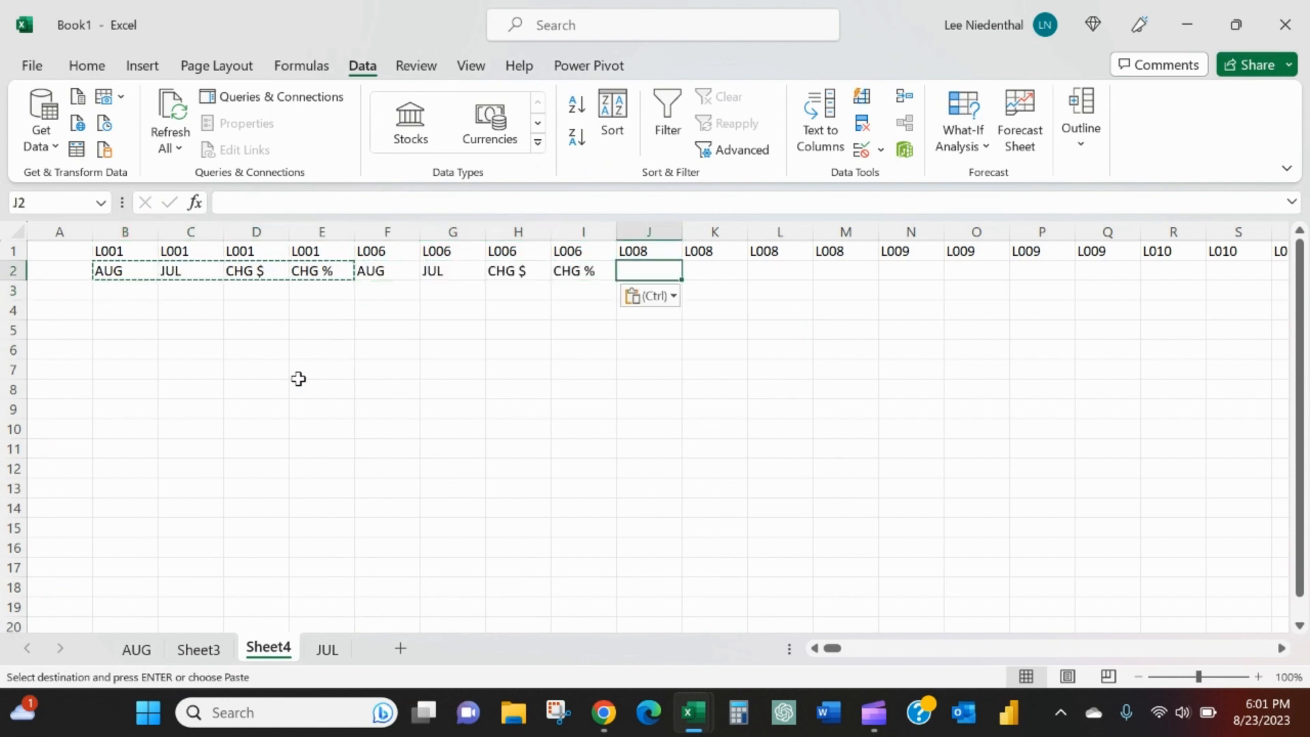
{"action": "key", "text": "ctrl+v"}
{"action": "key", "text": "Right"}
{"action": "key", "text": "Right"}
{"action": "key", "text": "Right"}
{"action": "key", "text": "Right"}
{"action": "key", "text": "ctrl+v"}
{"action": "key", "text": "Right"}
{"action": "key", "text": "Right"}
{"action": "key", "text": "Right"}
{"action": "key", "text": "Right"}
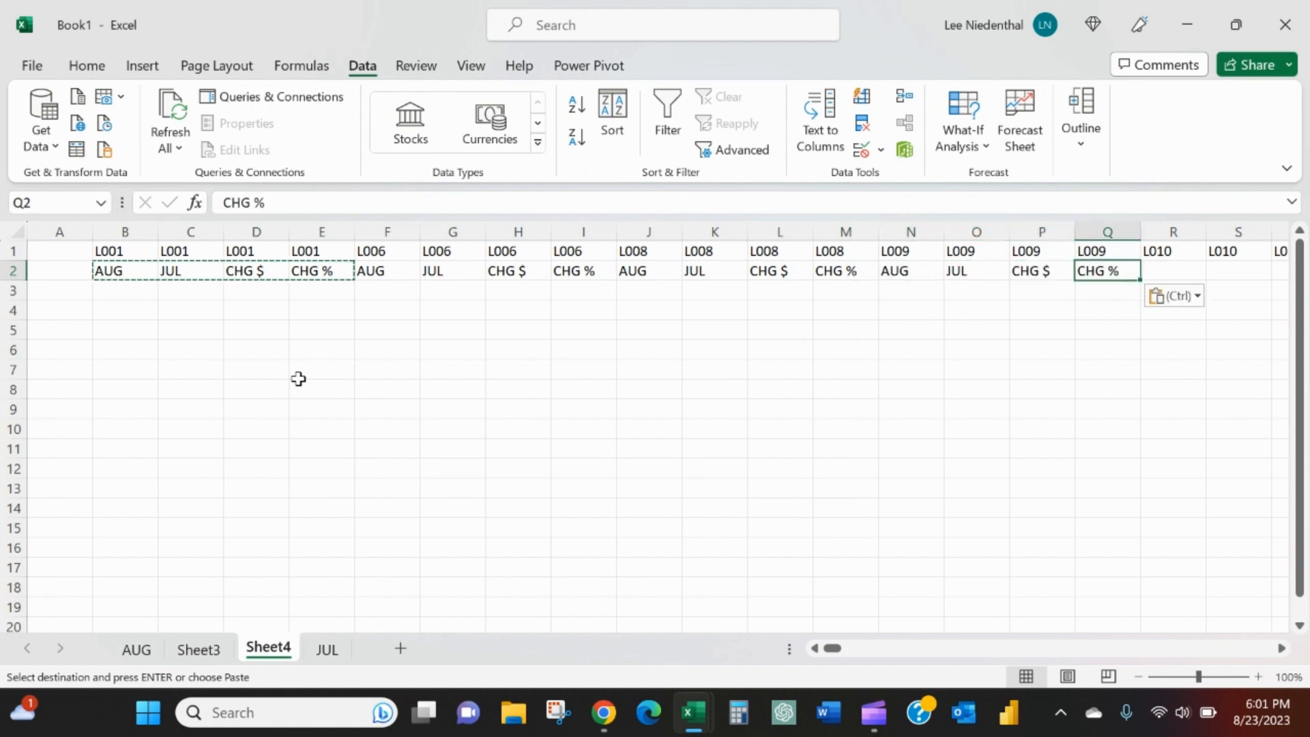
{"action": "key", "text": "ctrl+v"}
- Copy the header block B2:U2 and paste it repeatedly end to end along row 2, from V2 through JU2 beneath L746
{"action": "key", "text": "ctrl+Left"}
{"action": "key", "text": "ctrl+shift+Right"}
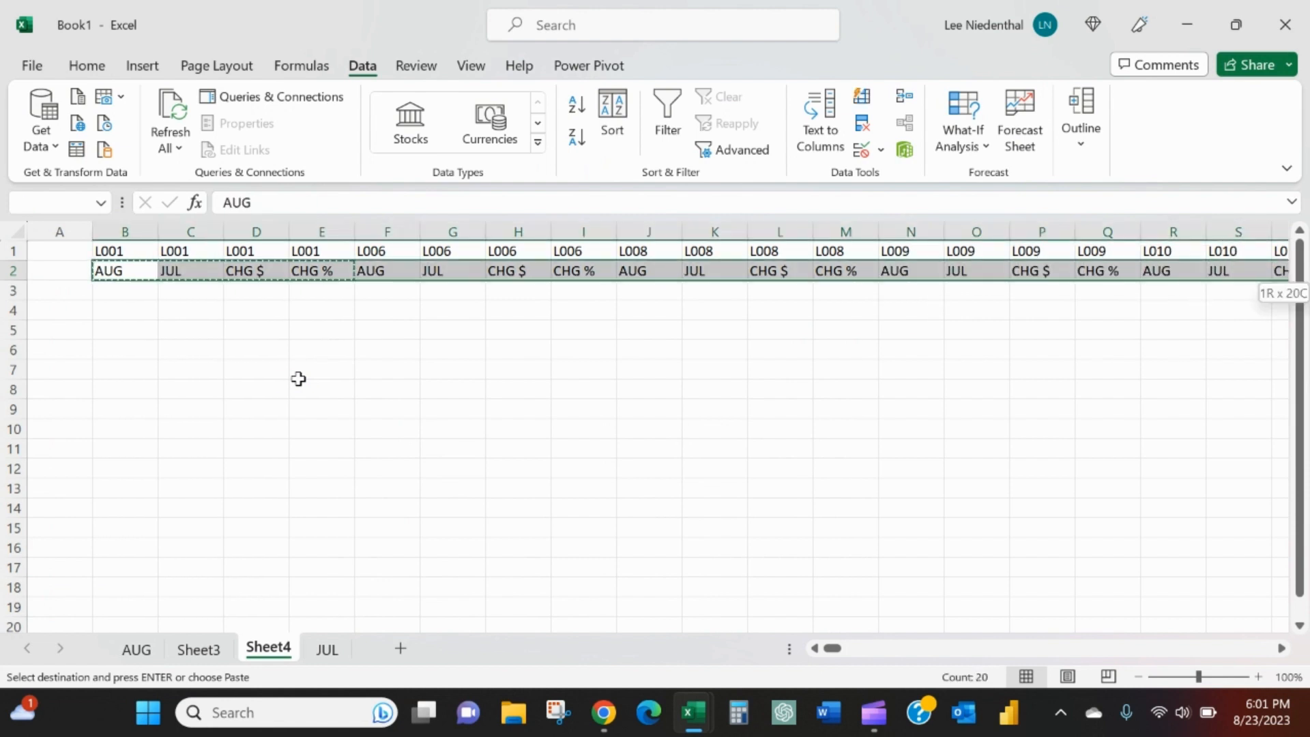
{"action": "key", "text": "ctrl+c"}
{"action": "key", "text": "ctrl+Right"}
{"action": "key", "text": "Right"}
{"action": "key", "text": "ctrl+v"}
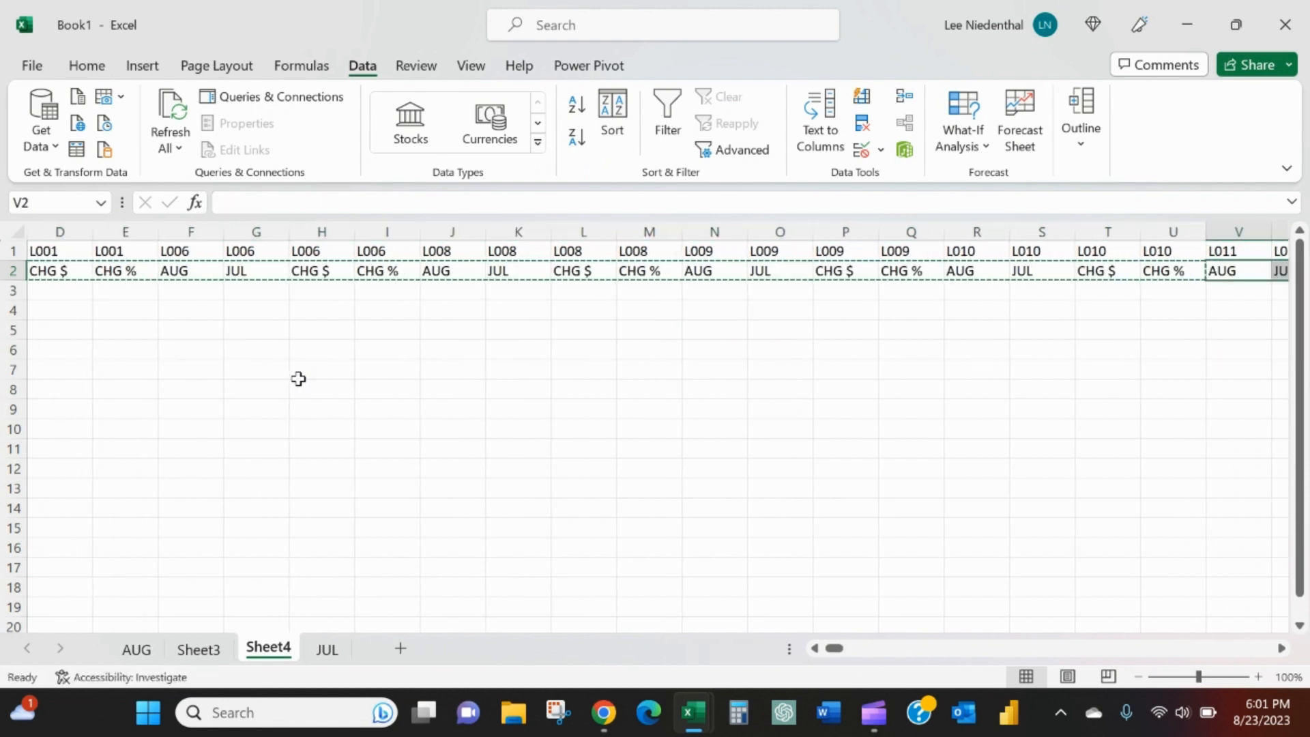
{"action": "key", "text": "ctrl+Right"}
{"action": "key", "text": "Right"}
{"action": "key", "text": "ctrl+v"}
{"action": "key", "text": "ctrl+Right"}
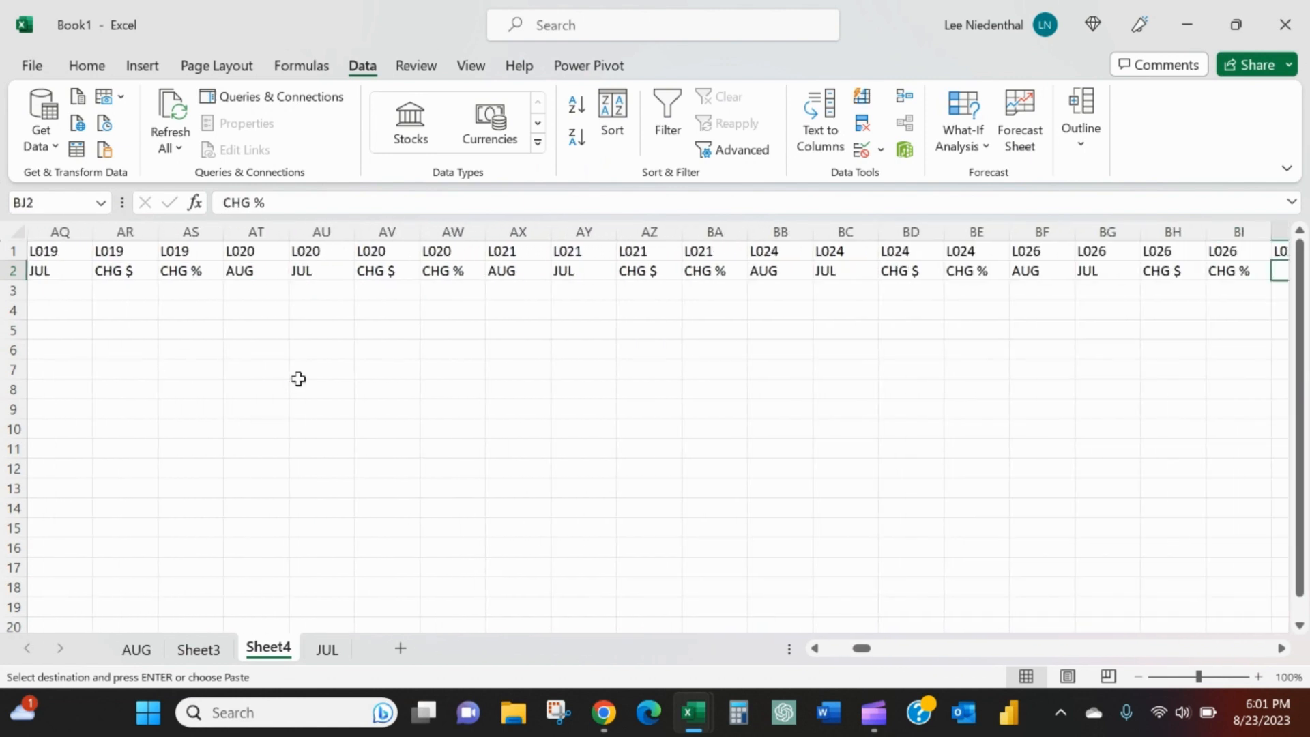
{"action": "key", "text": "Right"}
{"action": "key", "text": "ctrl+v"}
{"action": "key", "text": "ctrl+Right"}
{"action": "key", "text": "Right"}
{"action": "key", "text": "ctrl+v"}
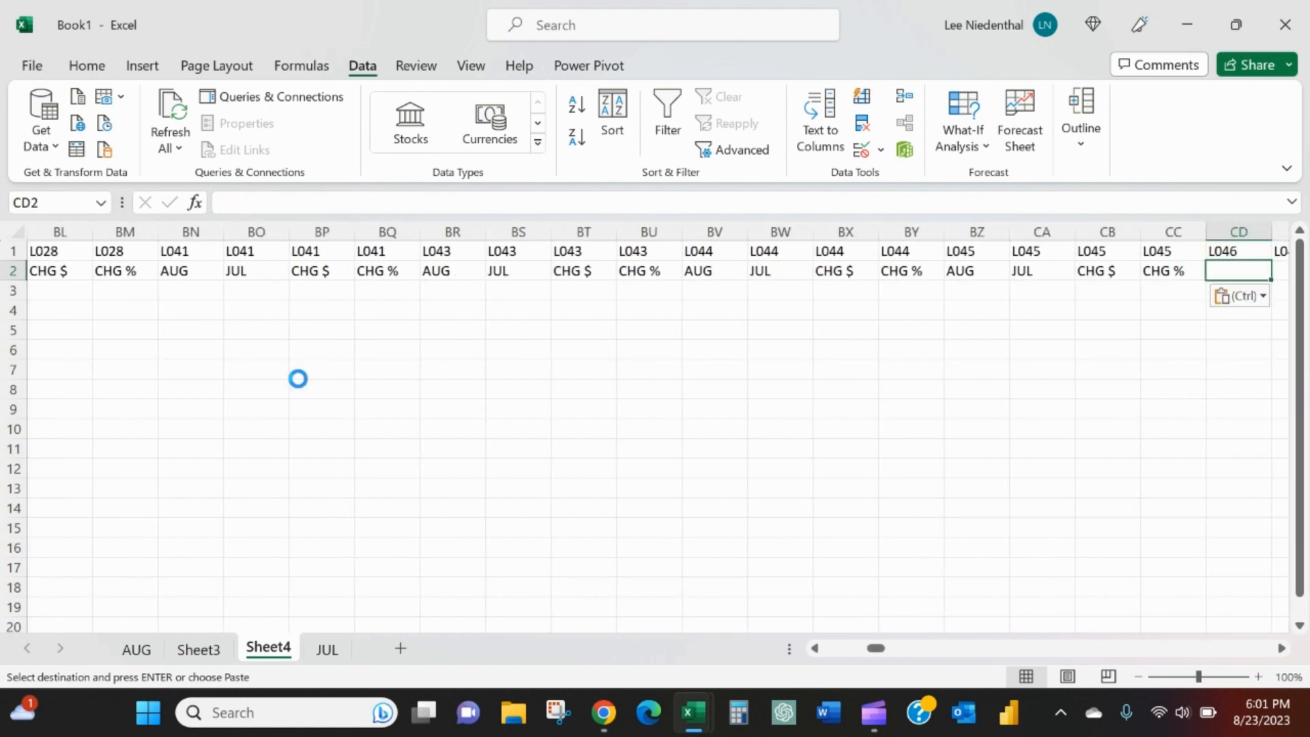
{"action": "key", "text": "ctrl+Right"}
{"action": "key", "text": "Right"}
{"action": "key", "text": "ctrl+v"}
{"action": "key", "text": "ctrl+Right"}
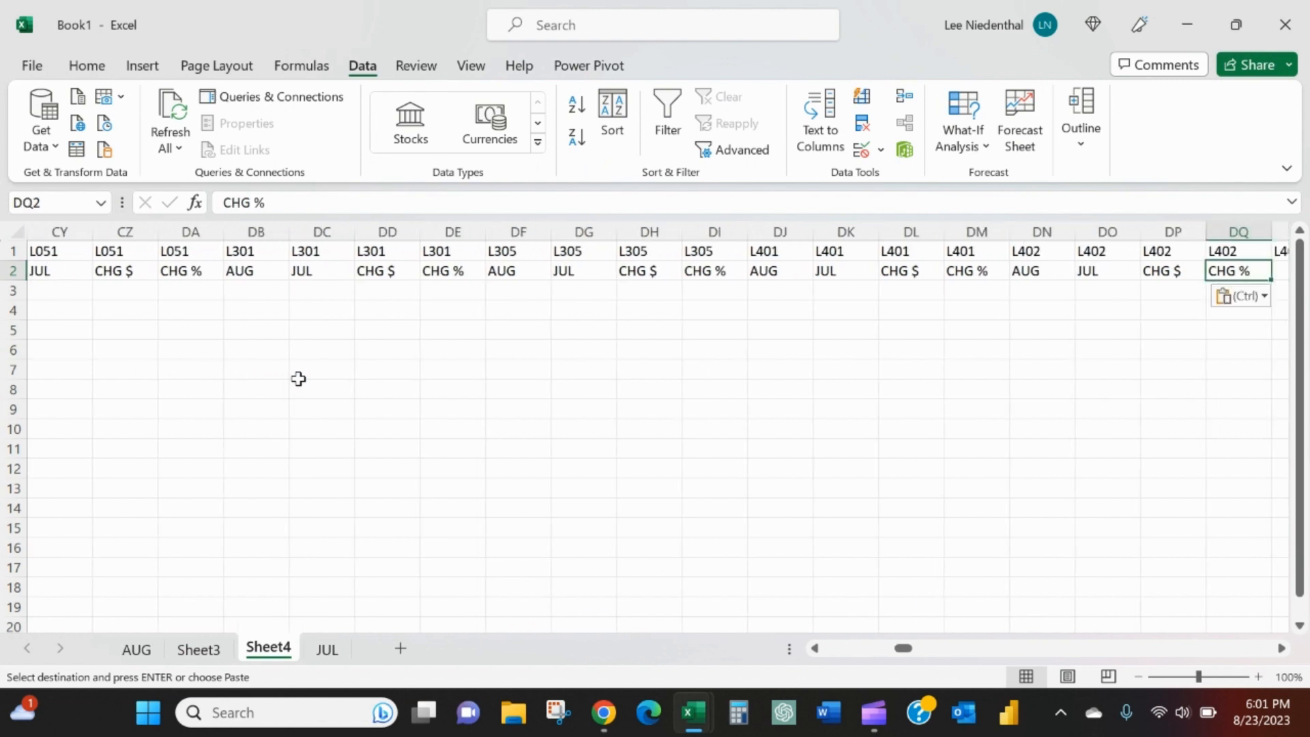
{"action": "key", "text": "Right"}
{"action": "key", "text": "ctrl+v"}
{"action": "key", "text": "ctrl+Right"}
{"action": "key", "text": "Right"}
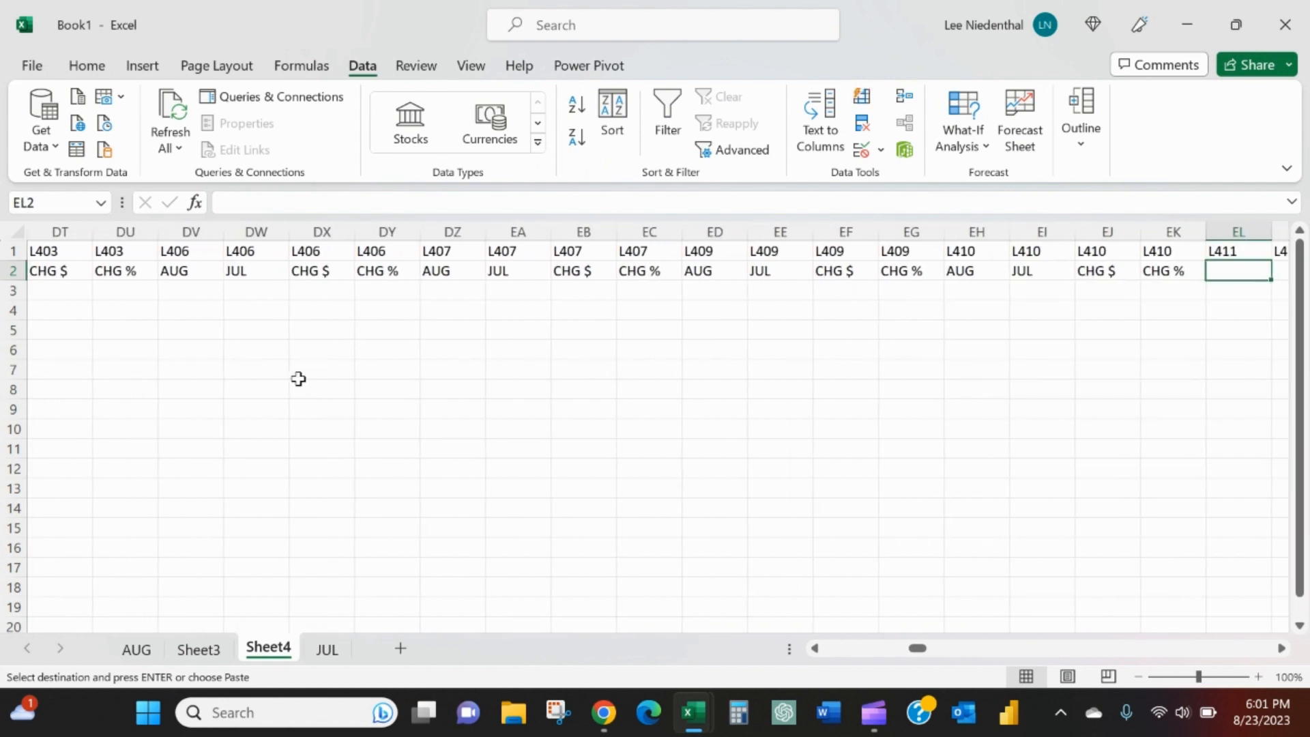
{"action": "key", "text": "ctrl+v"}
{"action": "key", "text": "ctrl+Right"}
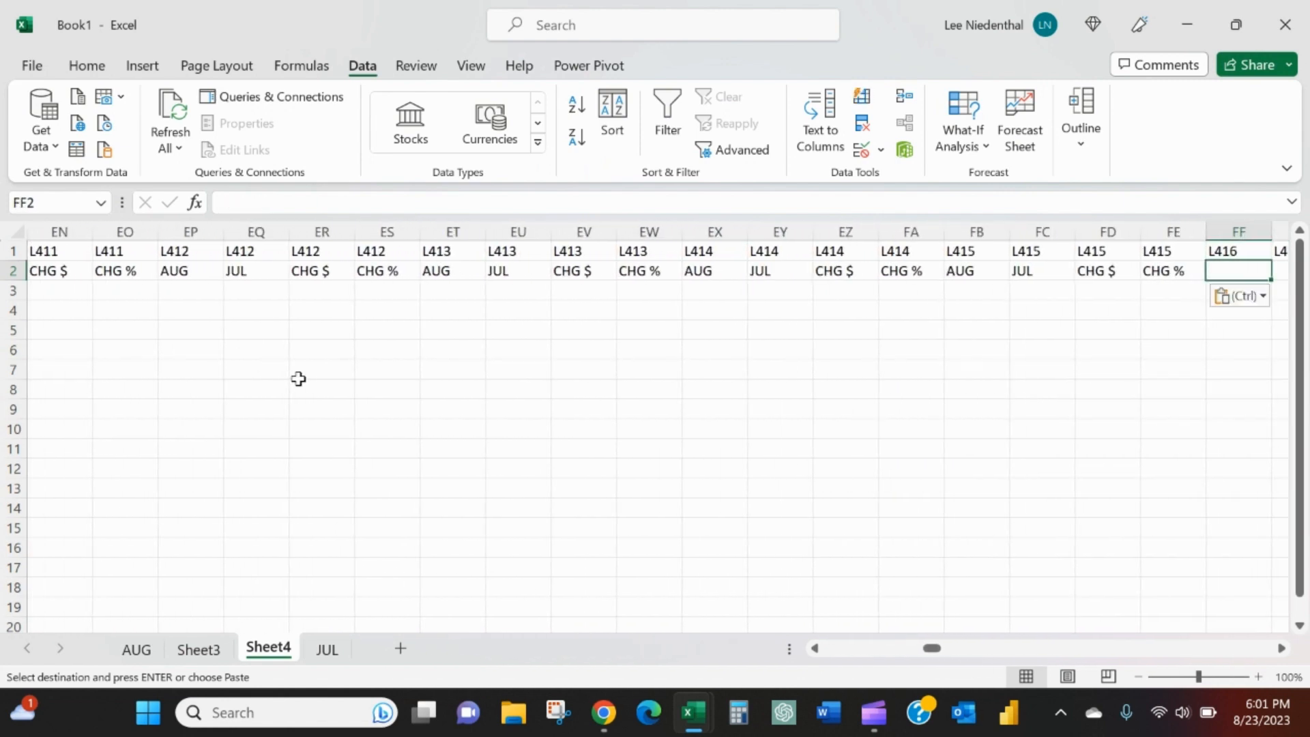
{"action": "key", "text": "ctrl+v"}
{"action": "key", "text": "ctrl+Right"}
{"action": "key", "text": "ctrl+v"}
{"action": "key", "text": "ctrl+Right"}
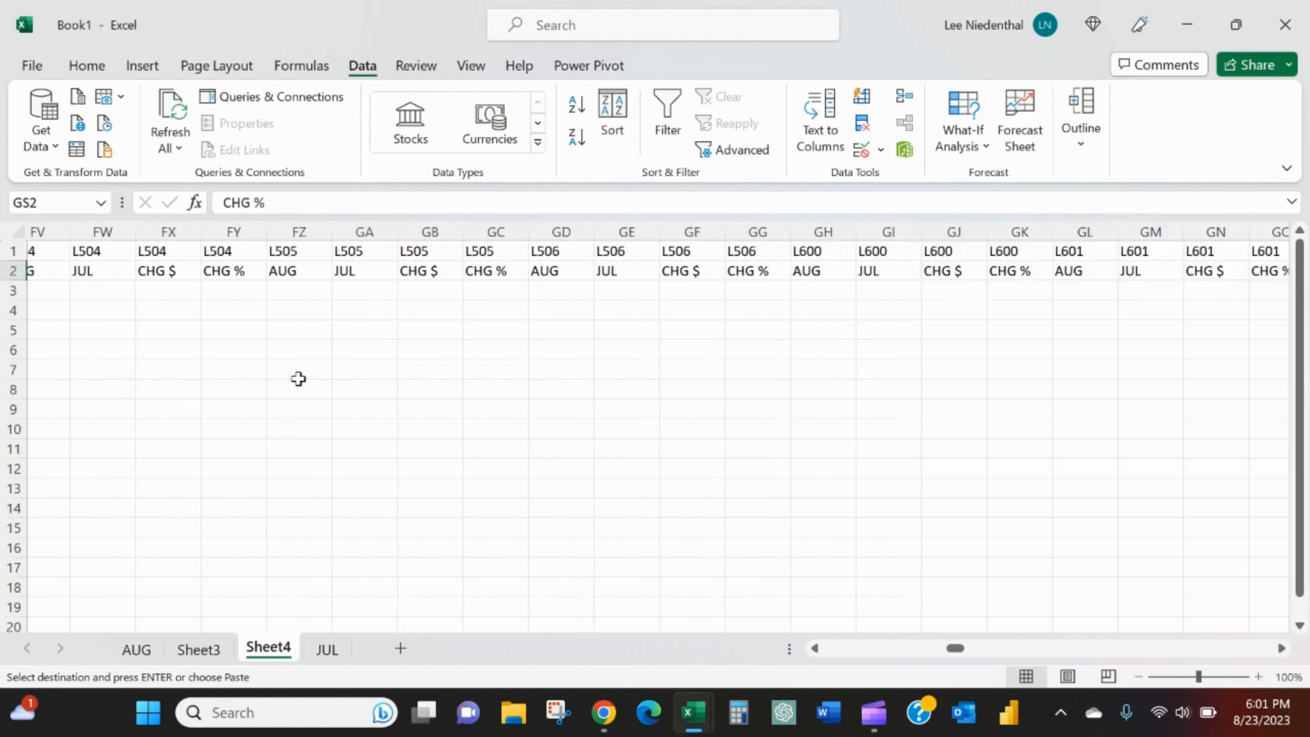
{"action": "key", "text": "Right"}
{"action": "key", "text": "ctrl+Right"}
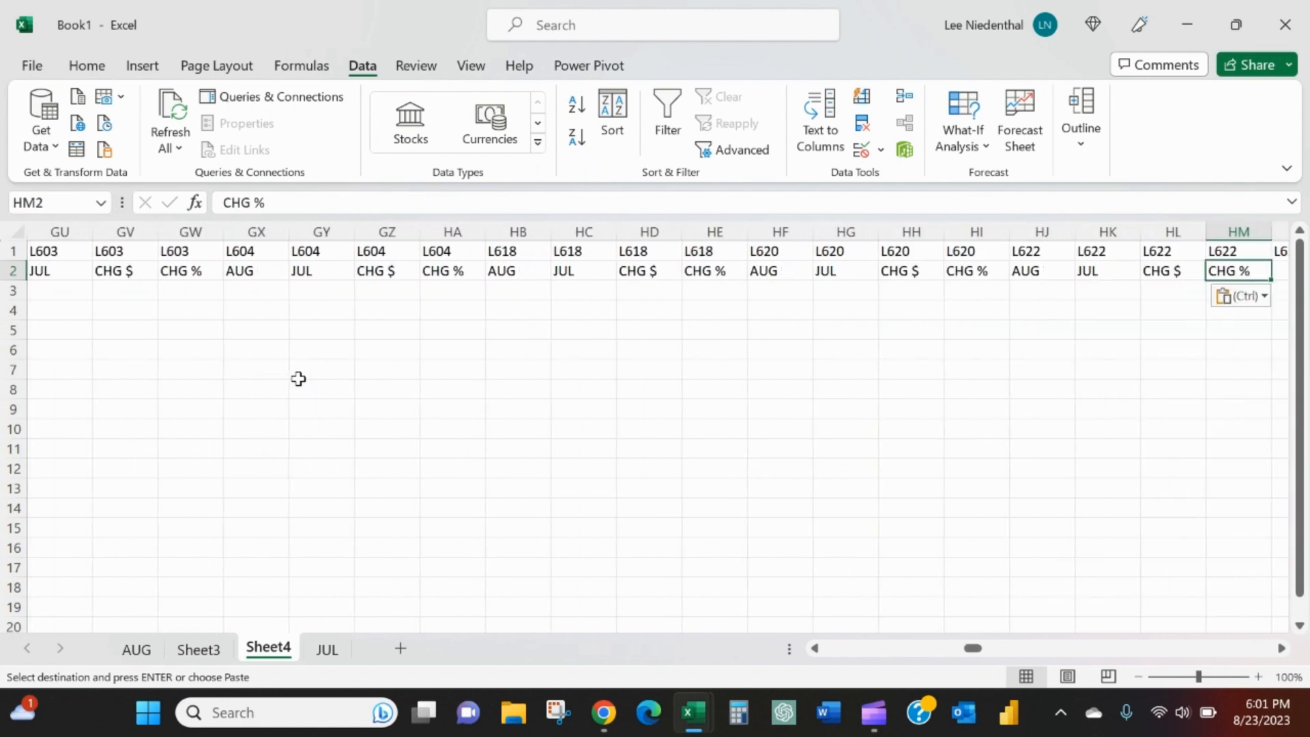
{"action": "key", "text": "ctrl+v"}
{"action": "key", "text": "ctrl+Right"}
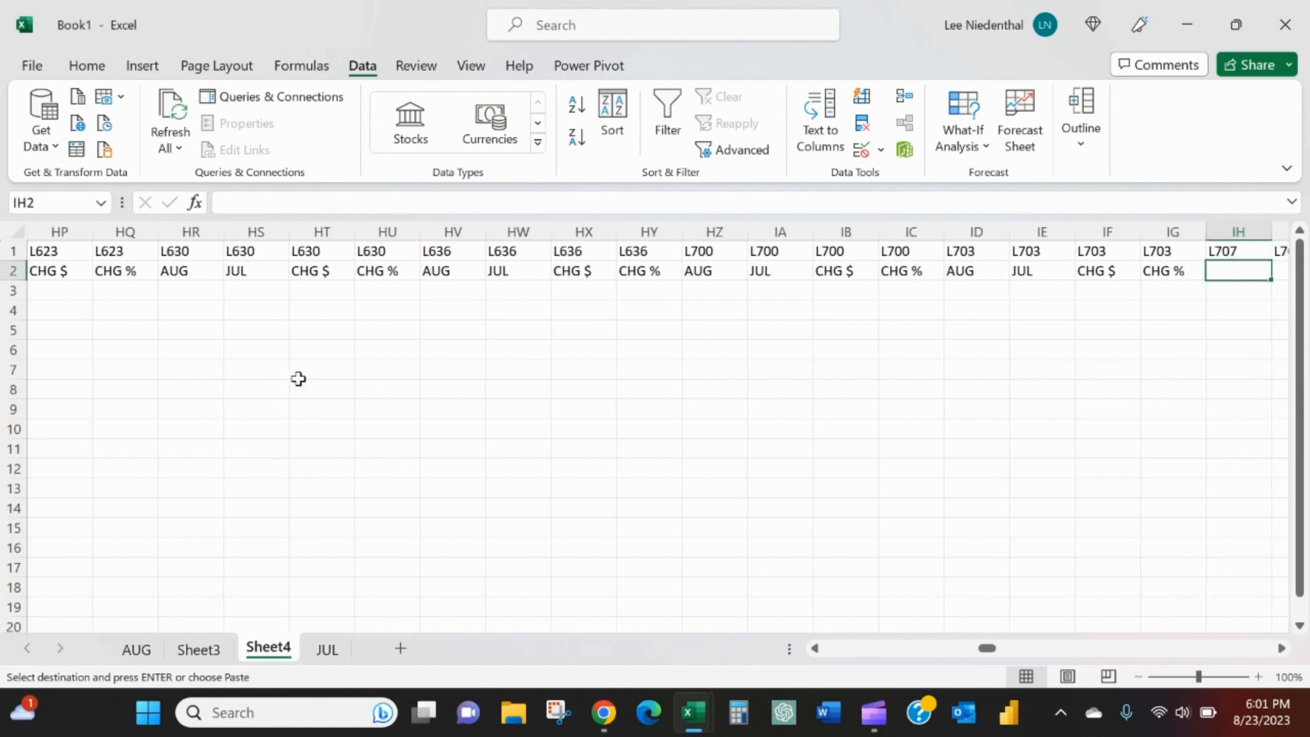
{"action": "key", "text": "ctrl+v"}
{"action": "key", "text": "ctrl+Right"}
{"action": "key", "text": "Right"}
{"action": "key", "text": "ctrl+v"}
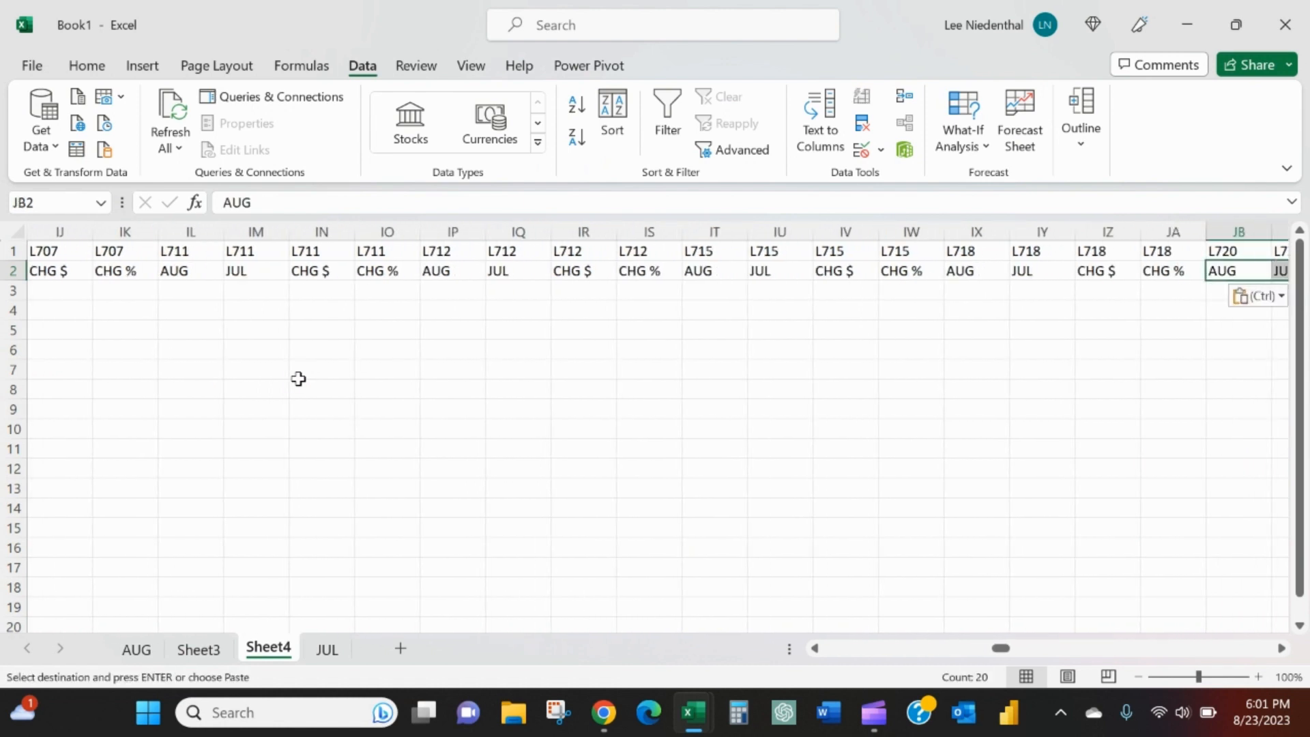
{"action": "key", "text": "ctrl+Right"}
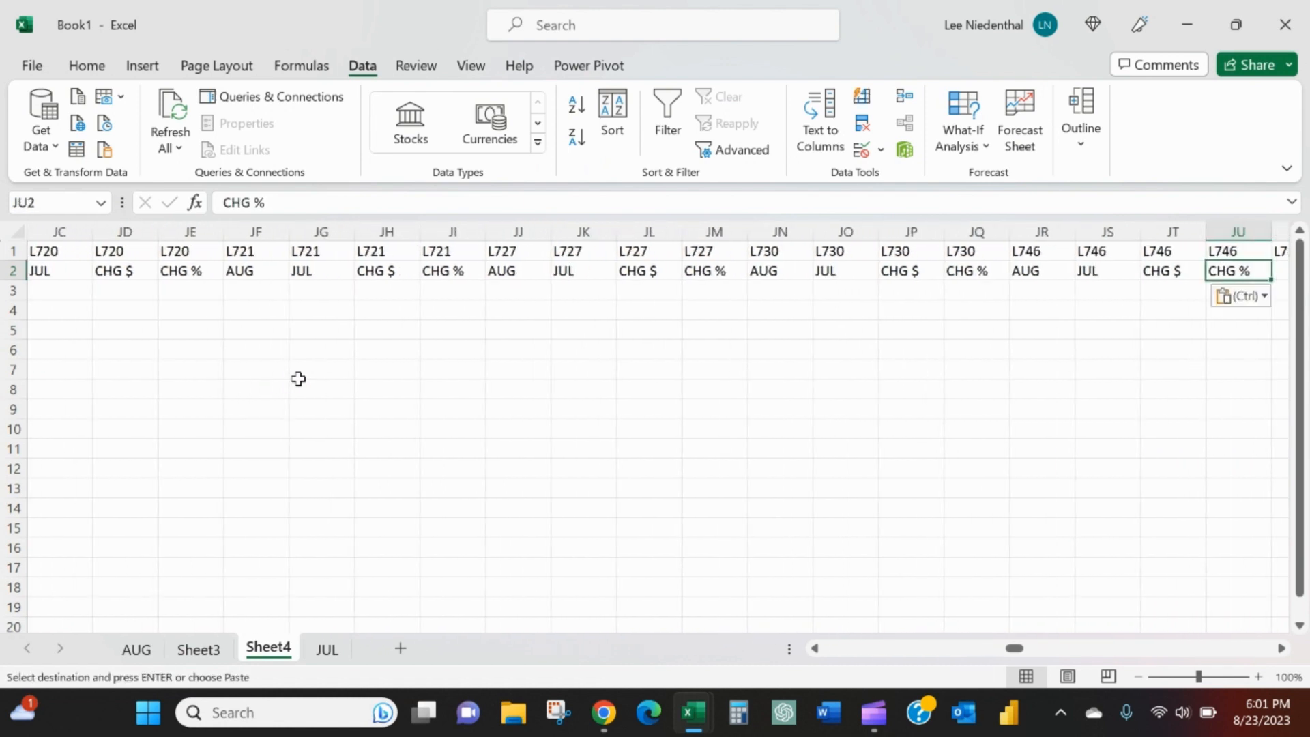
- Copy the whole header run B2:JU2 and paste it twice more along row 2, starting at JV2 and UP2
{"action": "key", "text": "ctrl+Left"}
{"action": "key", "text": "ctrl+shift+Right"}
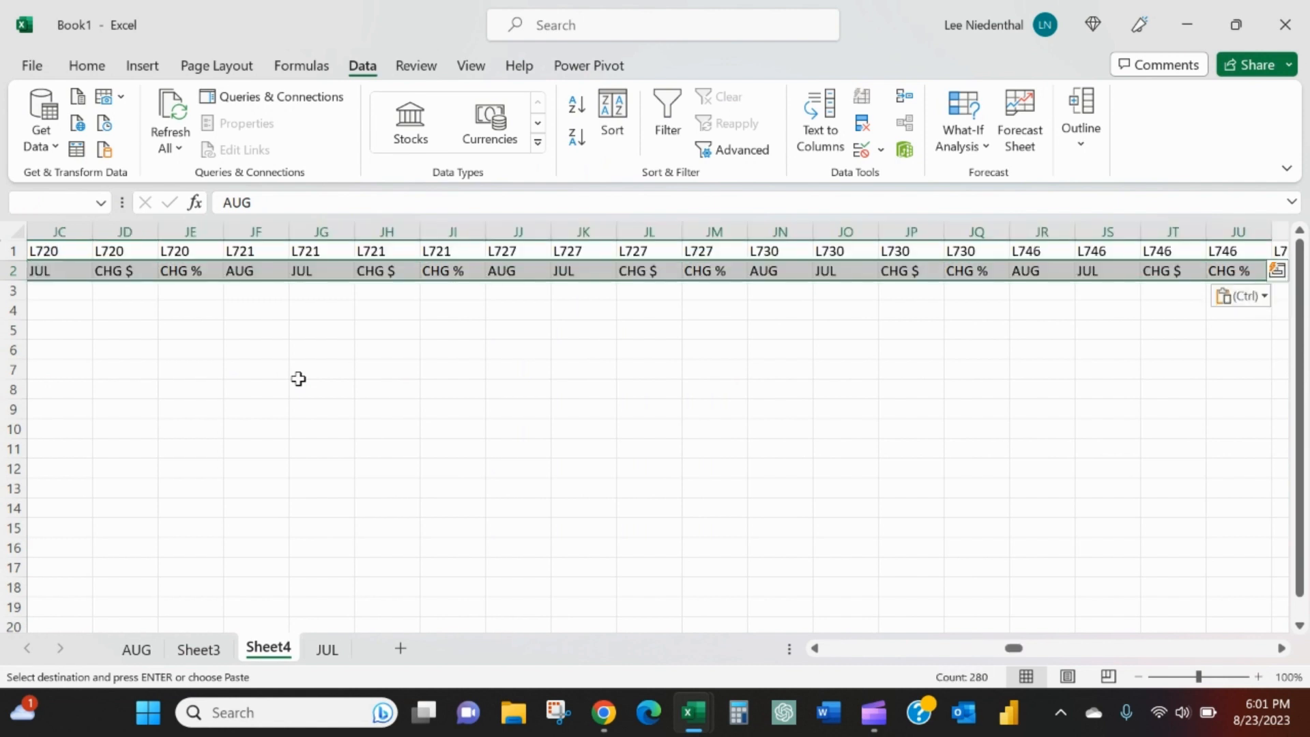
{"action": "key", "text": "ctrl+c"}
{"action": "key", "text": "ctrl+Right"}
{"action": "key", "text": "Right"}
{"action": "key", "text": "ctrl+v"}
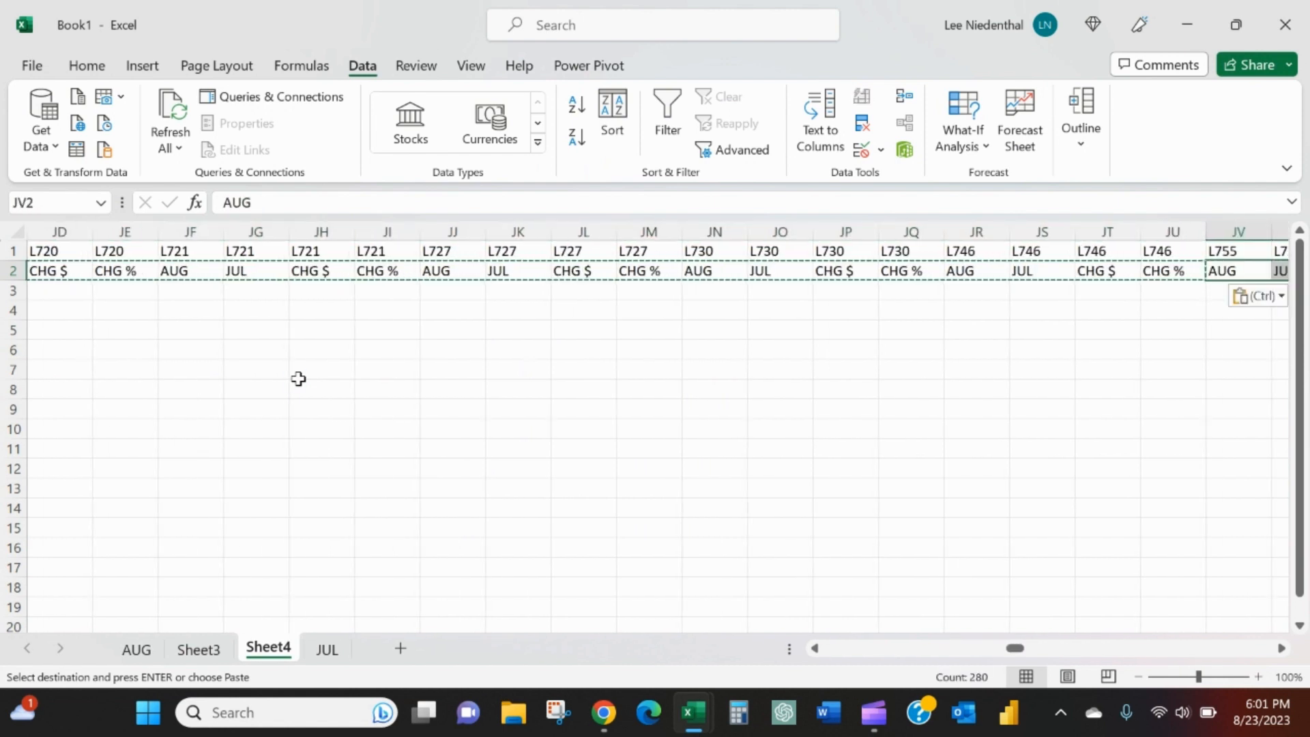
{"action": "key", "text": "ctrl"}
{"action": "key", "text": "Escape"}
{"action": "key", "text": "ctrl+Right"}
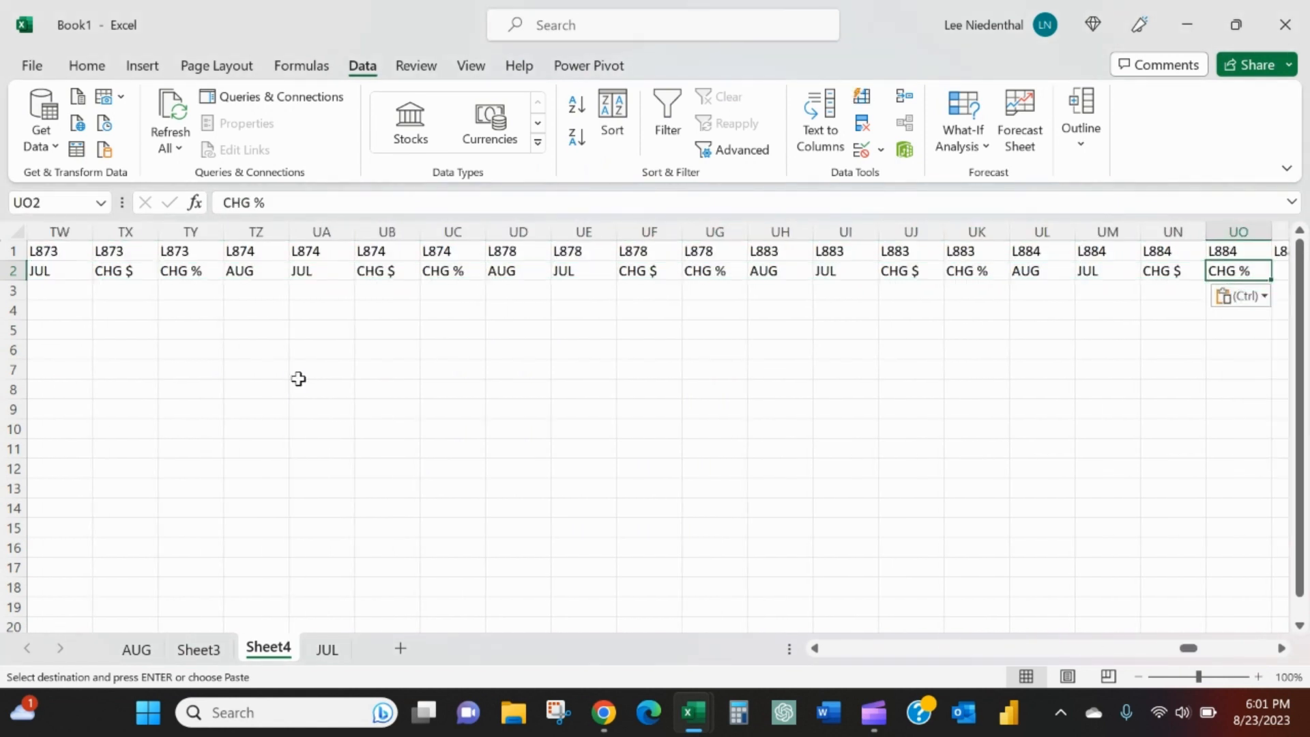
{"action": "key", "text": "Right"}
{"action": "key", "text": "ctrl+v"}
{"action": "key", "text": "ctrl+Right"}
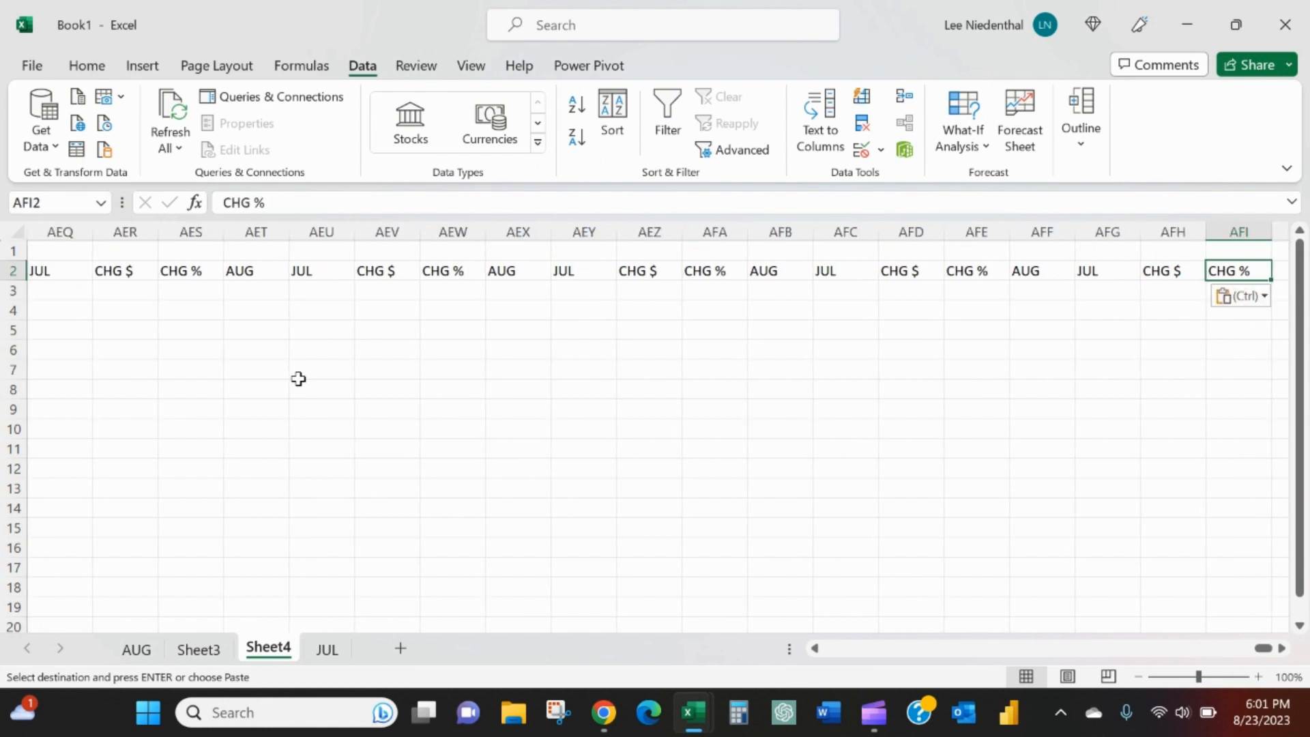
- Clear the surplus row 2 headers from XR2 to AFI2, beyond the last L941 code, and return to A2
{"action": "key", "text": "Up"}
{"action": "key", "text": "ctrl+Left"}
{"action": "key", "text": "Right"}
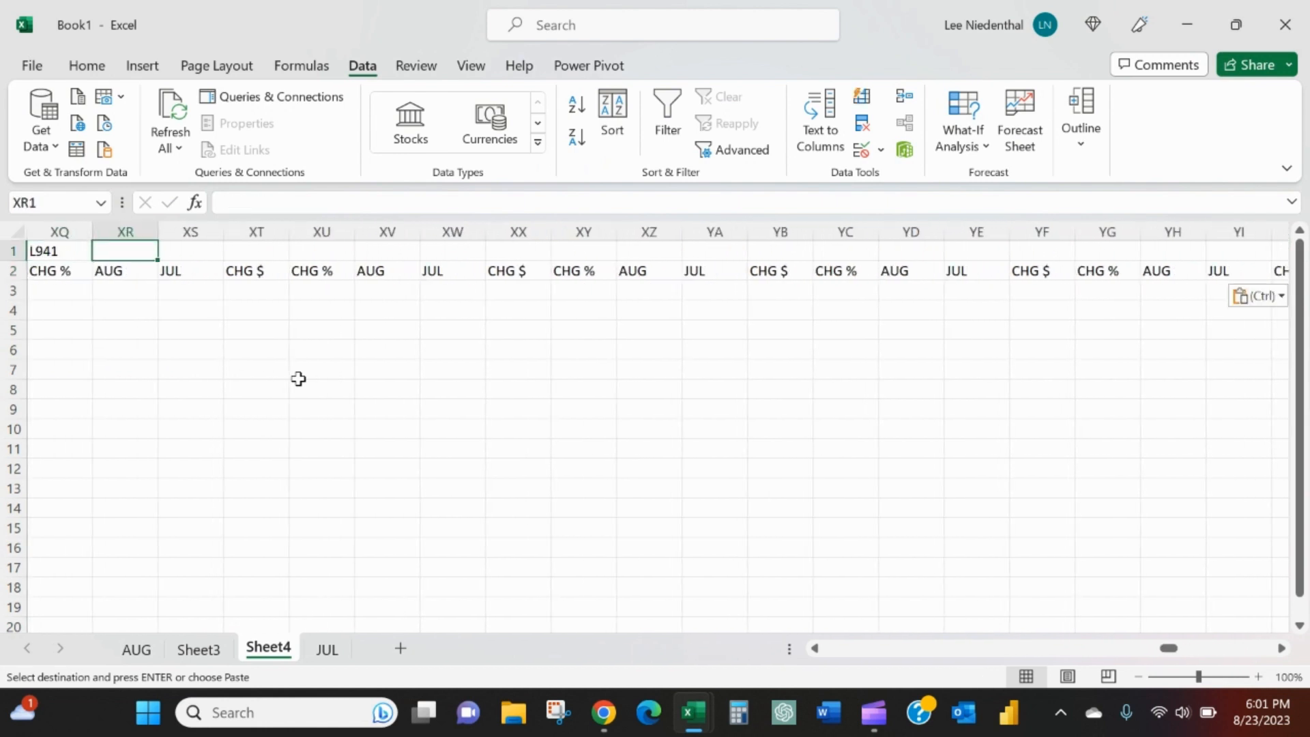
{"action": "key", "text": "Down"}
{"action": "key", "text": "ctrl+shift+Right"}
{"action": "key", "text": "Escape"}
{"action": "key", "text": "Delete"}
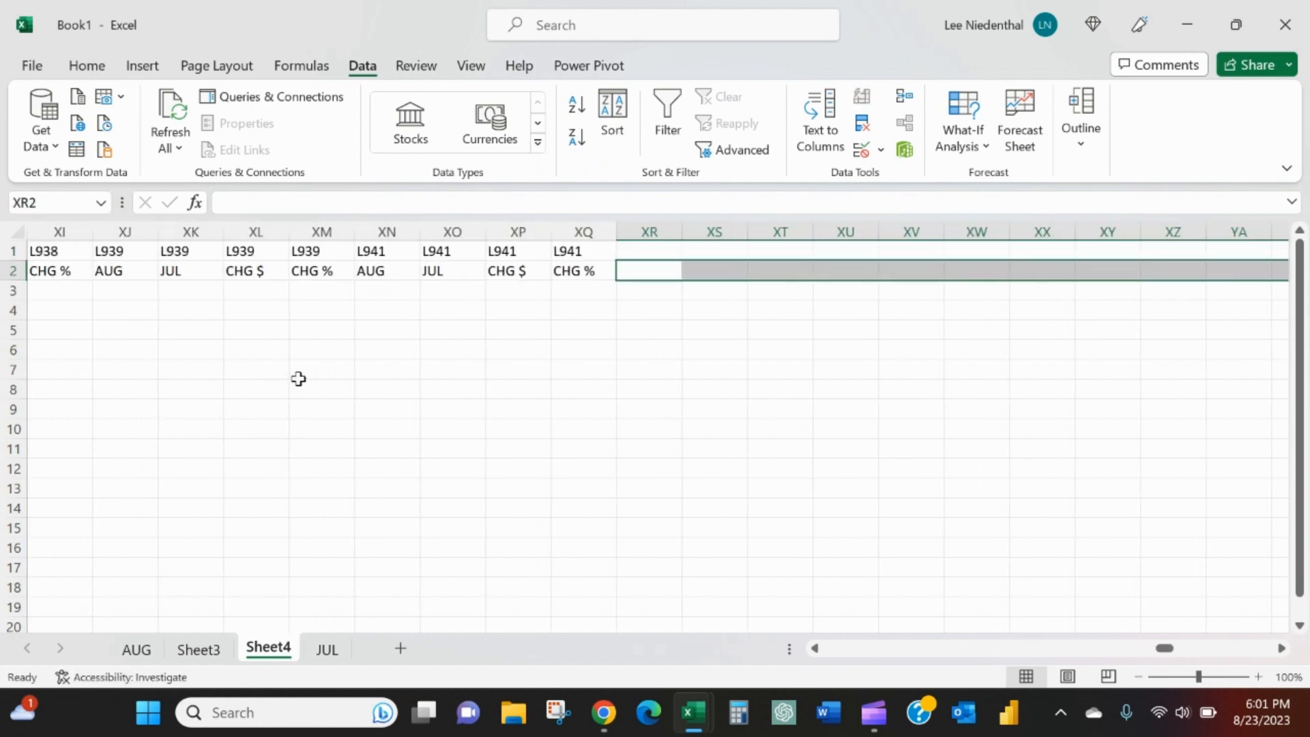
{"action": "key", "text": "Left"}
{"action": "key", "text": "ctrl+Left"}
{"action": "key", "text": "Left"}
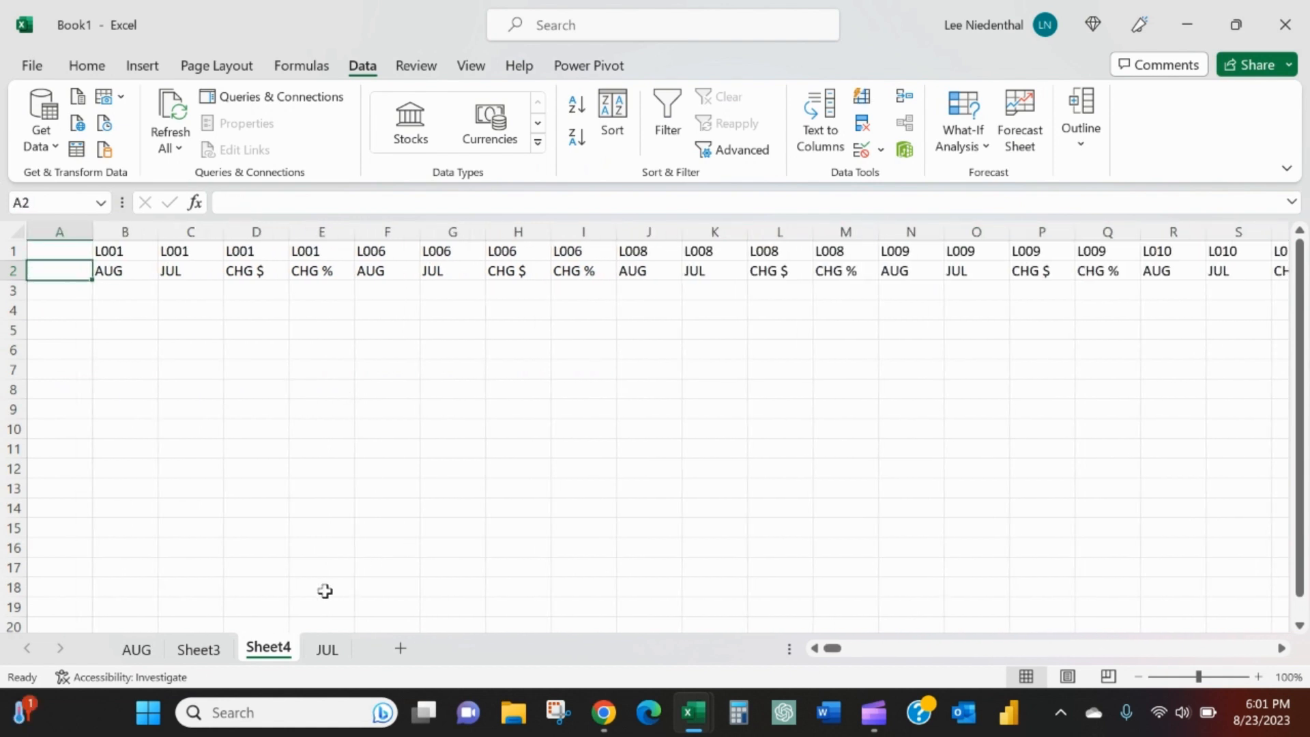
- Delete the helper worksheet Sheet3 that holds the sorted entity code list
{"action": "left_click", "coordinate": [225, 654]}
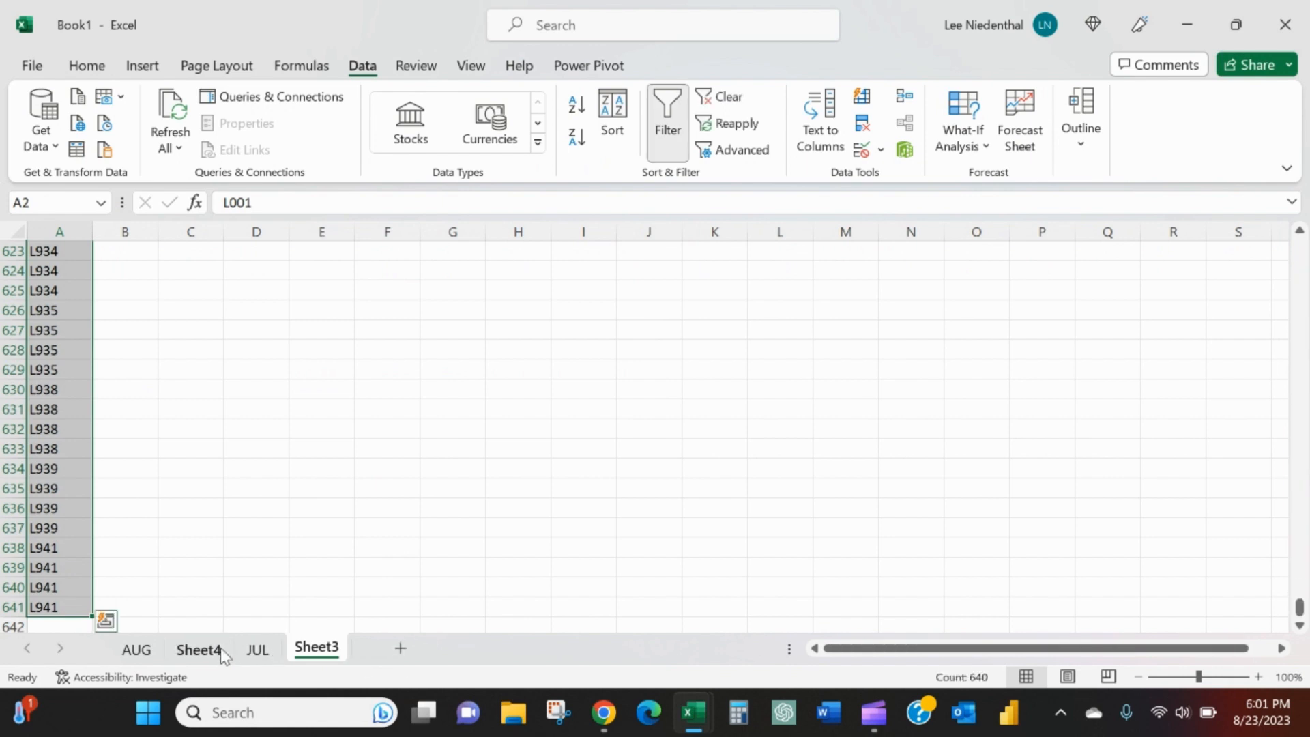
{"action": "right_click", "coordinate": [316, 649]}
{"action": "left_click", "coordinate": [418, 355]}
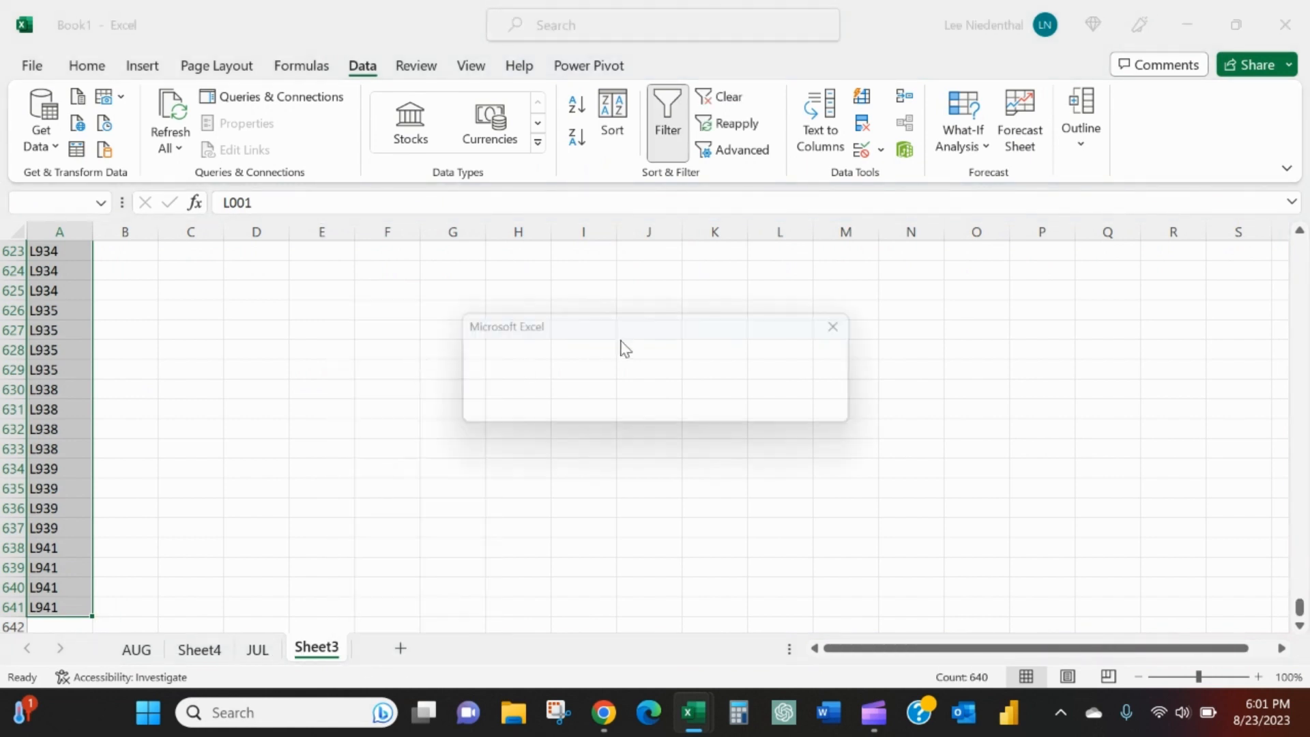
{"action": "left_click", "coordinate": [642, 415]}
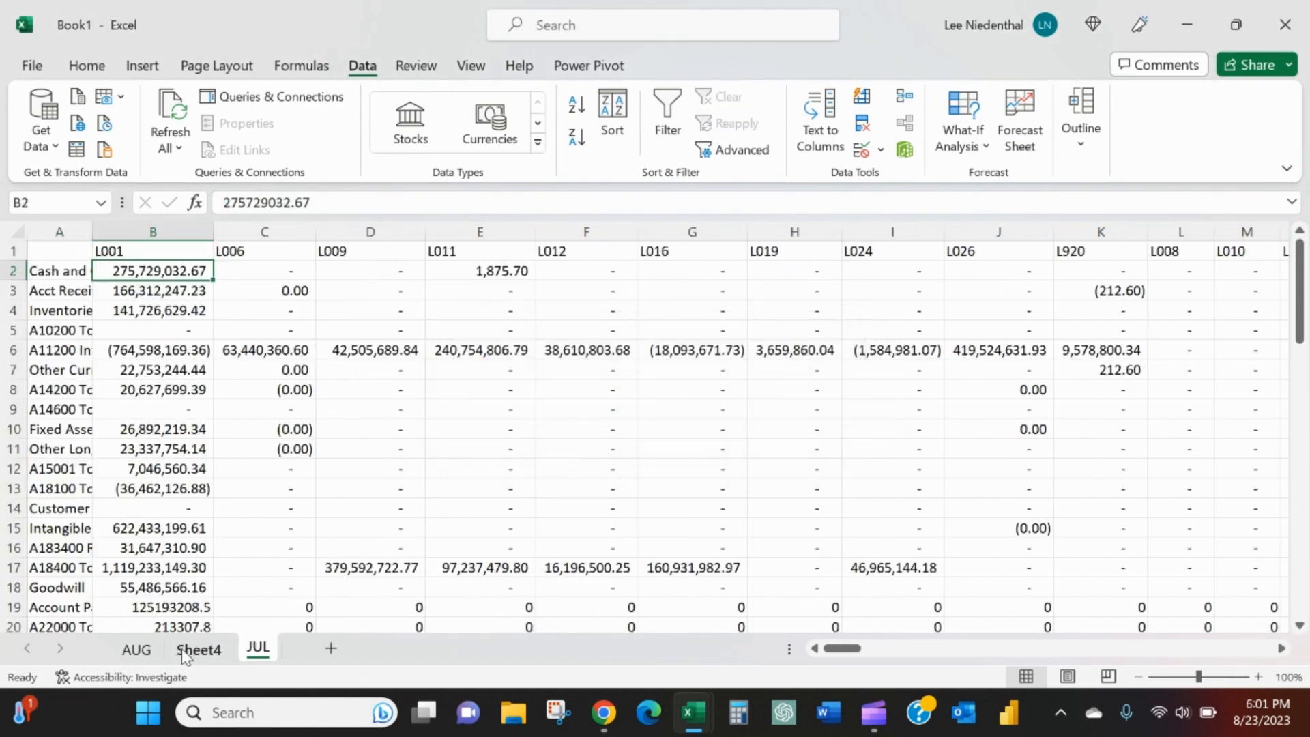
- Move Sheet4 after the JUL sheet and rename it COMP
{"action": "left_click_drag", "start_coordinate": [191, 652], "coordinate": [271, 654]}
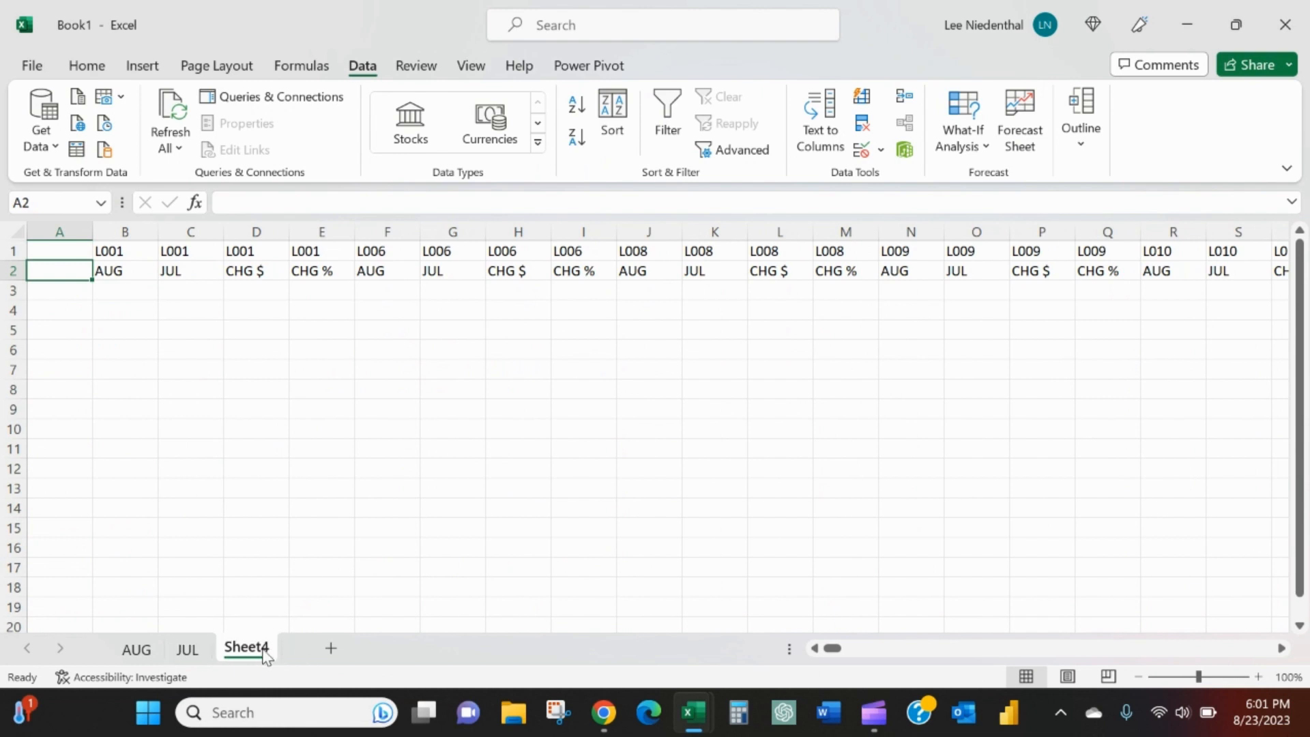
{"action": "double_click", "coordinate": [247, 647]}
{"action": "type", "text": "COMP"}
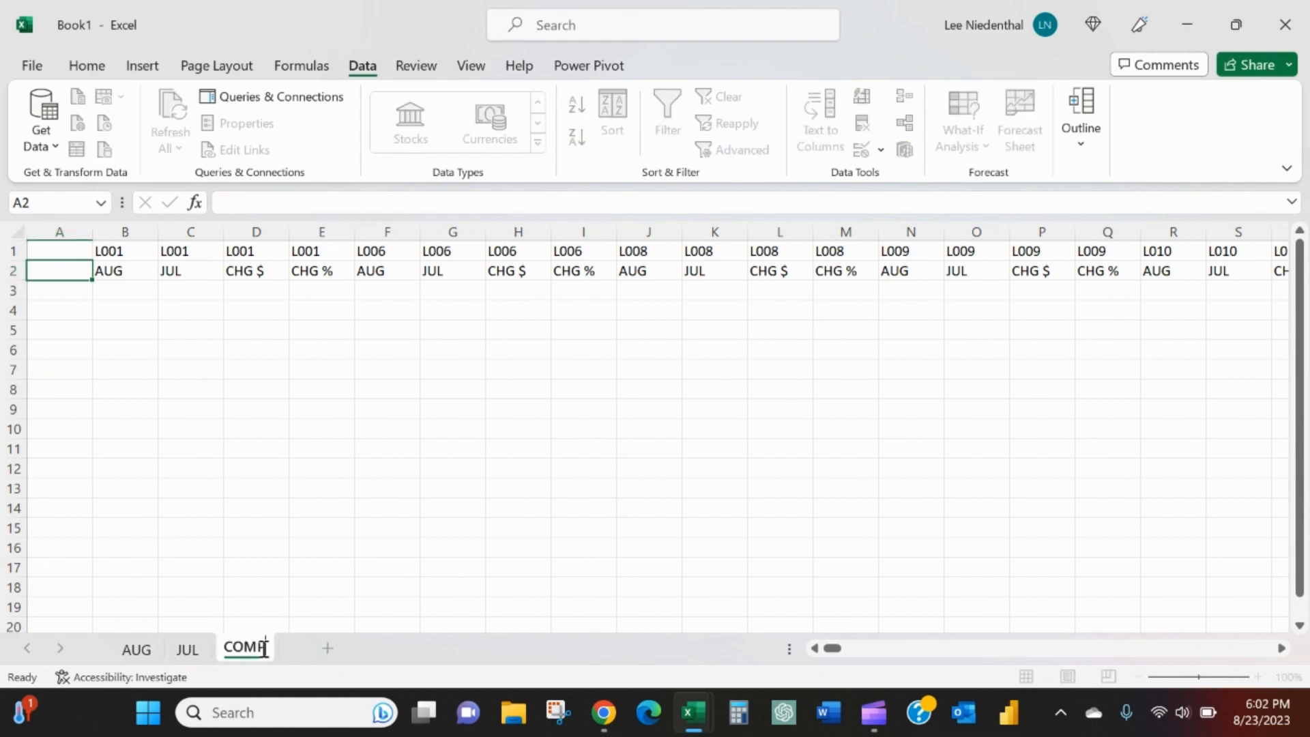
{"action": "key", "text": "Return"}
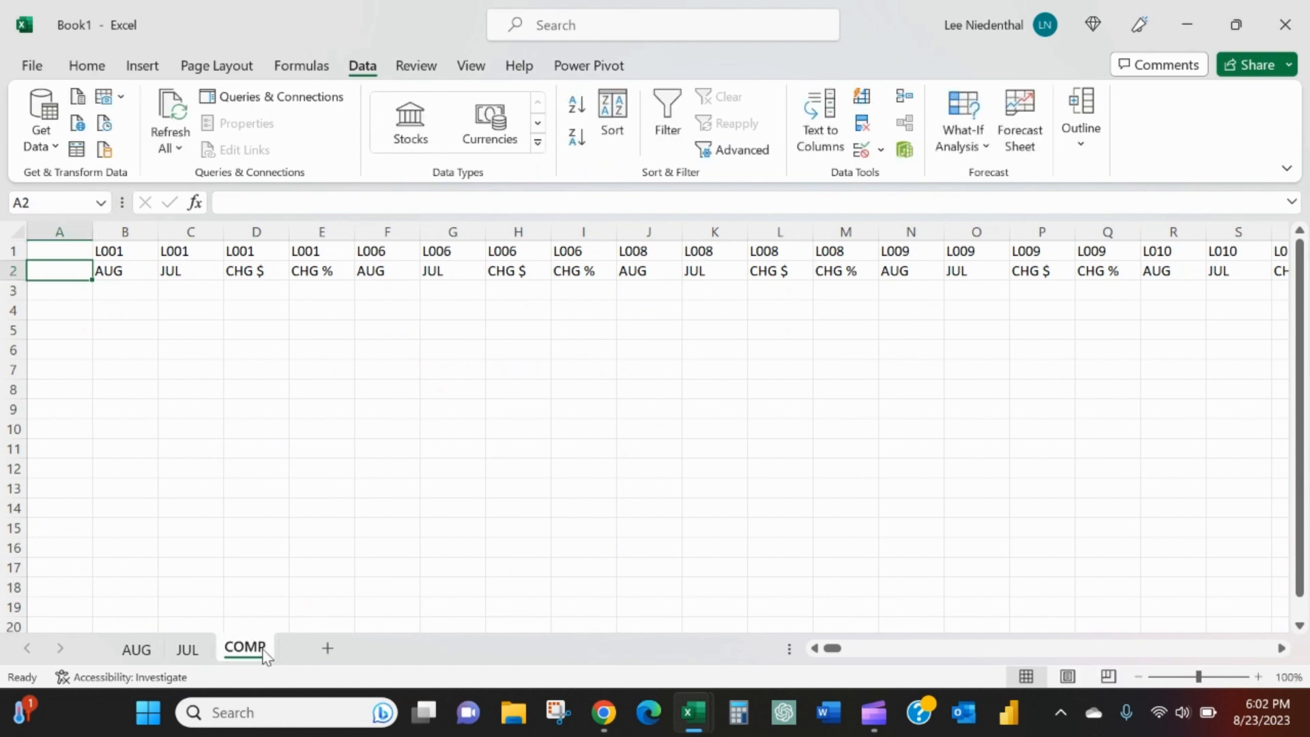
- Select the account names in A2:A34 of the AUG sheet to check the list's length
{"action": "left_click", "coordinate": [136, 648]}
{"action": "left_click", "coordinate": [59, 437]}
{"action": "key", "text": "Home"}
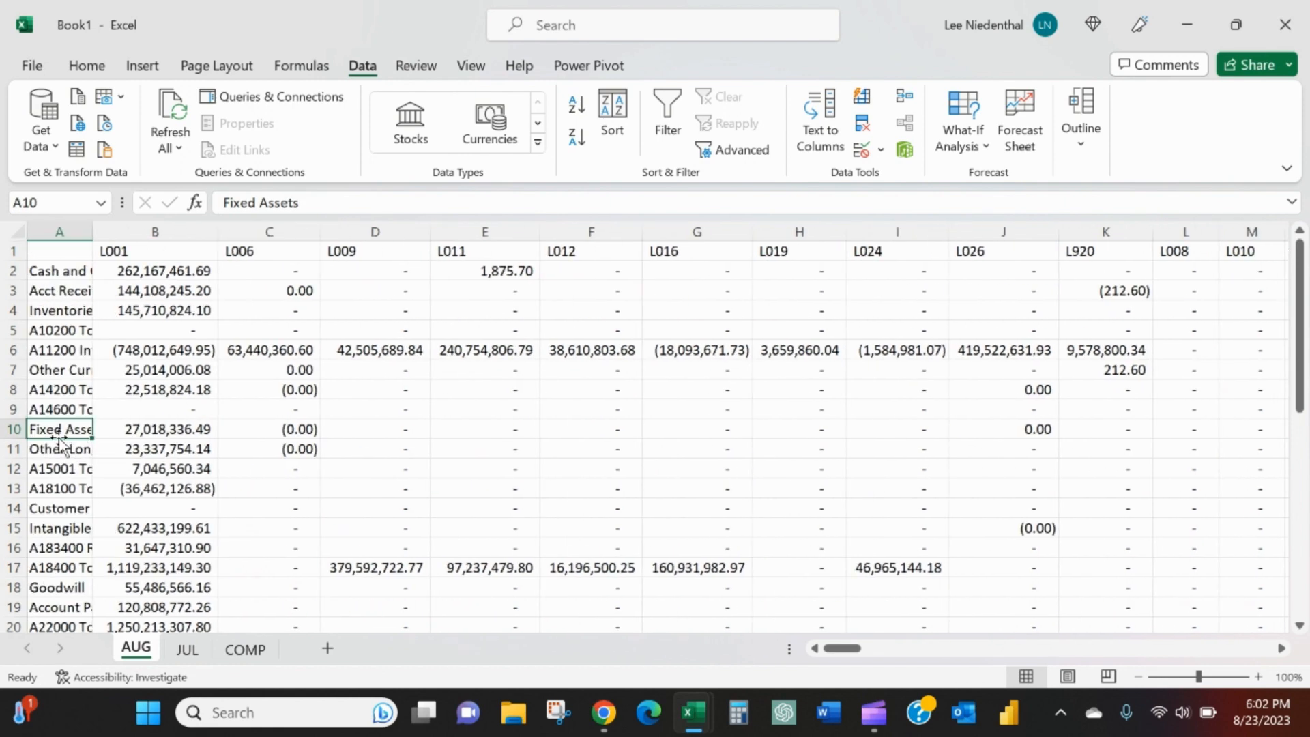
{"action": "key", "text": "ctrl+Up"}
{"action": "key", "text": "ctrl+shift+Down"}
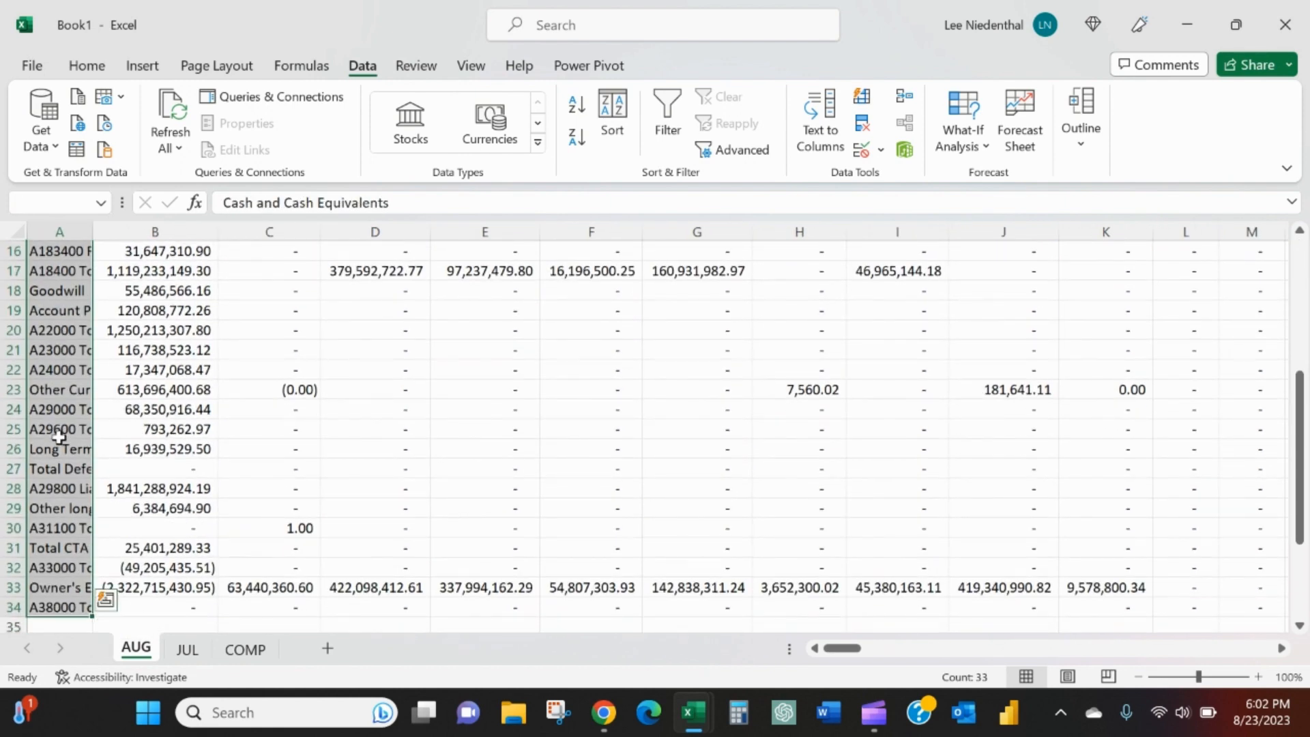
- Copy the account names in A2:A34 of the JUL sheet
{"action": "left_click", "coordinate": [188, 649]}
{"action": "left_click", "coordinate": [65, 469]}
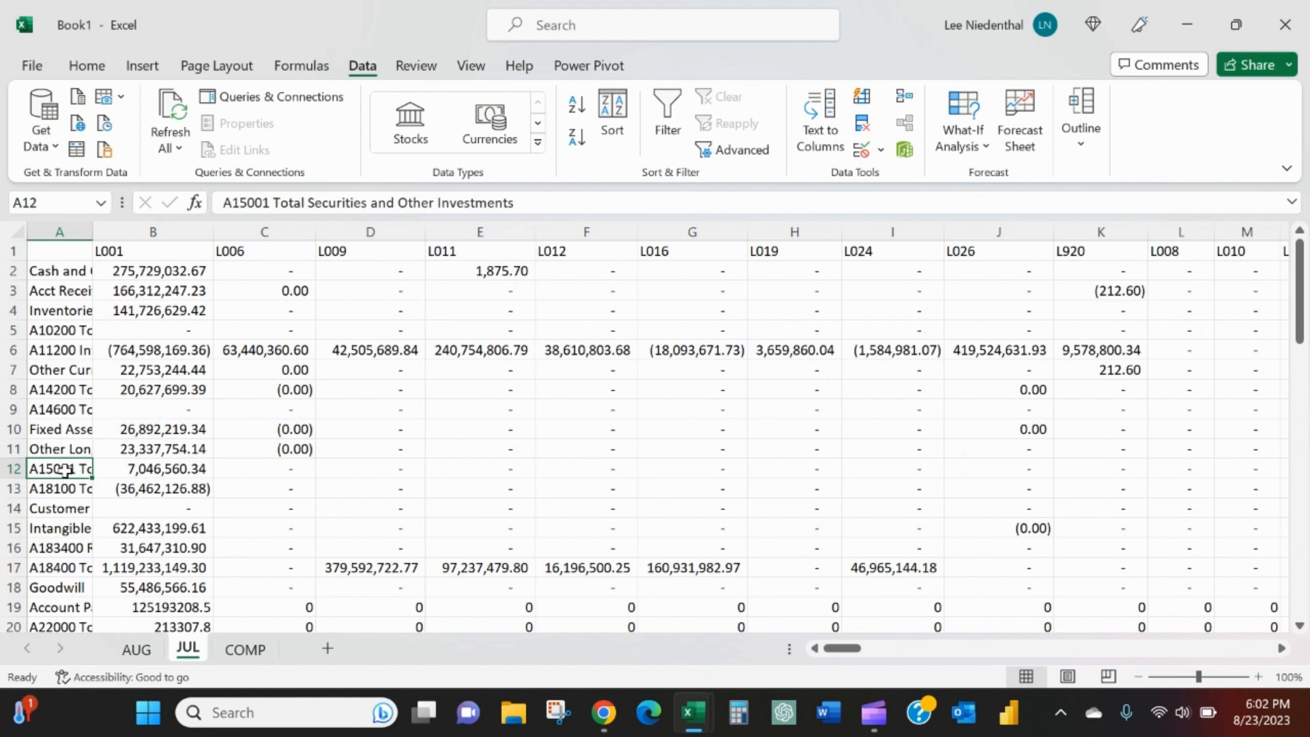
{"action": "key", "text": "Up"}
{"action": "key", "text": "Up"}
{"action": "key", "text": "Up"}
{"action": "key", "text": "Up"}
{"action": "key", "text": "Up"}
{"action": "key", "text": "Up"}
{"action": "key", "text": "Up"}
{"action": "key", "text": "Up"}
{"action": "key", "text": "Up"}
{"action": "key", "text": "Up"}
{"action": "key", "text": "ctrl+shift+Down"}
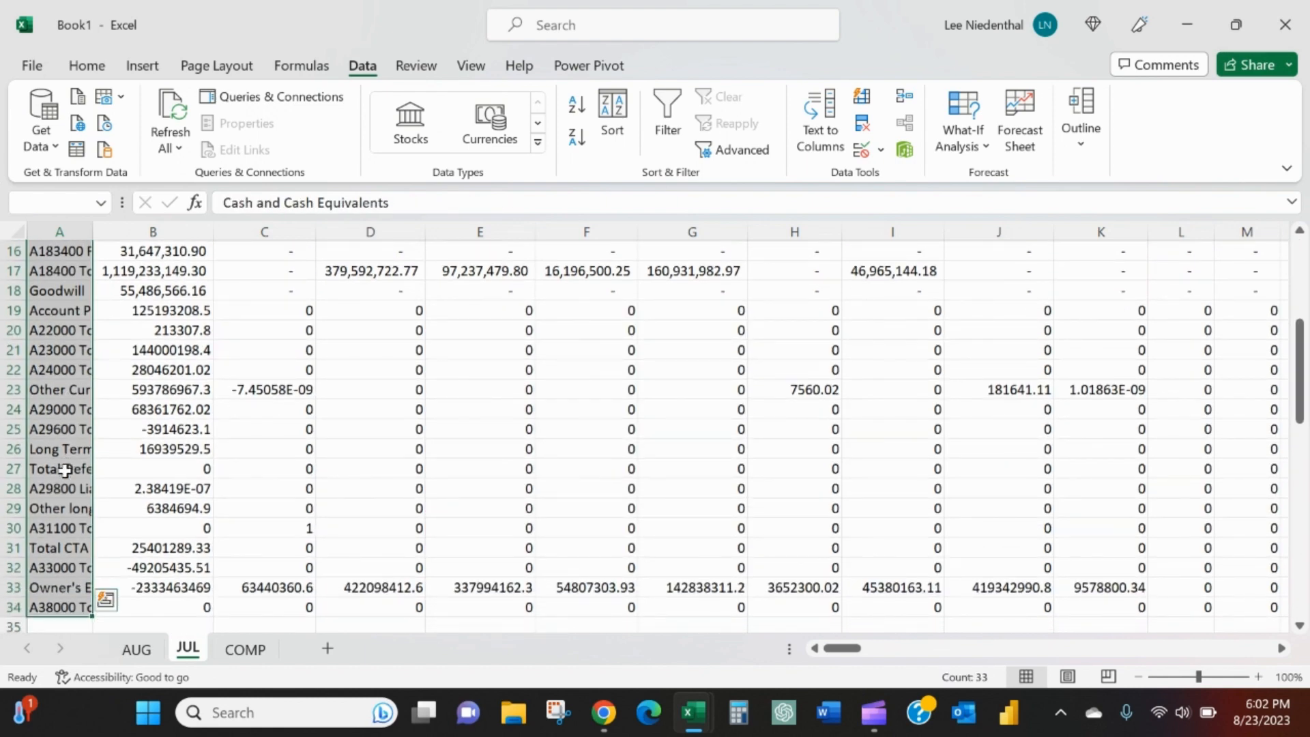
{"action": "key", "text": "ctrl+c"}
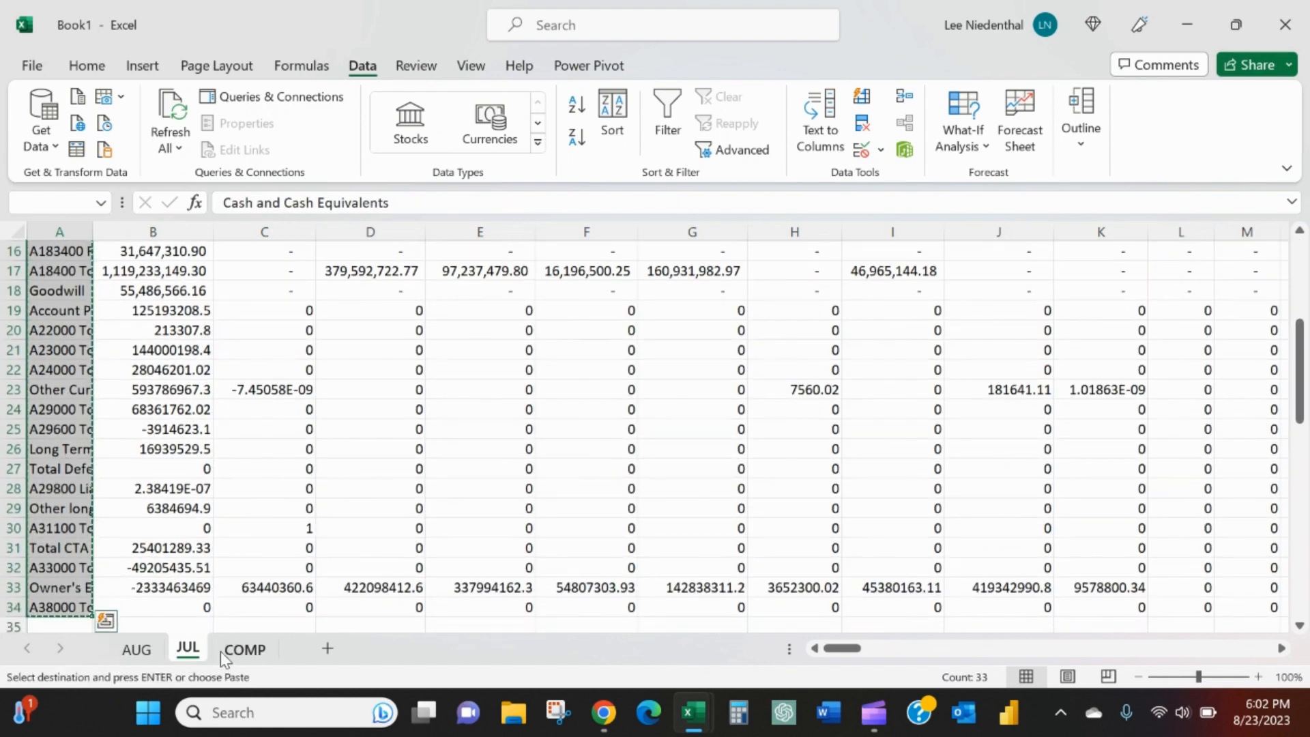
- Paste the account names as values into the COMP sheet starting at A3, and autofit column A
{"action": "left_click", "coordinate": [245, 648]}
{"action": "left_click", "coordinate": [77, 290]}
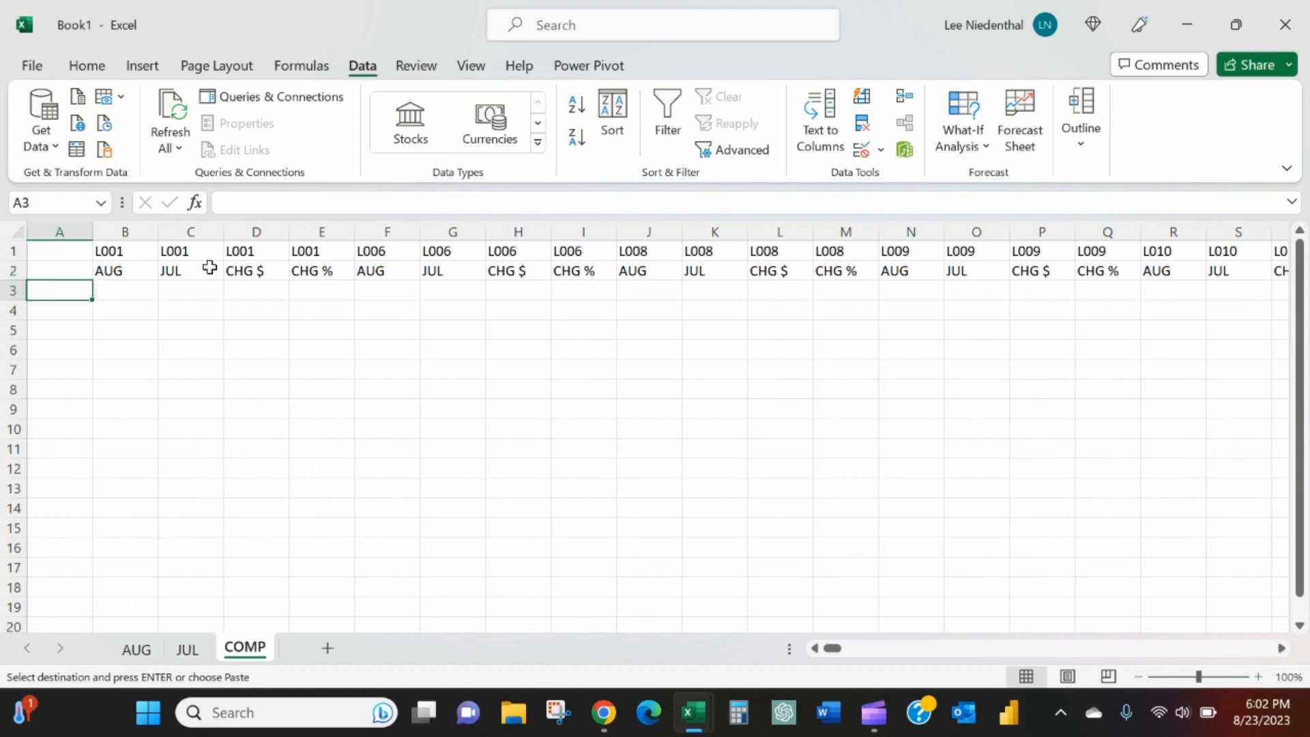
{"action": "key", "text": "ctrl+alt+v"}
{"action": "key", "text": "v"}
{"action": "key", "text": "Return"}
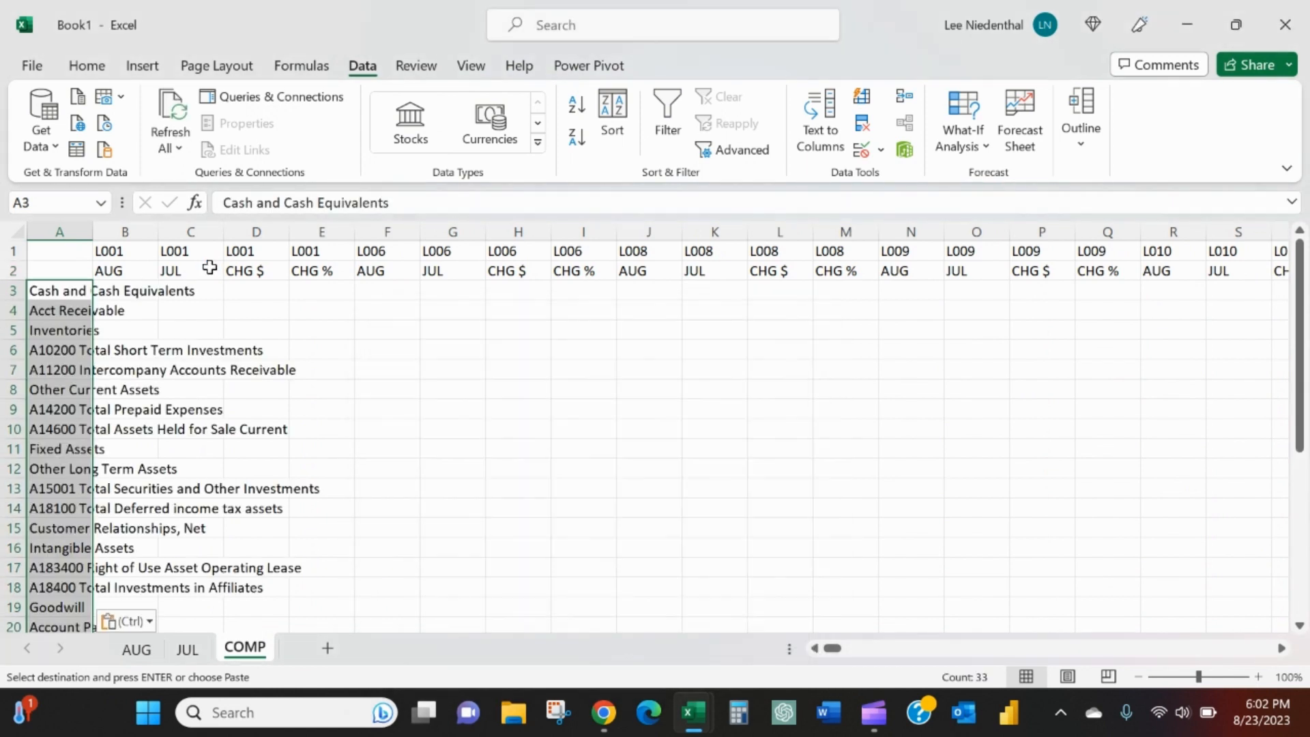
{"action": "double_click", "coordinate": [93, 234]}
- Begin an INDEX formula in COMP cell B3 with the absolute array AUG!$A$1:$FE$34
{"action": "left_click", "coordinate": [445, 295]}
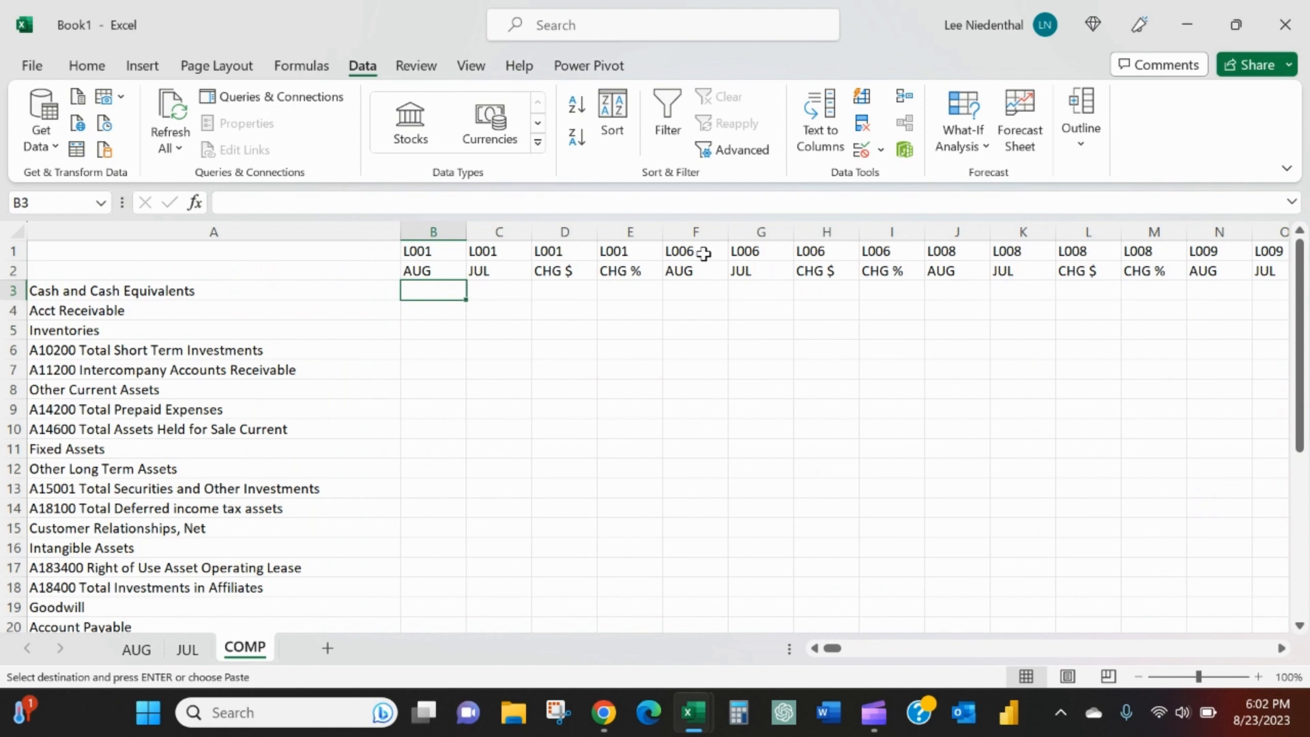
{"action": "type", "text": "="}
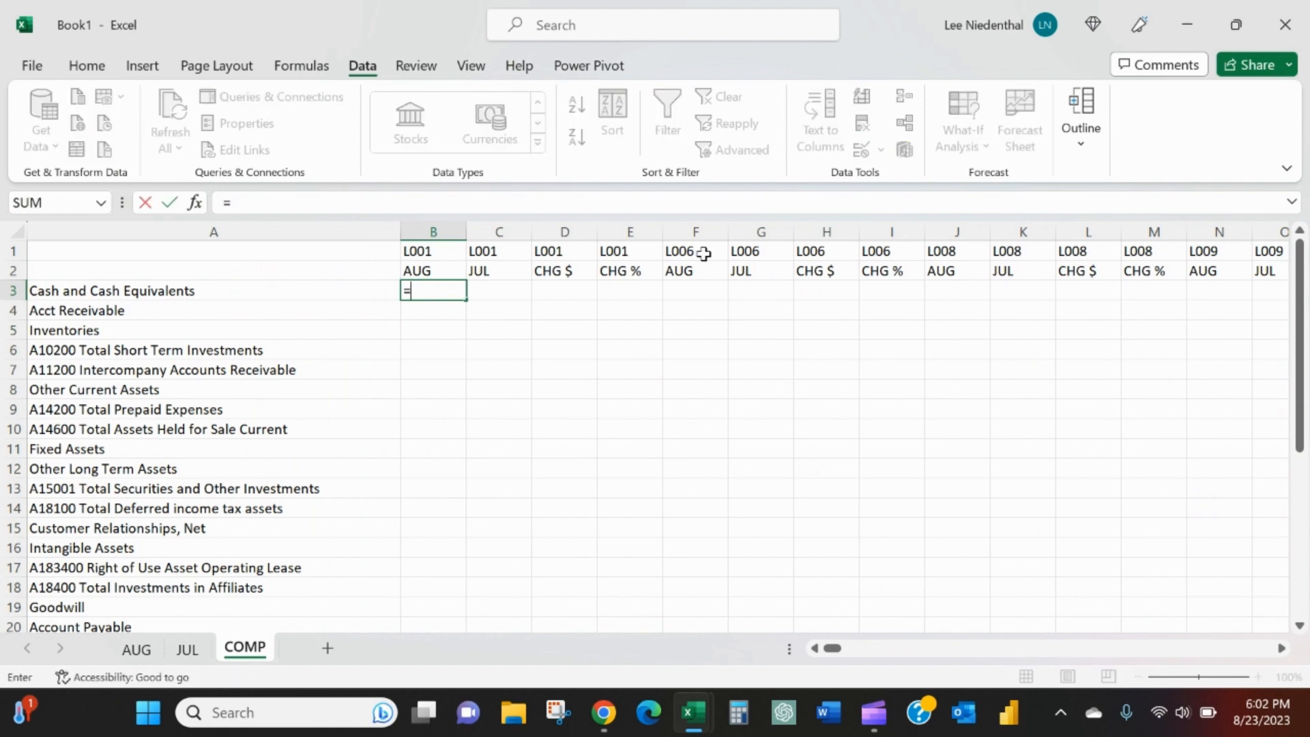
{"action": "type", "text": "inde"}
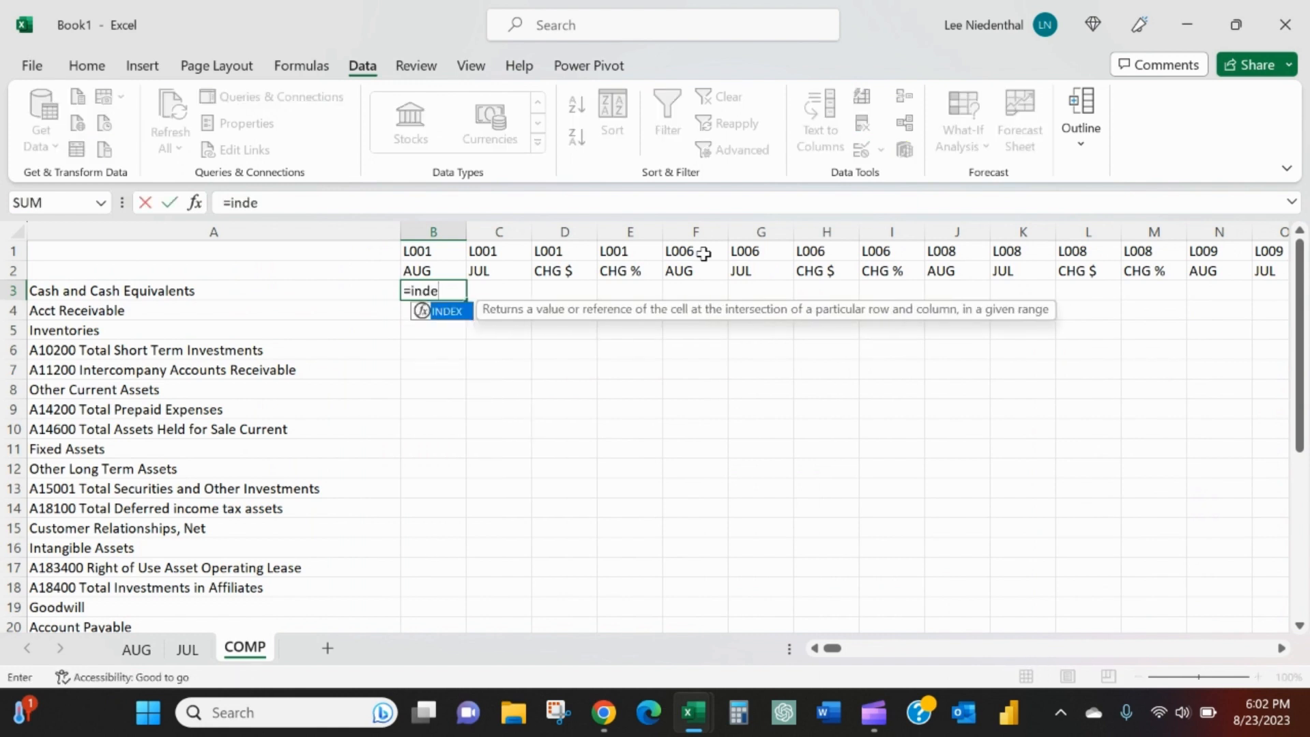
{"action": "type", "text": "x("}
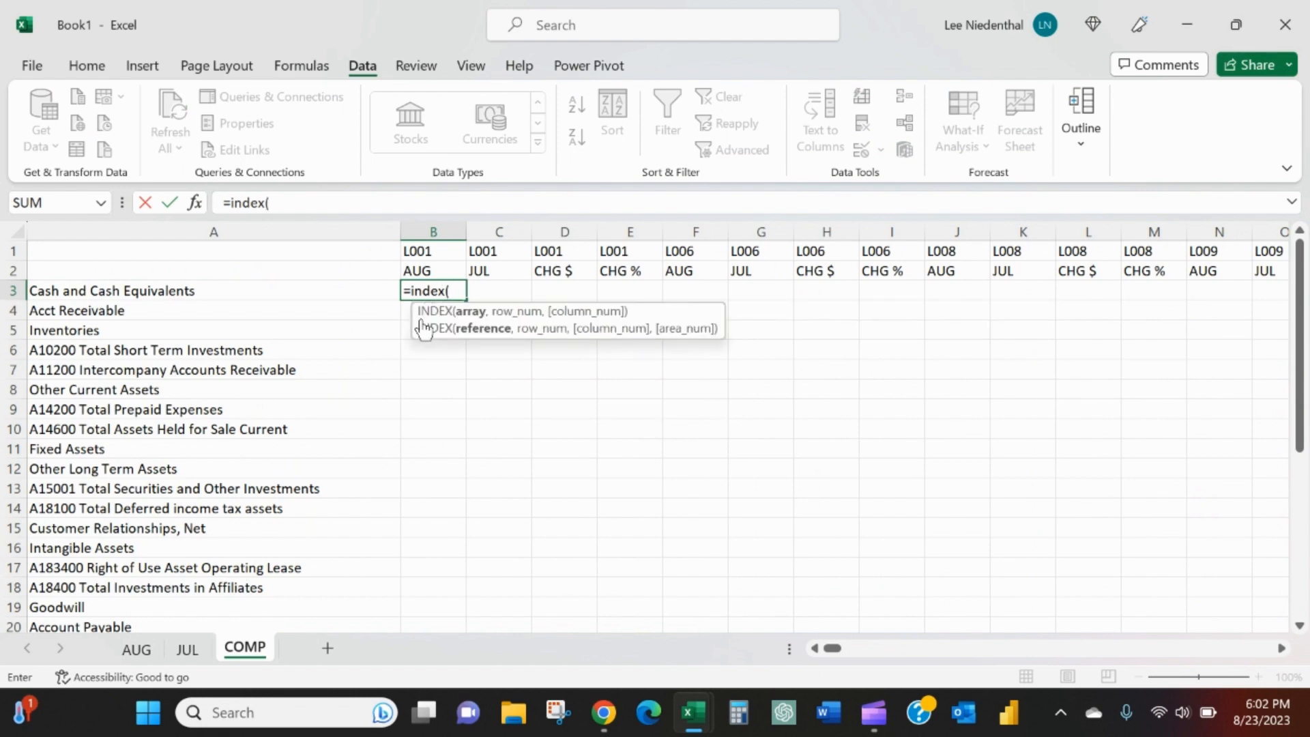
{"action": "left_click", "coordinate": [135, 649]}
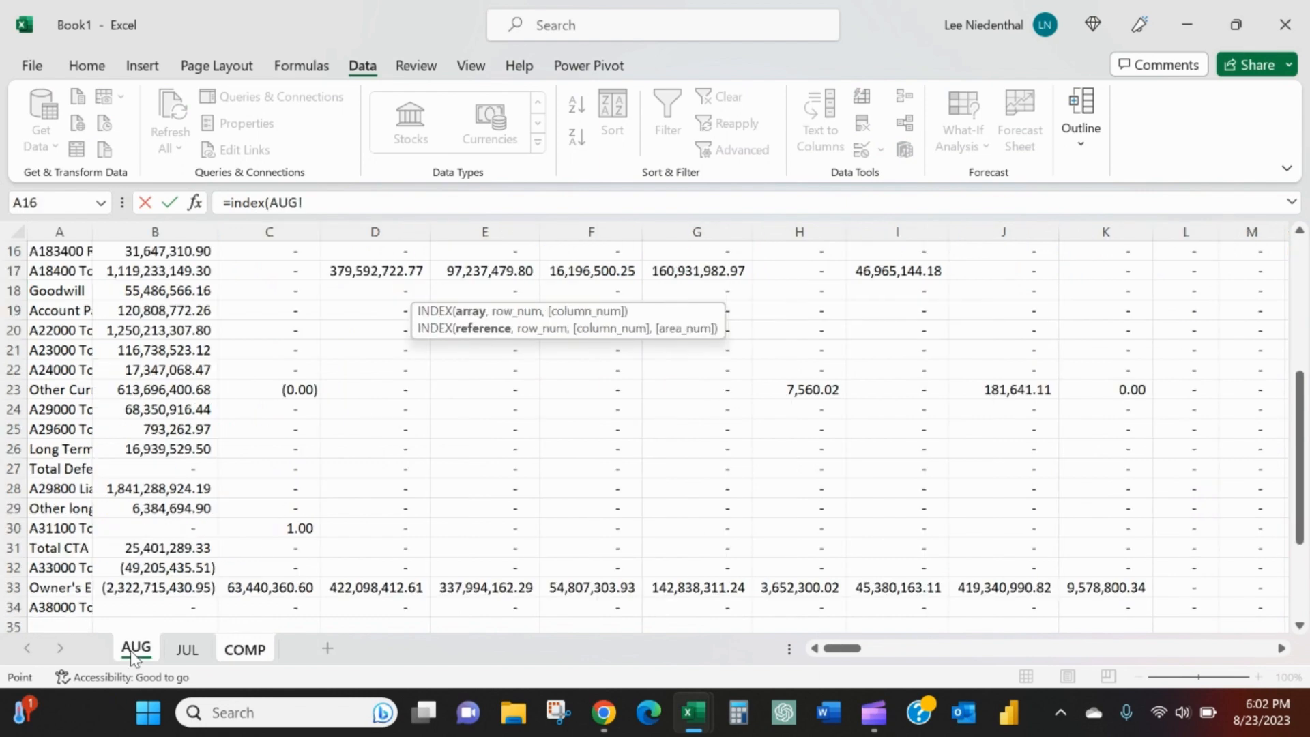
{"action": "left_click", "coordinate": [59, 408]}
{"action": "key", "text": "Up"}
{"action": "key", "text": "Up"}
{"action": "key", "text": "Up"}
{"action": "key", "text": "Up"}
{"action": "key", "text": "Up"}
{"action": "key", "text": "Up"}
{"action": "key", "text": "Up"}
{"action": "key", "text": "Up"}
{"action": "key", "text": "Up"}
{"action": "key", "text": "Up"}
{"action": "key", "text": "Up"}
{"action": "key", "text": "Up"}
{"action": "key", "text": "Up"}
{"action": "key", "text": "Up"}
{"action": "key", "text": "Up"}
{"action": "key", "text": "Up"}
{"action": "key", "text": "Up"}
{"action": "key", "text": "Up"}
{"action": "key", "text": "Up"}
{"action": "key", "text": "Up"}
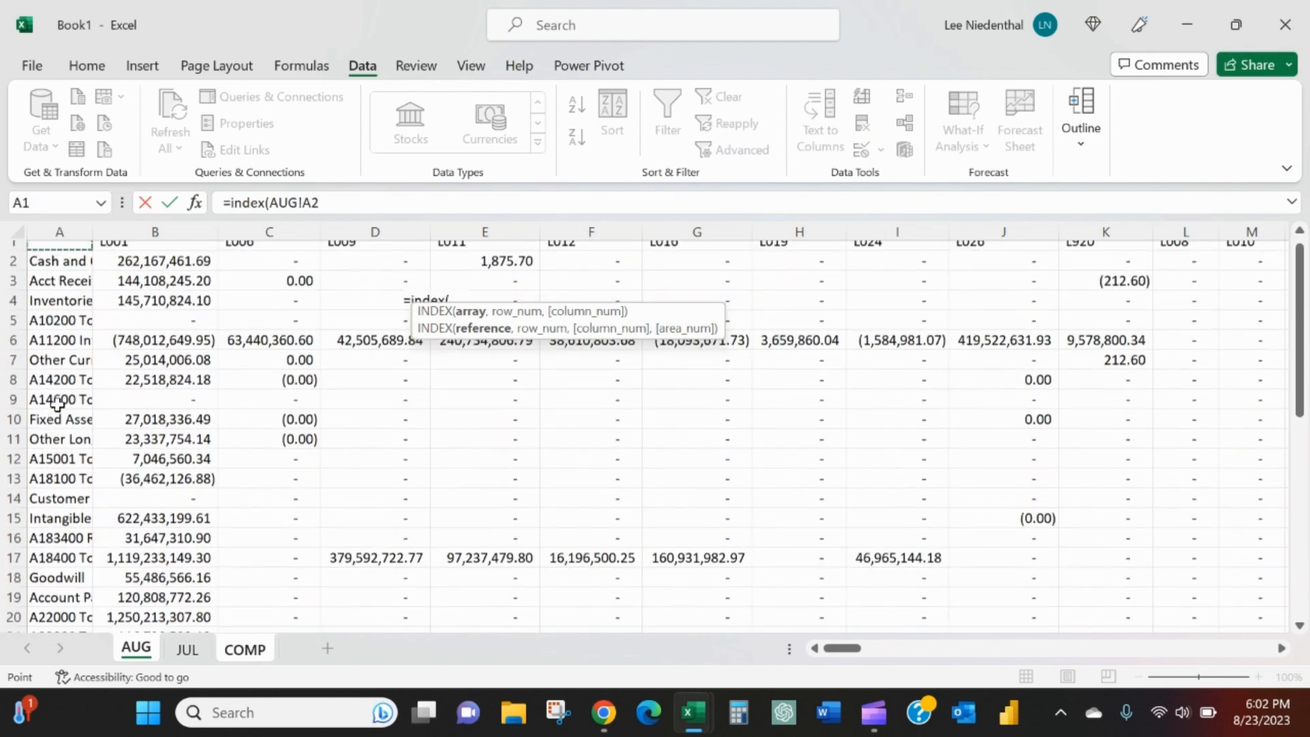
{"action": "key", "text": "shift+Right"}
{"action": "key", "text": "ctrl+shift+Right"}
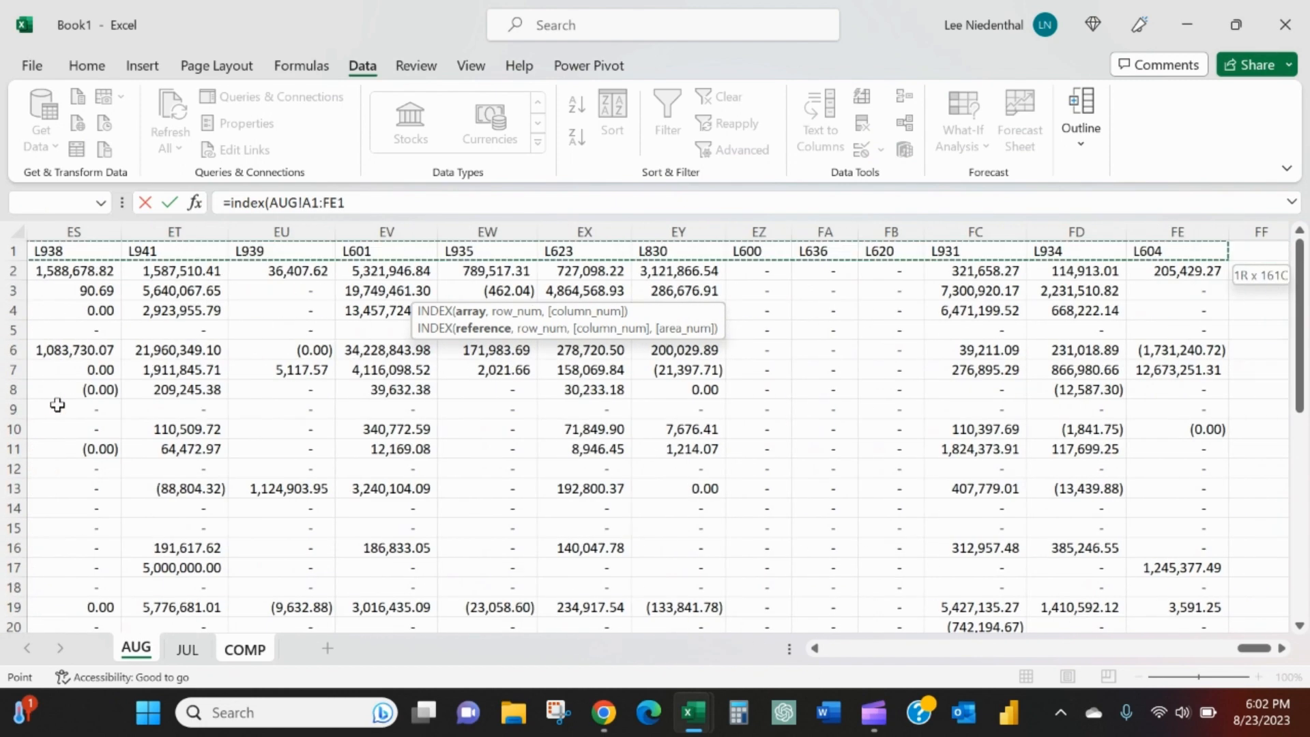
{"action": "key", "text": "ctrl+shift+Down"}
{"action": "key", "text": "ctrl+shift+Down"}
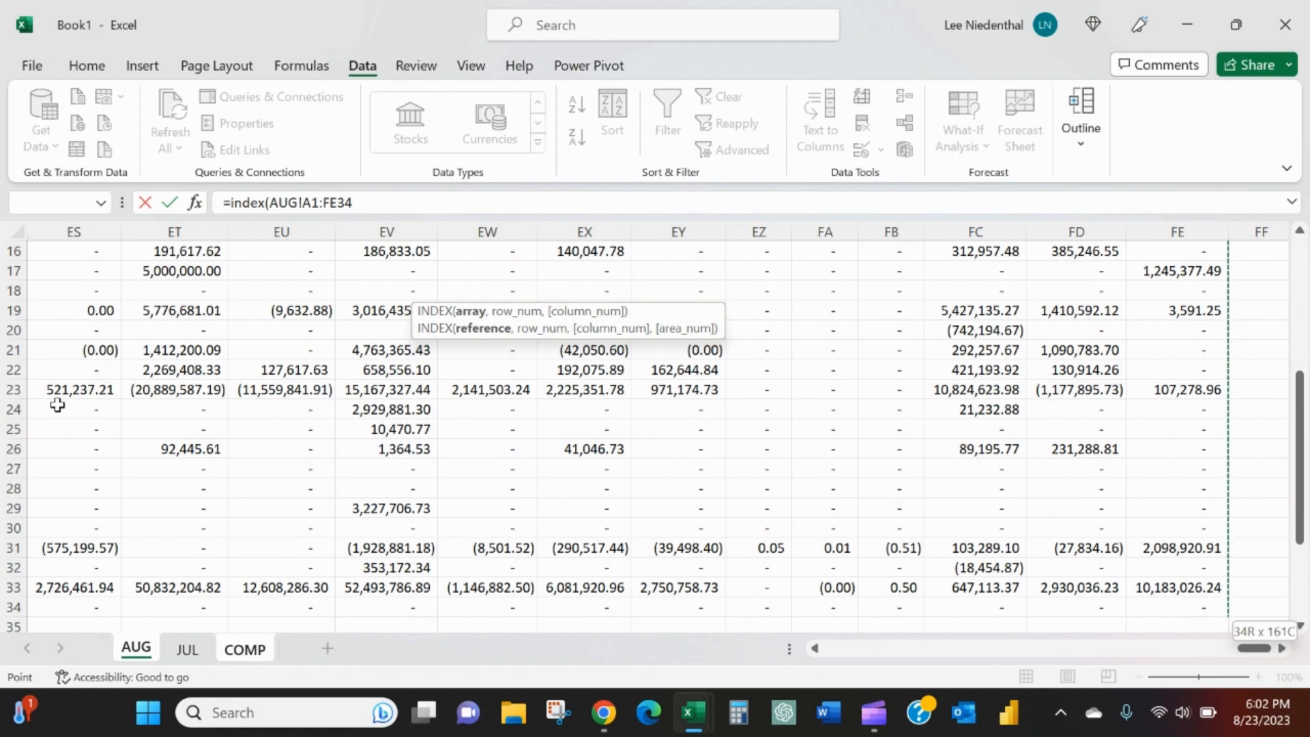
{"action": "key", "text": "ctrl+shift+Up"}
{"action": "key", "text": "ctrl+shift+Down"}
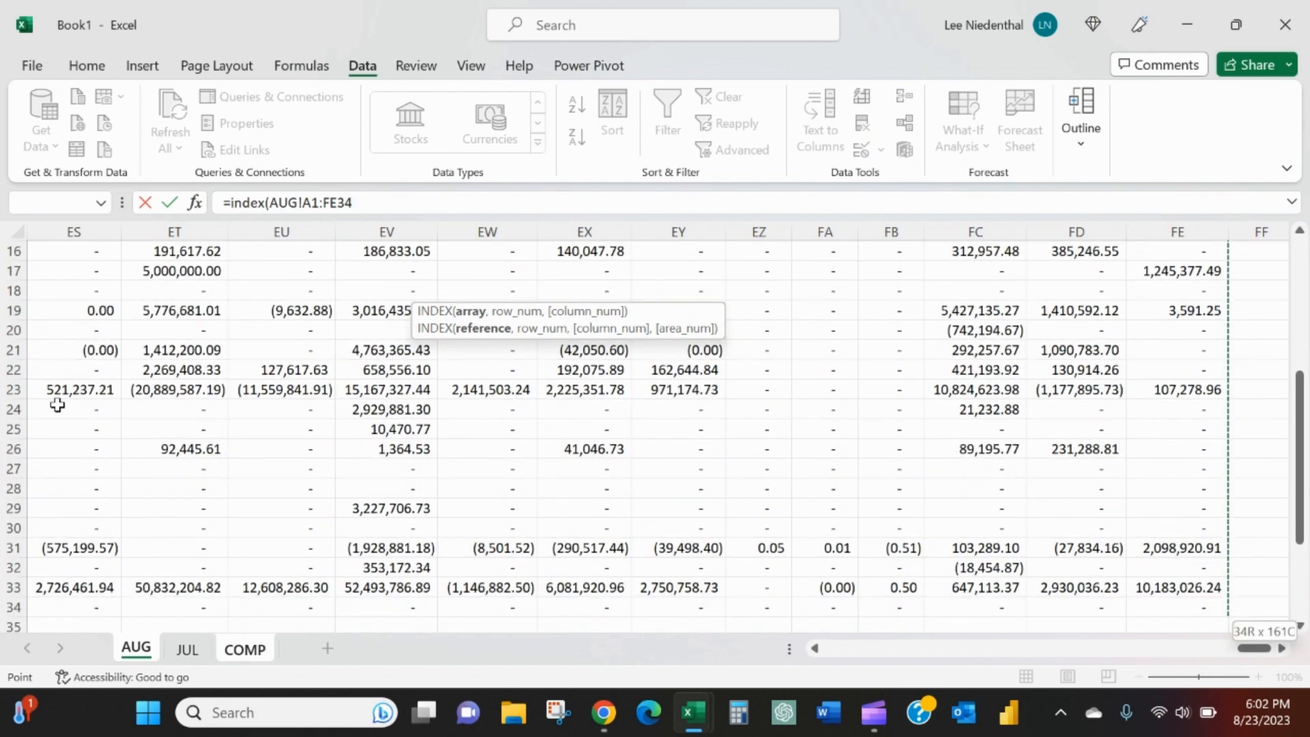
{"action": "key", "text": "F4"}
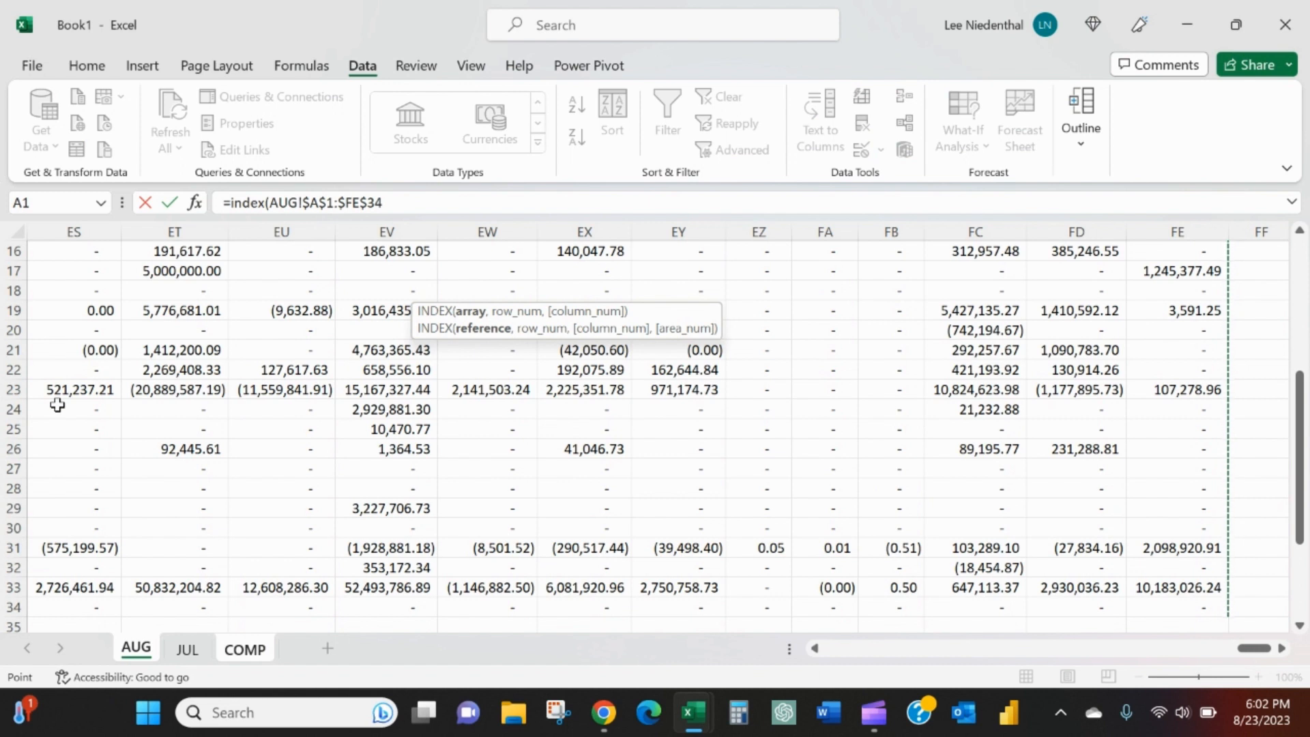
- Add a MATCH as the row number argument, with the column-locked lookup value COMP!$A3
{"action": "type", "text": ","}
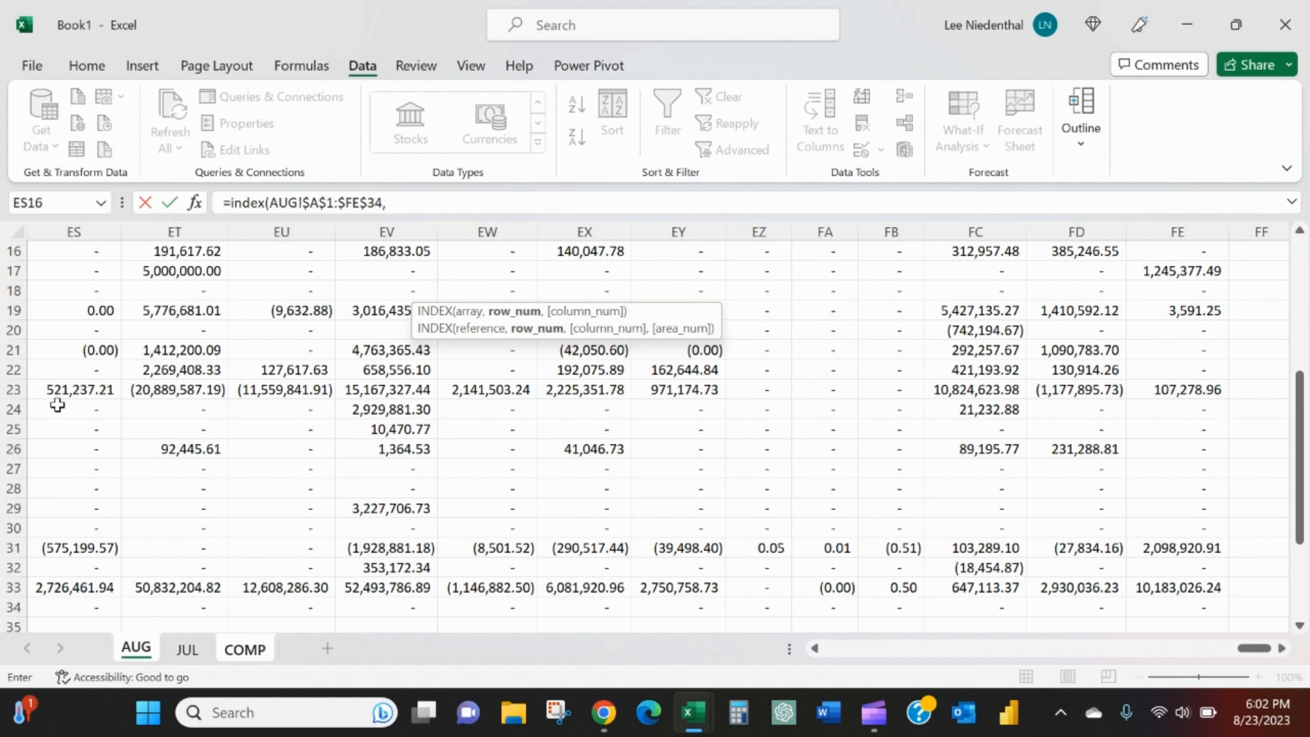
{"action": "type", "text": "mat"}
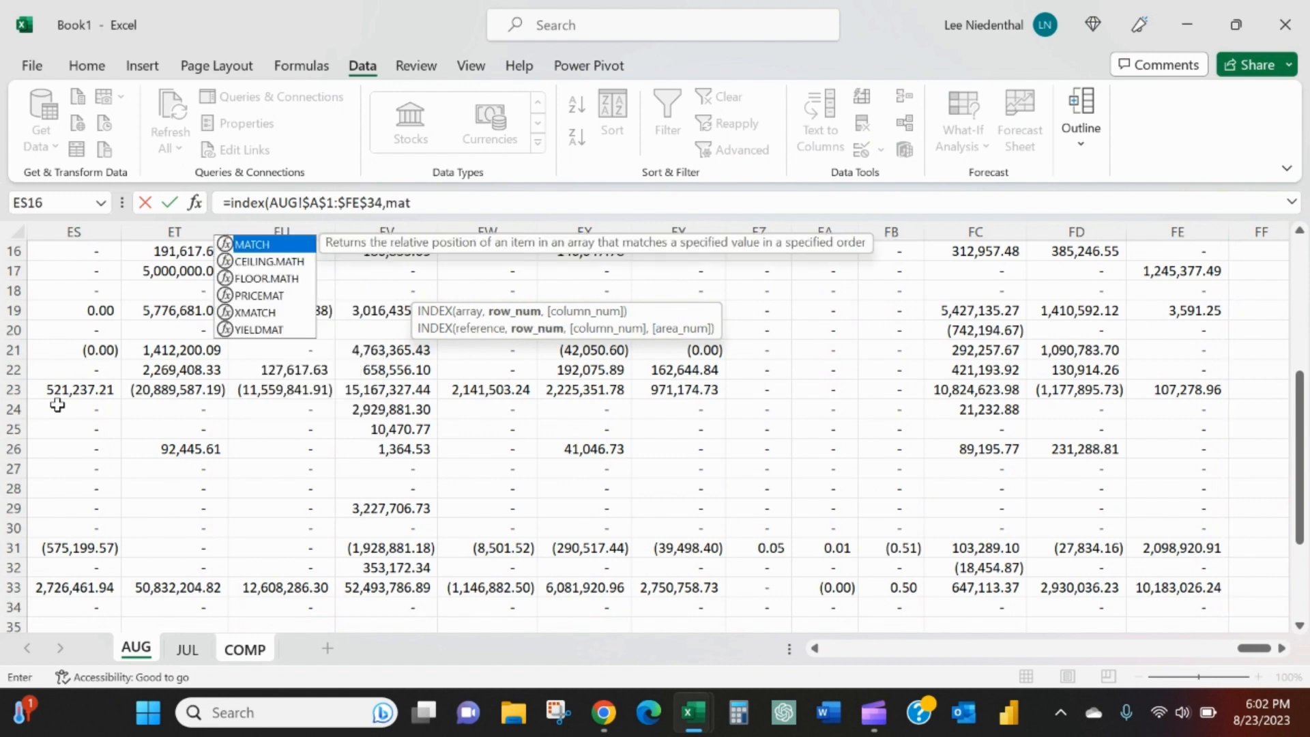
{"action": "type", "text": "ch("}
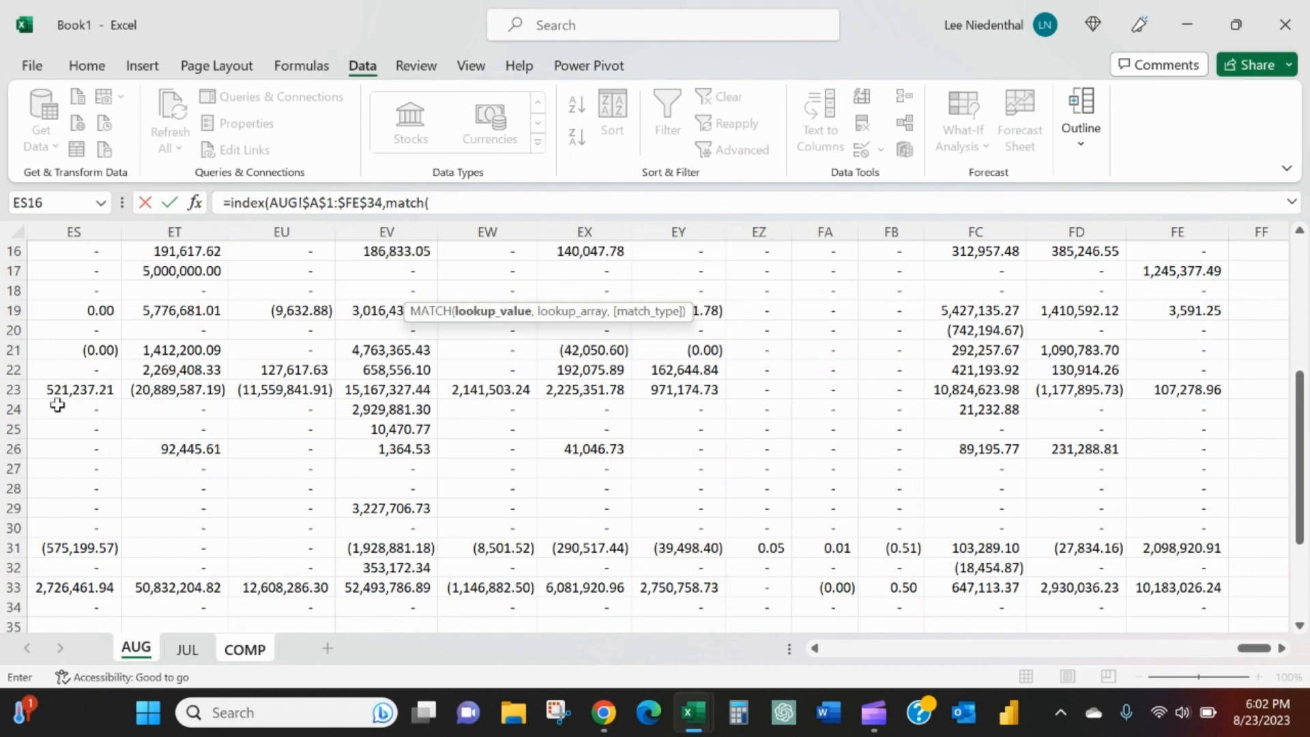
{"action": "left_click", "coordinate": [243, 649]}
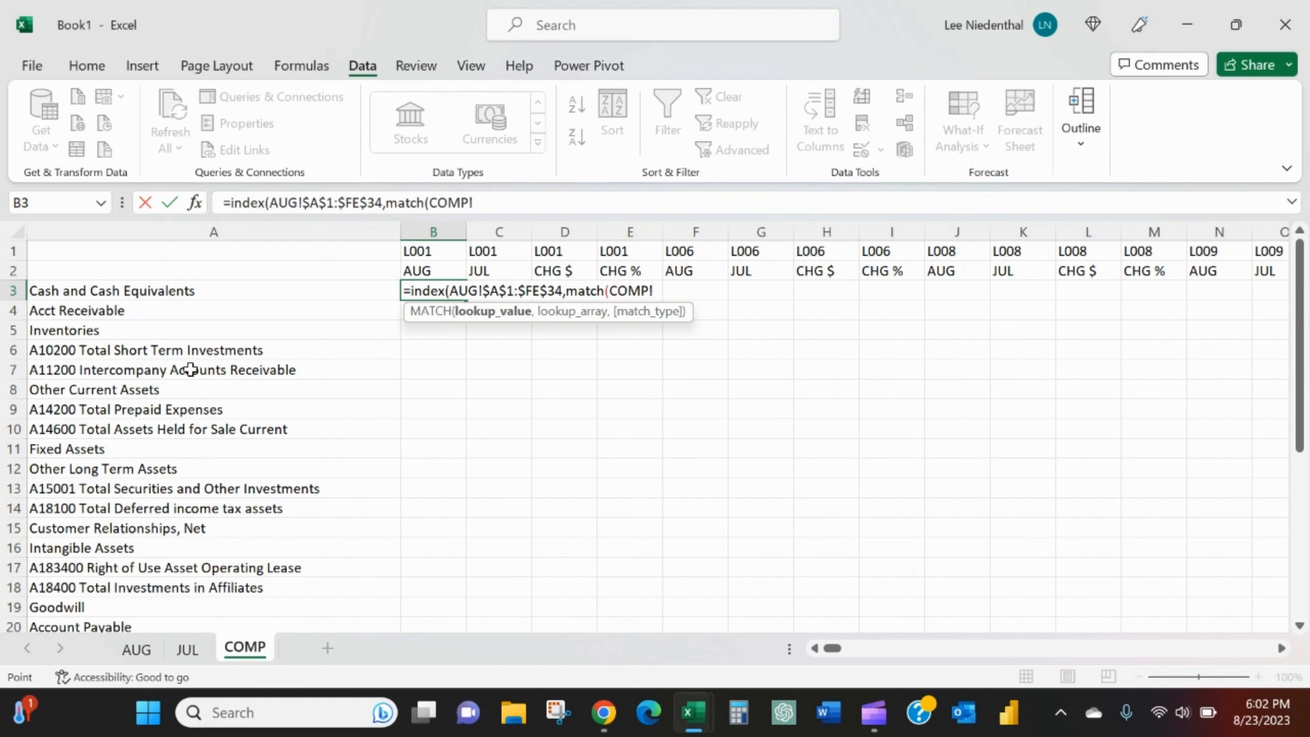
{"action": "left_click", "coordinate": [191, 291]}
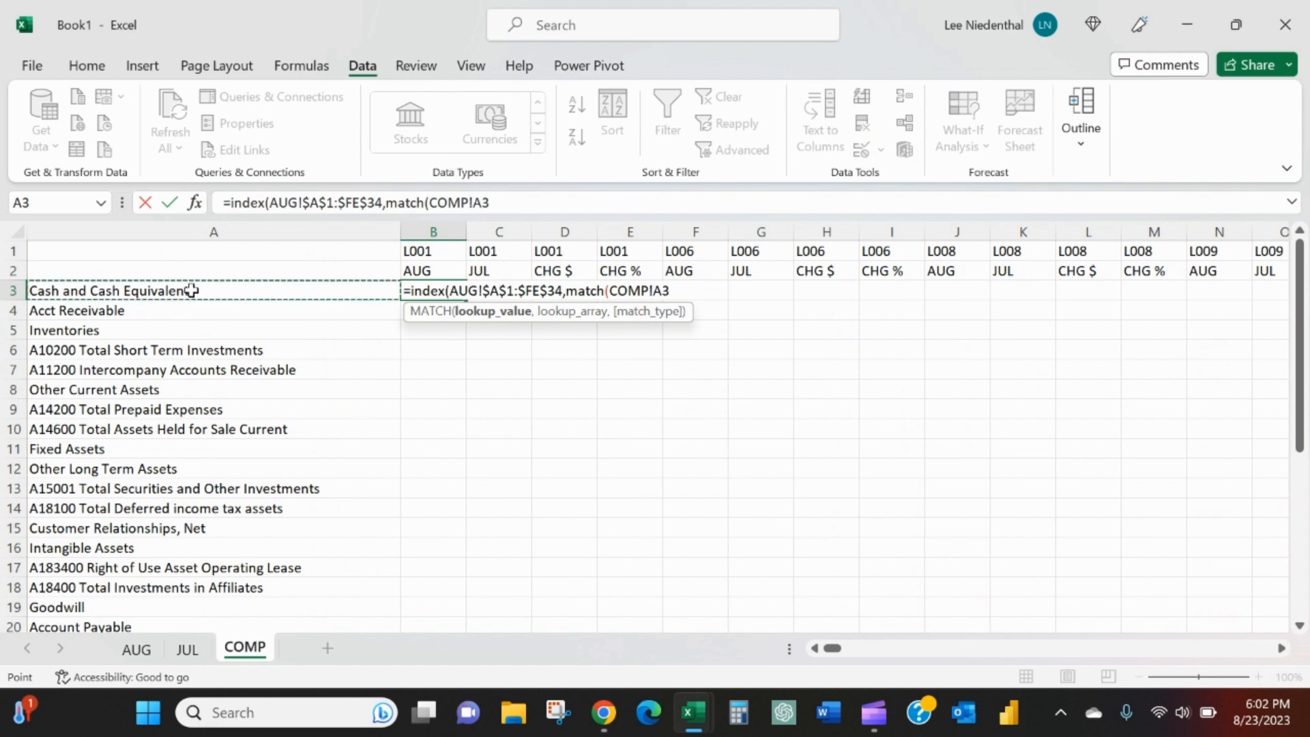
{"action": "left_click", "coordinate": [475, 202]}
{"action": "type", "text": "$34"}
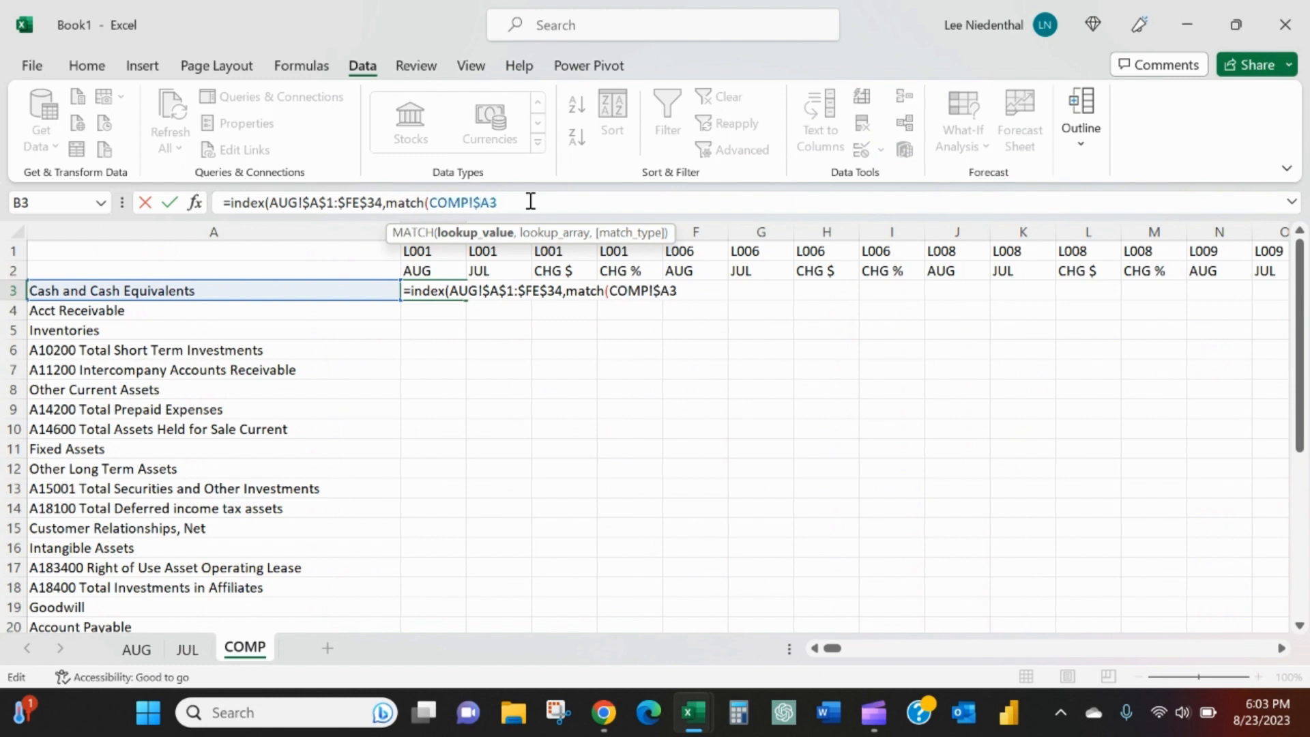
- Complete the row MATCH with the absolute lookup array AUG!$A$1:$A$34 and exact match type 0
{"action": "type", "text": ","}
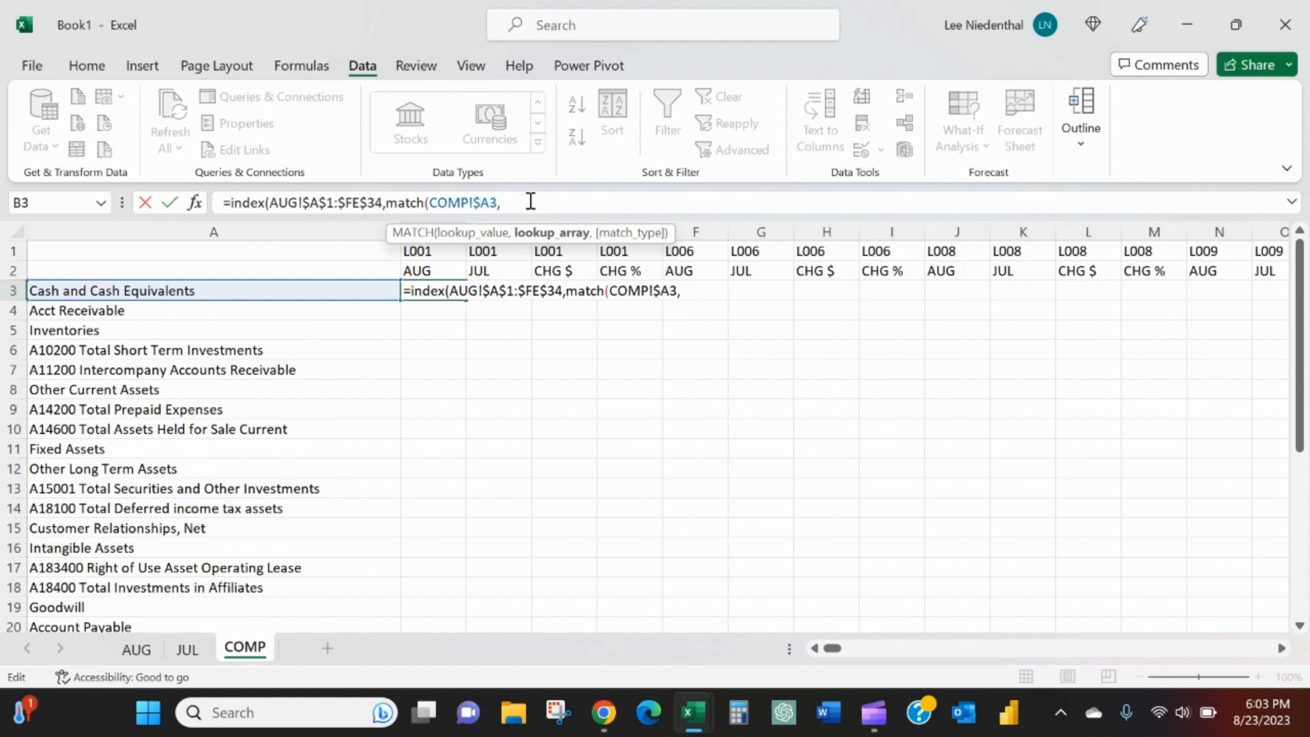
{"action": "left_click", "coordinate": [144, 654]}
{"action": "left_click", "coordinate": [78, 404]}
{"action": "key", "text": "ctrl+Up"}
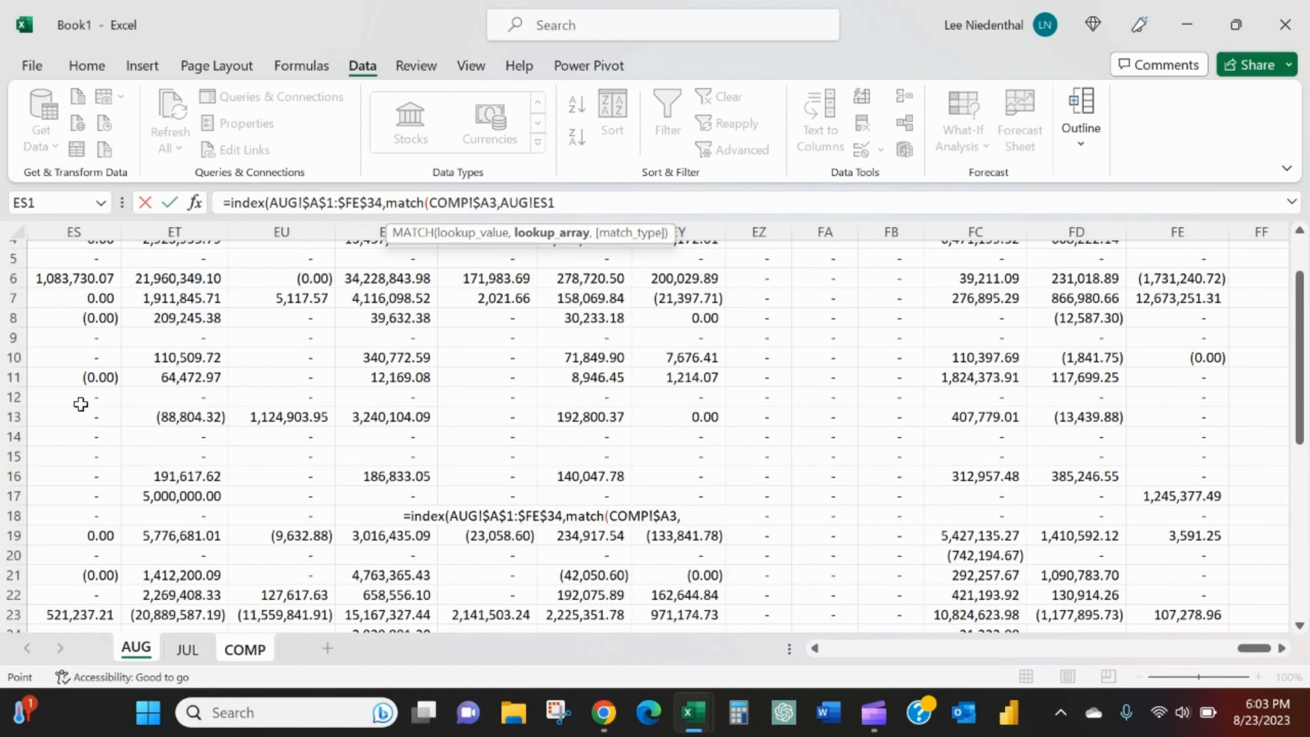
{"action": "key", "text": "ctrl+Home"}
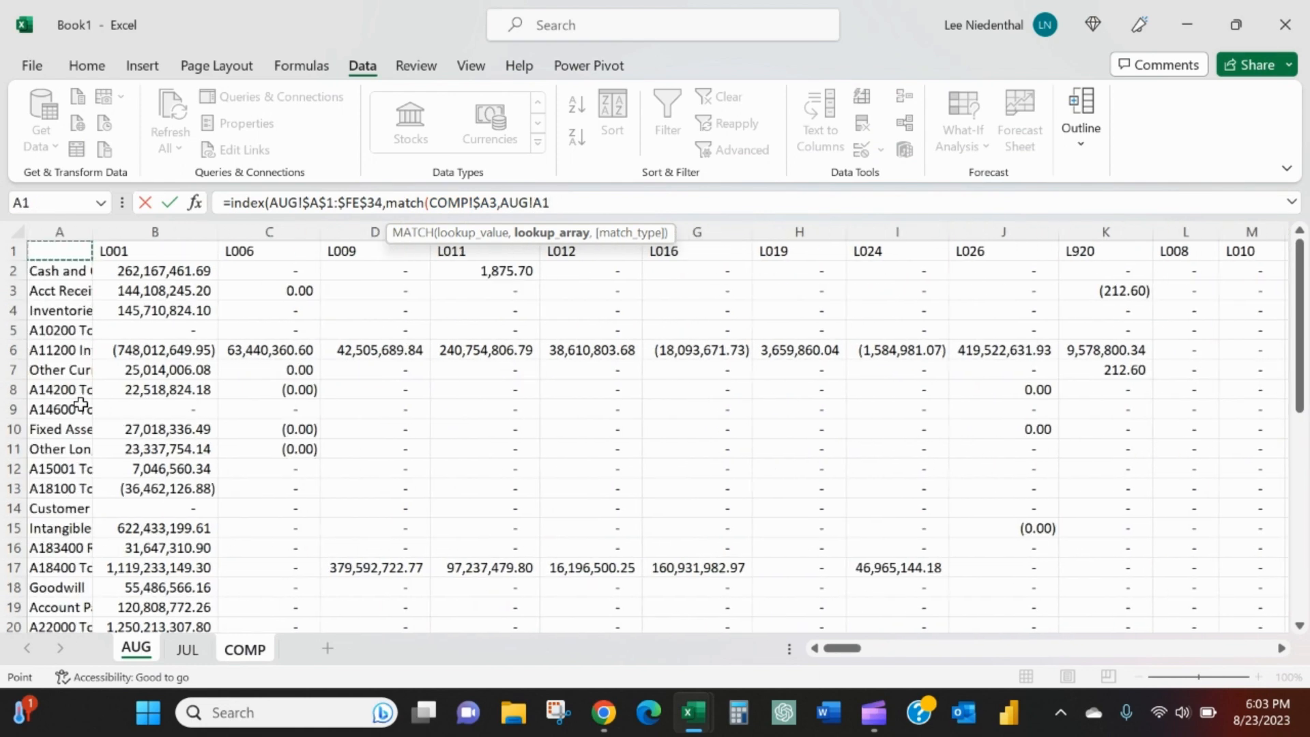
{"action": "key", "text": "shift+Down"}
{"action": "key", "text": "ctrl+shift+Down"}
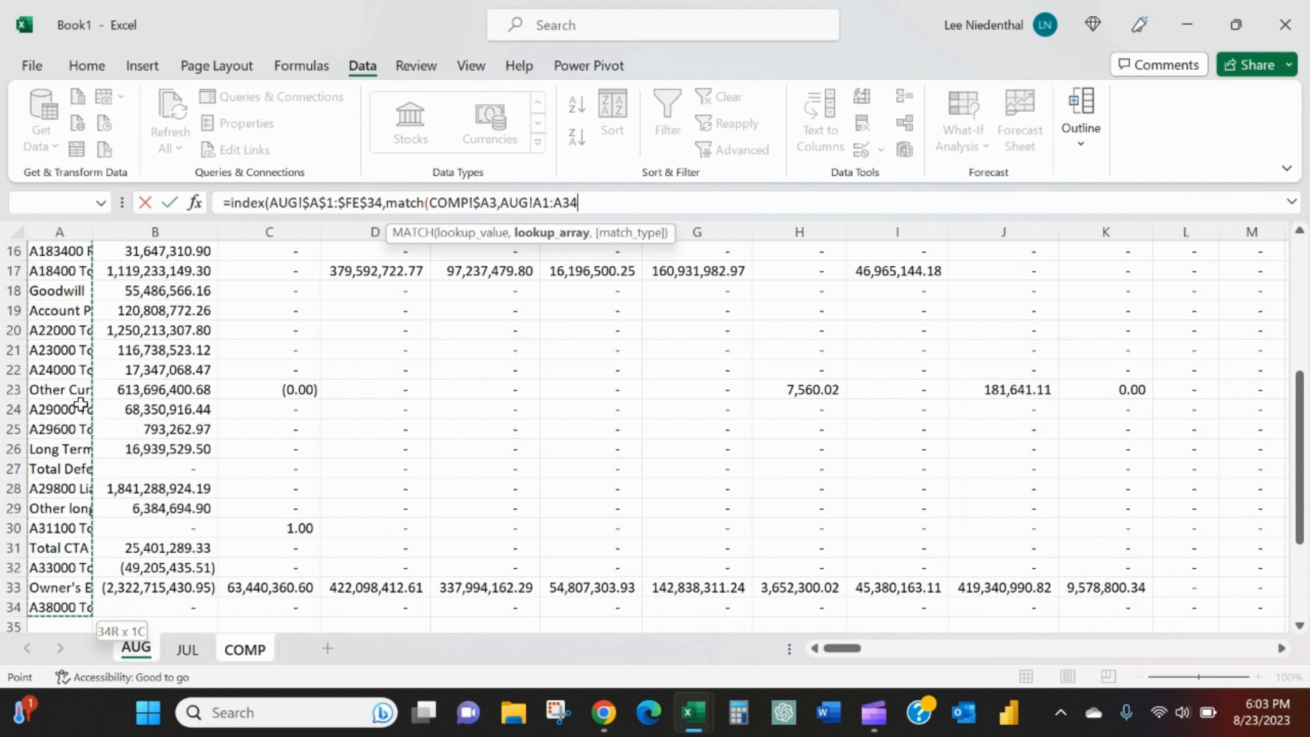
{"action": "key", "text": "F4"}
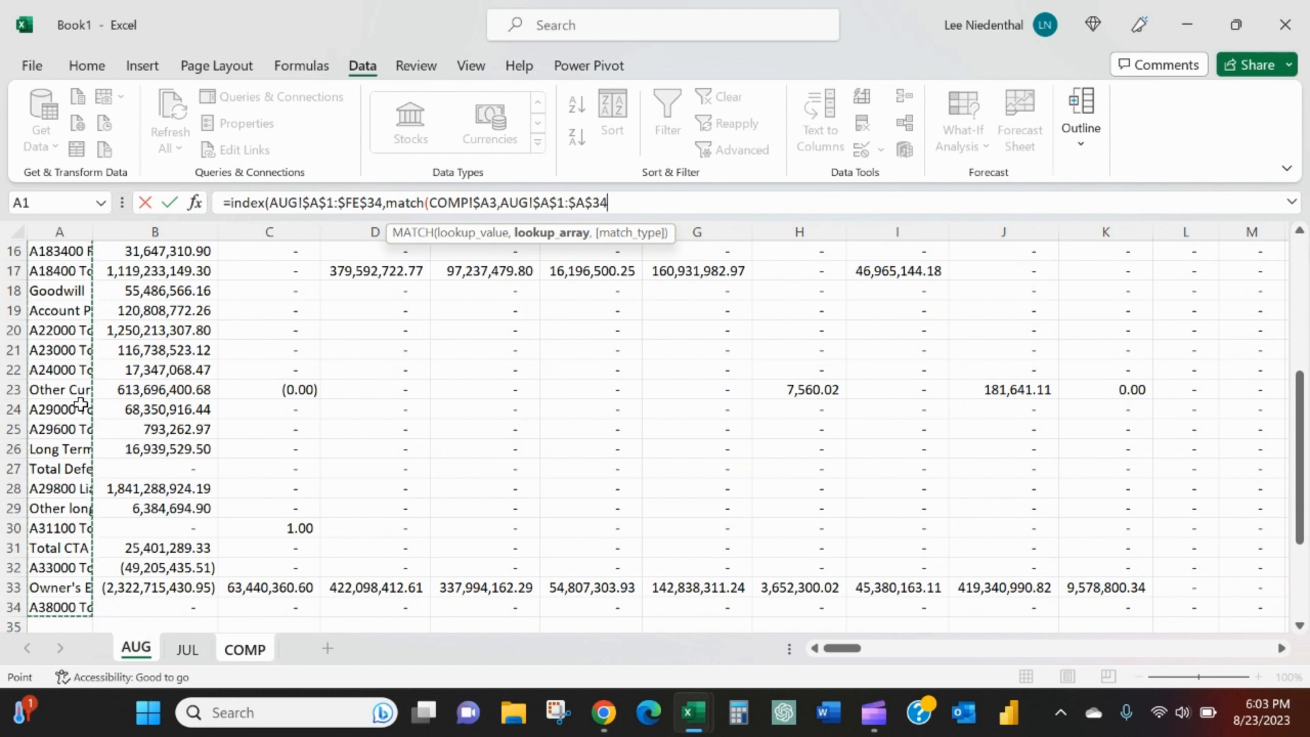
{"action": "type", "text": ","}
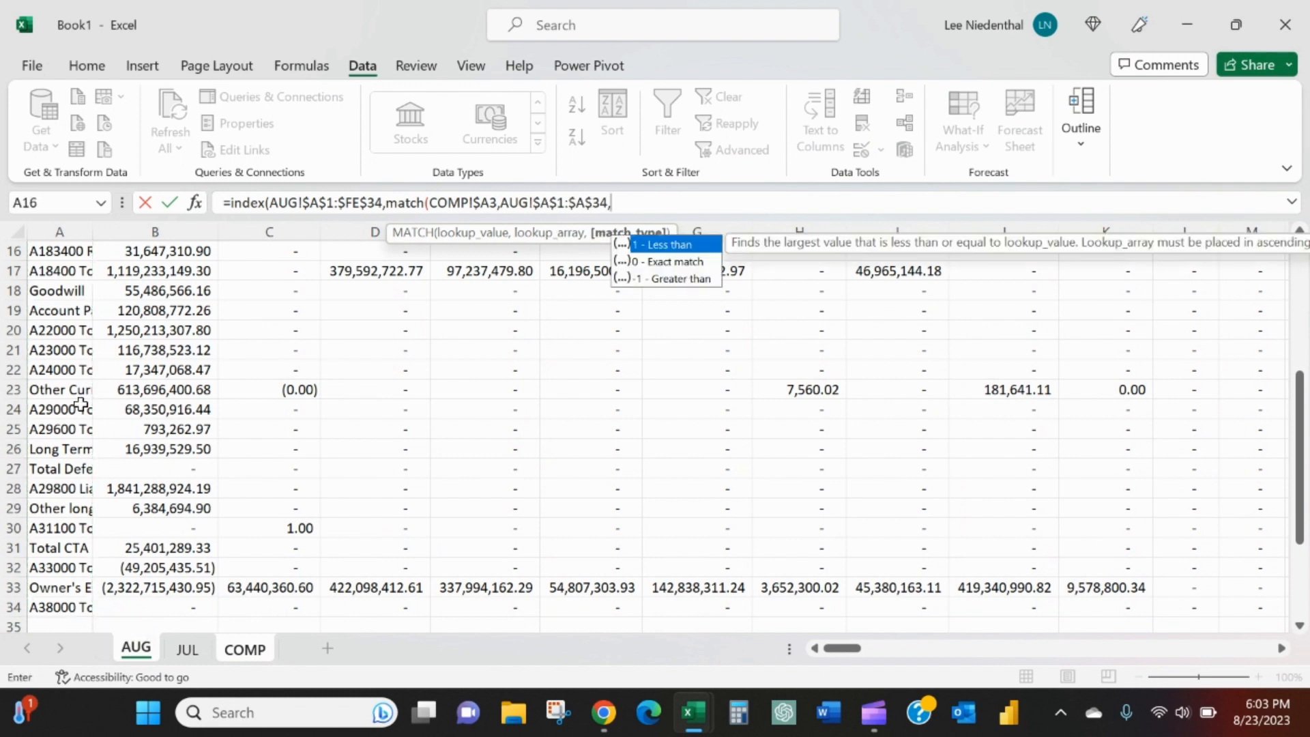
{"action": "type", "text": "0)"}
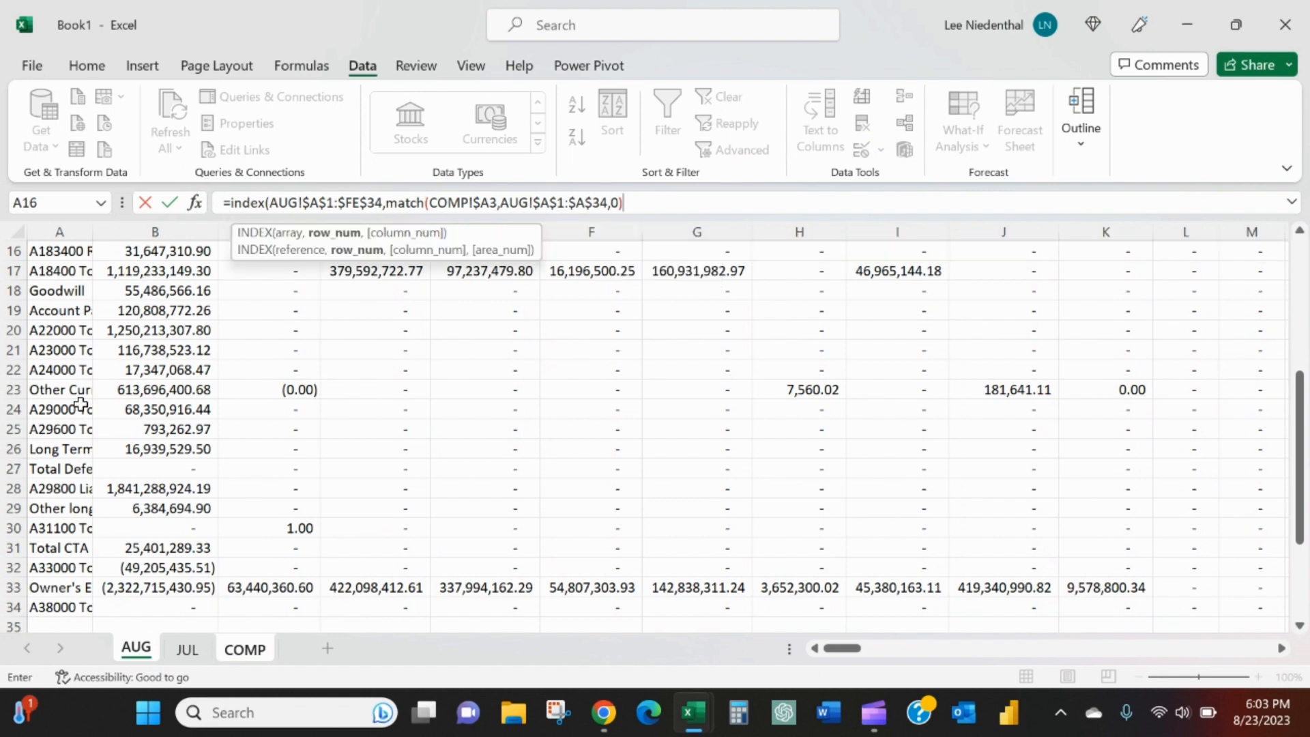
- Add a second MATCH as the column number argument, with the row-locked lookup value COMP!B$1
{"action": "type", "text": ","}
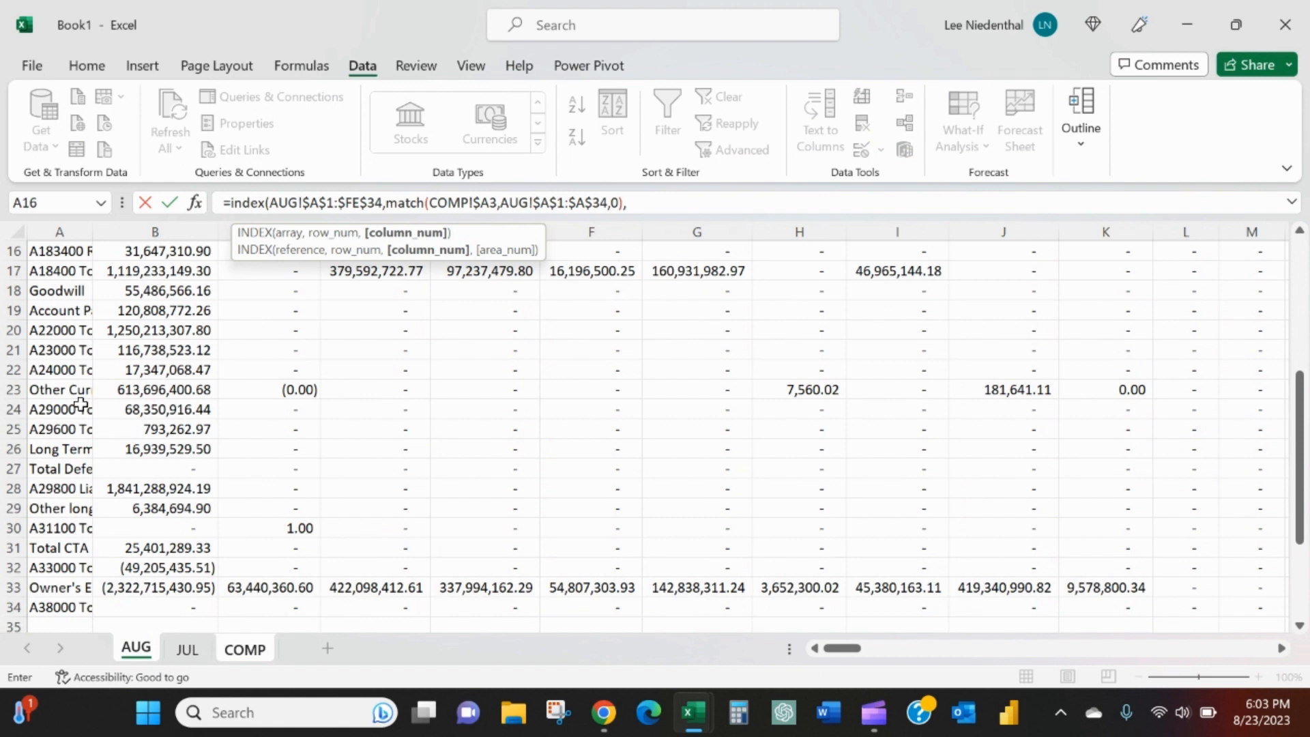
{"action": "type", "text": "match("}
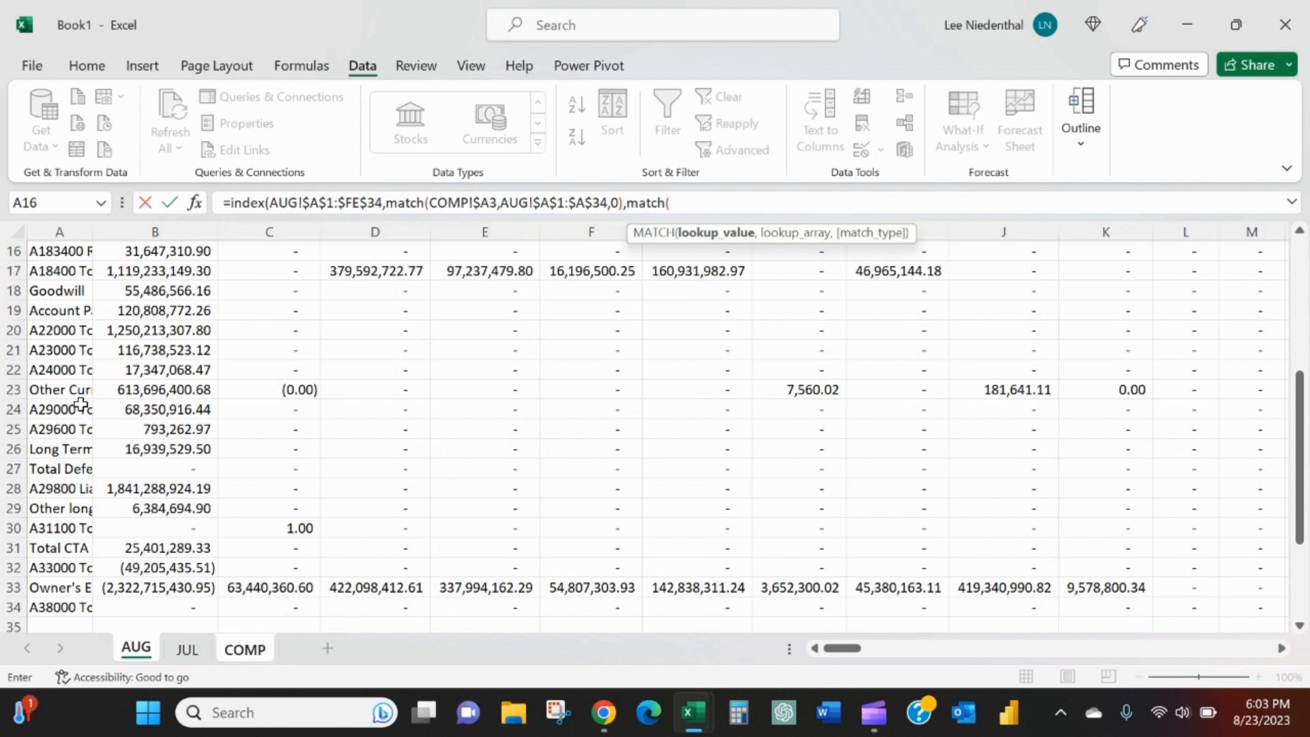
{"action": "left_click", "coordinate": [245, 650]}
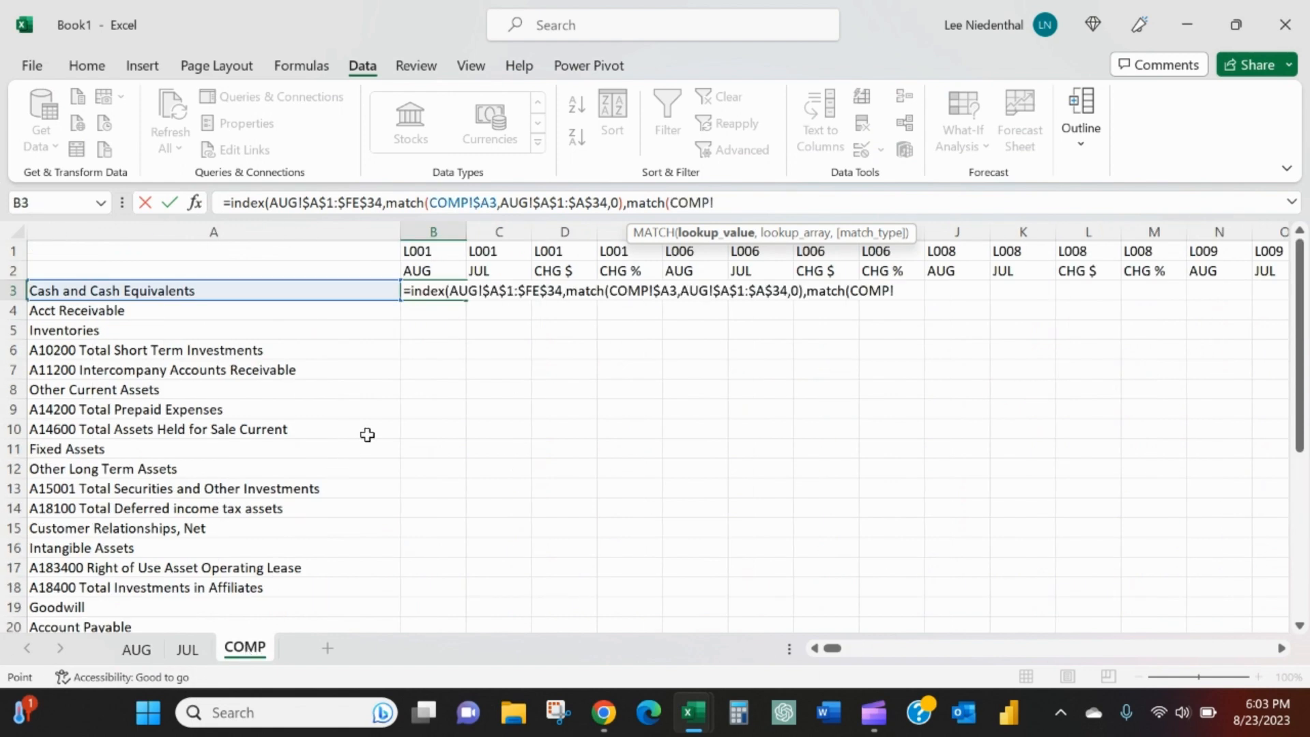
{"action": "left_click", "coordinate": [437, 251]}
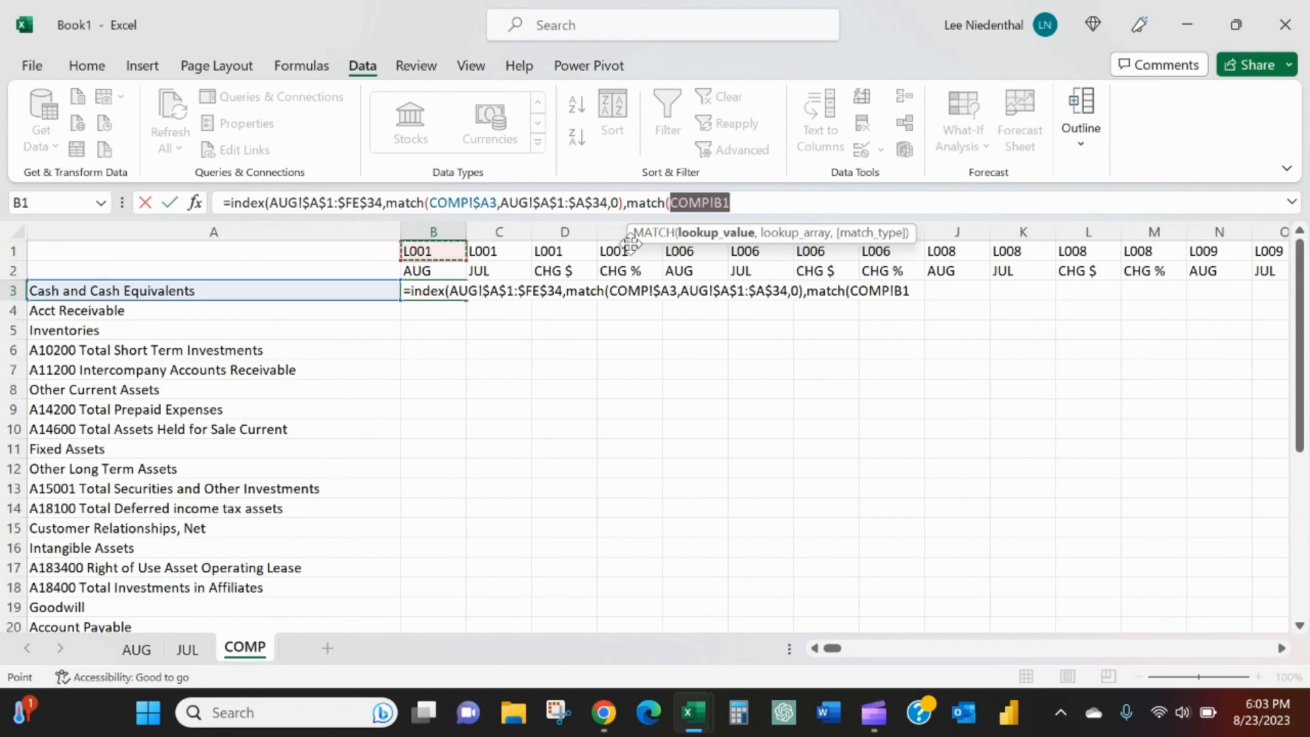
{"action": "left_click", "coordinate": [724, 201]}
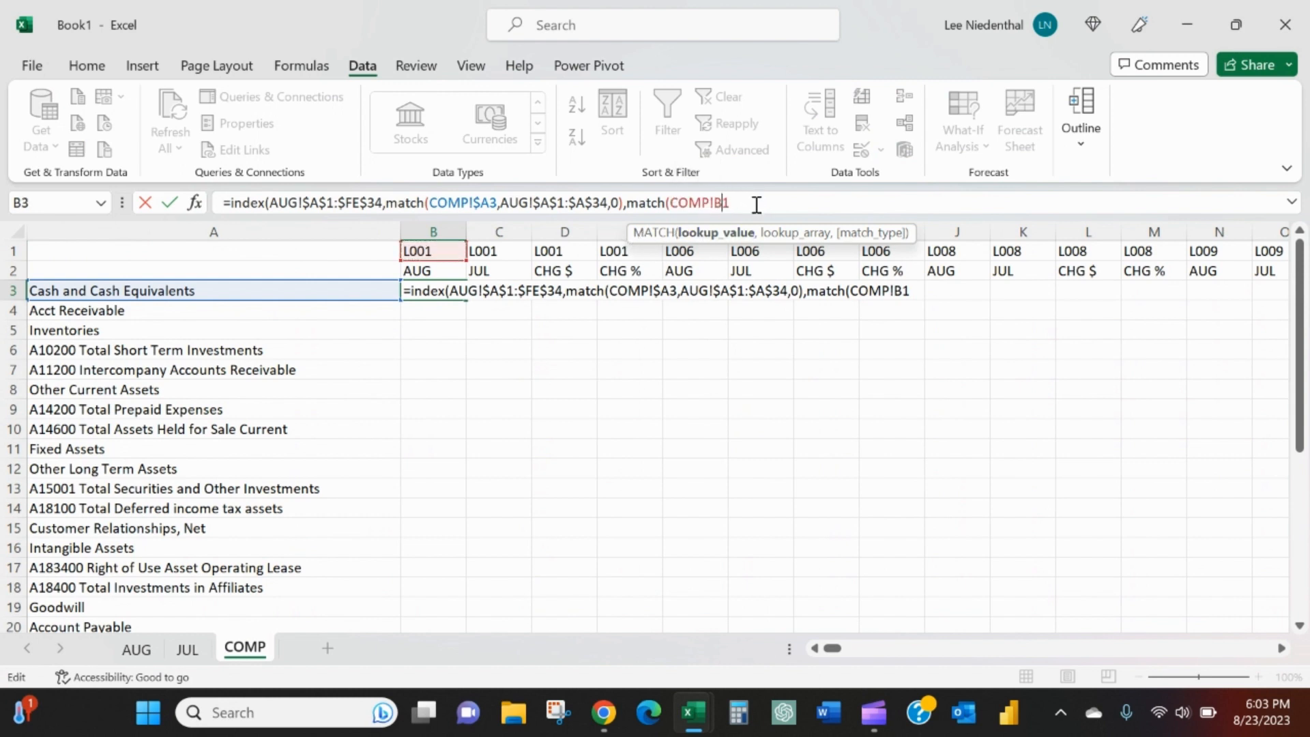
{"action": "type", "text": "$1,"}
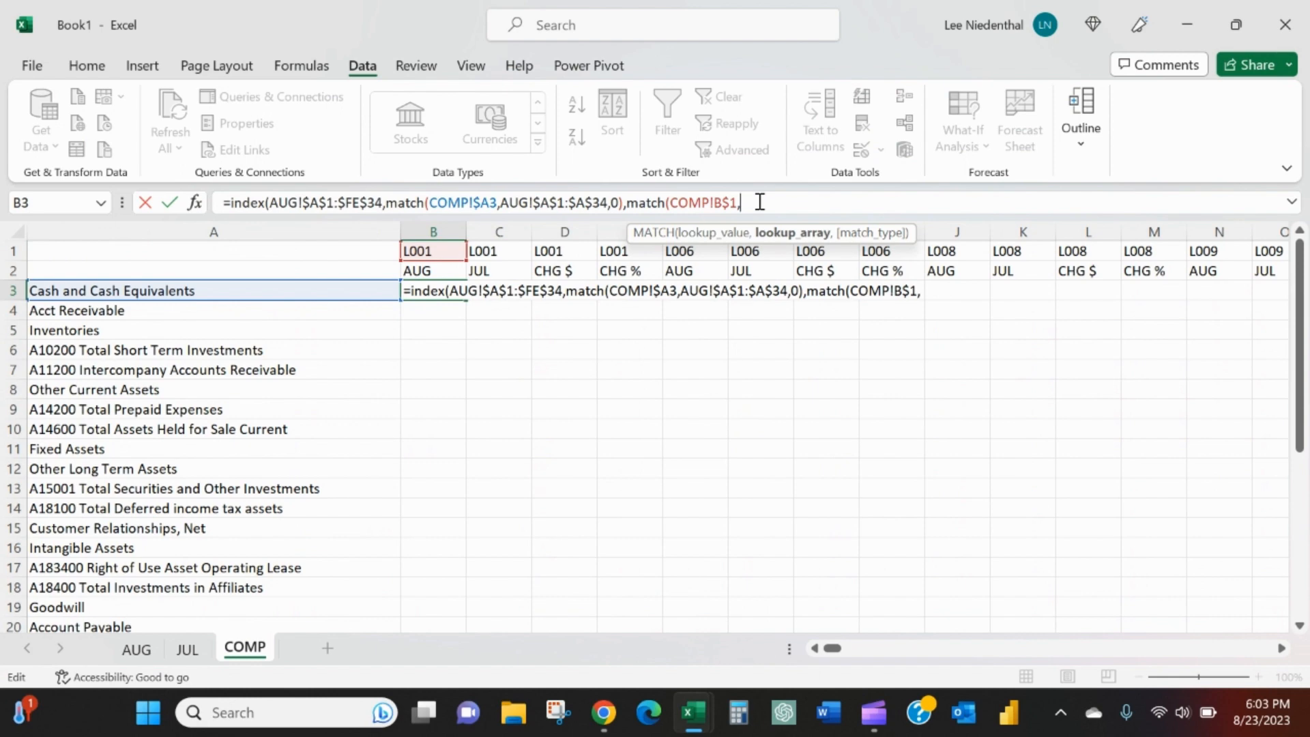
- Complete the column MATCH with the absolute lookup array AUG!$A$1:$FE$1 and exact match type 0
{"action": "left_click", "coordinate": [140, 649]}
{"action": "left_click", "coordinate": [83, 350]}
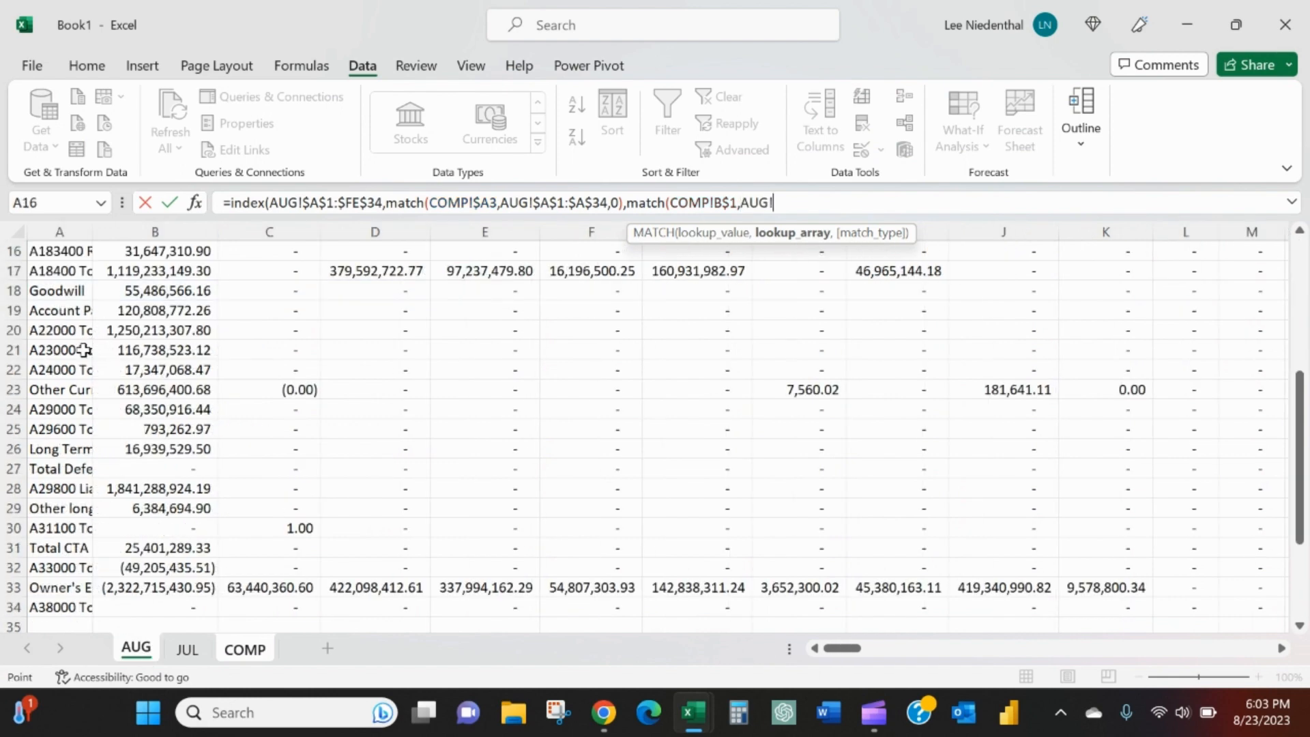
{"action": "key", "text": "ctrl+Up"}
{"action": "key", "text": "Up"}
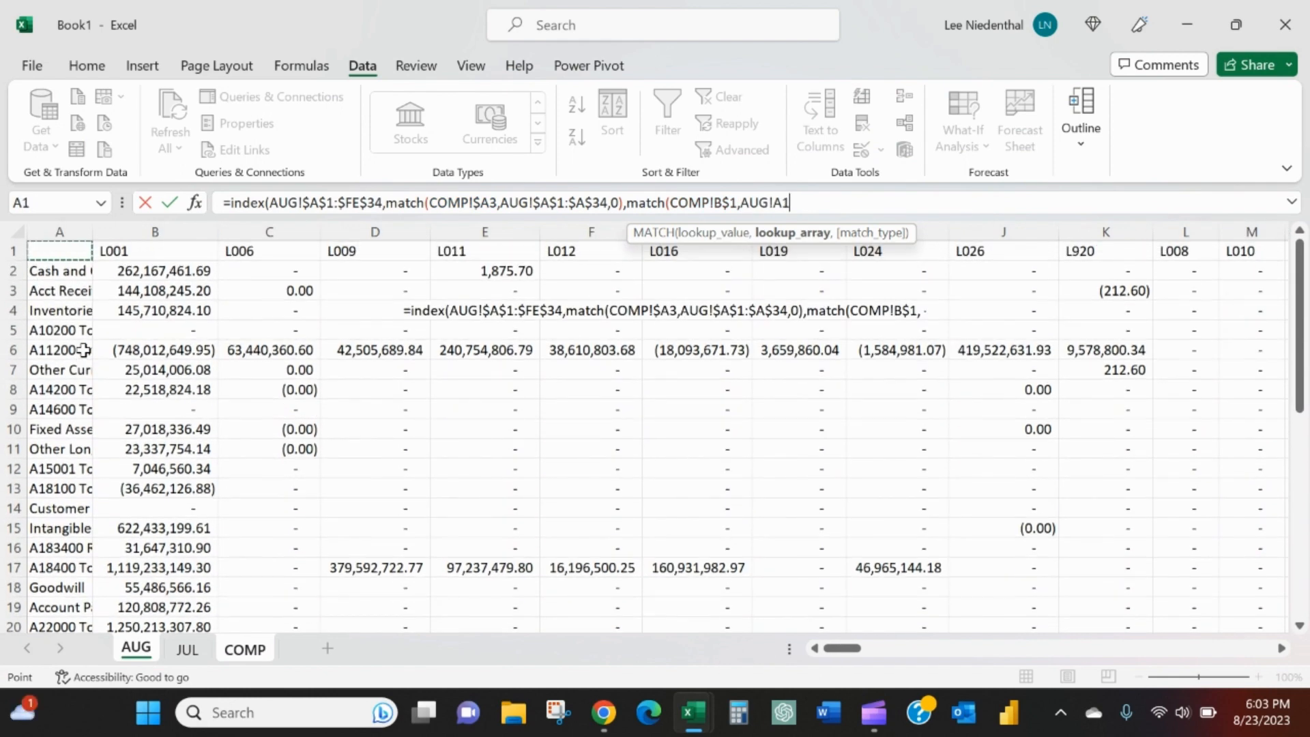
{"action": "key", "text": "ctrl+shift+Right"}
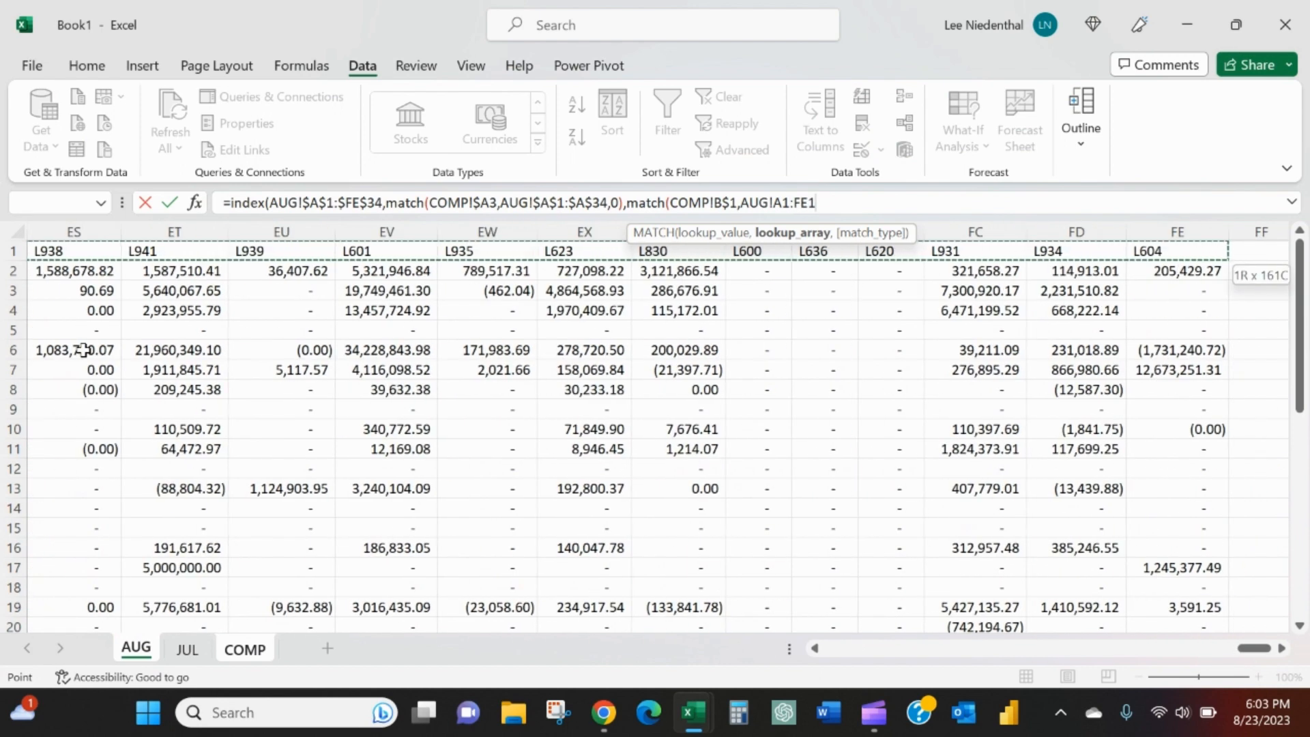
{"action": "key", "text": "F4"}
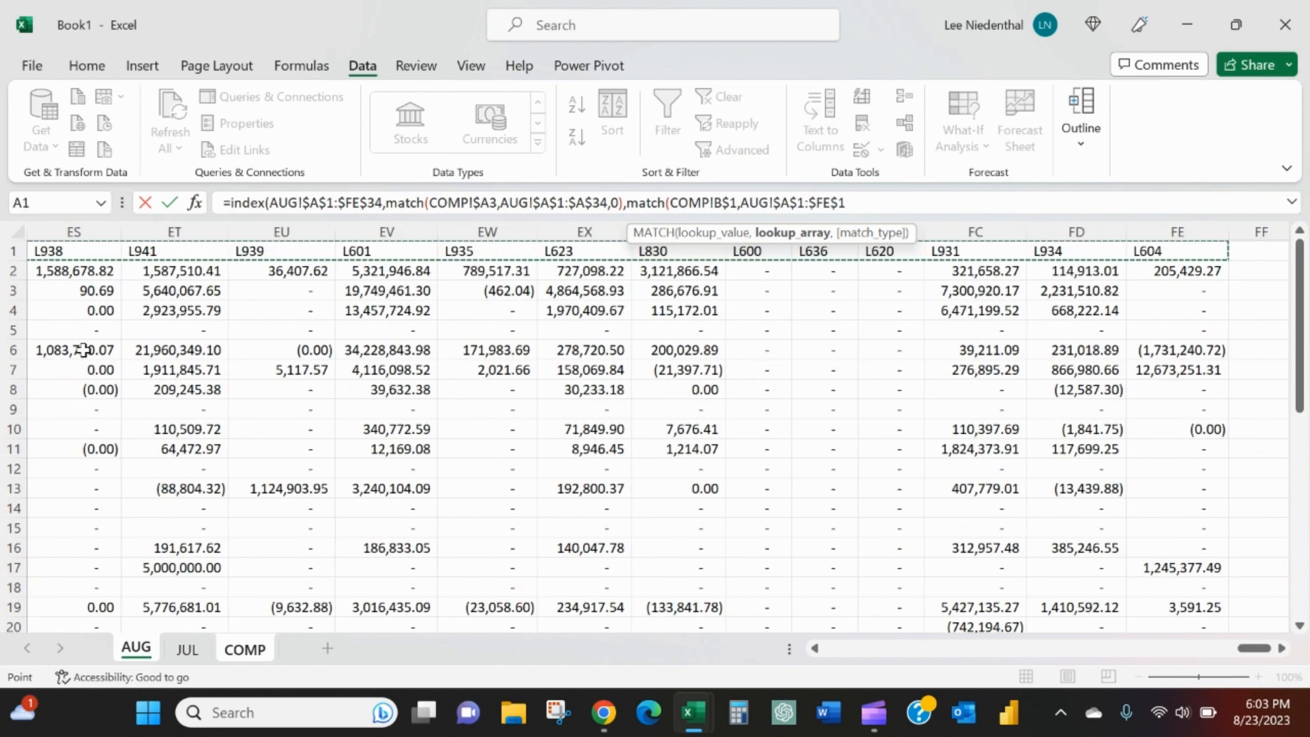
{"action": "type", "text": ",0)"}
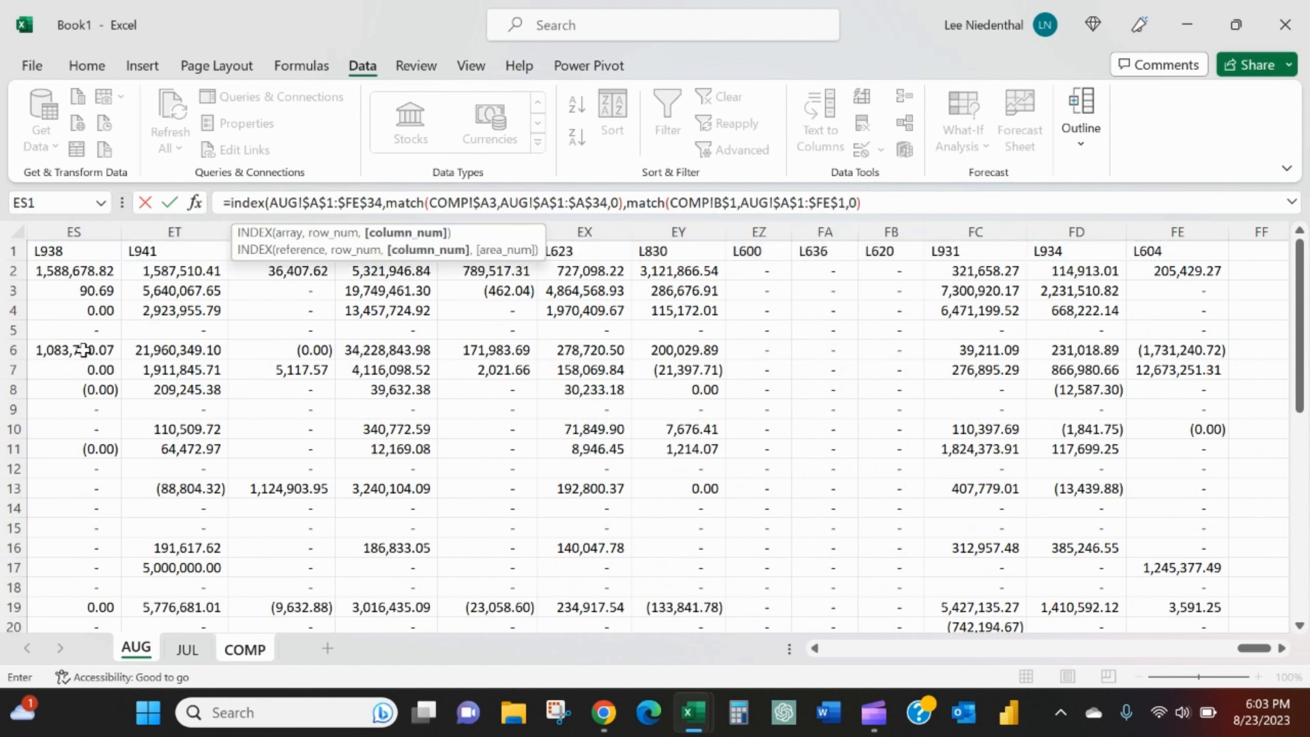
{"action": "key", "text": "Return"}
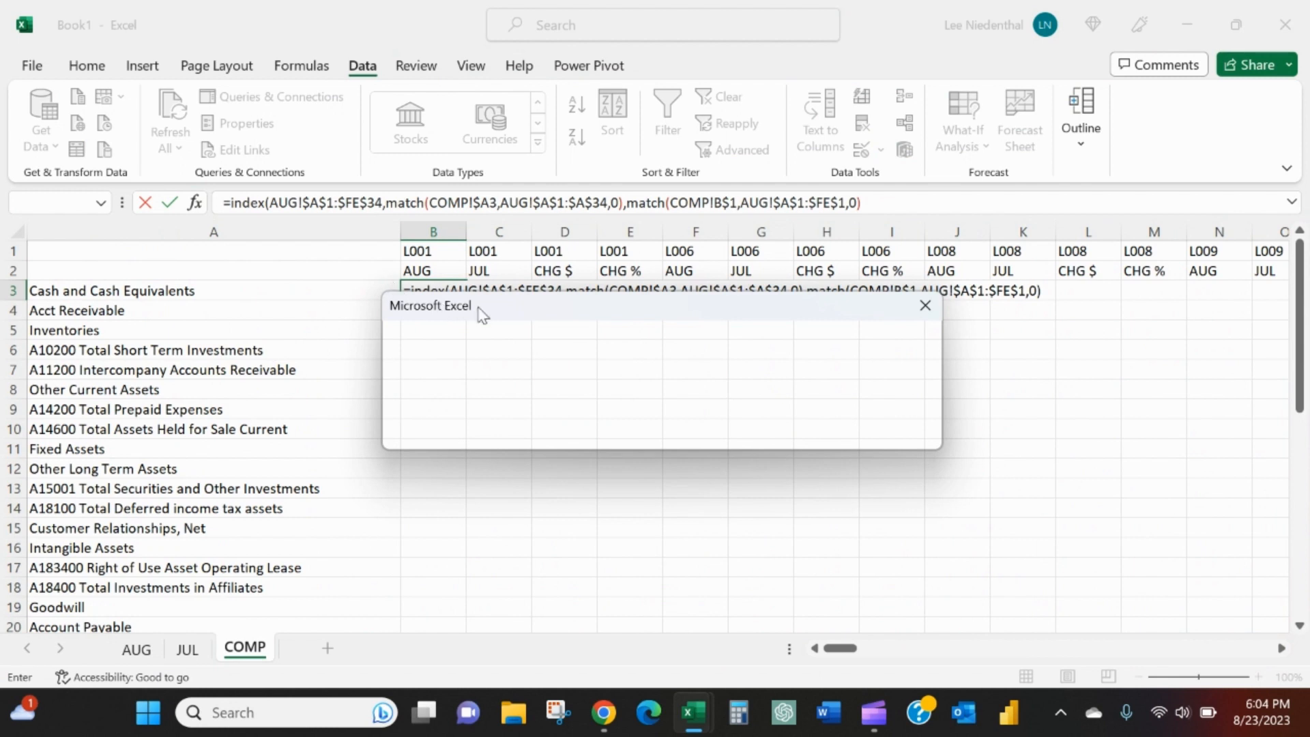
{"action": "left_click_drag", "start_coordinate": [482, 314], "coordinate": [539, 415]}
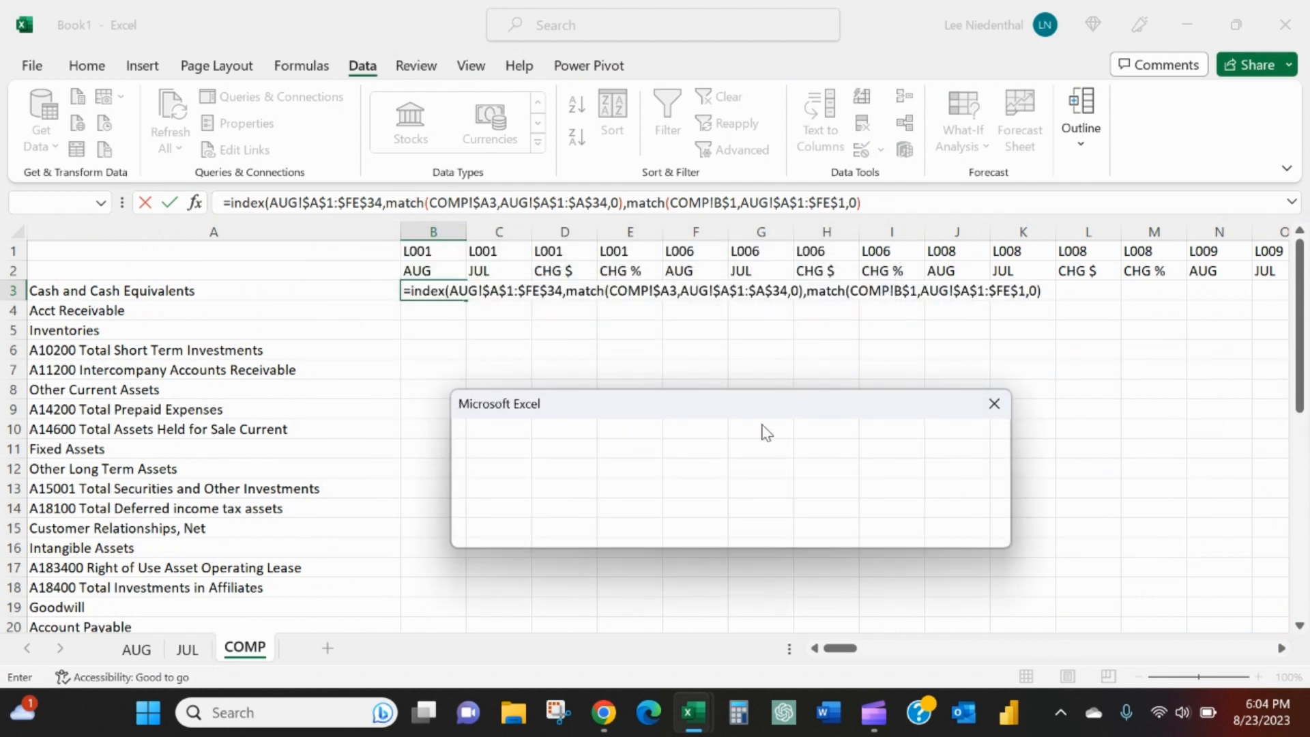
{"action": "left_click_drag", "start_coordinate": [833, 408], "coordinate": [722, 319]}
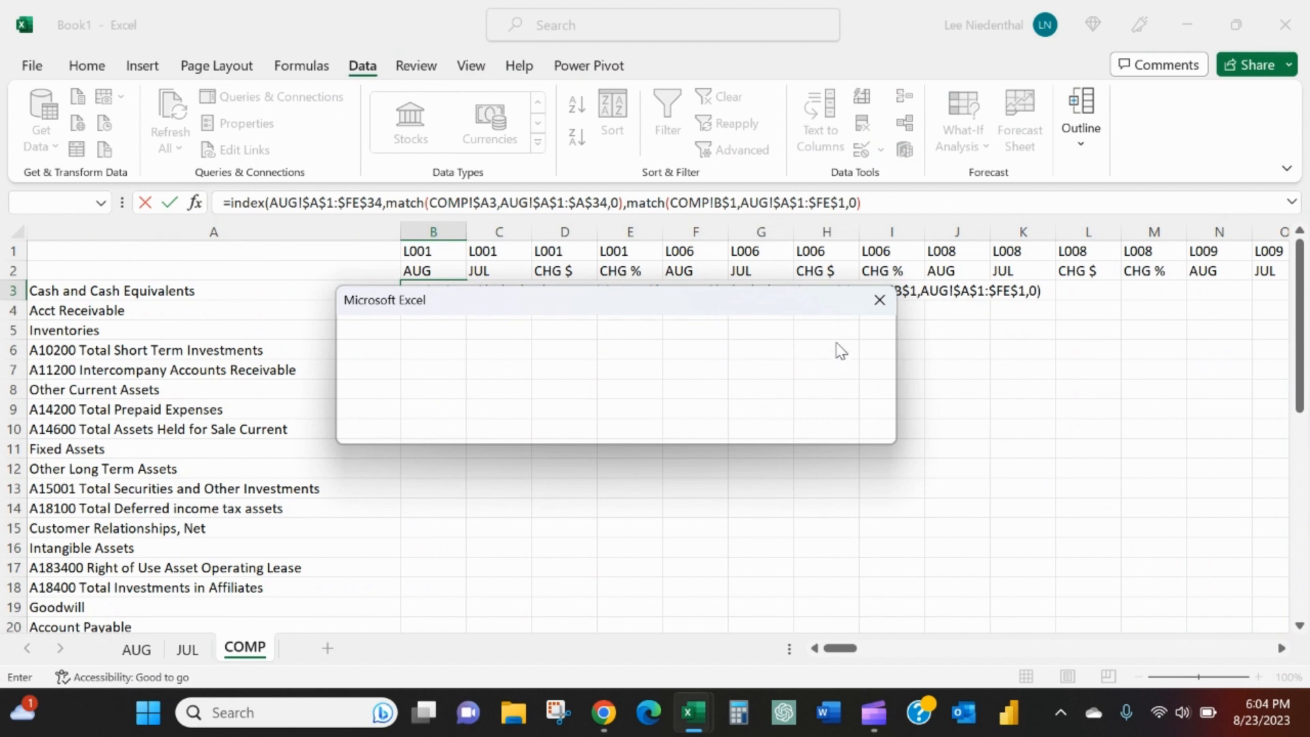
{"action": "key", "text": "Tab"}
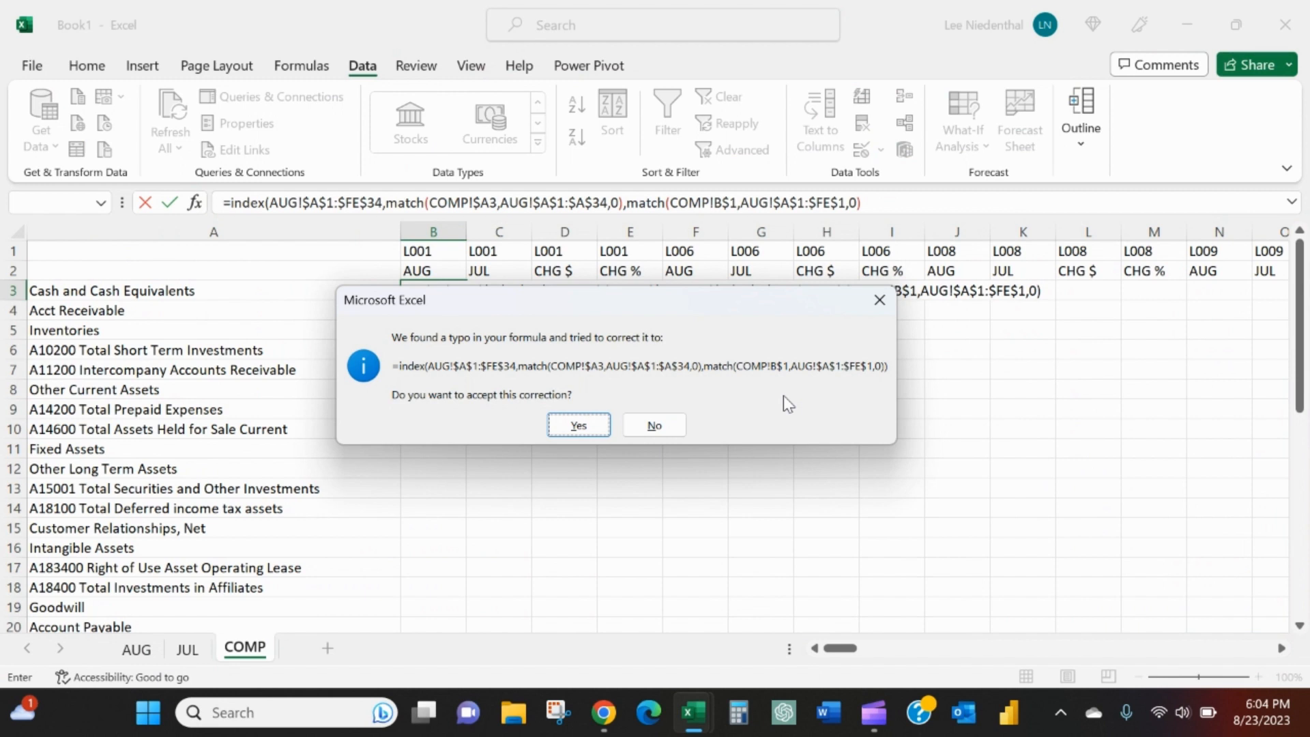
{"action": "key", "text": "Tab"}
{"action": "key", "text": "Return"}
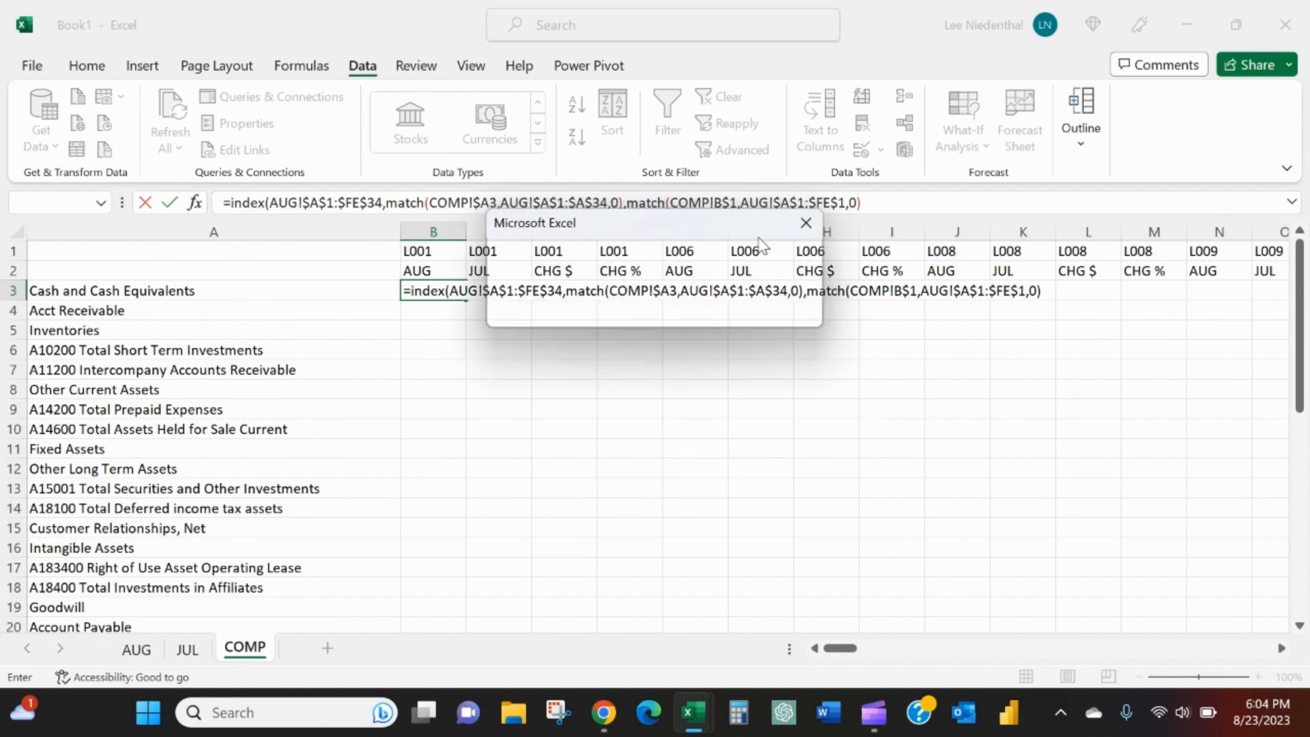
{"action": "key", "text": "Return"}
- Close the INDEX formula with a final parenthesis, enter it in B3, and apply comma style to the cell
{"action": "left_click", "coordinate": [891, 204]}
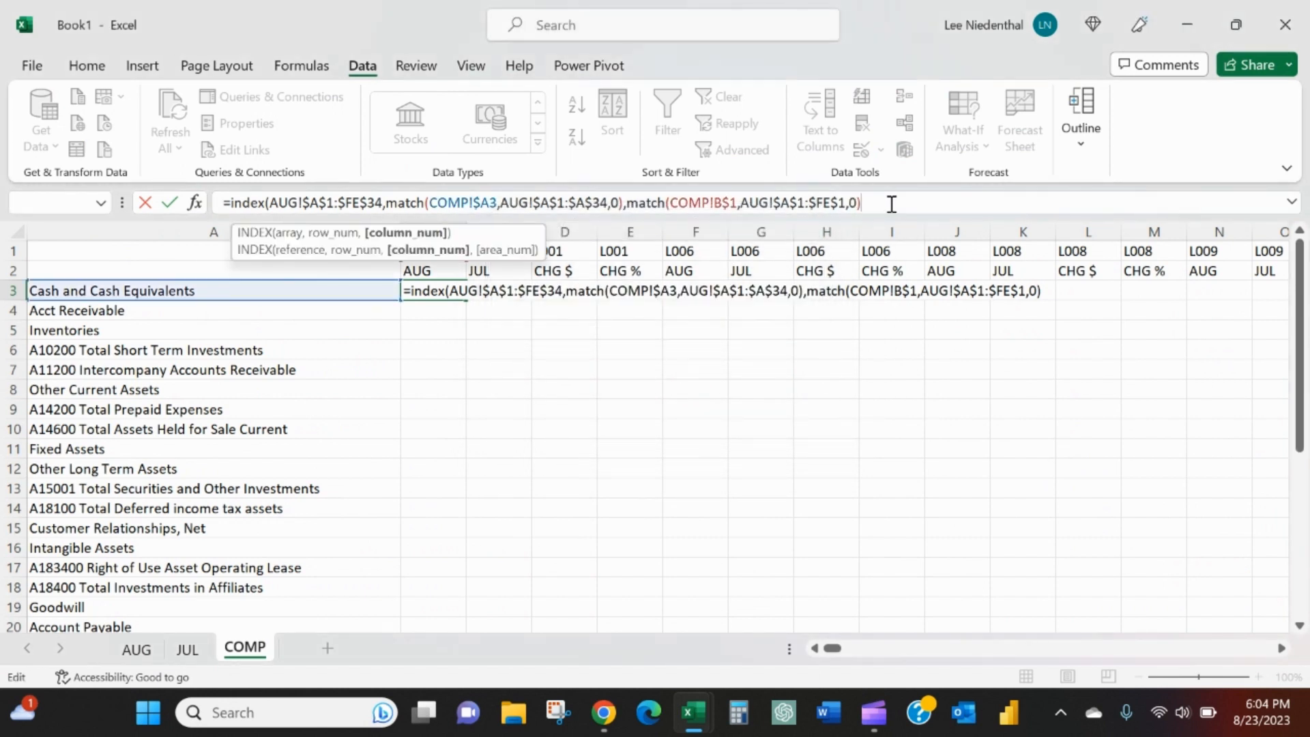
{"action": "type", "text": ")"}
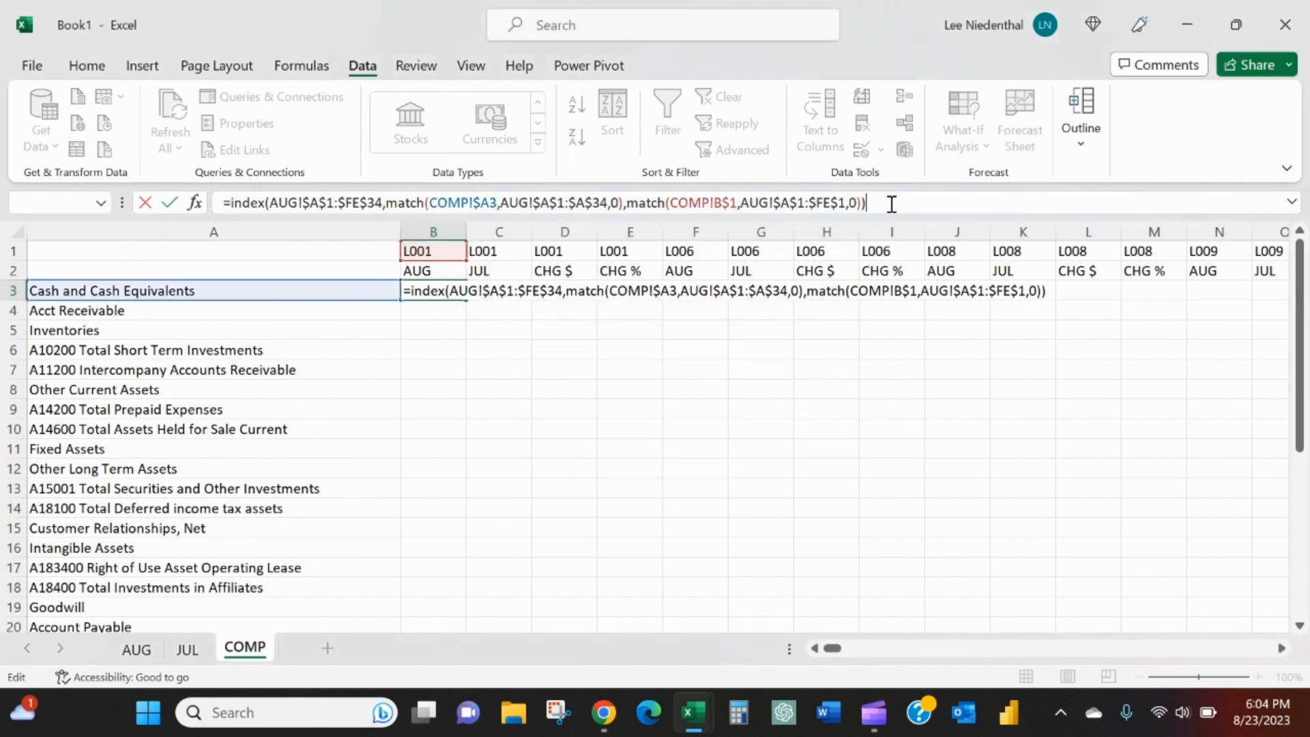
{"action": "key", "text": "Return"}
{"action": "key", "text": "Up"}
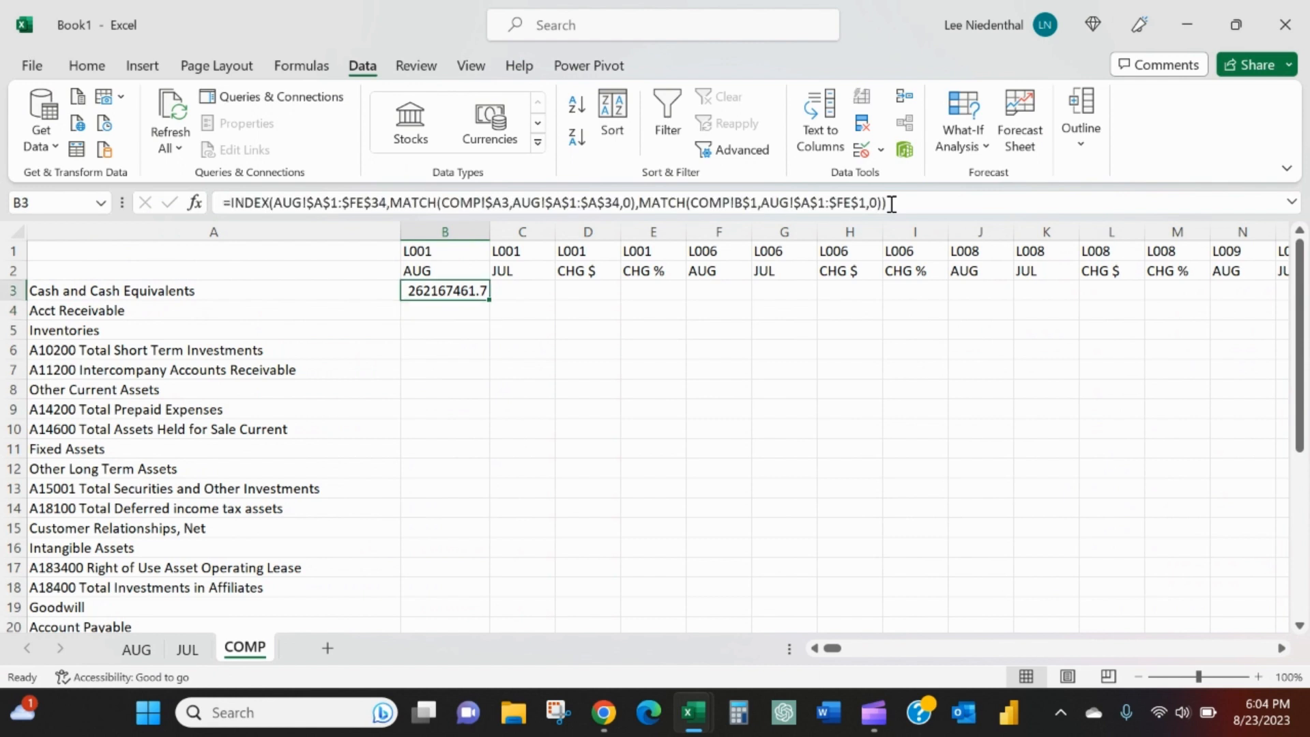
{"action": "left_click", "coordinate": [87, 66]}
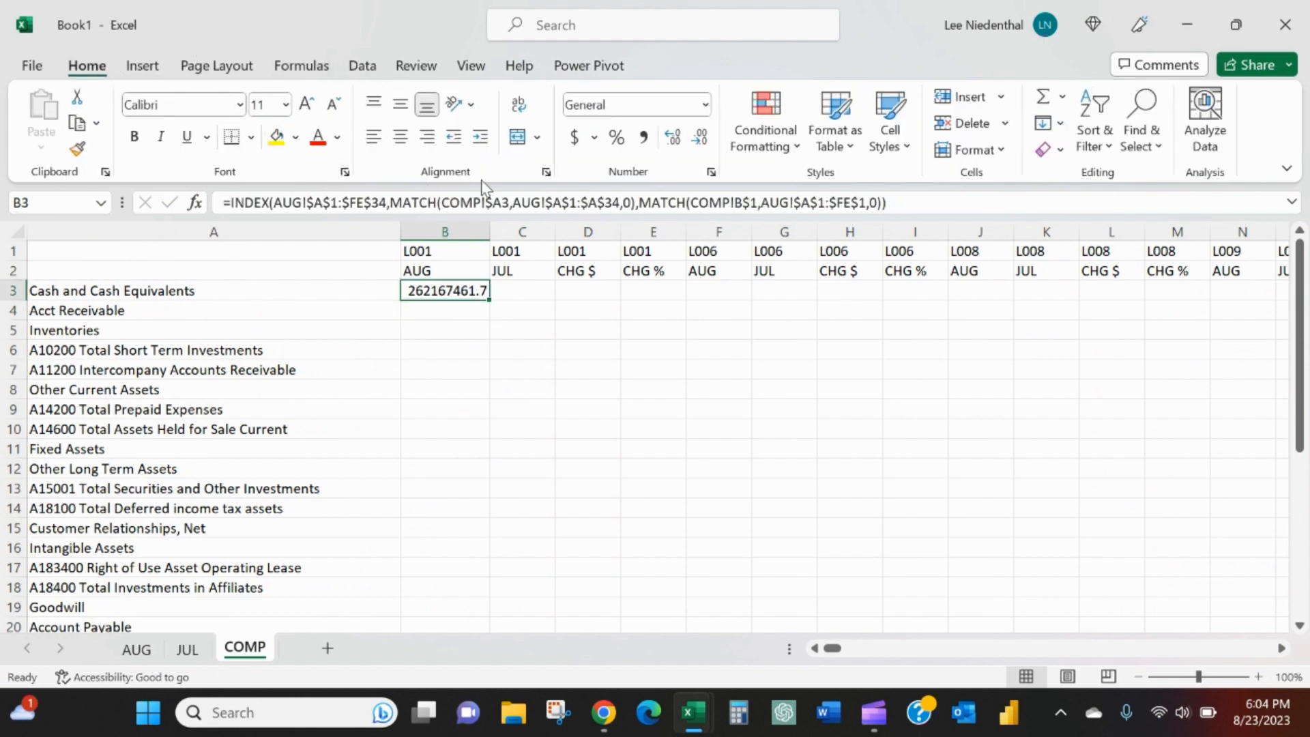
{"action": "left_click", "coordinate": [649, 139]}
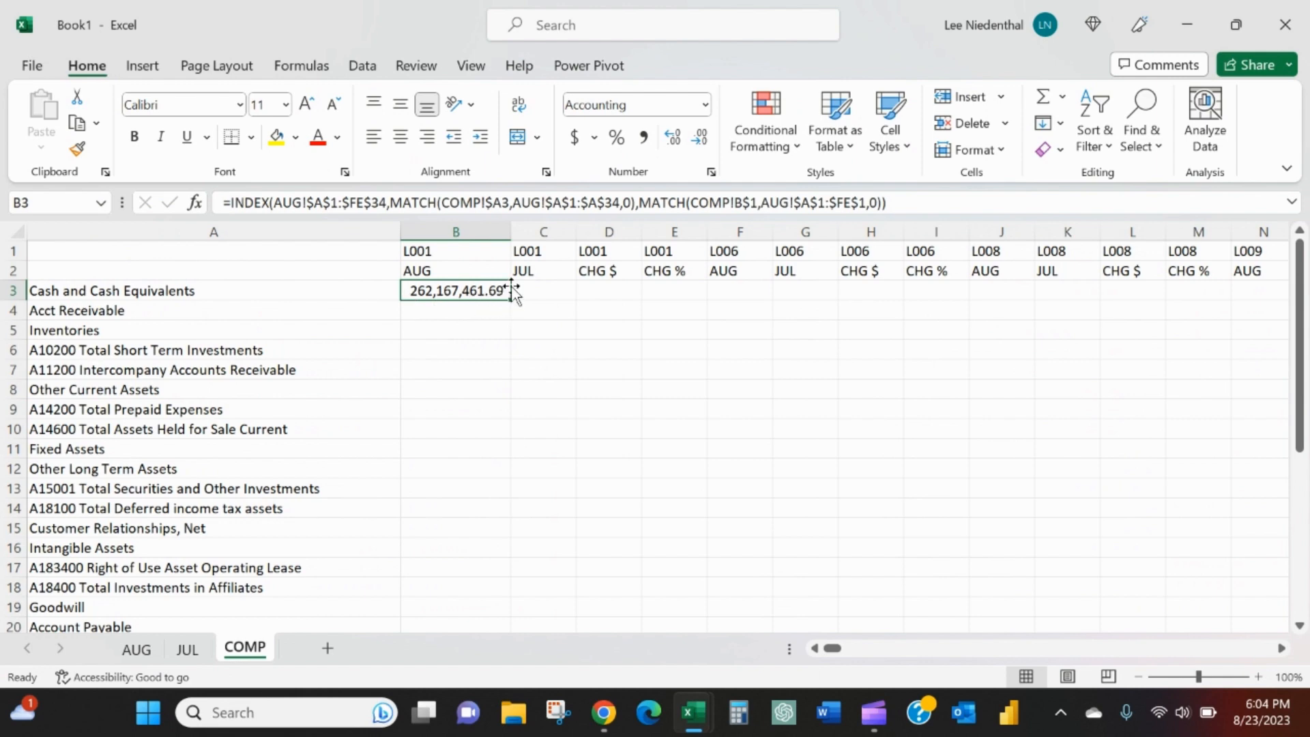
- Copy the B3 formula down column B through the last account in row 35
{"action": "key", "text": "ctrl+c"}
{"action": "key", "text": "Left"}
{"action": "key", "text": "ctrl+Down"}
{"action": "key", "text": "Right"}
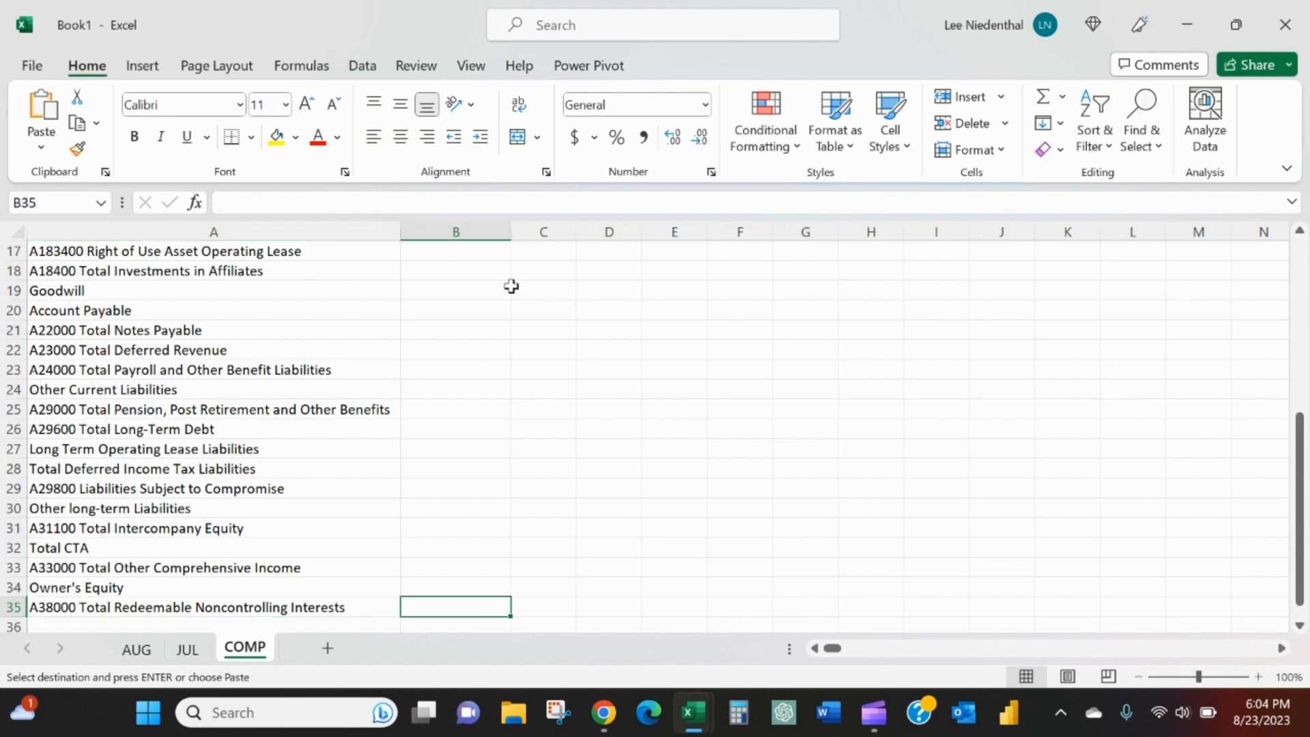
{"action": "key", "text": "ctrl+shift+Up"}
{"action": "key", "text": "ctrl+v"}
{"action": "key", "text": "ctrl+Up"}
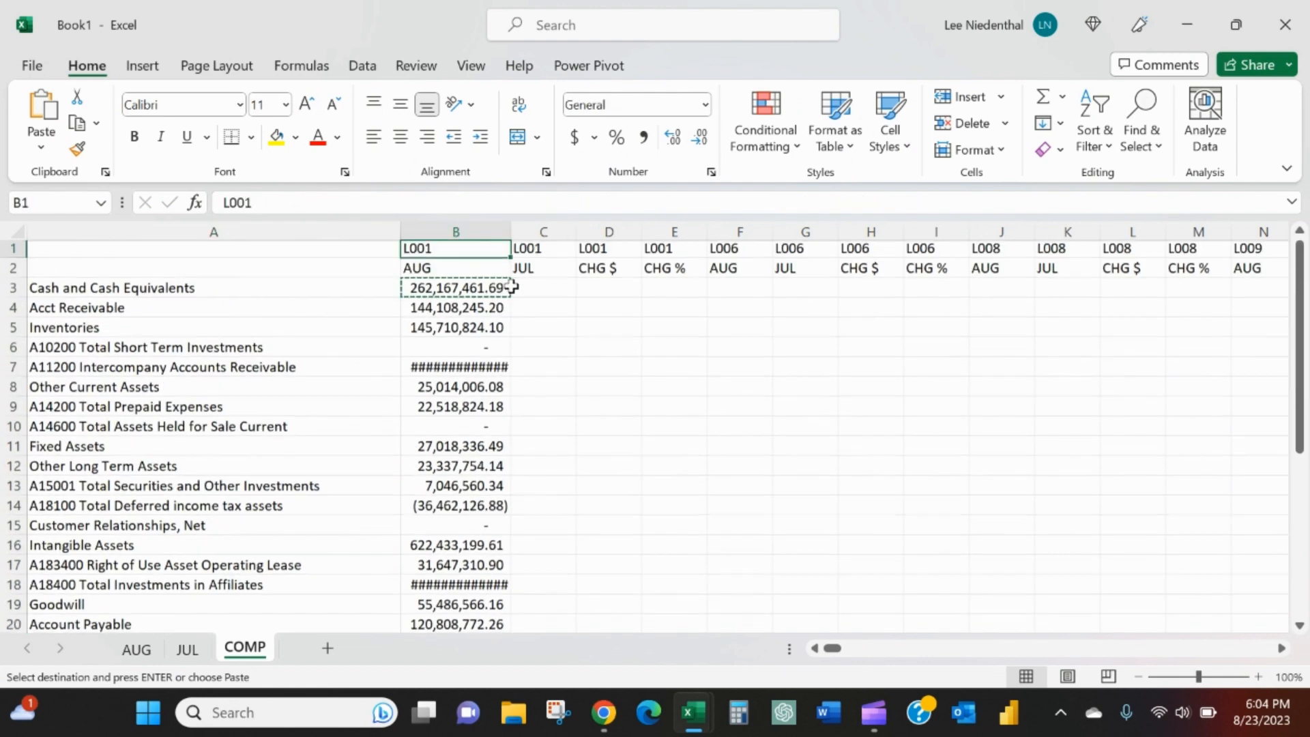
- Paste the copied formula over B3:B35 again and apply comma style to the range
{"action": "key", "text": "Down"}
{"action": "key", "text": "Down"}
{"action": "key", "text": "ctrl+shift+Down"}
{"action": "key", "text": "ctrl+v"}
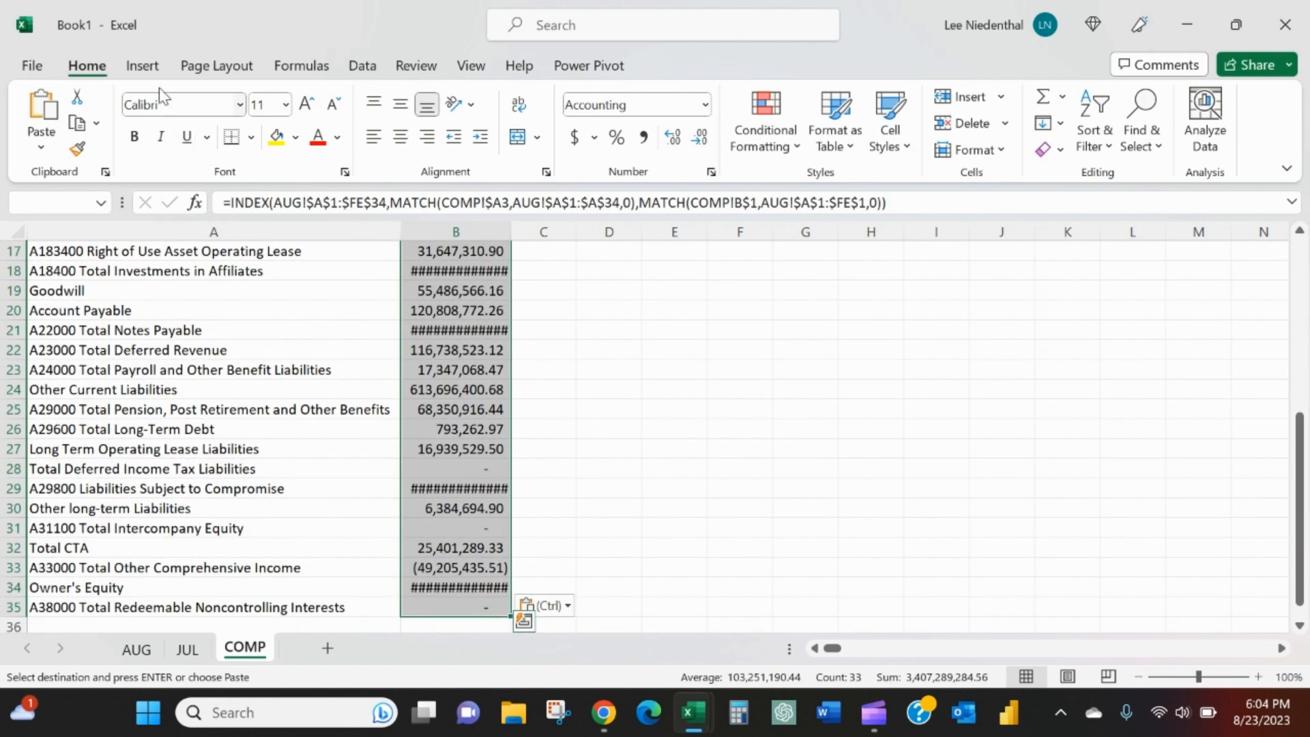
{"action": "left_click", "coordinate": [643, 146]}
- Check the Account Payable value for L001 on the COMP sheet against the same account on the AUG sheet
{"action": "scroll", "coordinate": [477, 393], "scroll_direction": "down", "scroll_amount": 5}
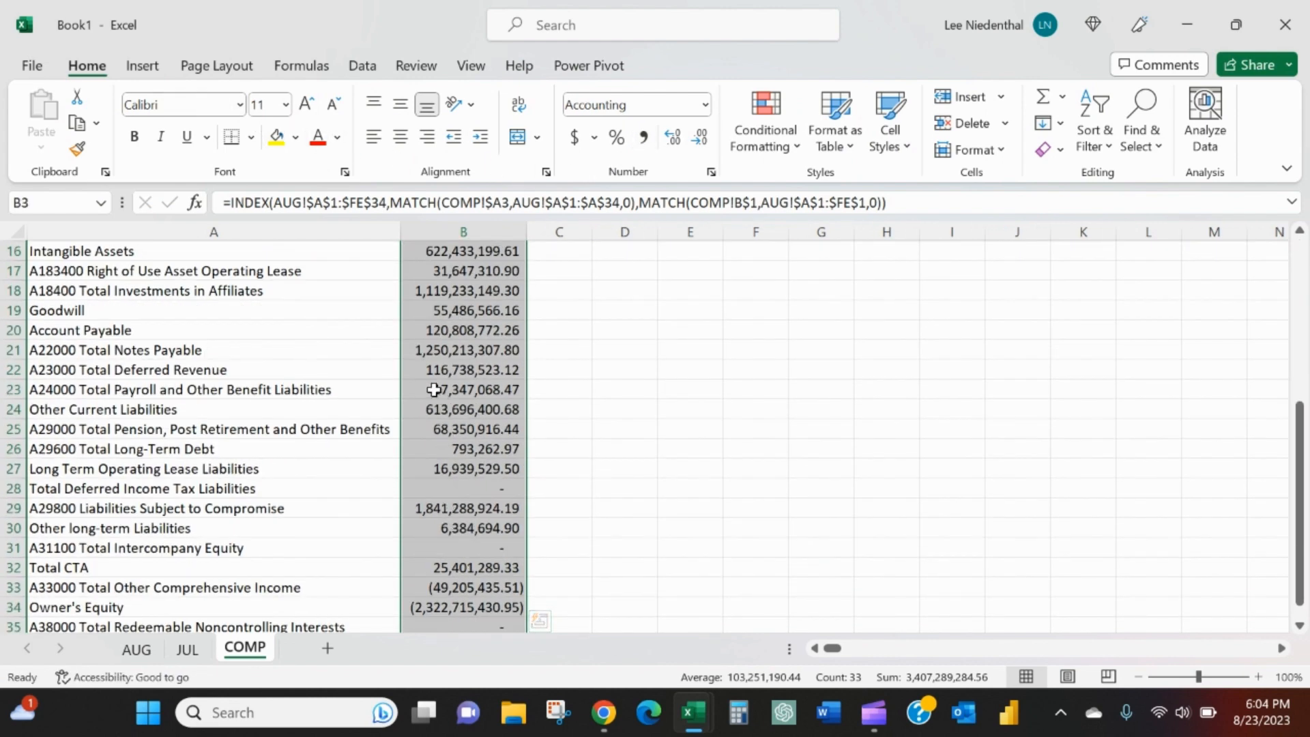
{"action": "left_click_drag", "start_coordinate": [436, 333], "coordinate": [342, 330]}
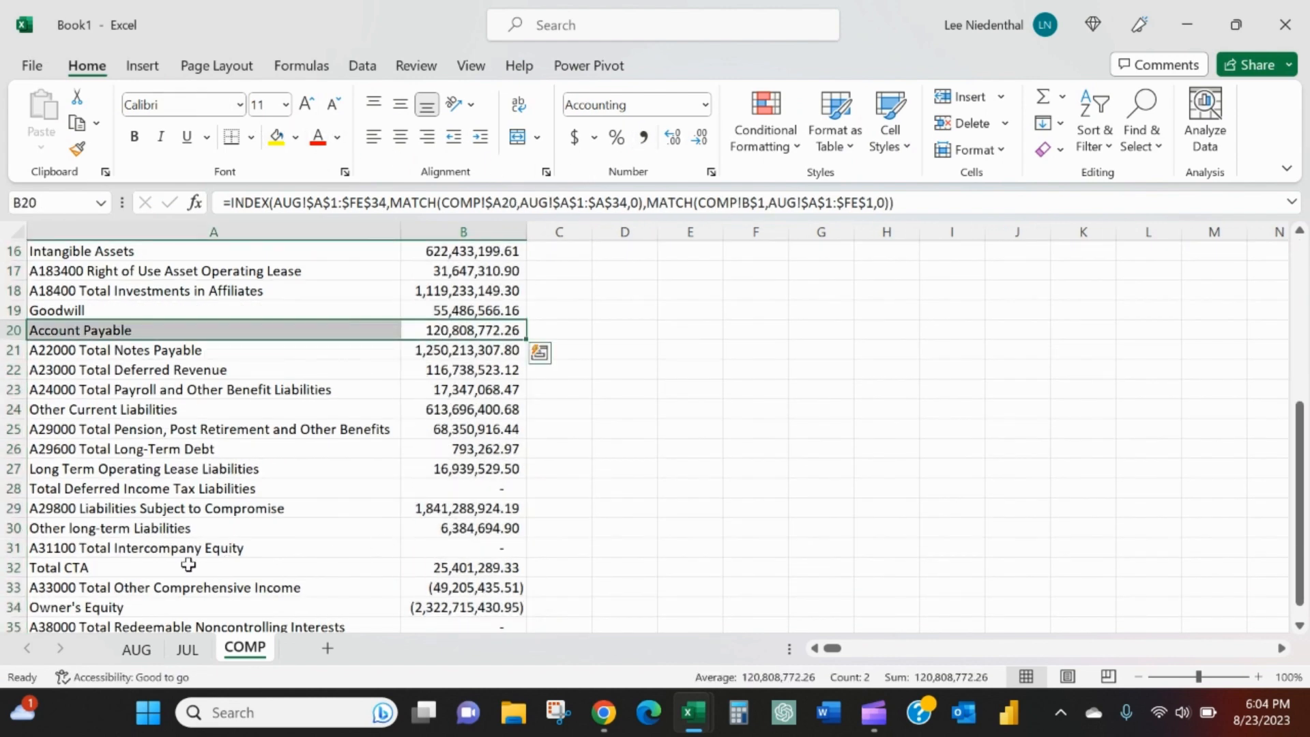
{"action": "left_click", "coordinate": [136, 649]}
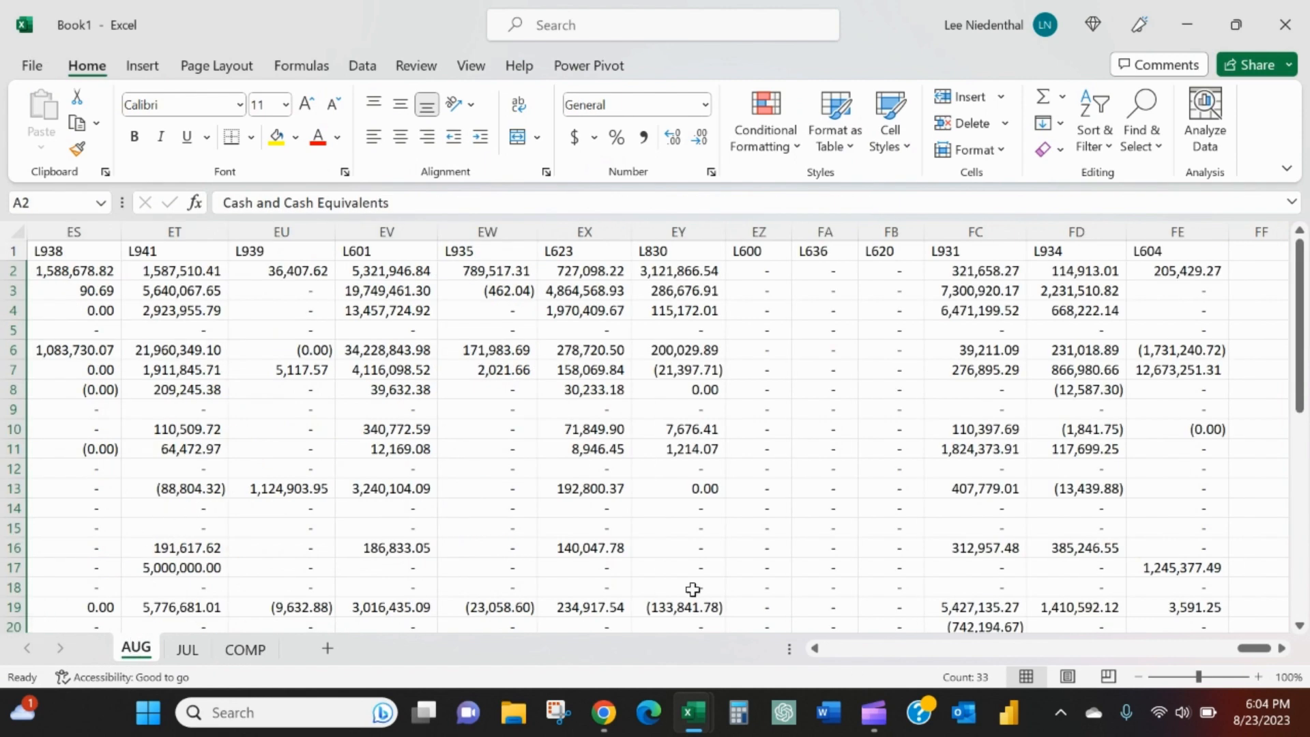
{"action": "left_click_drag", "start_coordinate": [1256, 648], "coordinate": [682, 649]}
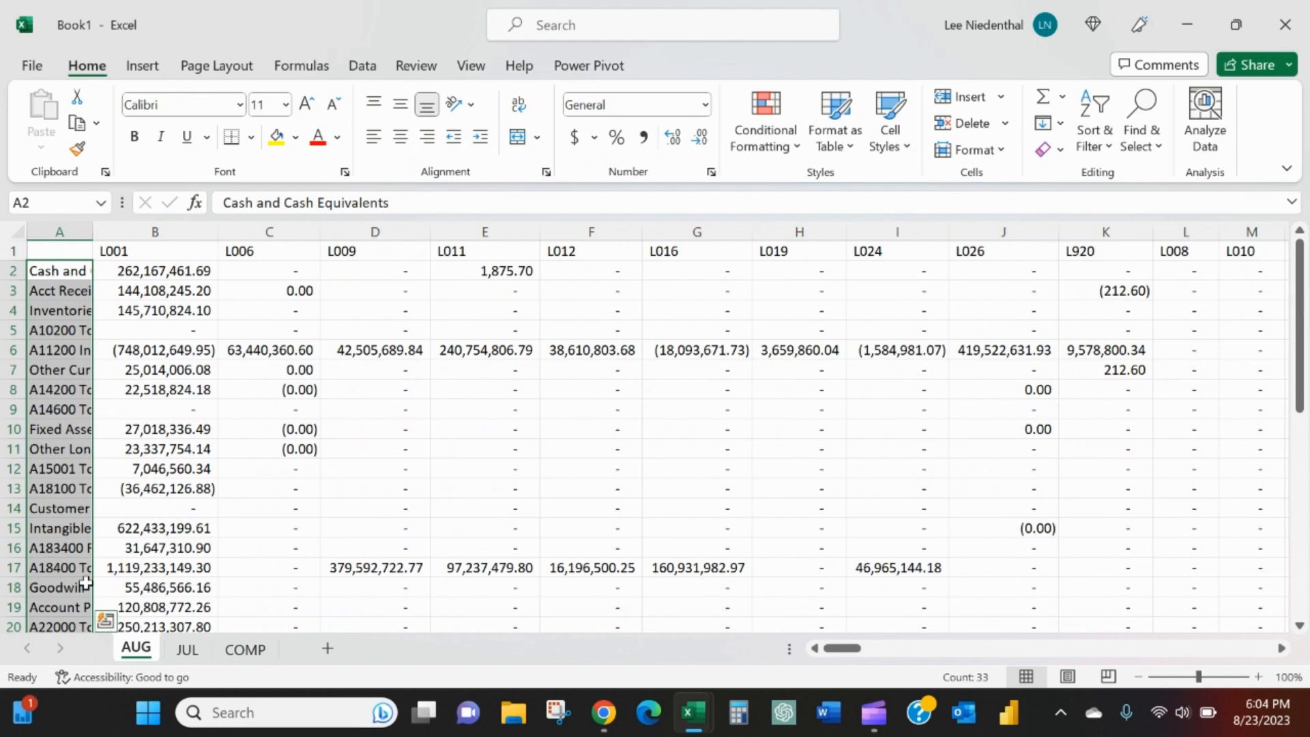
{"action": "scroll", "coordinate": [84, 523], "scroll_direction": "down", "scroll_amount": 3}
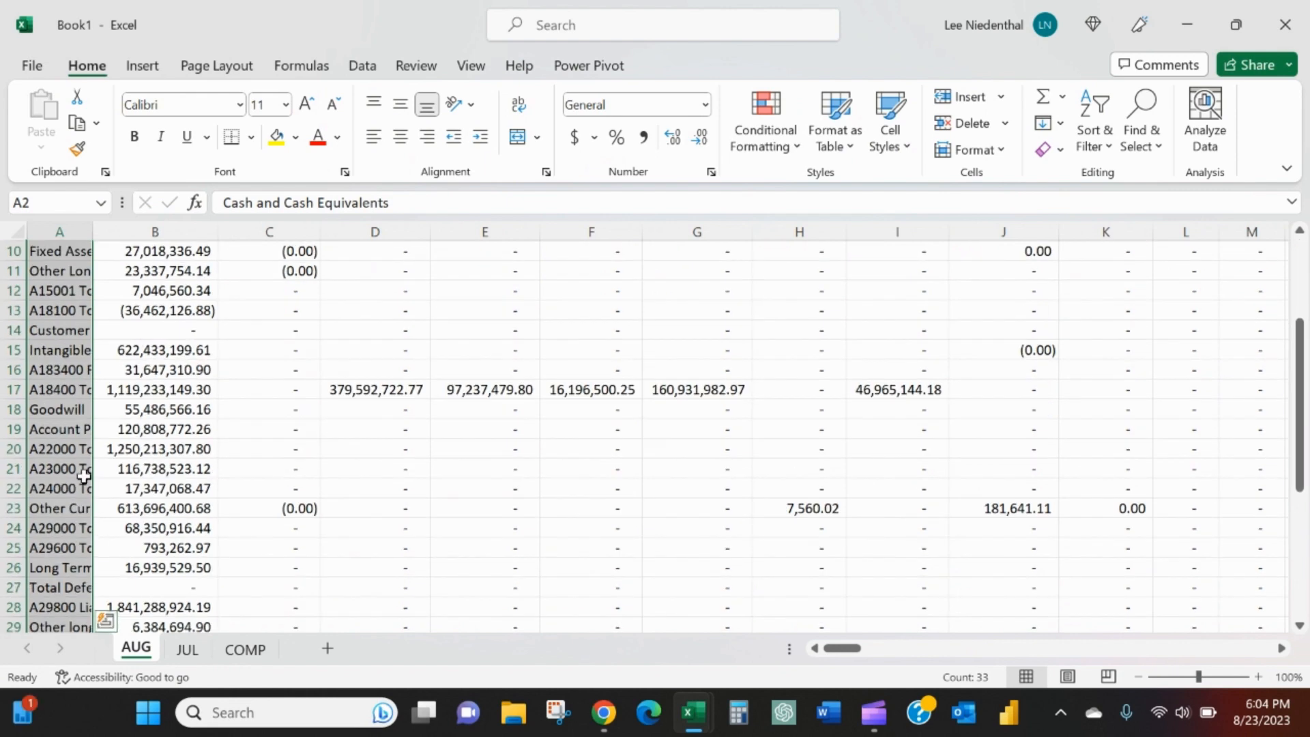
{"action": "left_click", "coordinate": [130, 429]}
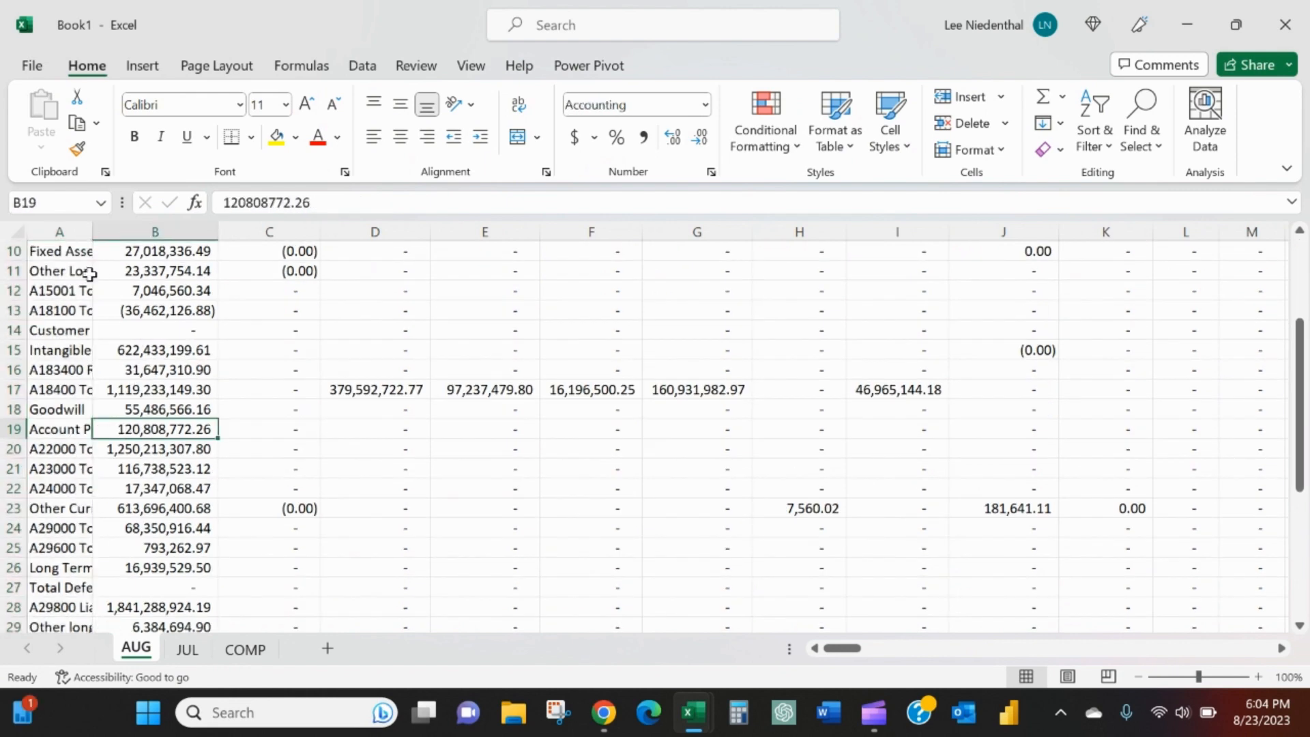
{"action": "key", "text": "Left"}
{"action": "key", "text": "Right"}
{"action": "left_click", "coordinate": [242, 649]}
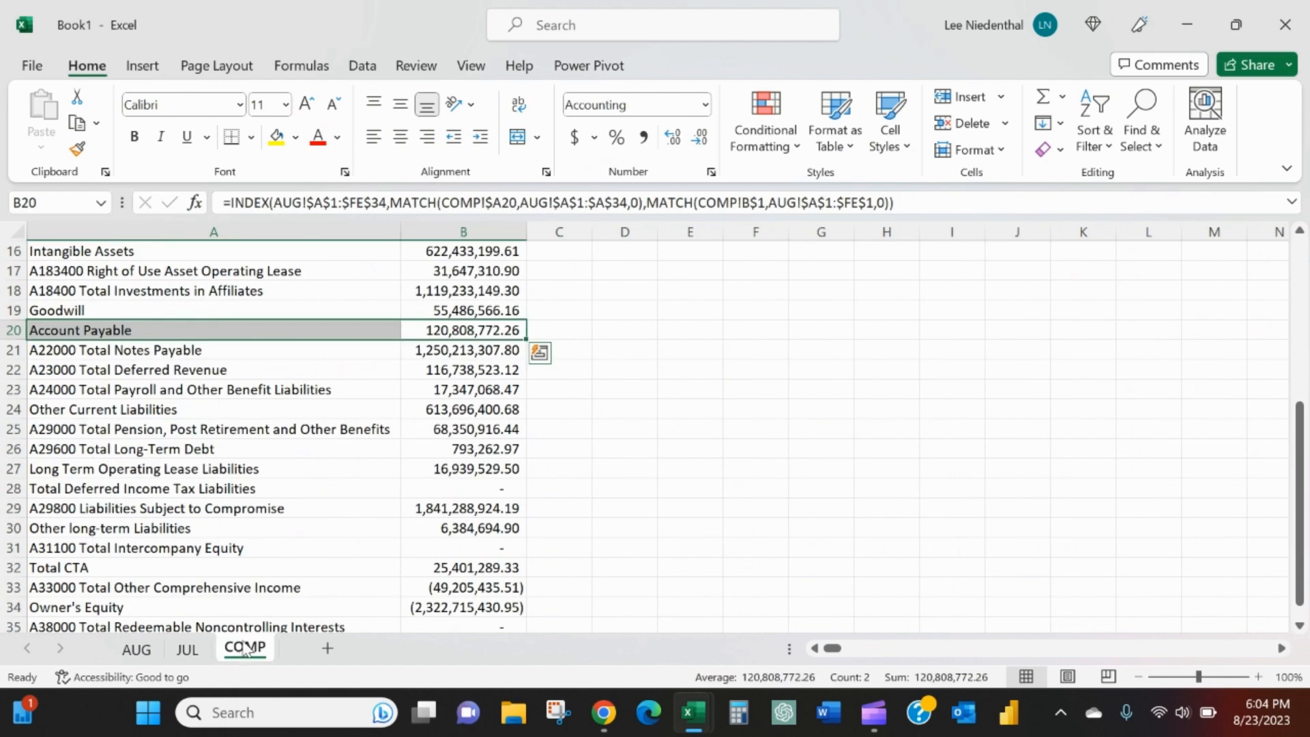
- Copy the formulas in COMP B3:B35 and paste them into the L001 JUL column starting at C3
{"action": "scroll", "coordinate": [464, 333], "scroll_direction": "up", "scroll_amount": 5}
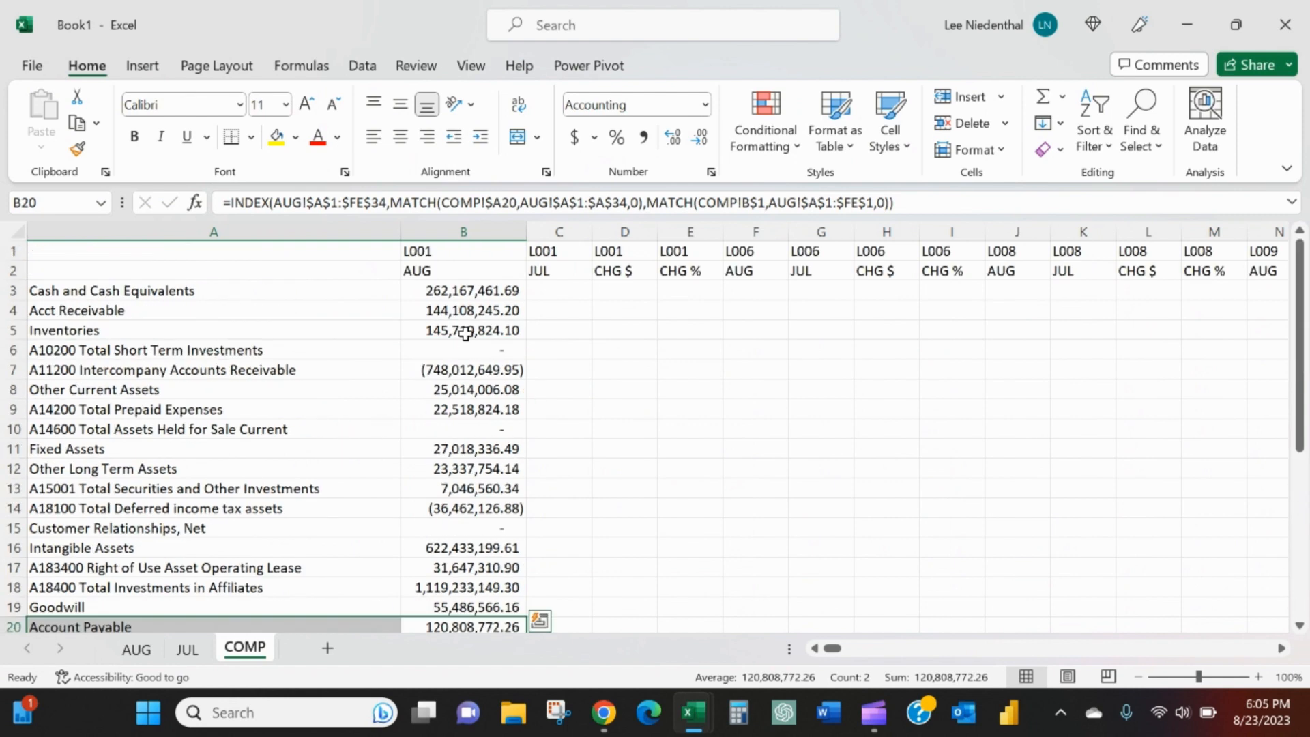
{"action": "left_click", "coordinate": [494, 292]}
{"action": "key", "text": "ctrl+shift+Down"}
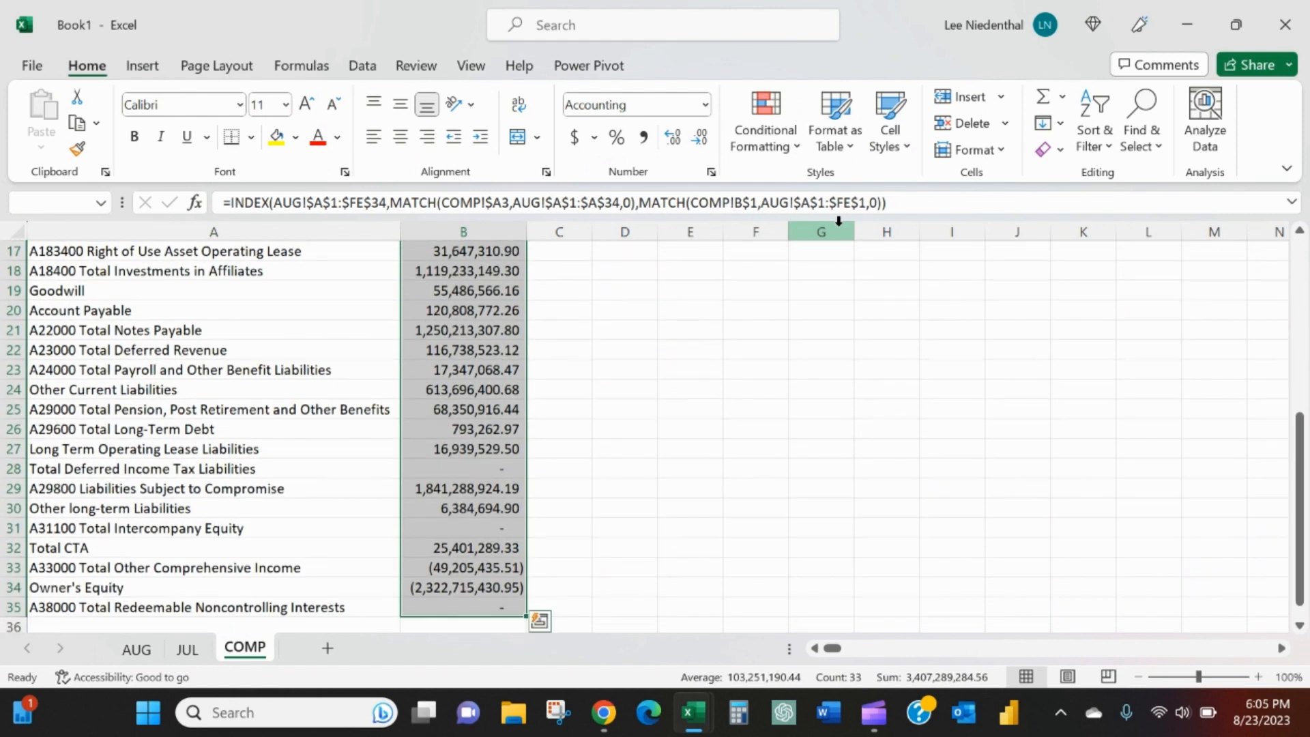
{"action": "key", "text": "ctrl+c"}
{"action": "key", "text": "Right"}
{"action": "scroll", "coordinate": [839, 220], "scroll_direction": "up", "scroll_amount": 1}
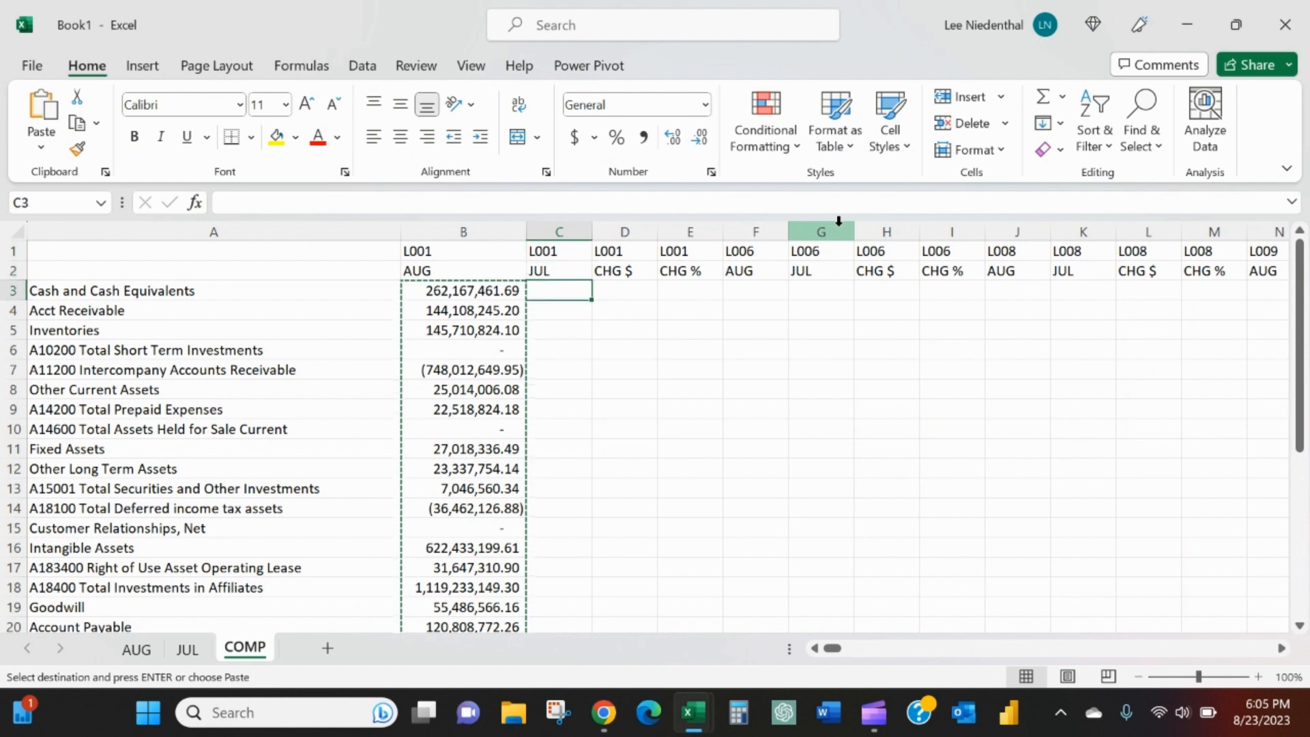
{"action": "key", "text": "ctrl+v"}
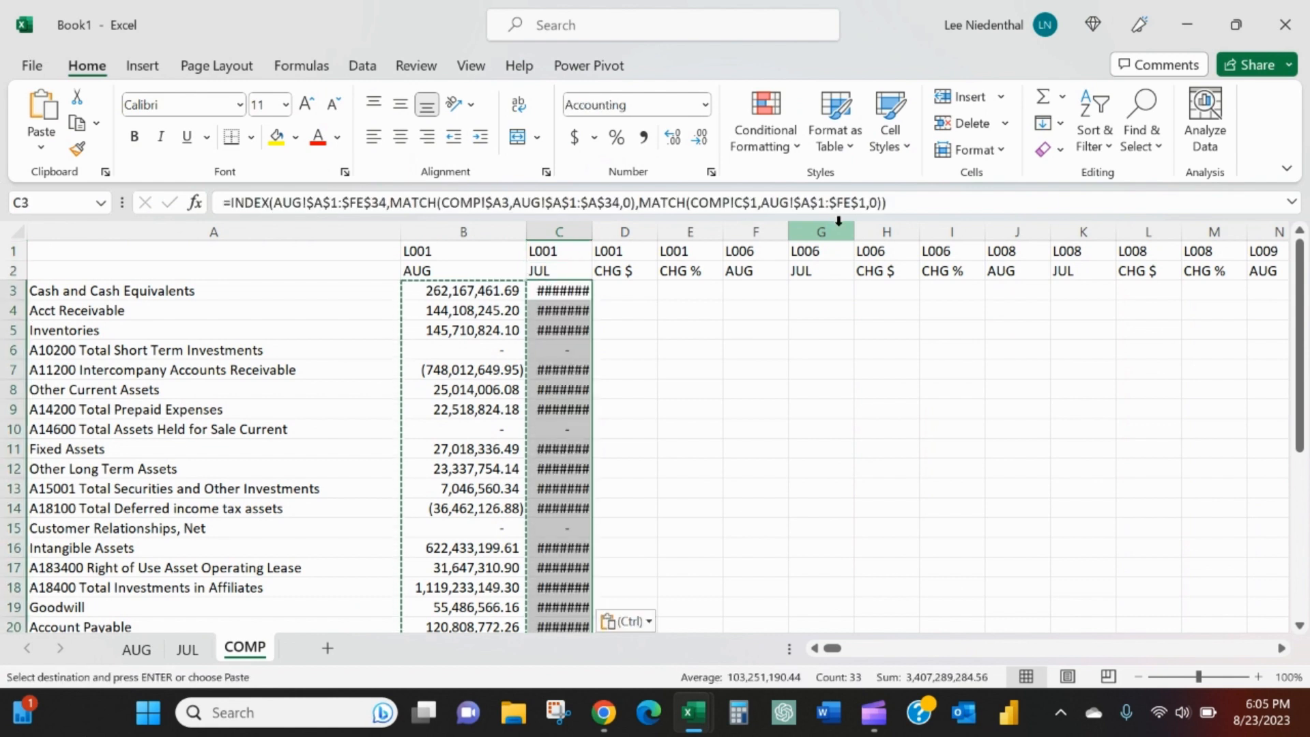
- Try to replace all AUG! references with JUL! in the copied L001 JUL formulas in C3:C35
{"action": "key", "text": "ctrl+h"}
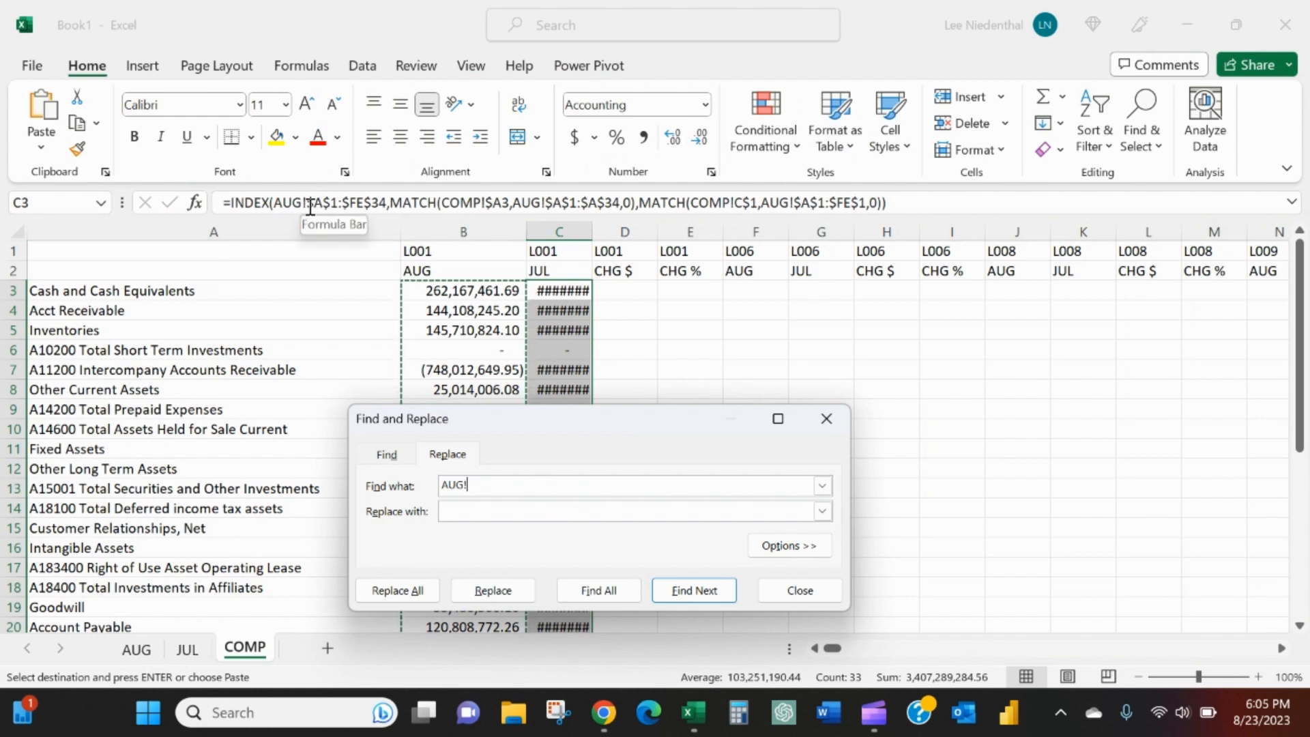
{"action": "left_click", "coordinate": [469, 511]}
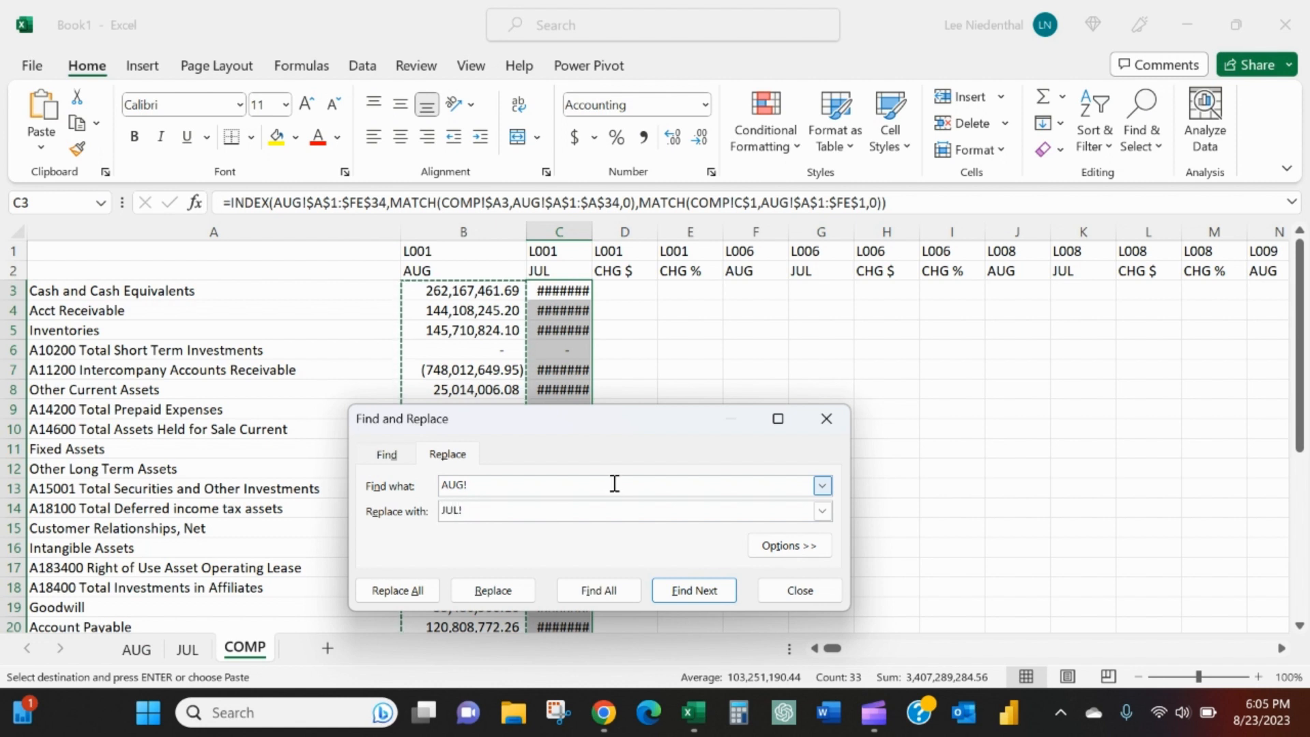
{"action": "type", "text": "JUL!"}
{"action": "left_click", "coordinate": [409, 589]}
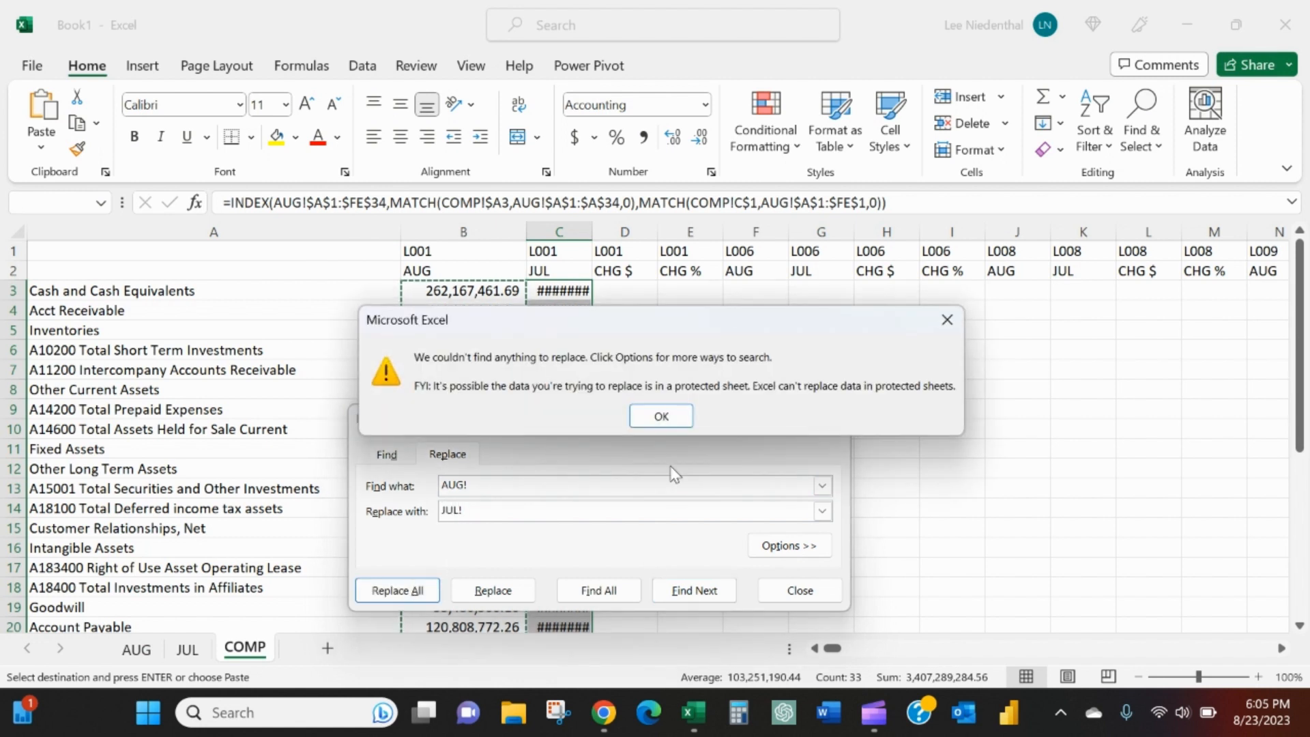
{"action": "left_click", "coordinate": [661, 418]}
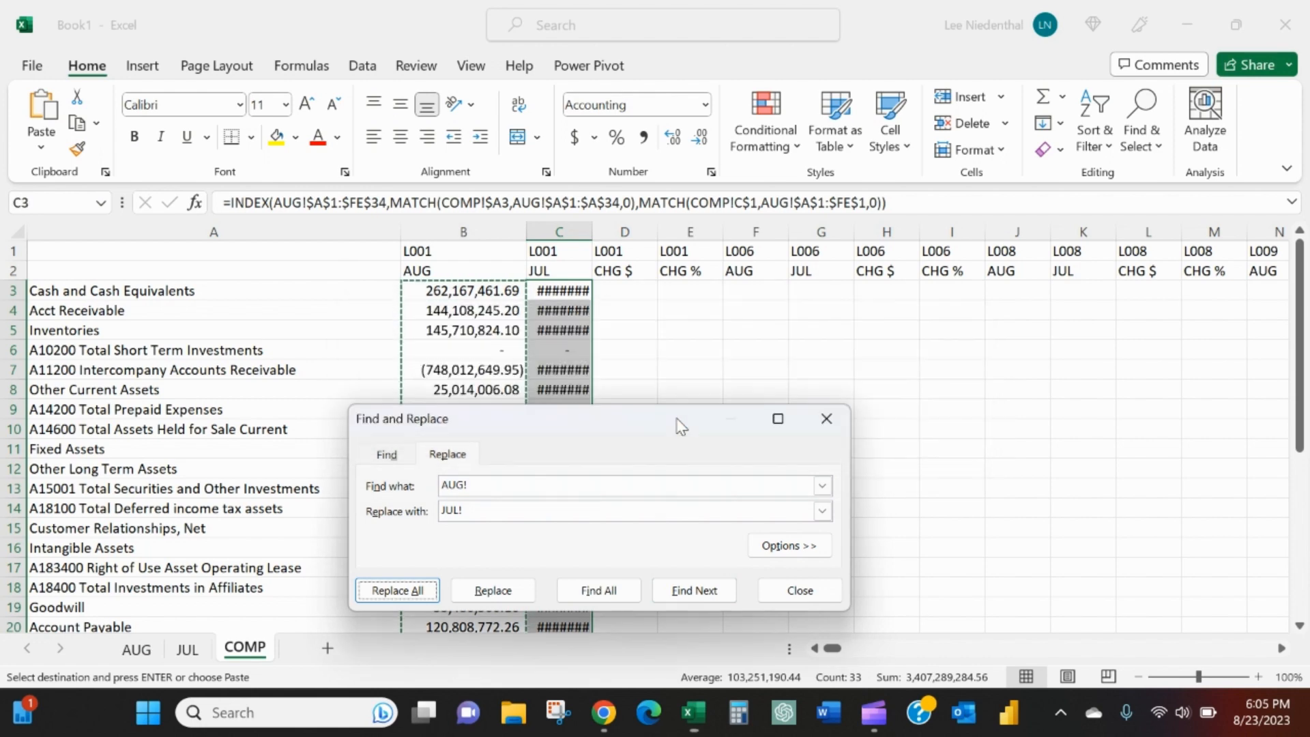
- Select the whole L001 JUL column C and try replacing AUG! with JUL! again
{"action": "left_click", "coordinate": [581, 309]}
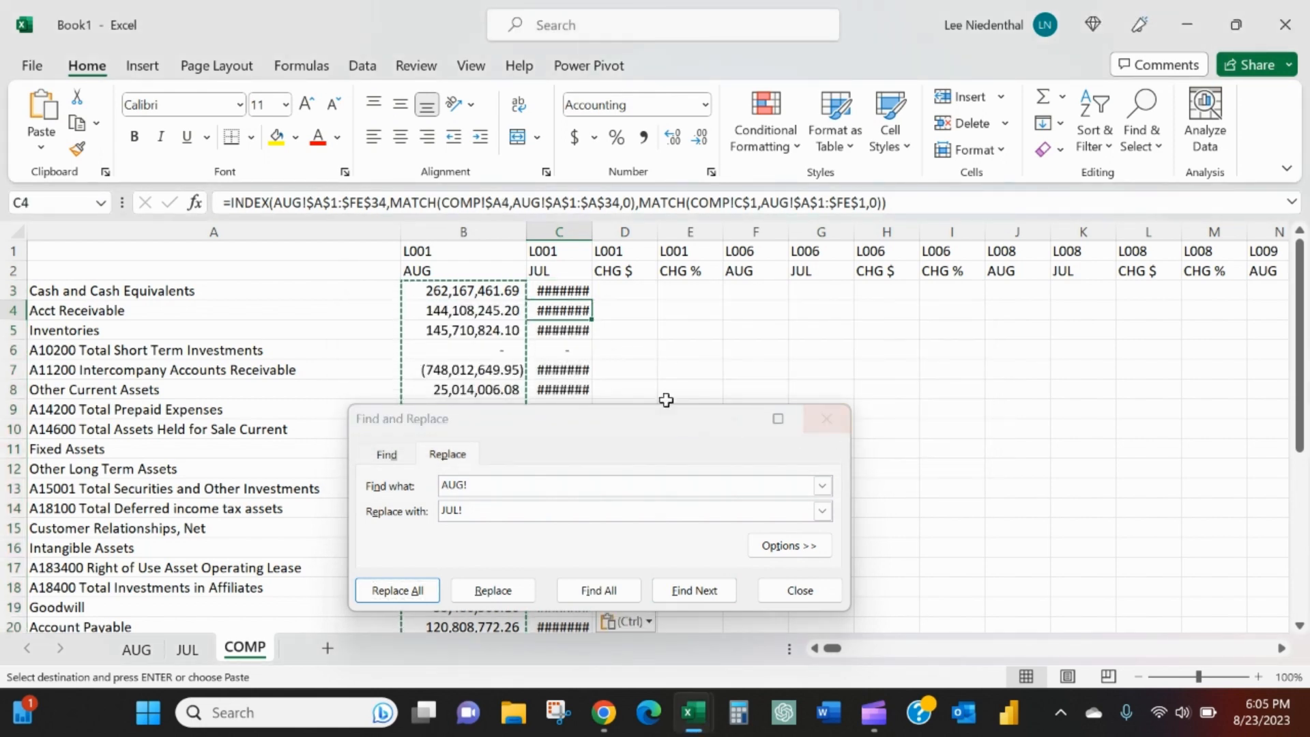
{"action": "left_click", "coordinate": [558, 232]}
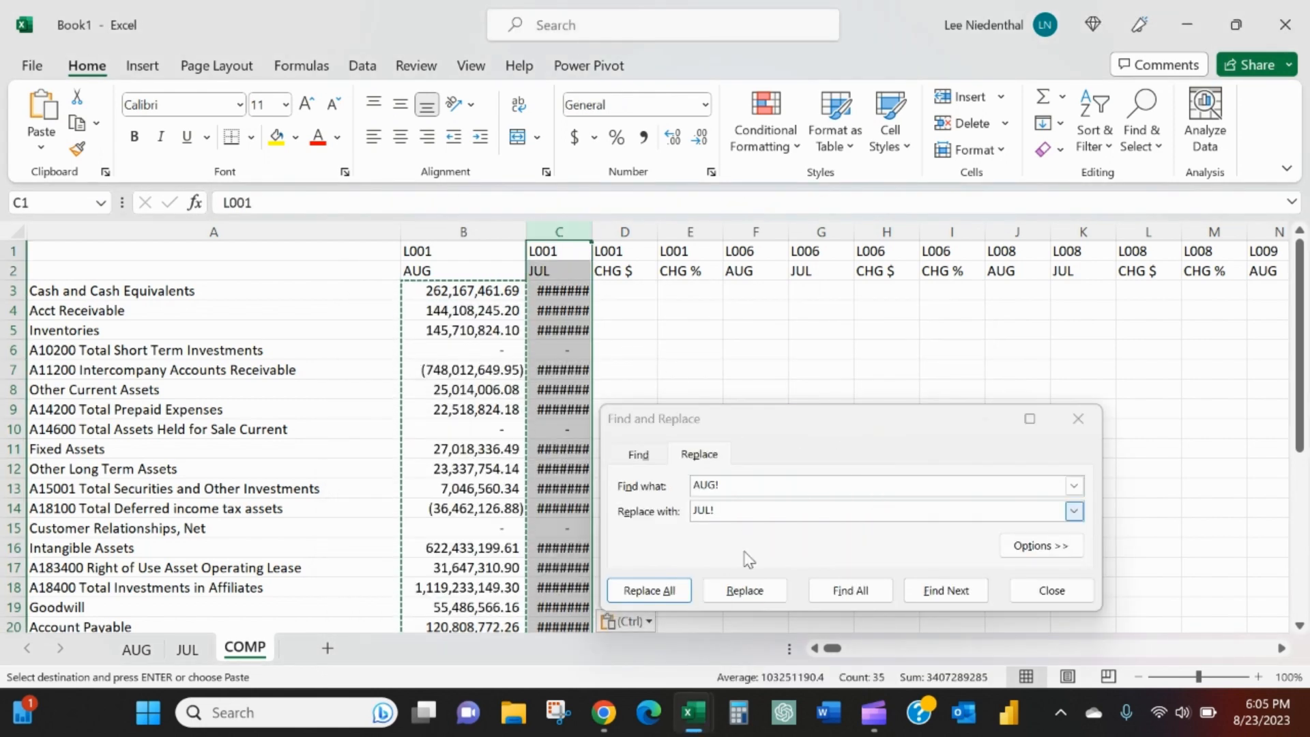
{"action": "left_click", "coordinate": [672, 591]}
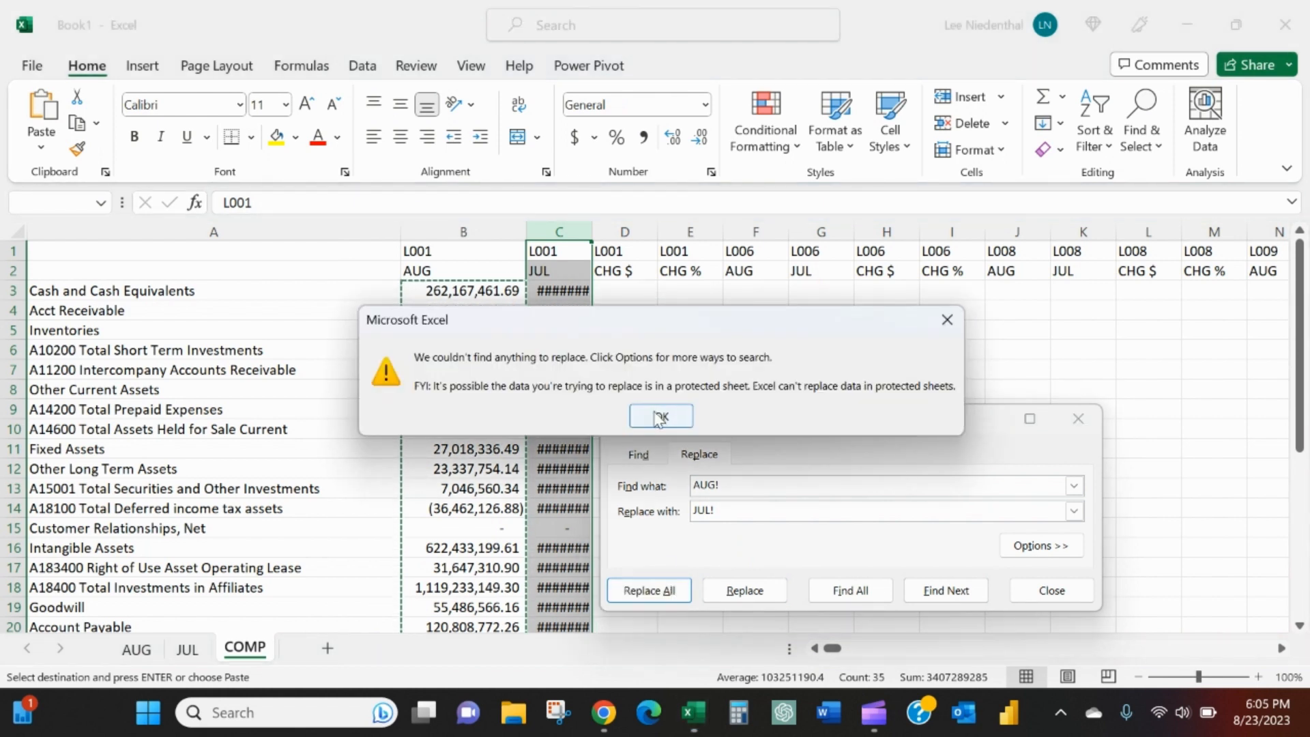
{"action": "left_click", "coordinate": [677, 414]}
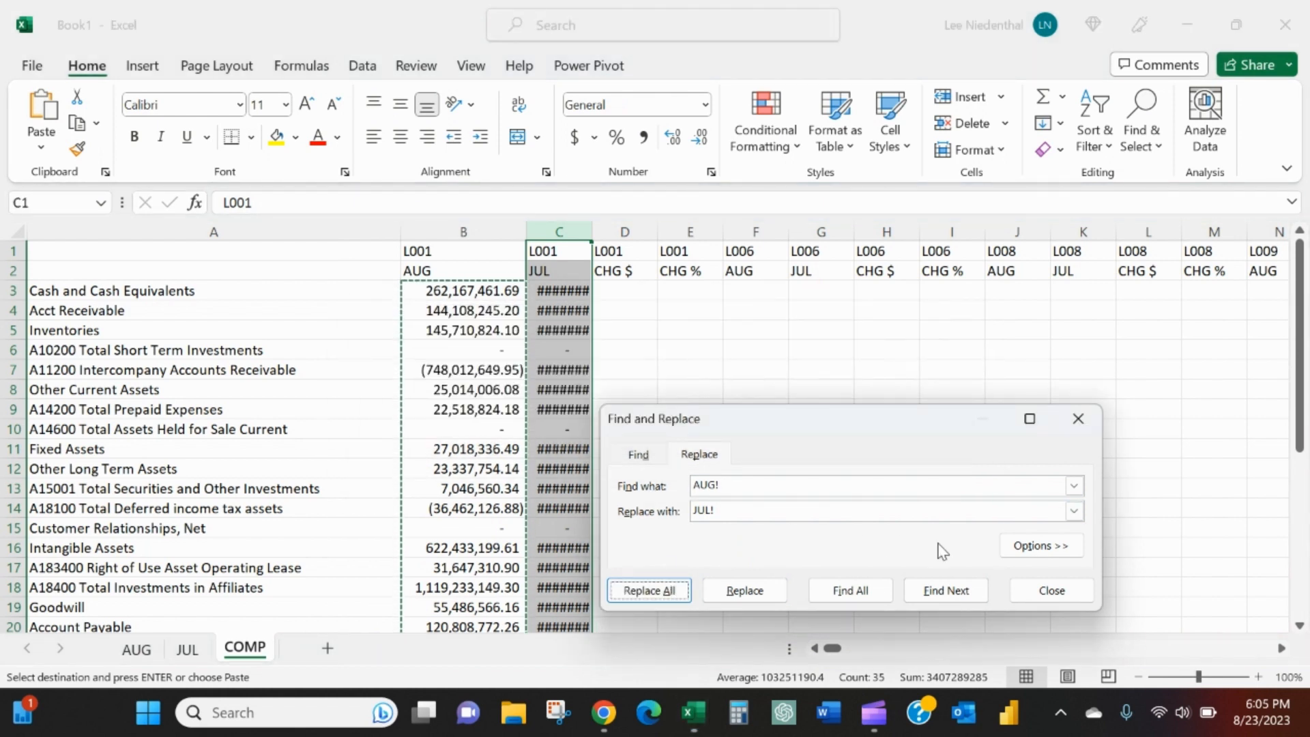
- Try the AUG! to JUL! replacement on column C with the extended search options looking in Formulas
{"action": "left_click", "coordinate": [1073, 544]}
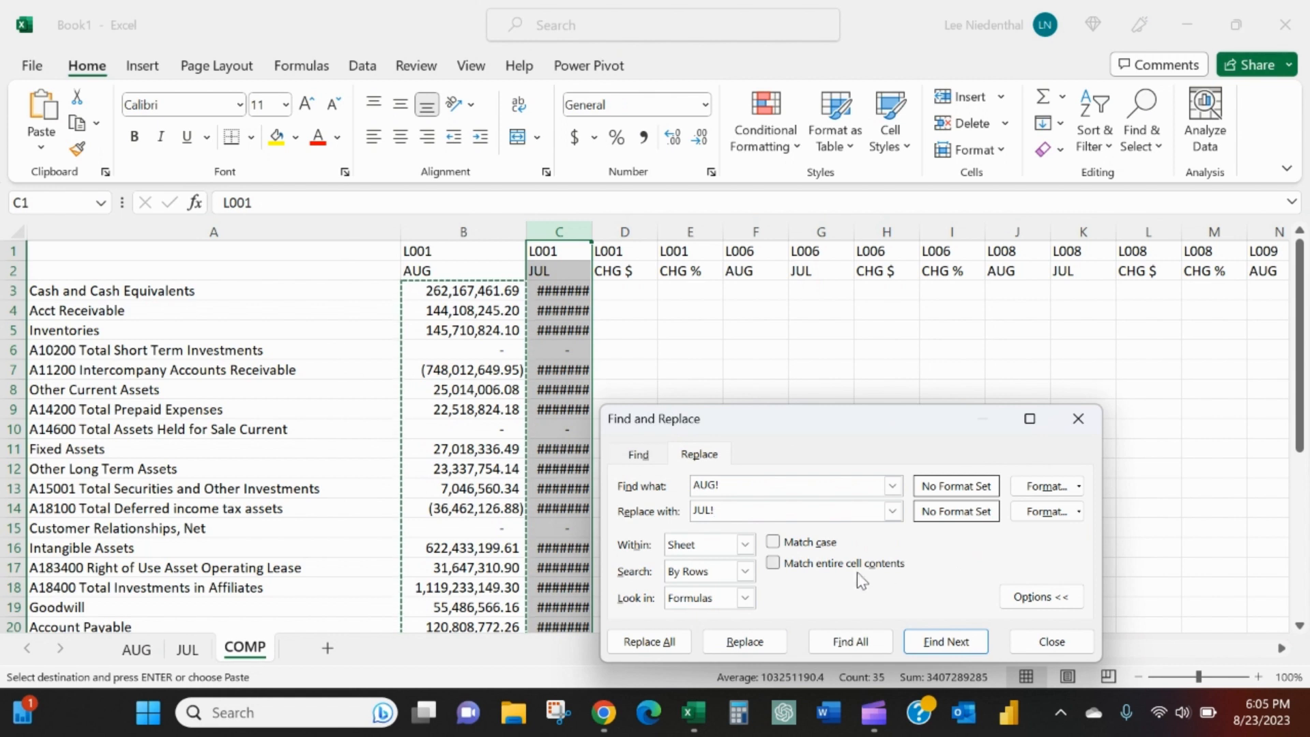
{"action": "left_click", "coordinate": [746, 599]}
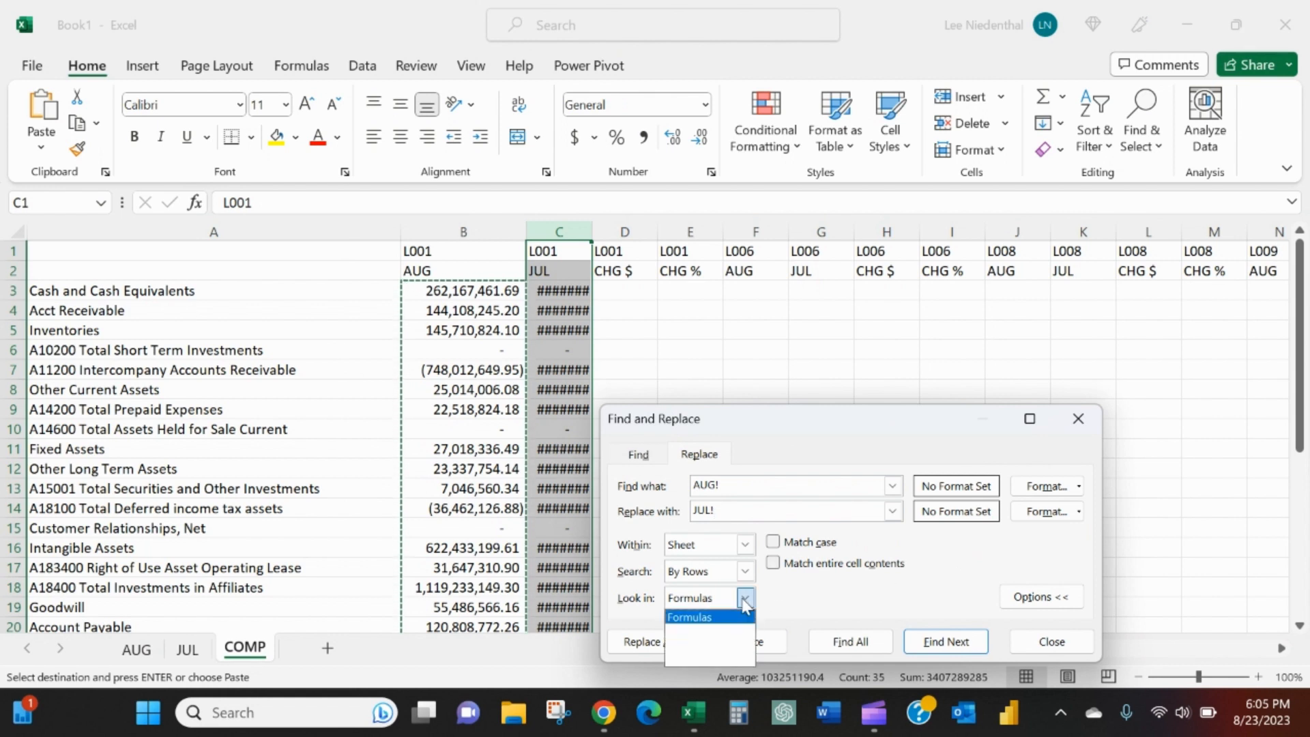
{"action": "left_click", "coordinate": [707, 618]}
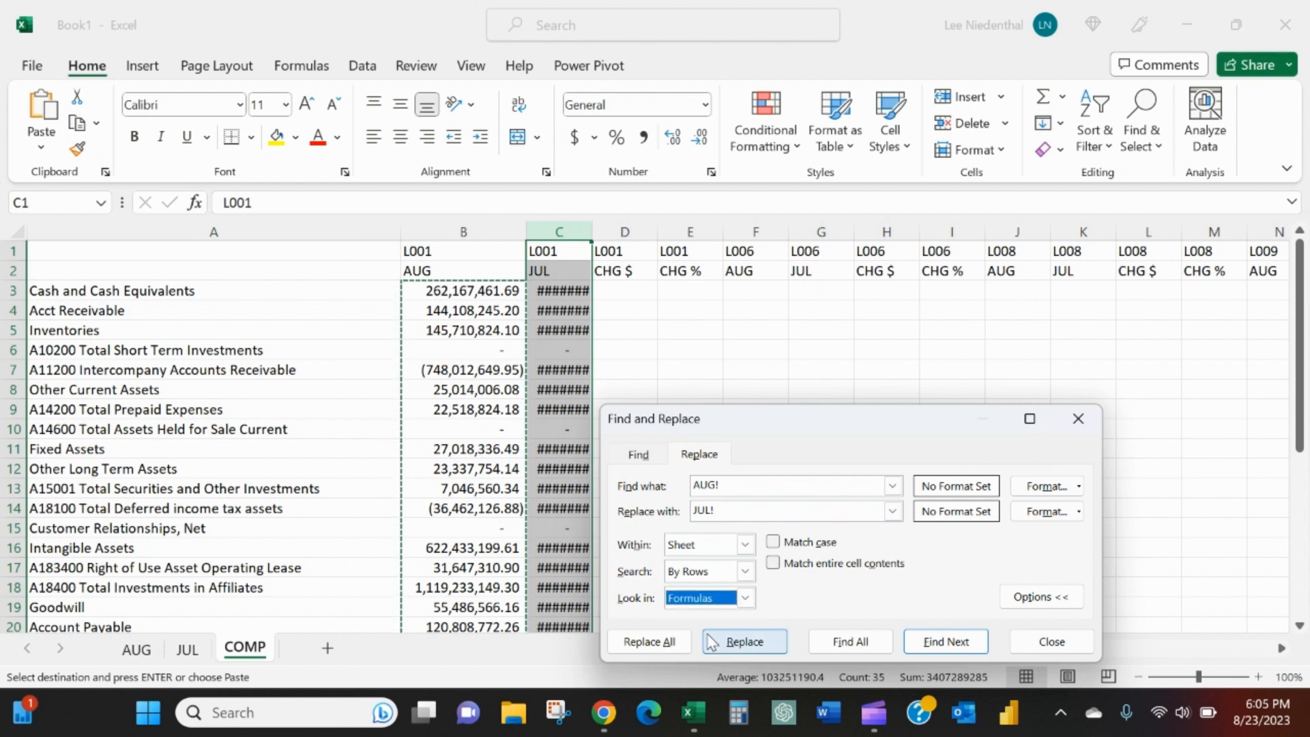
{"action": "left_click", "coordinate": [674, 650]}
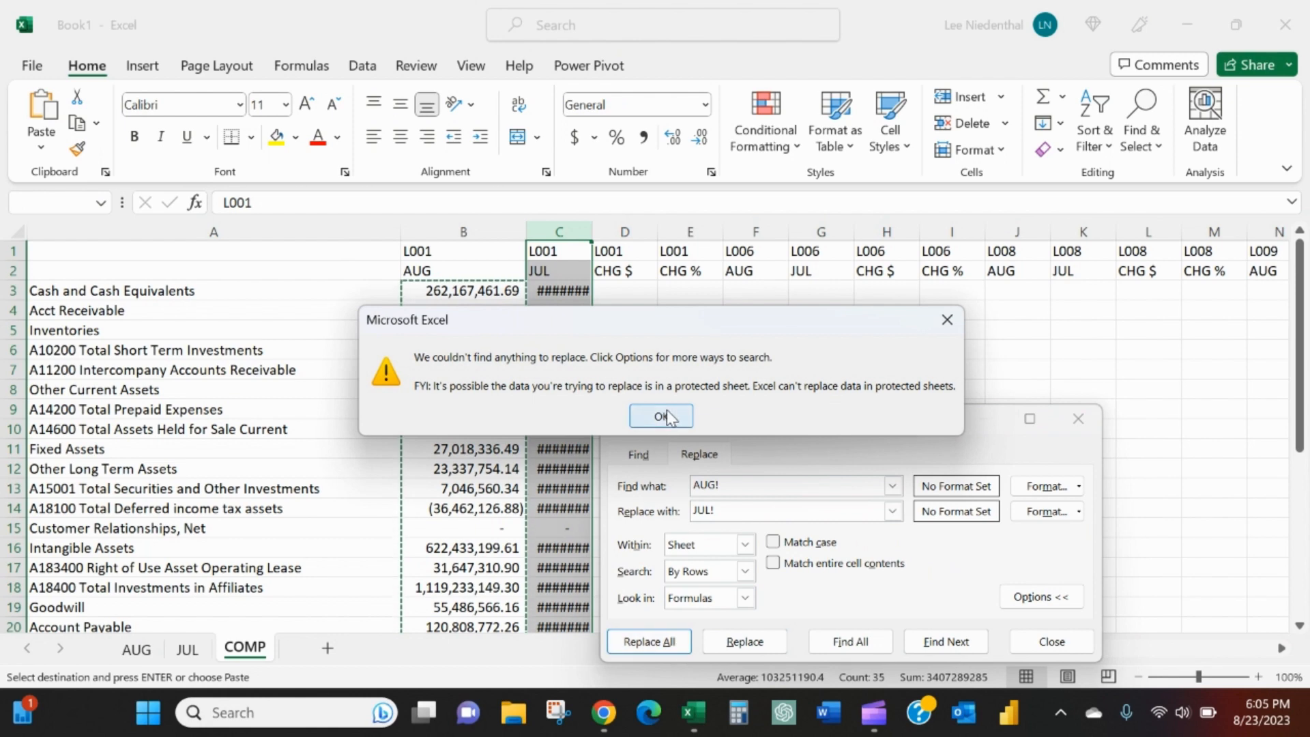
{"action": "left_click", "coordinate": [666, 417]}
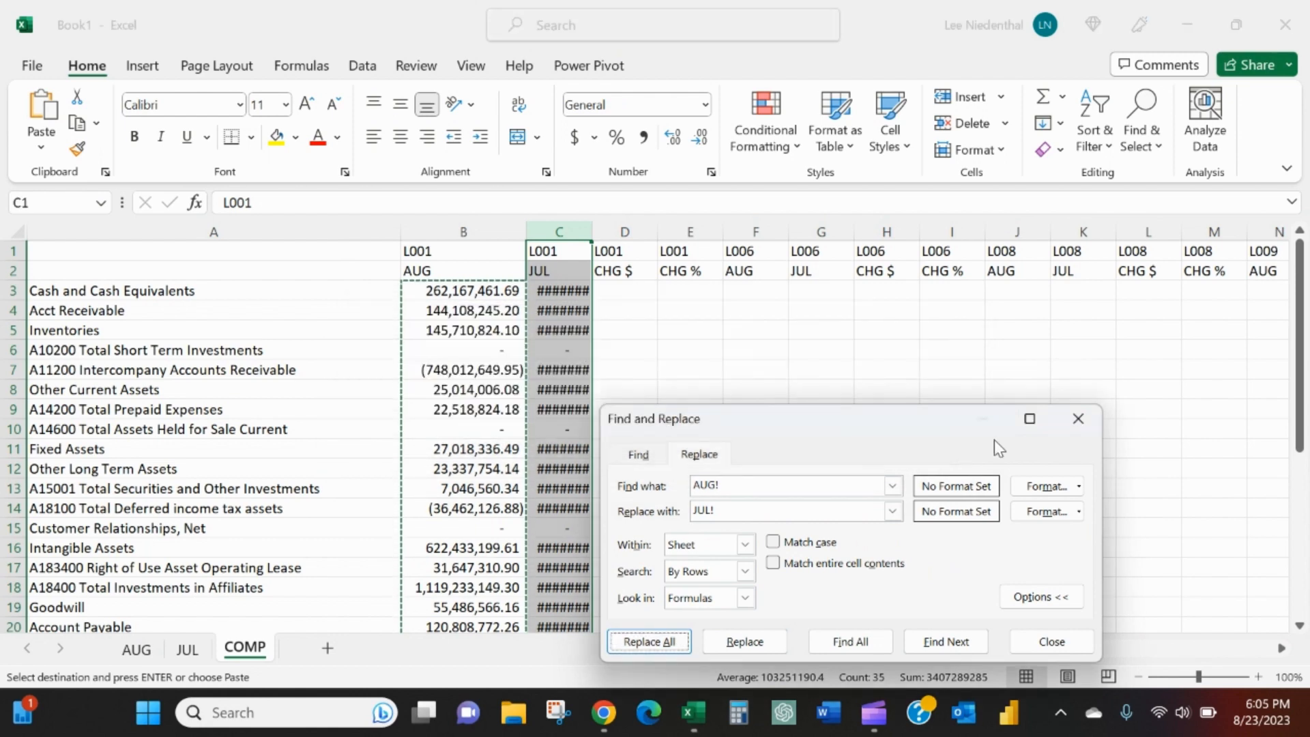
{"action": "left_click", "coordinate": [1078, 418]}
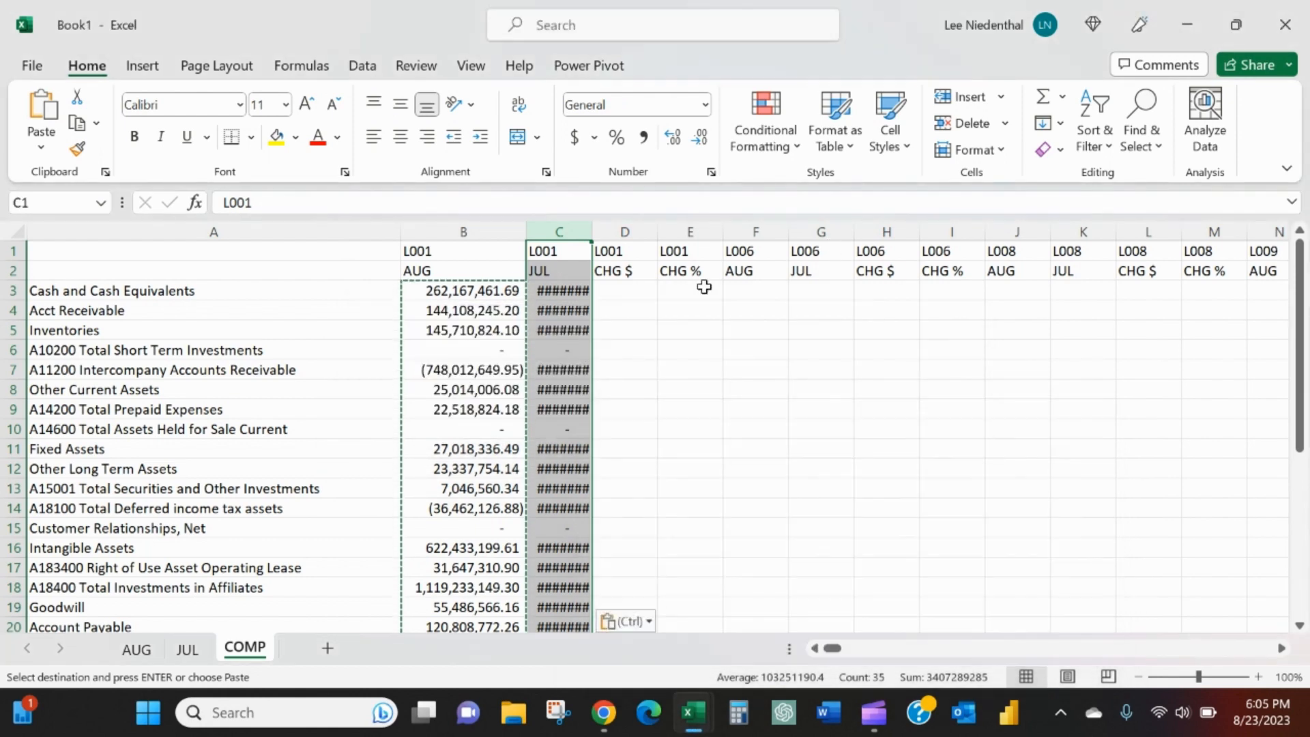
- Fit the width of the L001 JUL column C to its contents
{"action": "left_click", "coordinate": [363, 65]}
{"action": "left_click", "coordinate": [418, 66]}
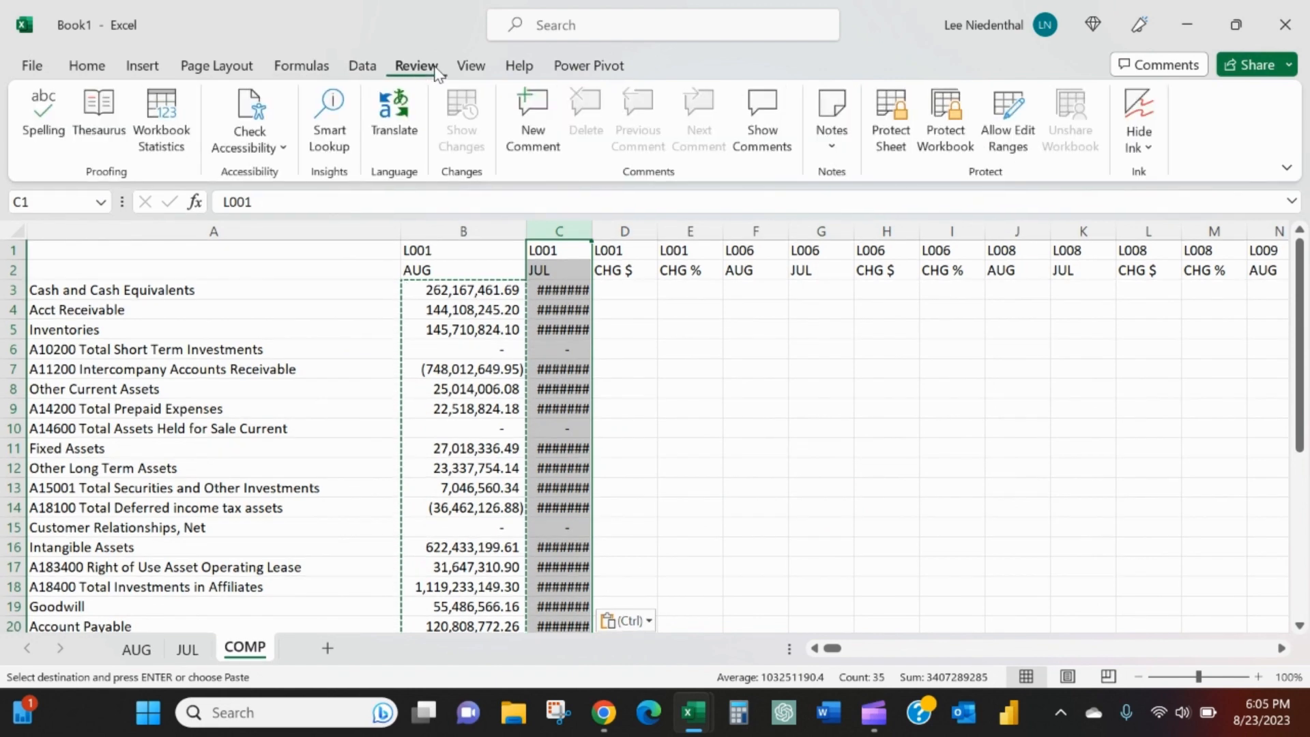
{"action": "left_click", "coordinate": [596, 414]}
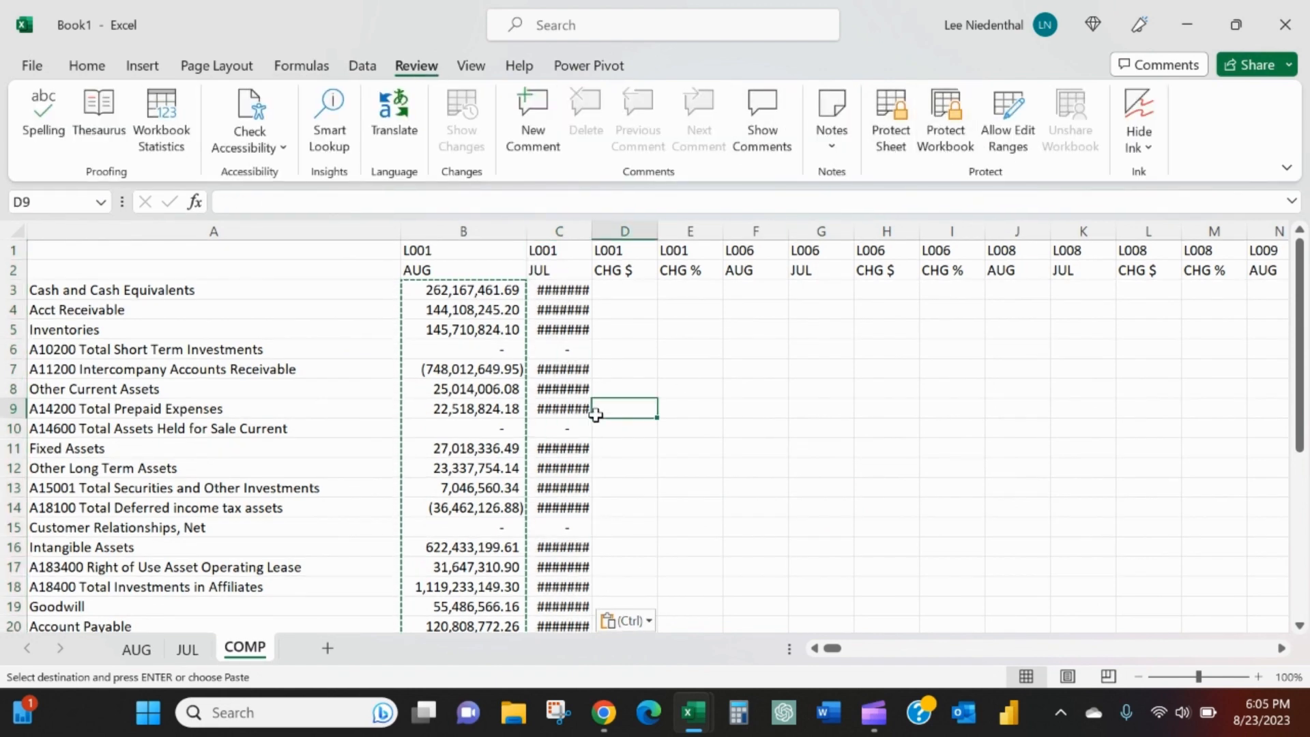
{"action": "double_click", "coordinate": [586, 234]}
- Select only C3:C35 and try replacing all AUG! references with JUL! in that range
{"action": "left_click", "coordinate": [600, 287]}
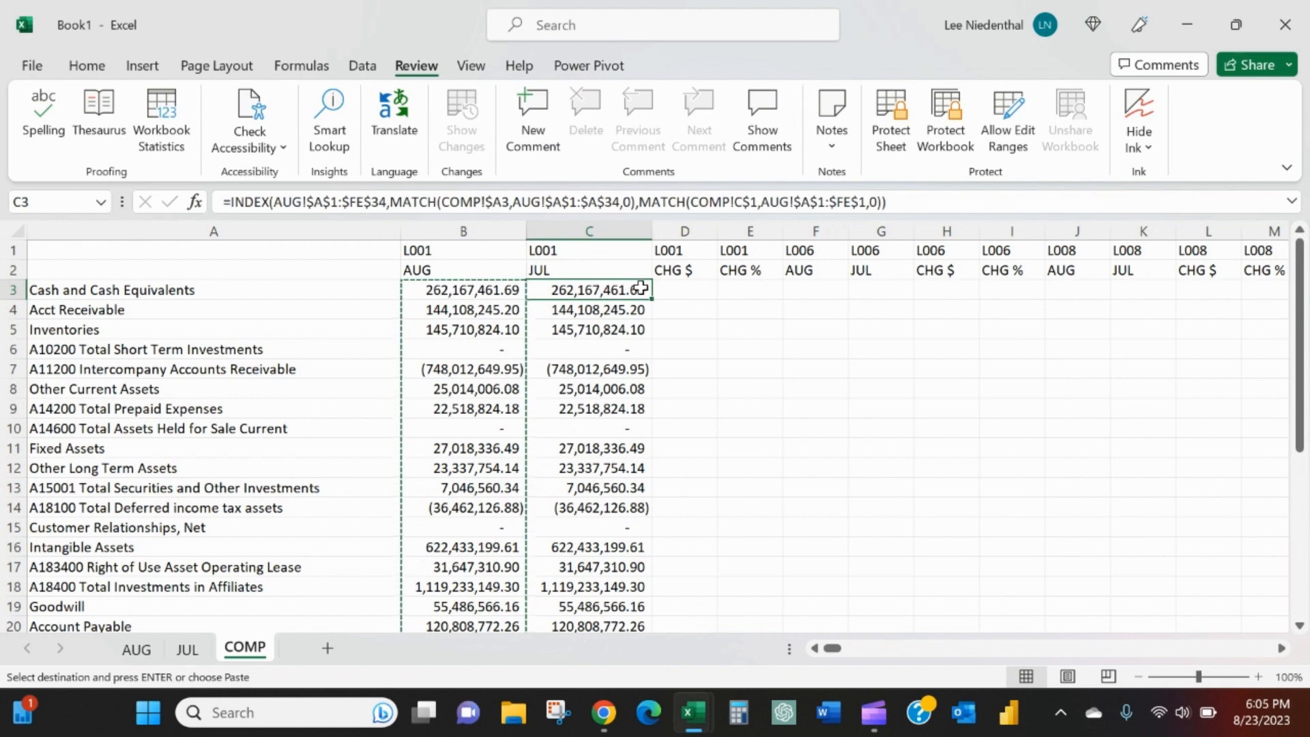
{"action": "key", "text": "ctrl+shift+Down"}
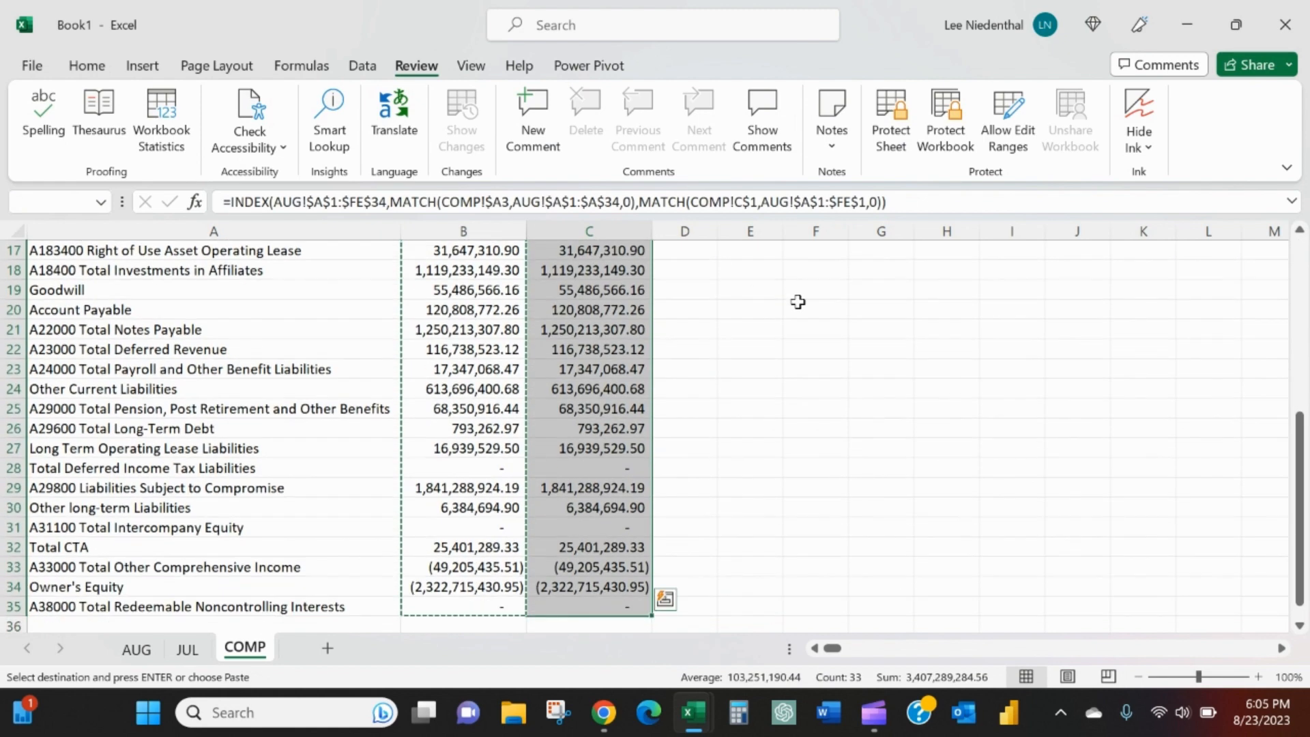
{"action": "key", "text": "ctrl+h"}
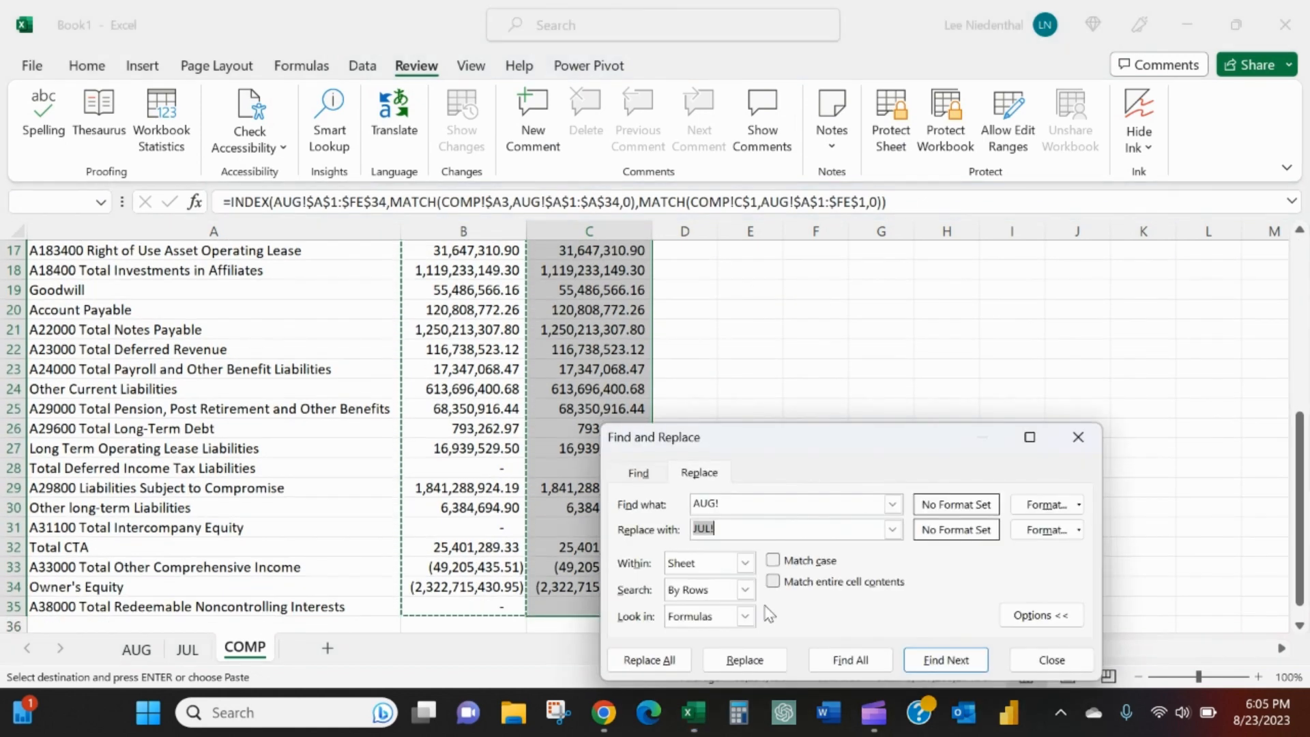
{"action": "left_click", "coordinate": [641, 653]}
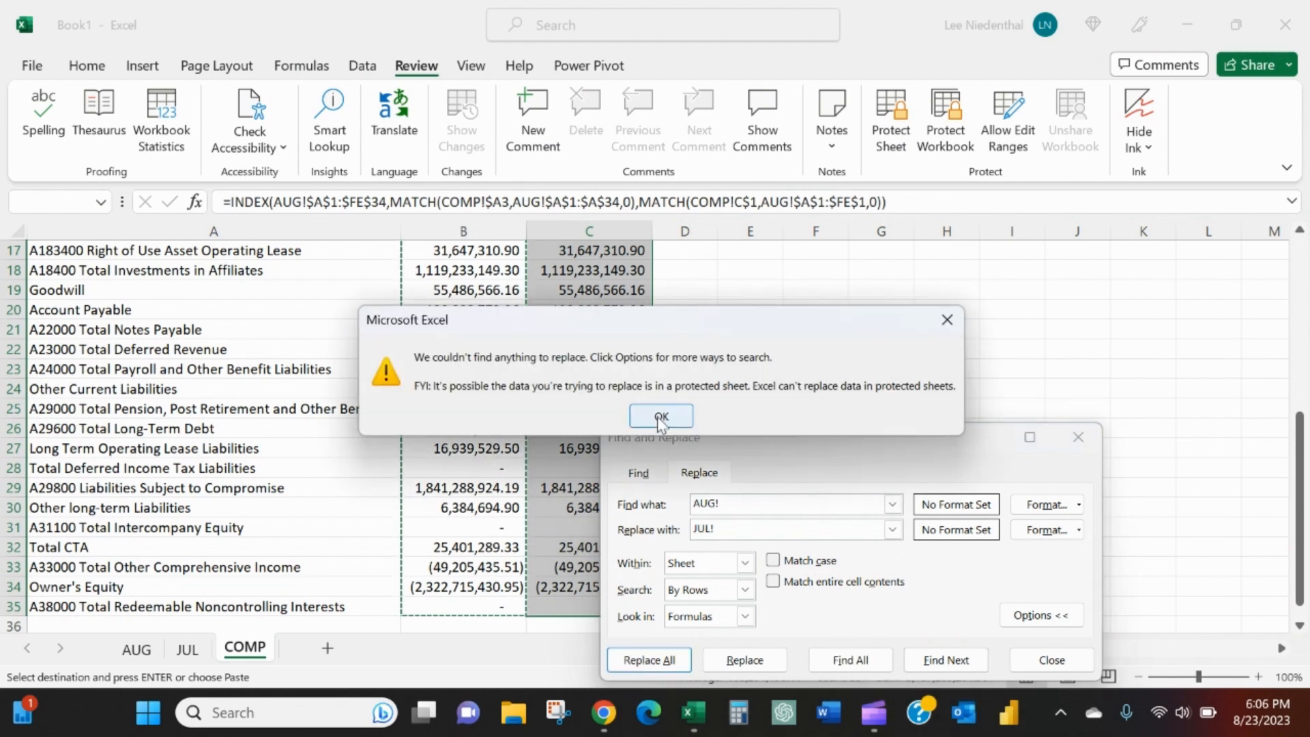
{"action": "left_click", "coordinate": [662, 410]}
{"action": "left_click_drag", "start_coordinate": [819, 449], "coordinate": [926, 354]}
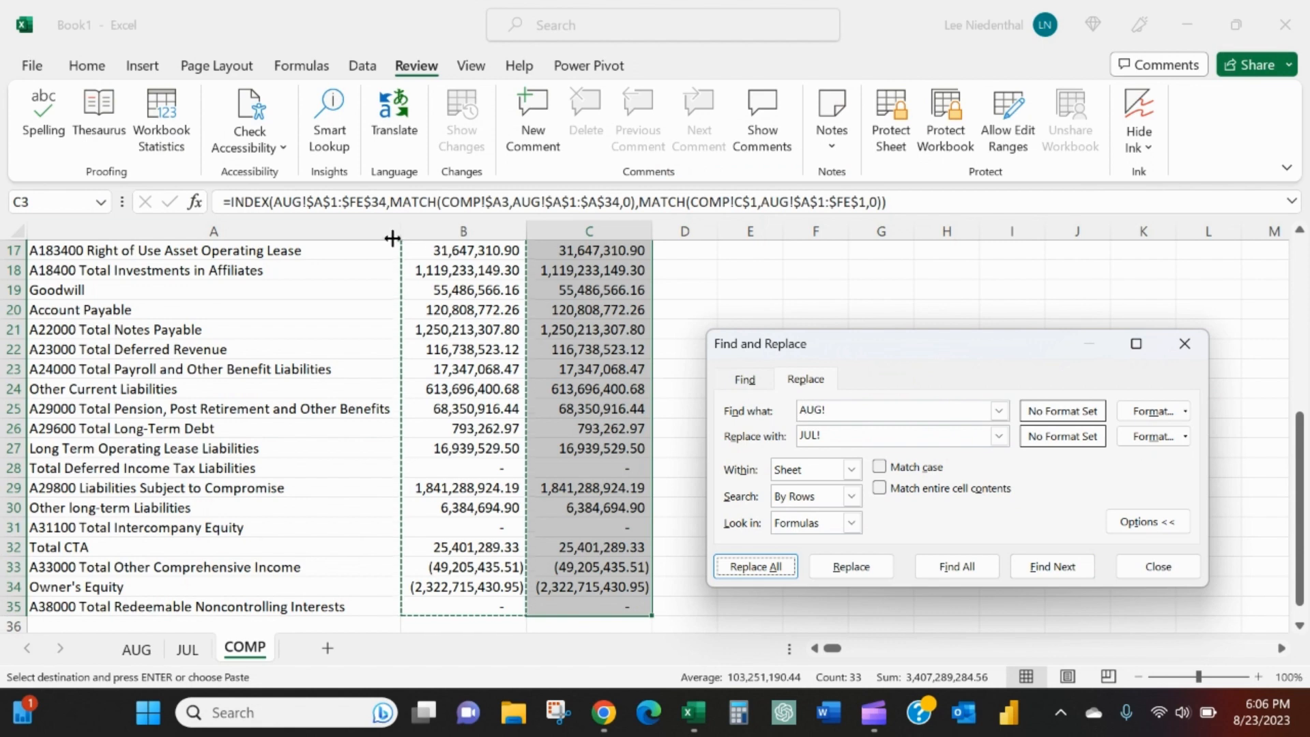
{"action": "left_click", "coordinate": [868, 411]}
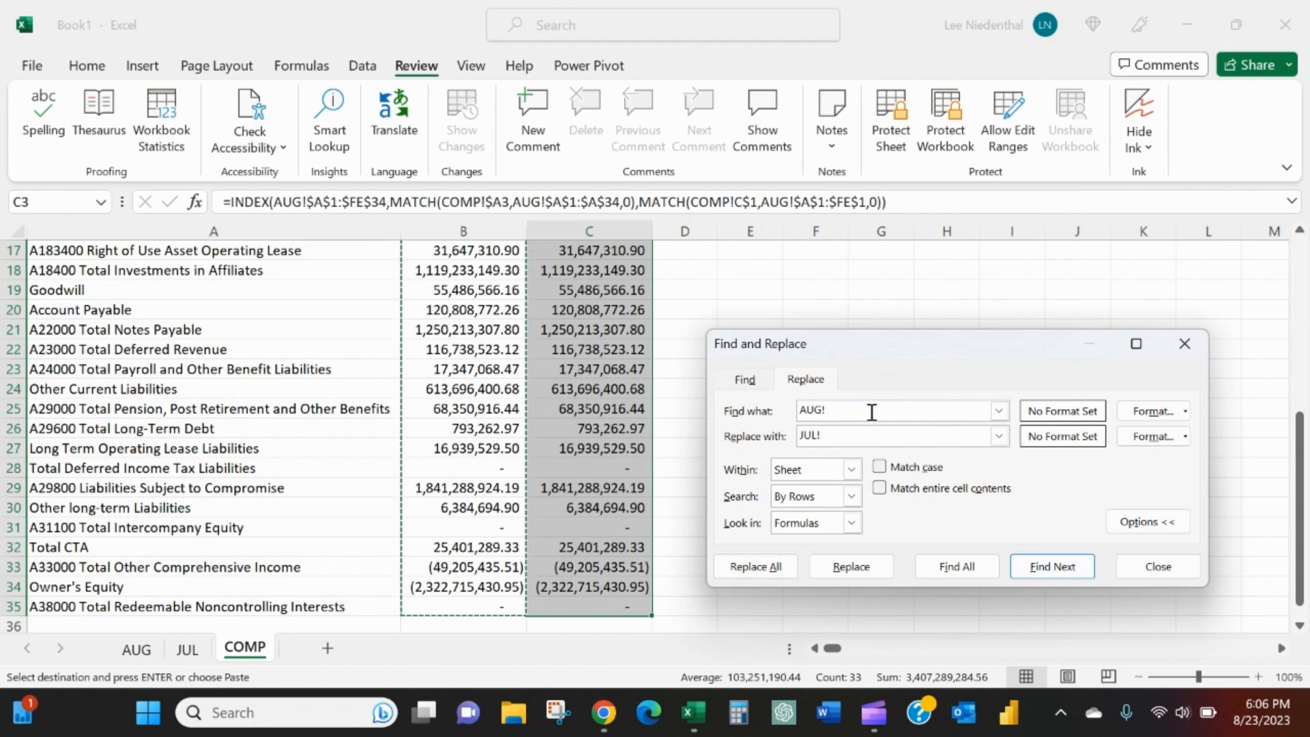
{"action": "left_click", "coordinate": [266, 205]}
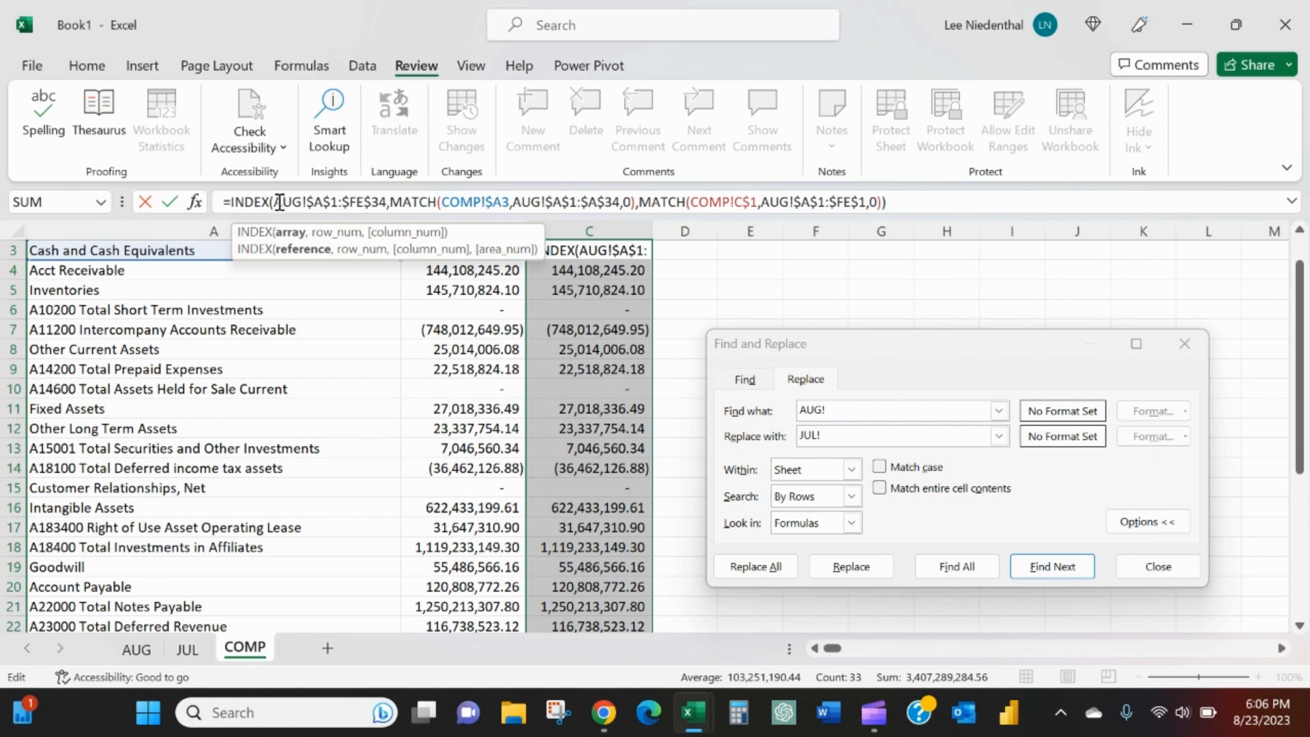
{"action": "left_click_drag", "start_coordinate": [276, 204], "coordinate": [295, 203]}
{"action": "type", "text": "c"}
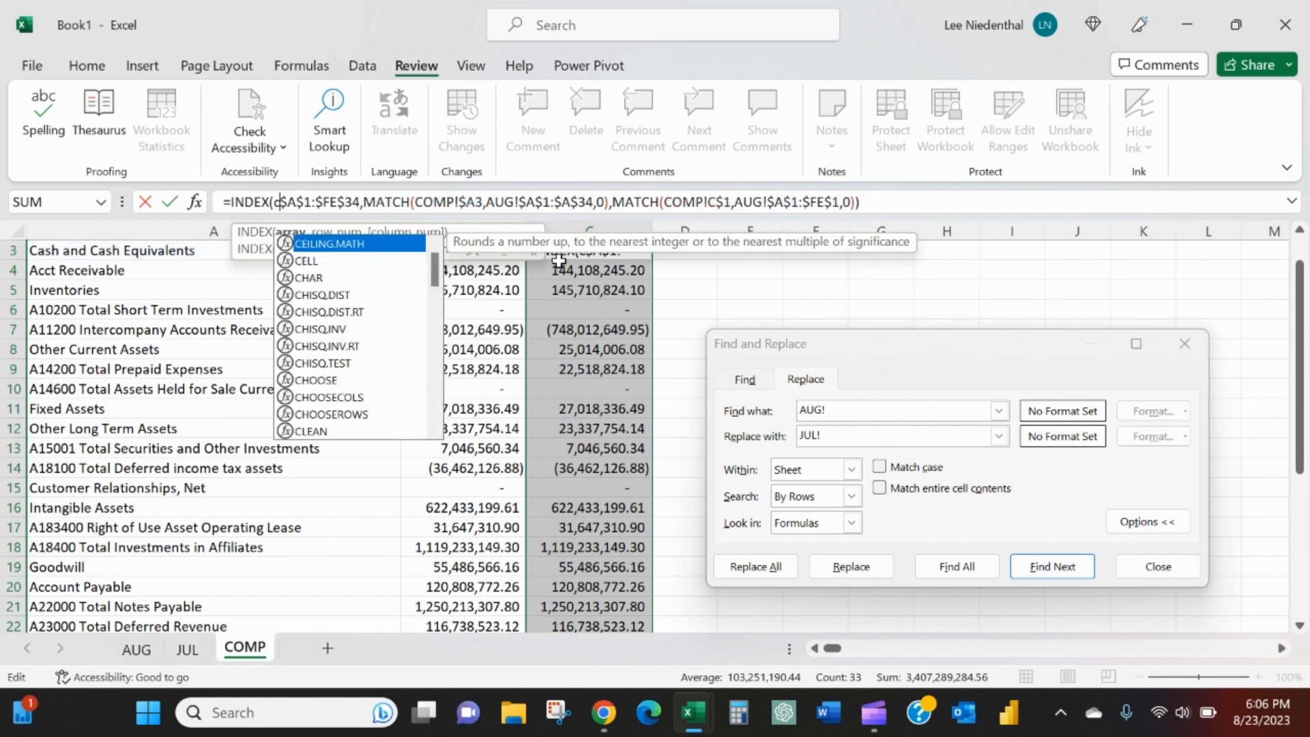
{"action": "key", "text": "Escape"}
{"action": "key", "text": "Escape"}
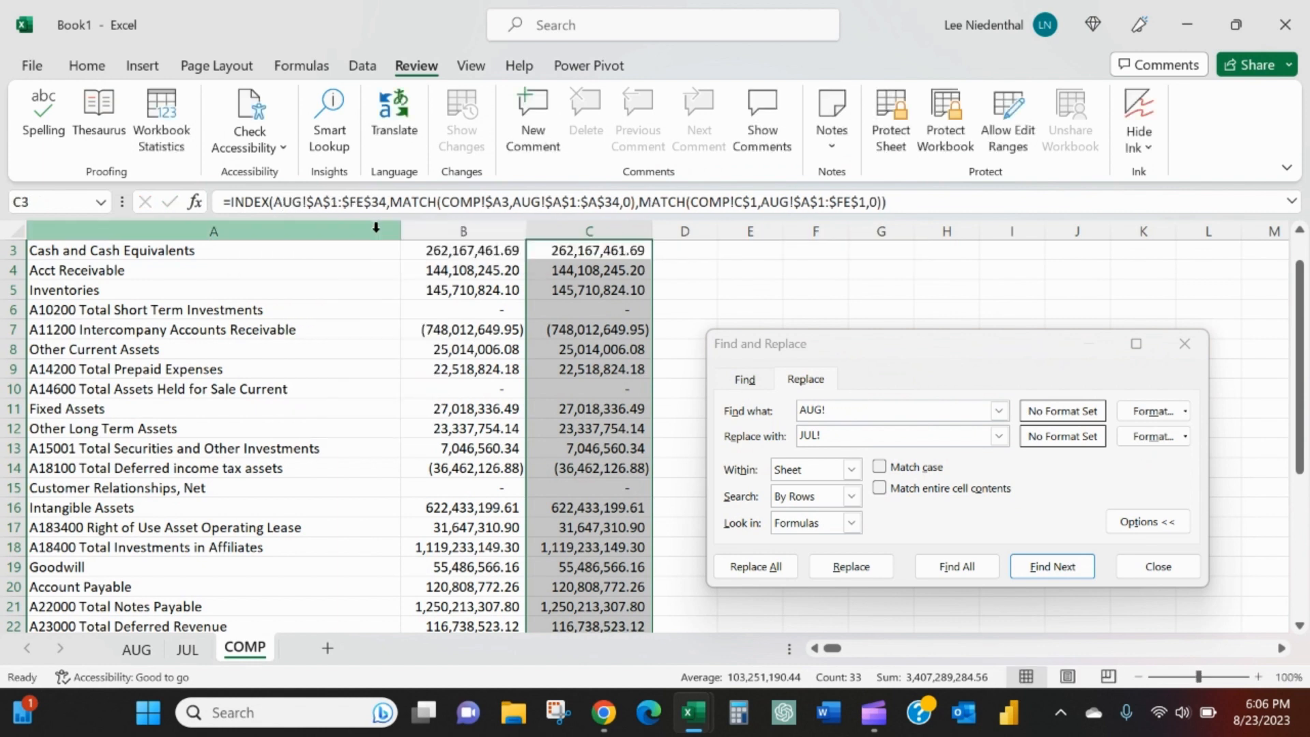
- Re-enter AUG! as the search text from C3's formula and replace all matches with JUL!
{"action": "left_click", "coordinate": [280, 204]}
{"action": "left_click_drag", "start_coordinate": [280, 204], "coordinate": [308, 210]}
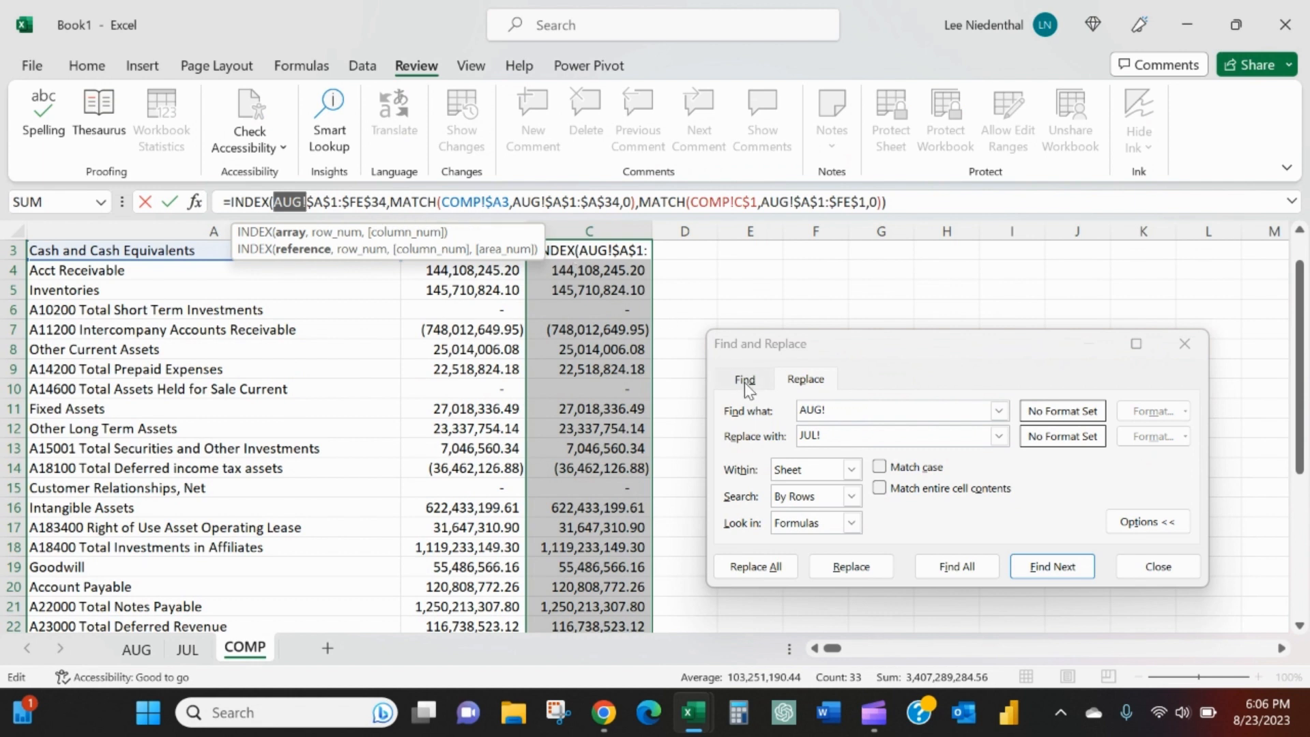
{"action": "left_click", "coordinate": [849, 410]}
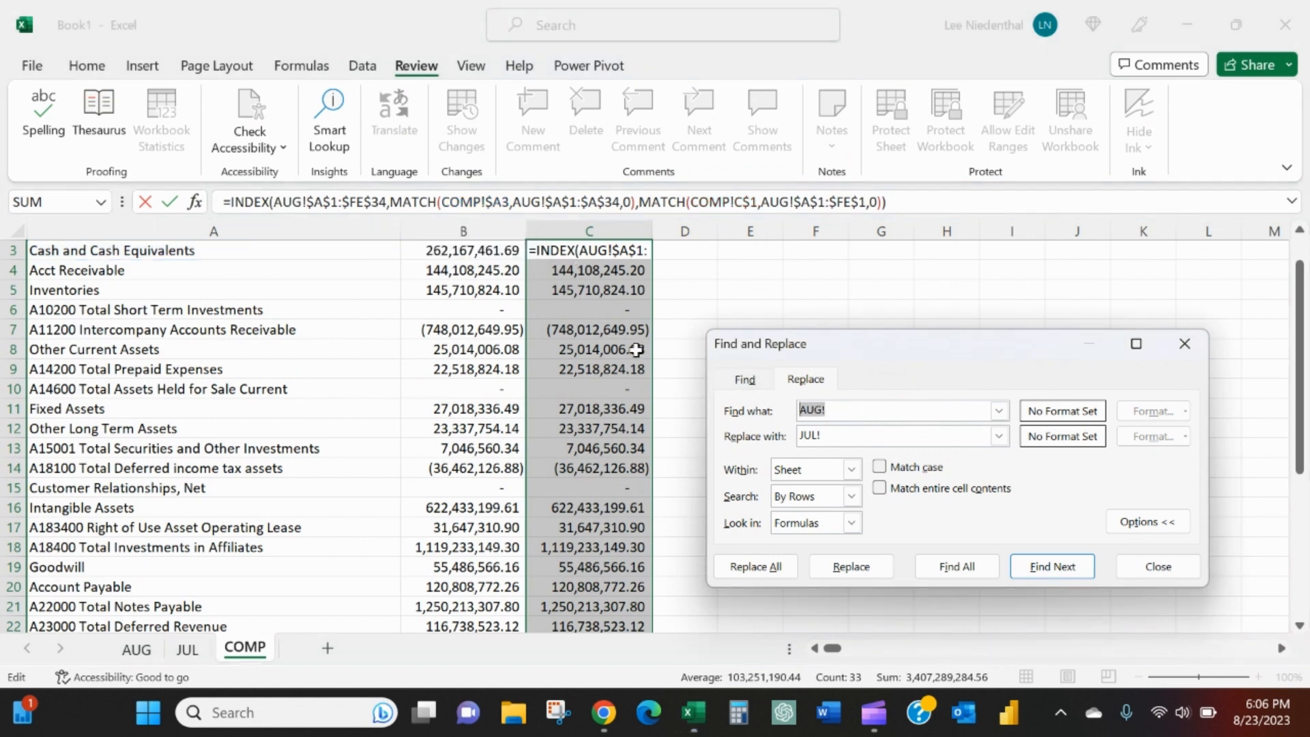
{"action": "key", "text": "BackSpace"}
{"action": "left_click", "coordinate": [773, 567]}
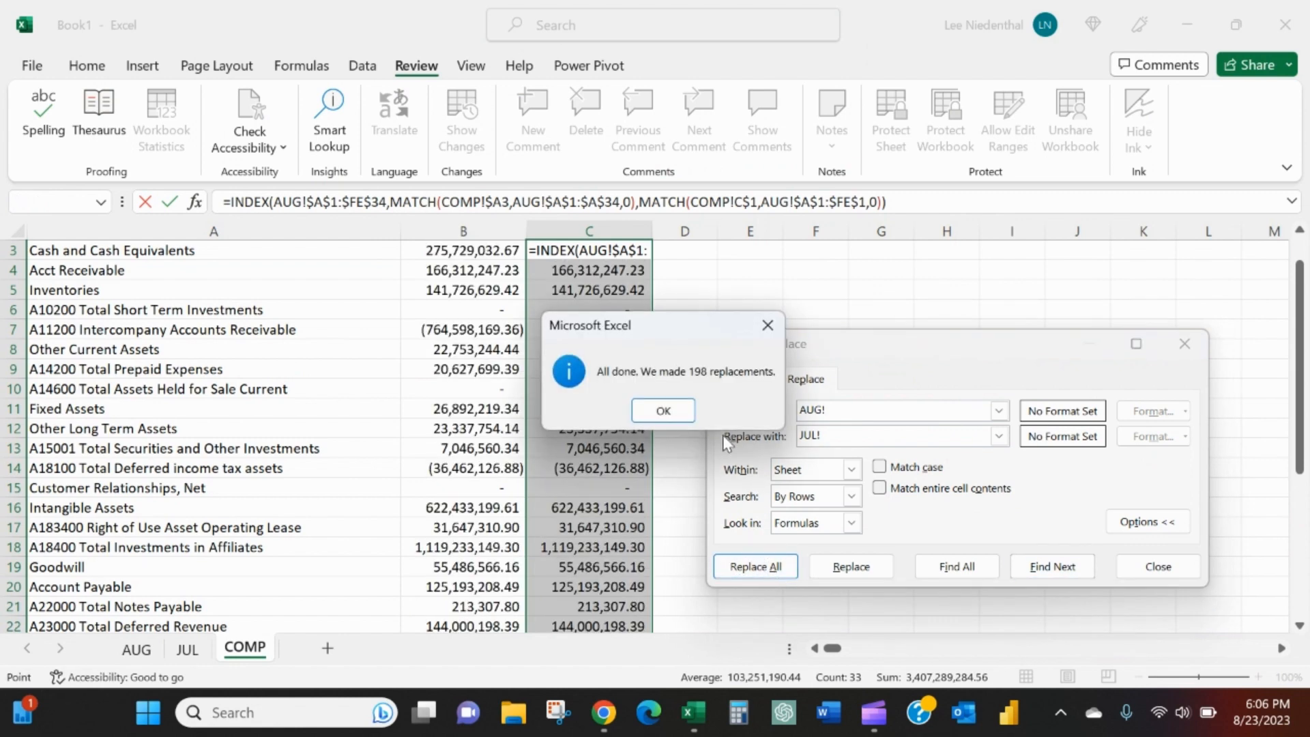
{"action": "left_click", "coordinate": [669, 413]}
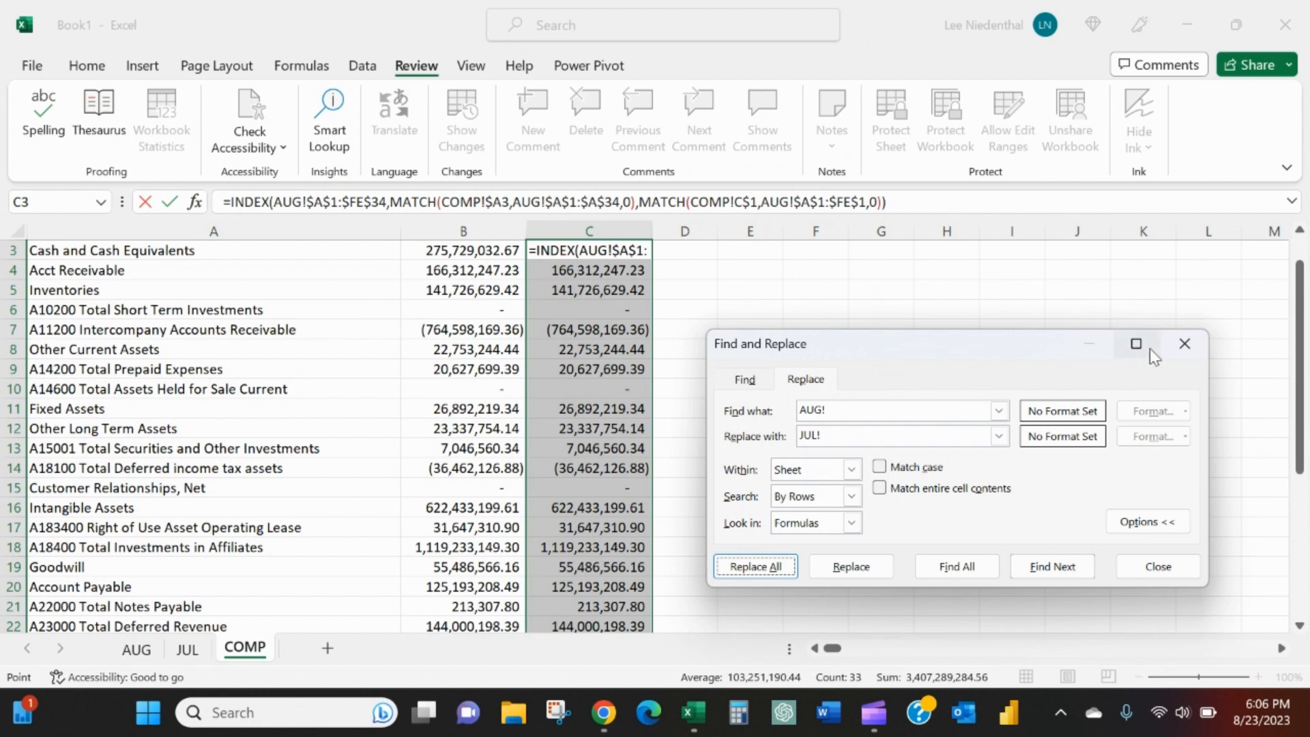
{"action": "left_click", "coordinate": [1184, 344]}
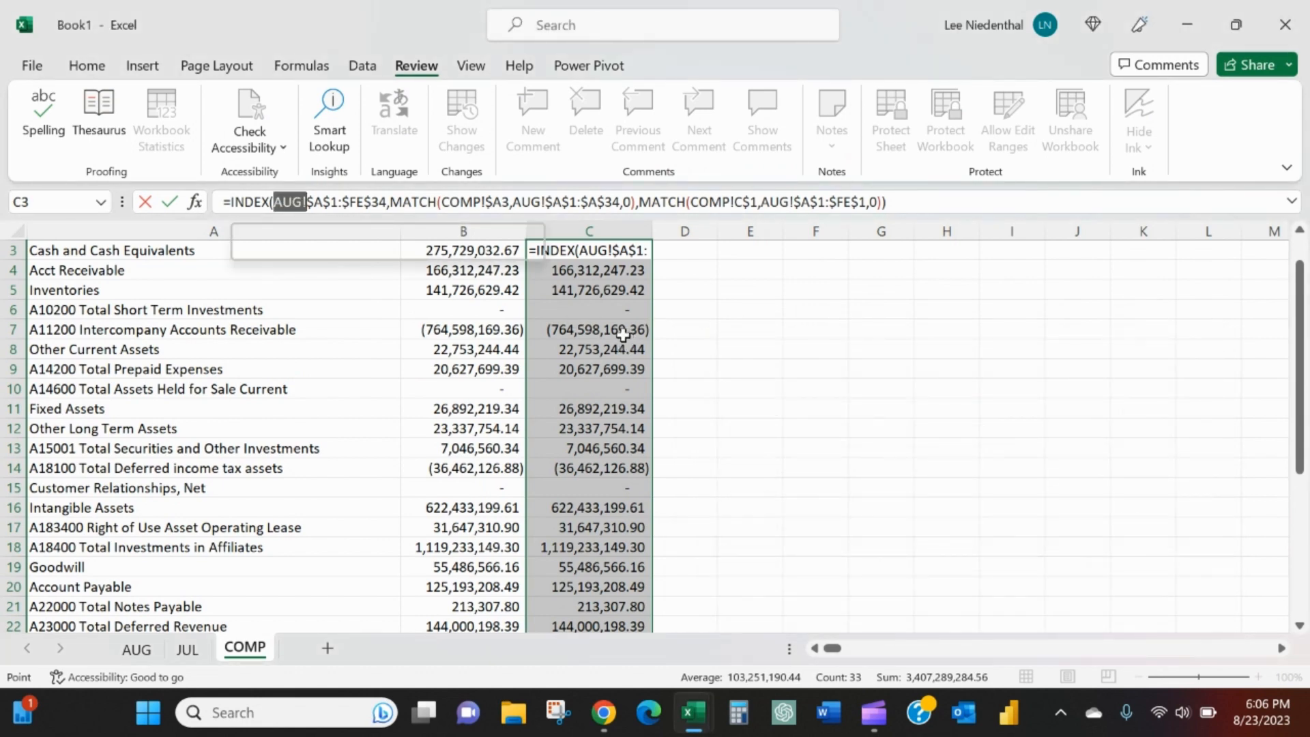
- Compare the sheet references in the L001 AUG and L001 JUL formulas in columns B and C
{"action": "left_click", "coordinate": [608, 331]}
{"action": "scroll", "coordinate": [591, 357], "scroll_direction": "up", "scroll_amount": 1}
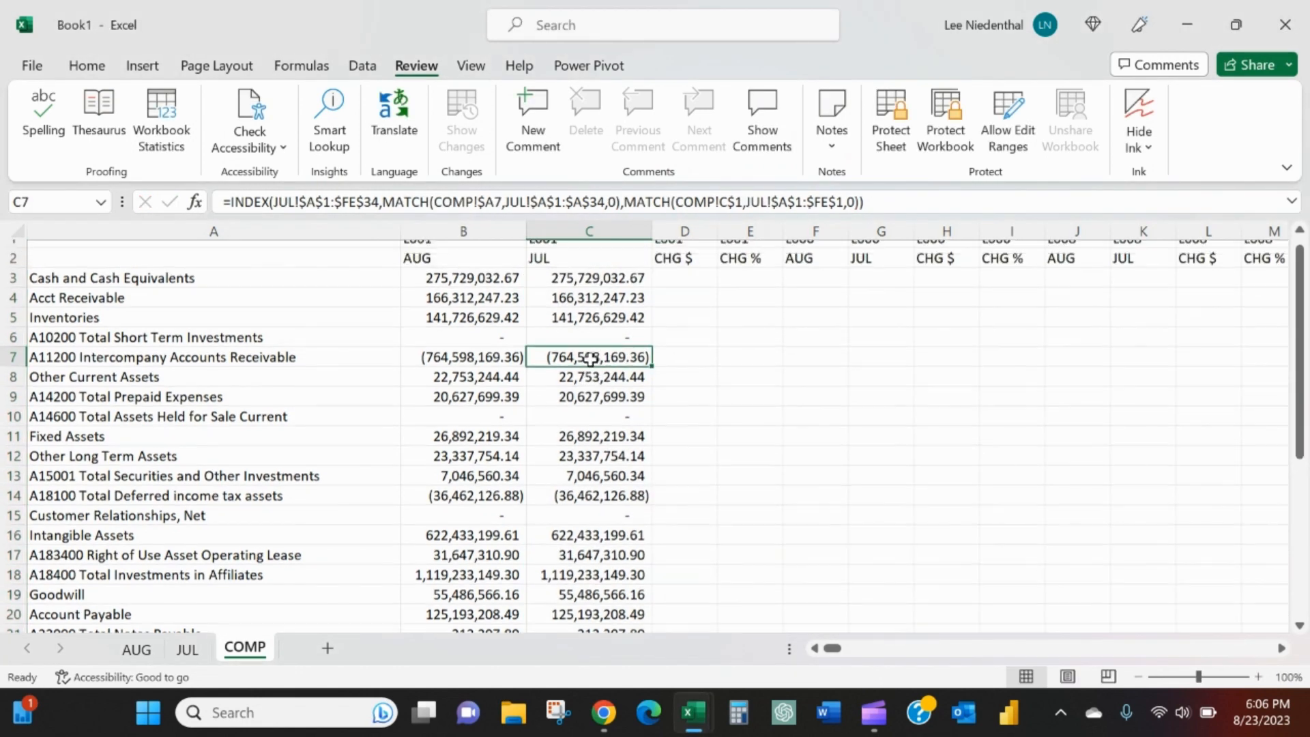
{"action": "left_click", "coordinate": [556, 291]}
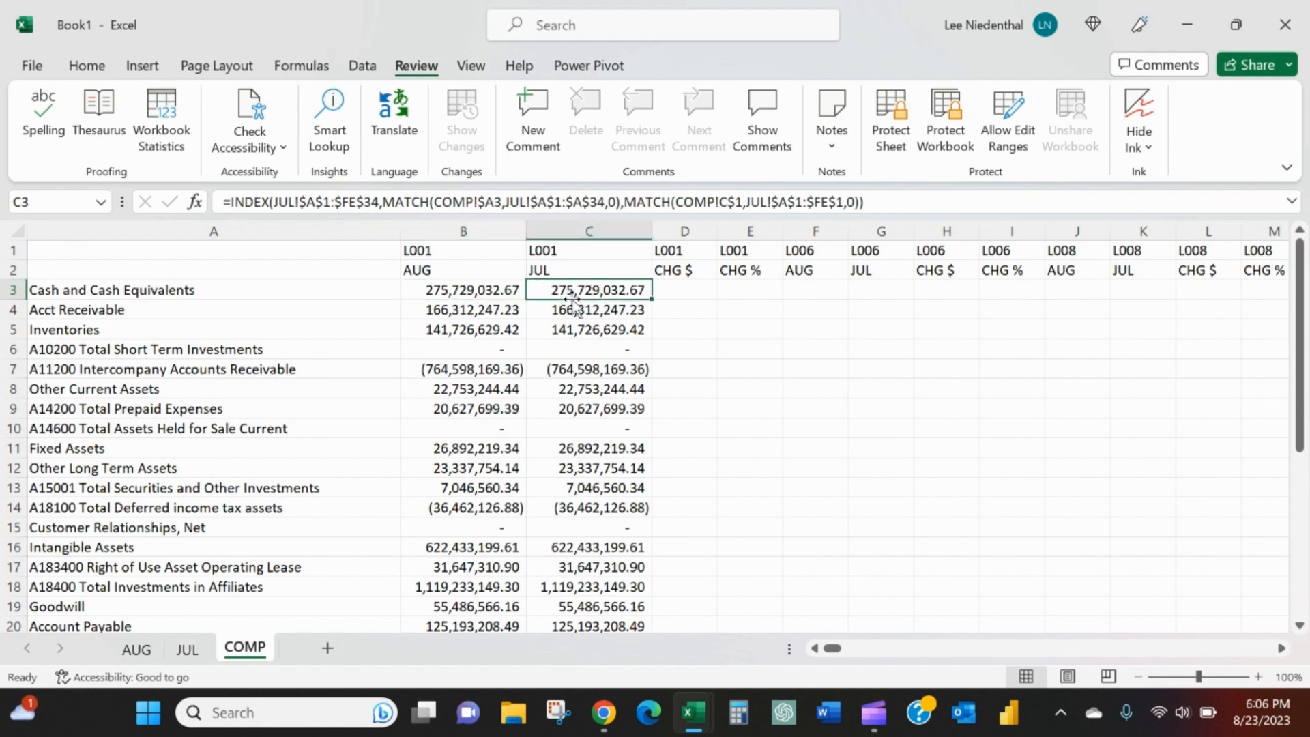
{"action": "left_click", "coordinate": [490, 294]}
{"action": "left_click", "coordinate": [571, 294]}
{"action": "left_click", "coordinate": [588, 349]}
{"action": "left_click", "coordinate": [468, 329]}
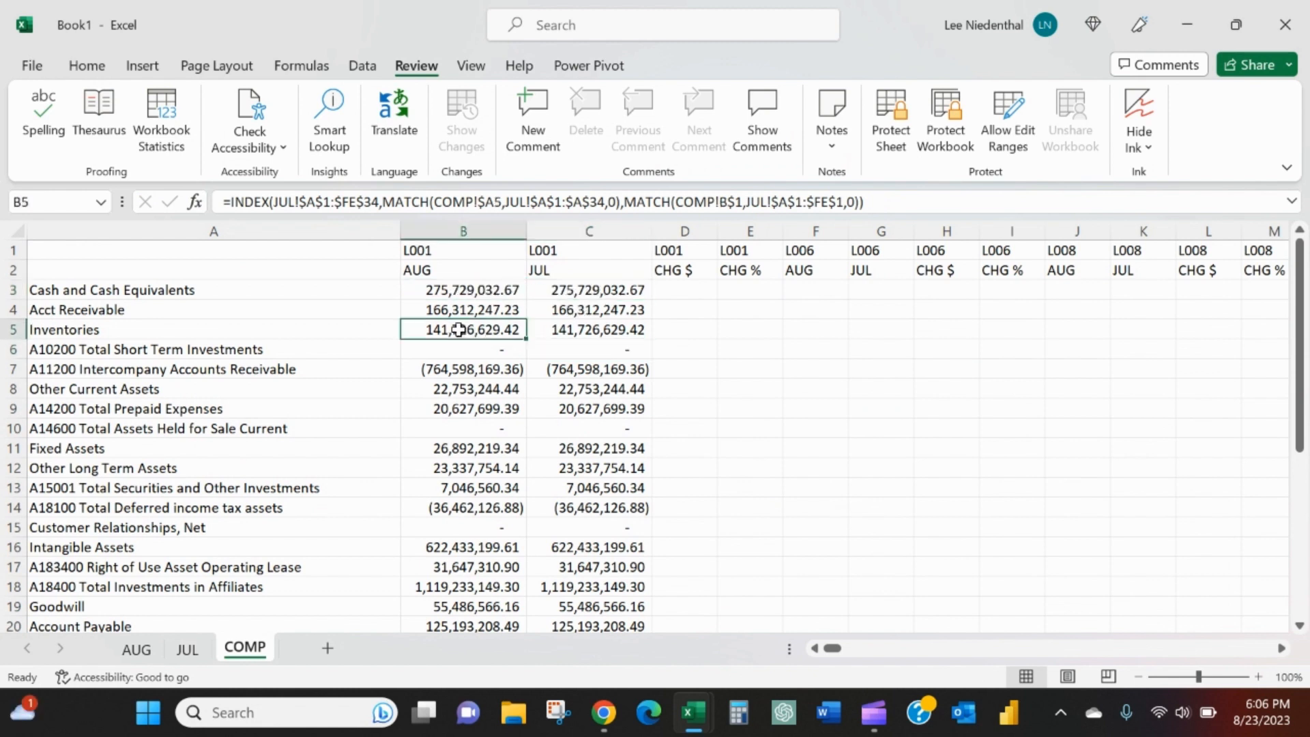
- Replace all JUL! references with AUG! in the L001 AUG column B formulas
{"action": "left_click", "coordinate": [463, 235]}
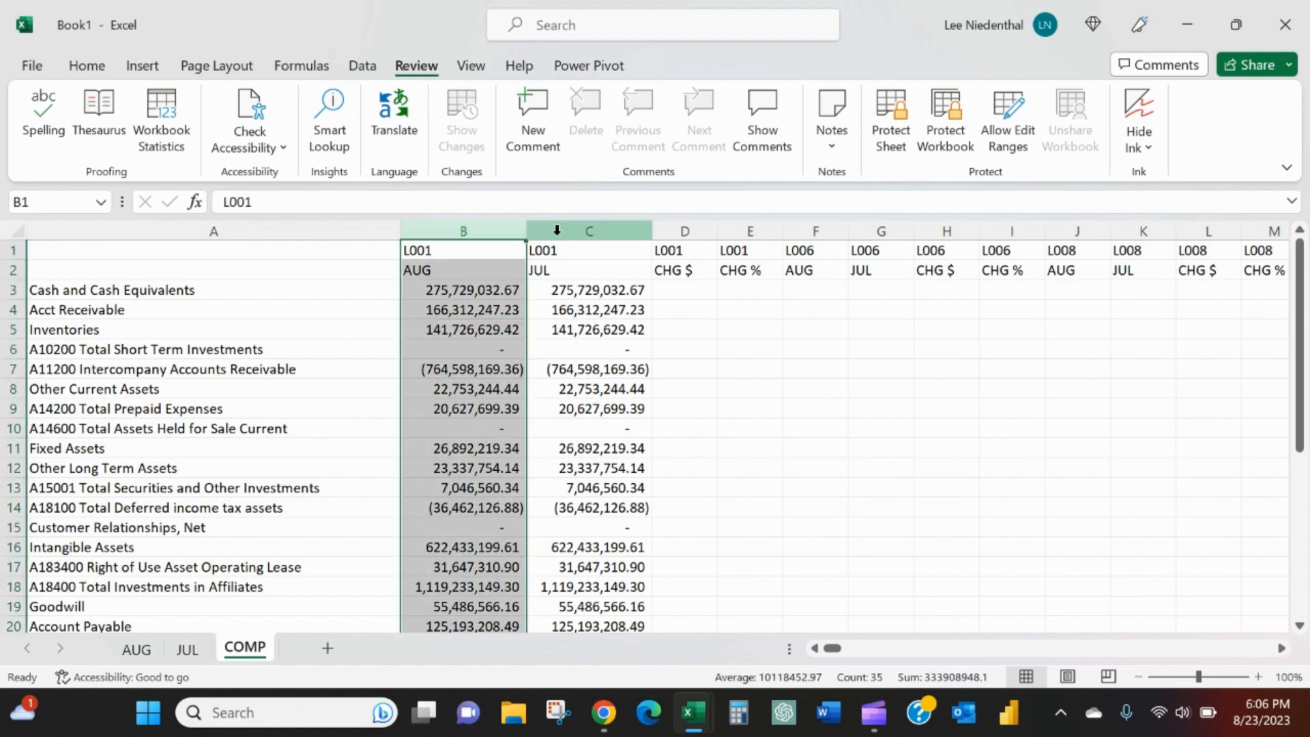
{"action": "key", "text": "ctrl+h"}
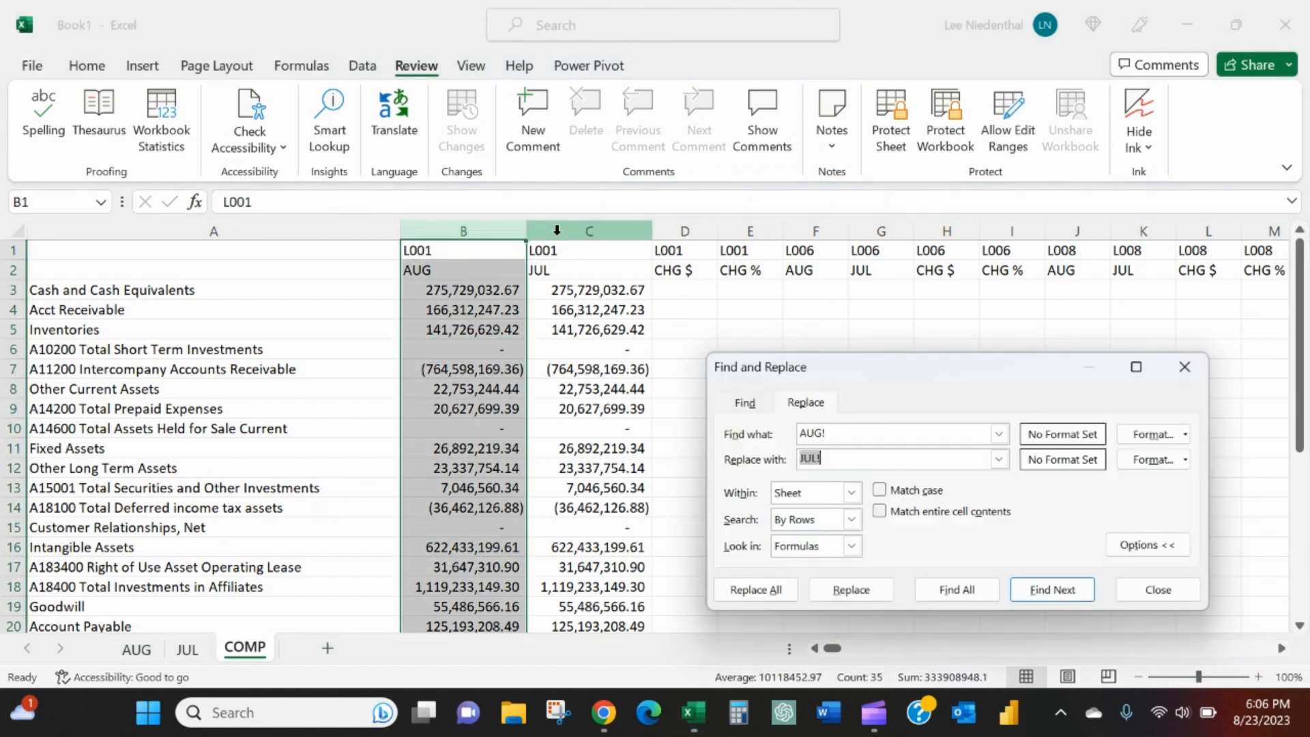
{"action": "key", "text": "shift+Tab"}
{"action": "type", "text": "JUL"}
{"action": "key", "text": "Tab"}
{"action": "left_click", "coordinate": [765, 596]}
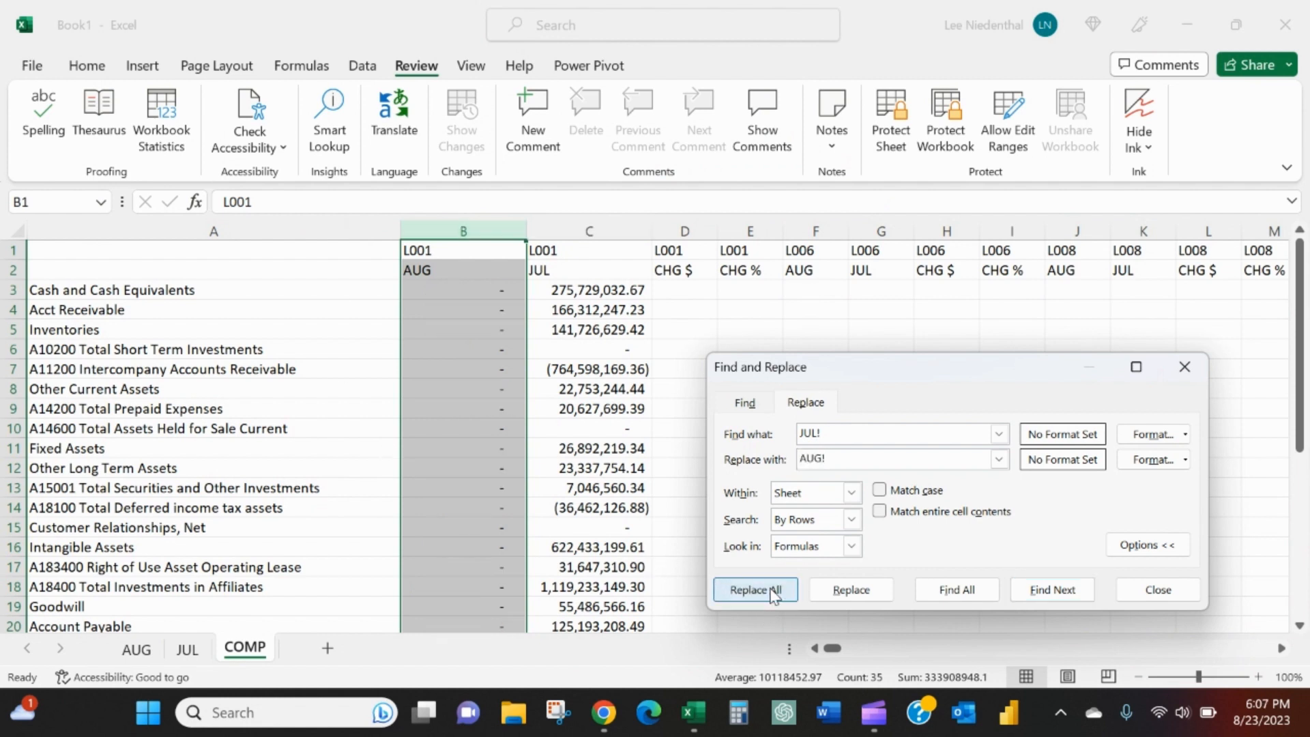
{"action": "left_click", "coordinate": [664, 411]}
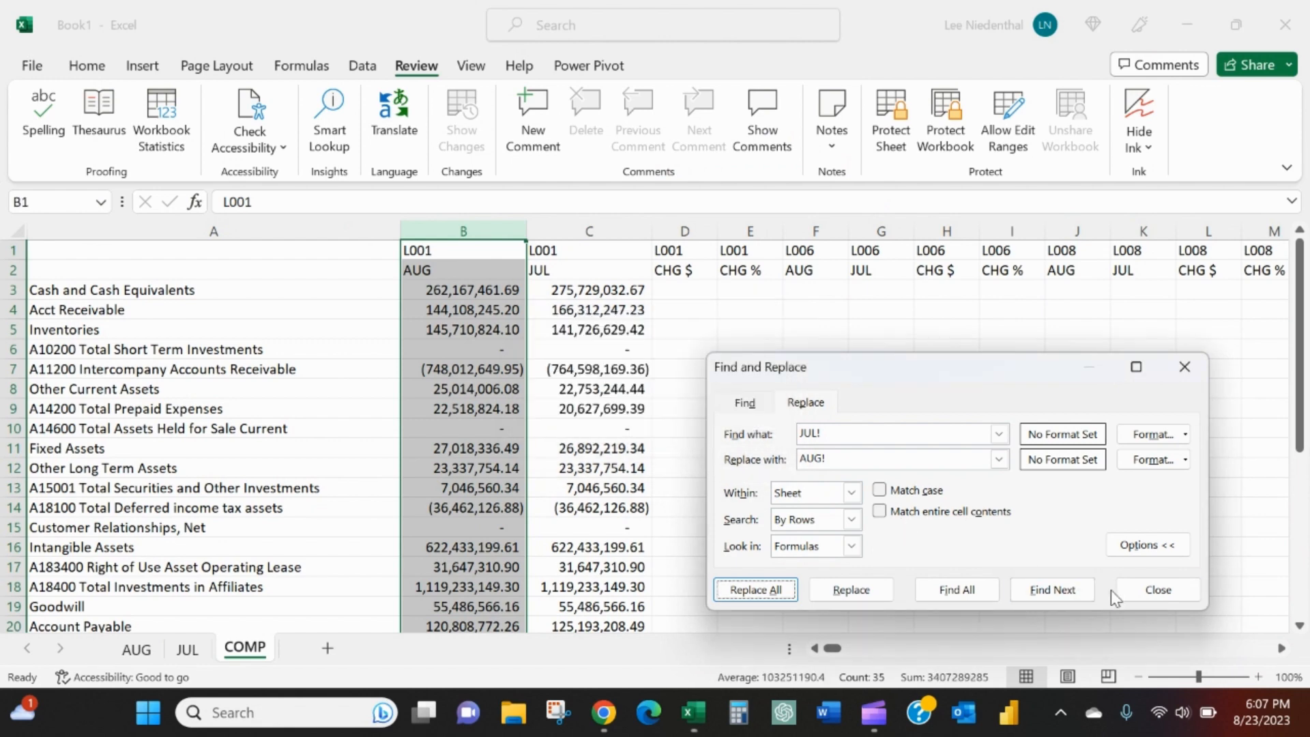
{"action": "left_click", "coordinate": [1153, 591]}
- Compare the formulas and balances in columns B and C for cash and A24000 Total Payroll and Other Benefit Liabilities
{"action": "left_click", "coordinate": [469, 290]}
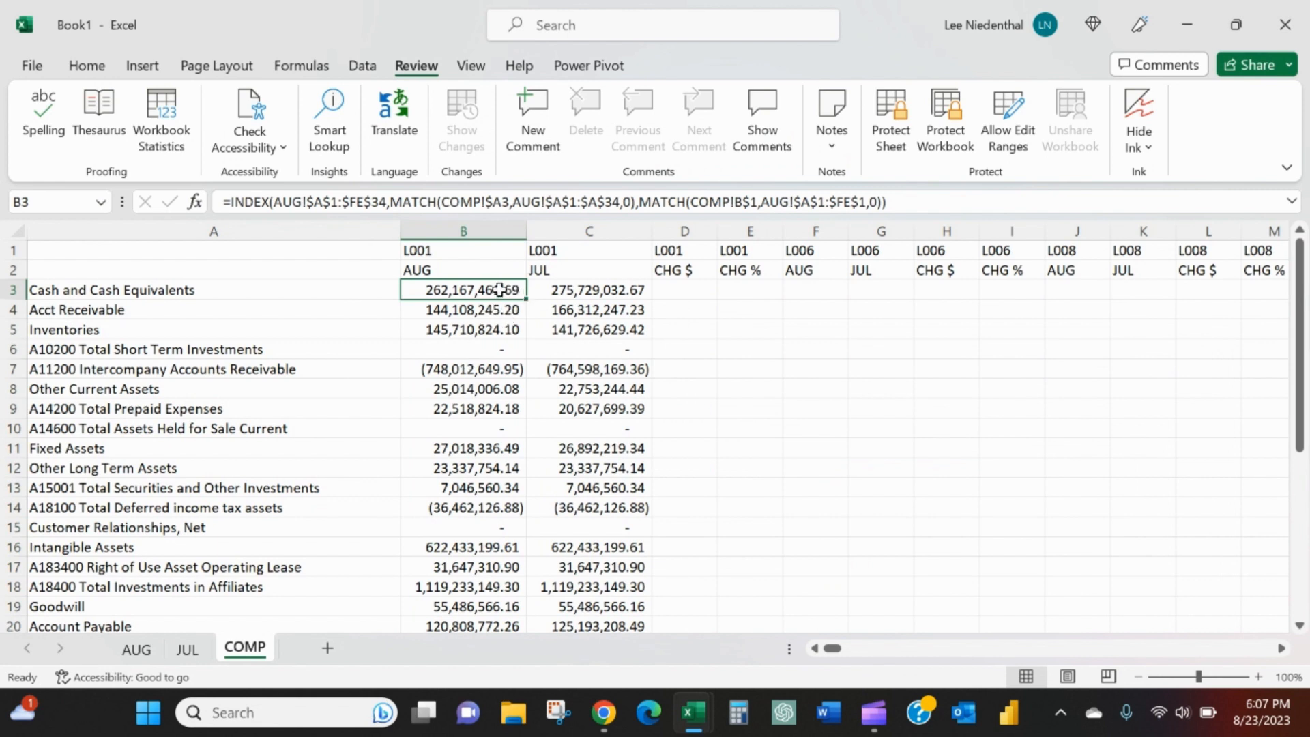
{"action": "left_click", "coordinate": [593, 290]}
{"action": "scroll", "coordinate": [595, 541], "scroll_direction": "down", "scroll_amount": 4}
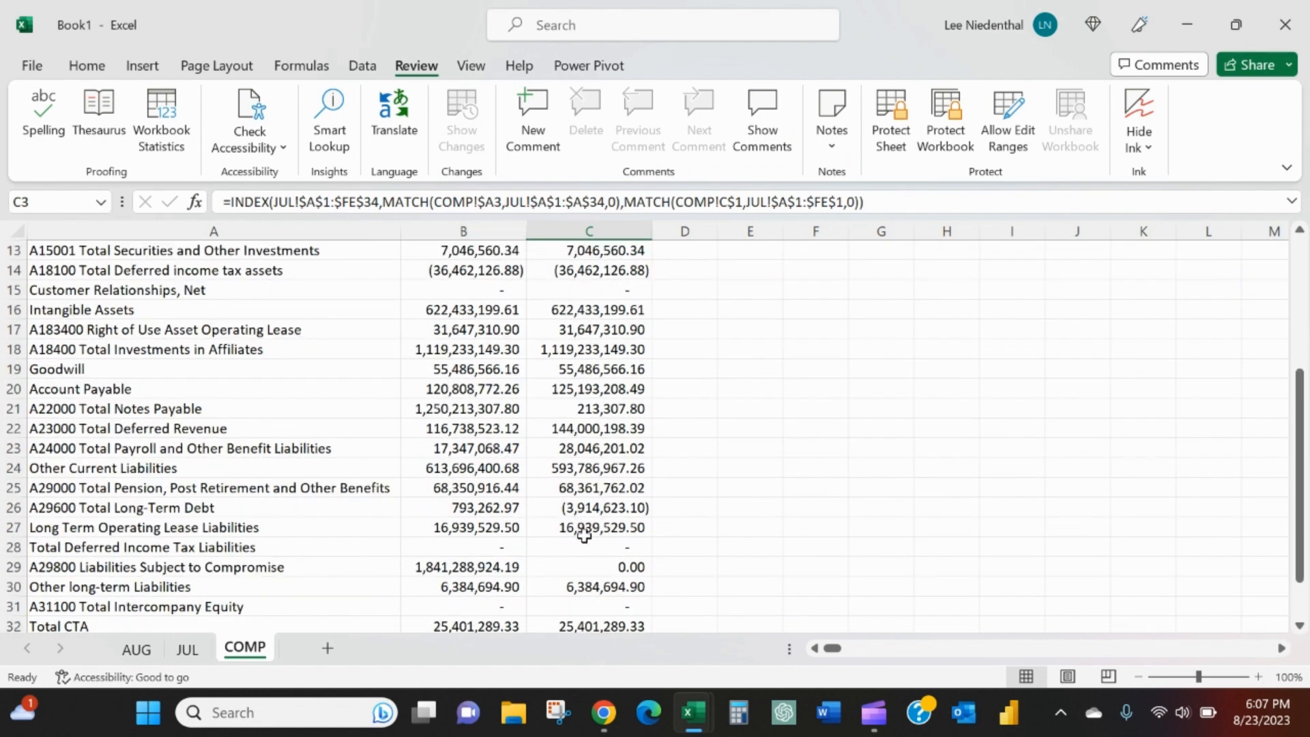
{"action": "scroll", "coordinate": [586, 536], "scroll_direction": "down", "scroll_amount": 2}
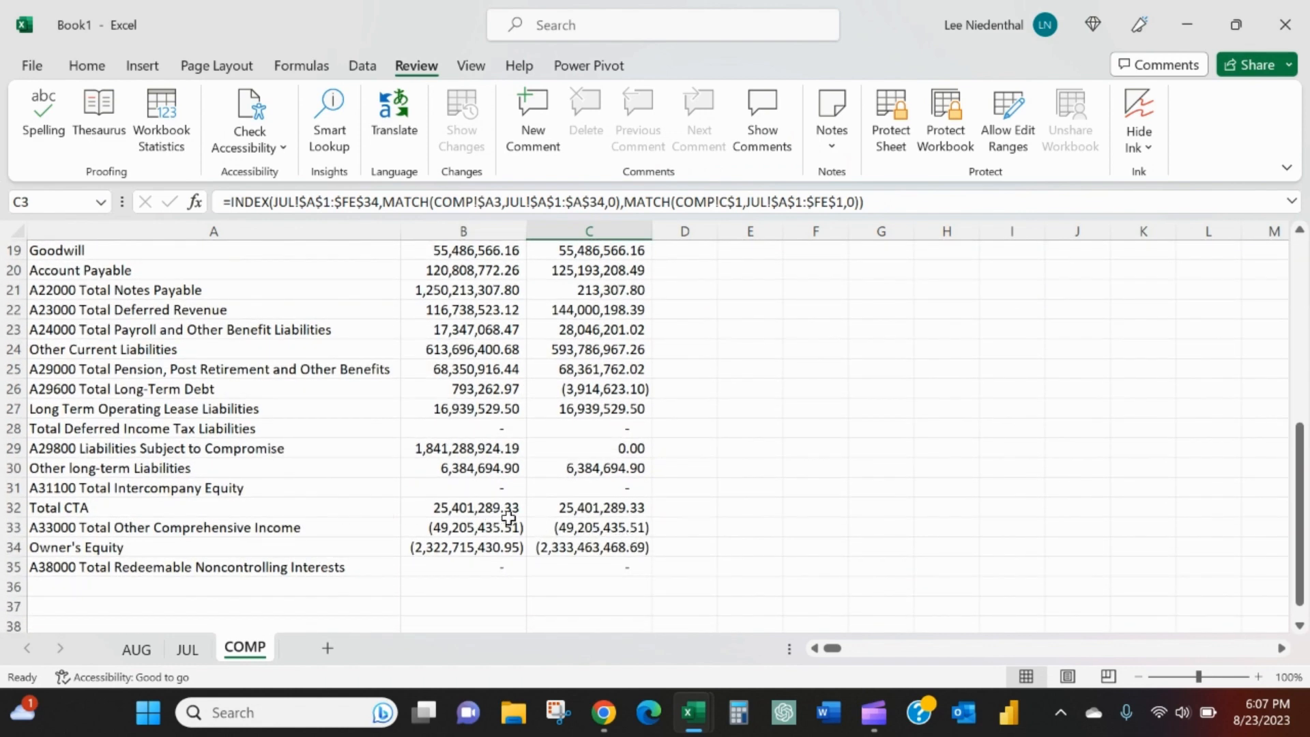
{"action": "scroll", "coordinate": [684, 556], "scroll_direction": "up", "scroll_amount": 2}
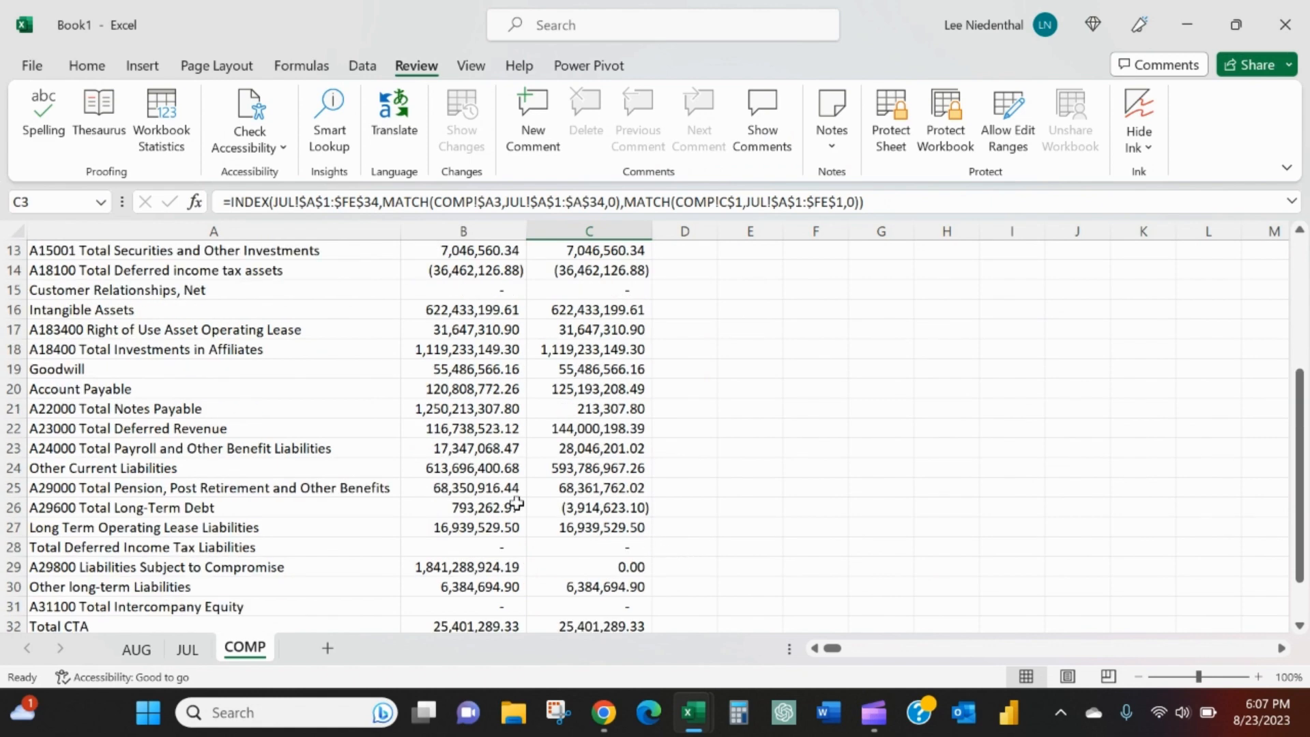
{"action": "left_click_drag", "start_coordinate": [456, 452], "coordinate": [495, 447]}
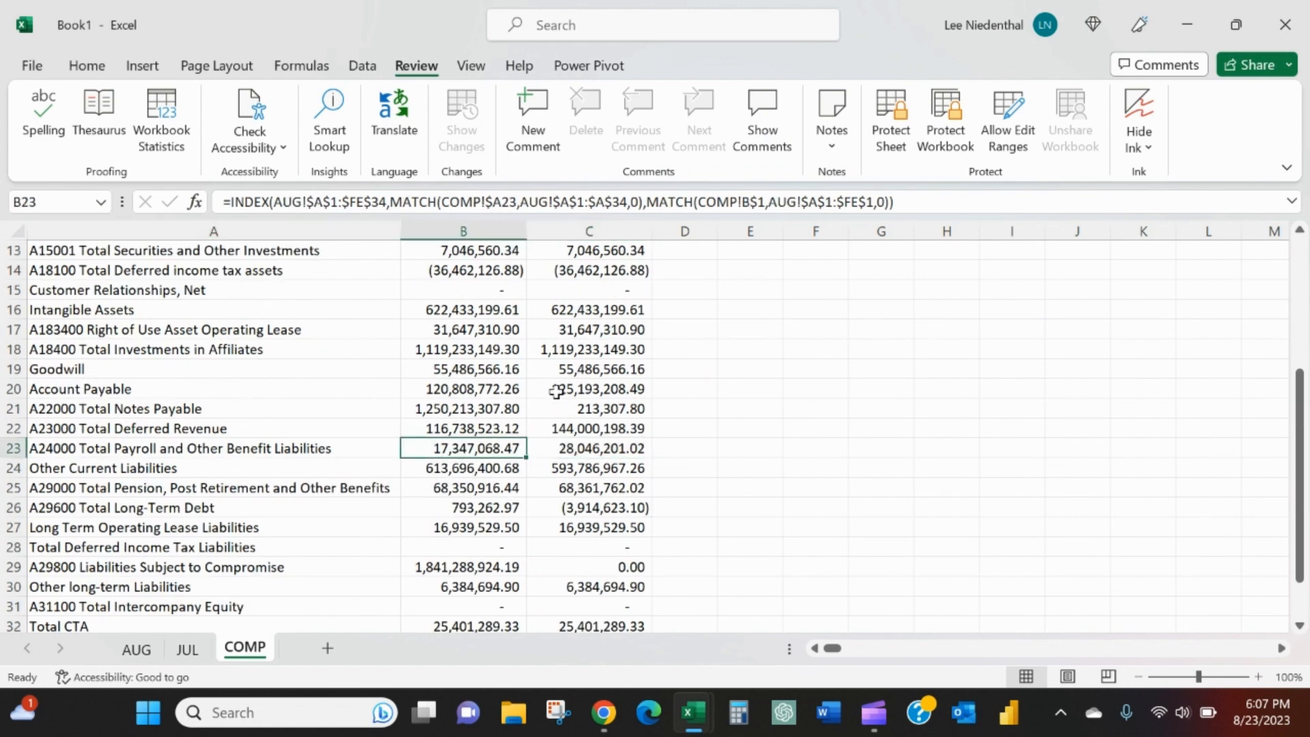
{"action": "left_click", "coordinate": [585, 449]}
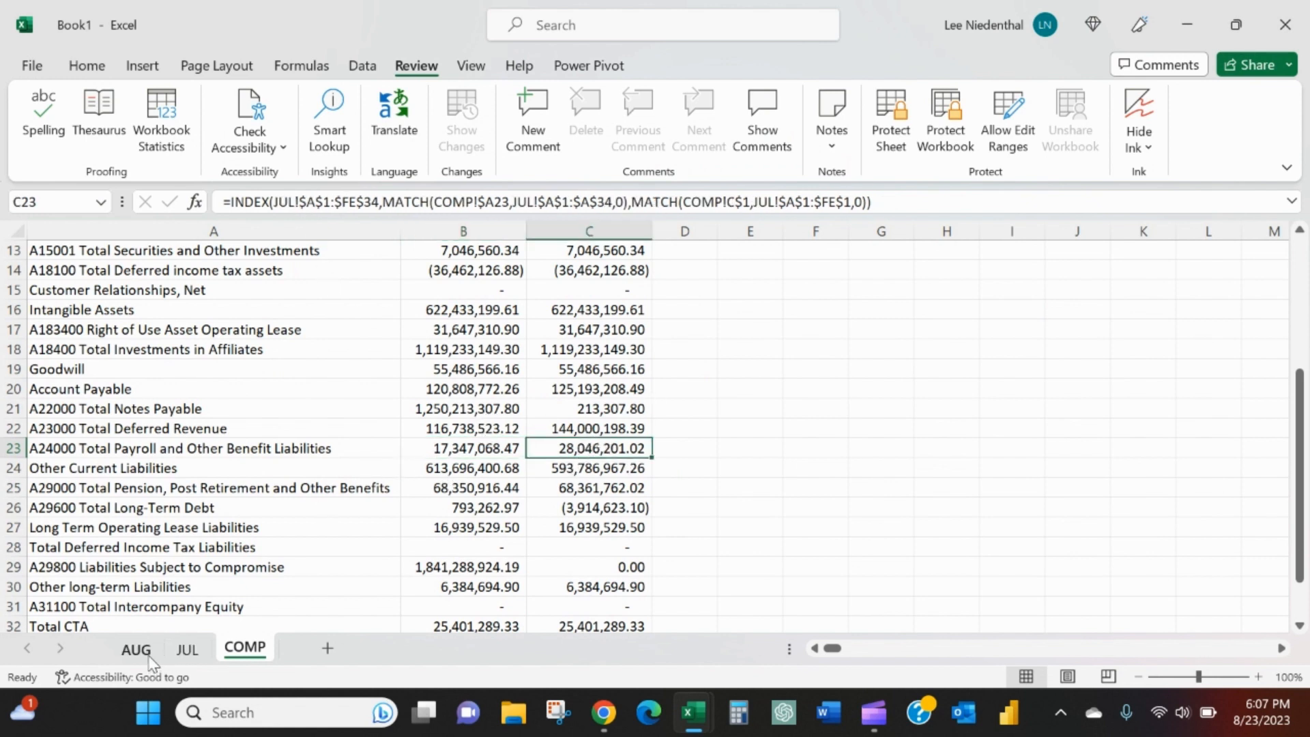
- Fit column A of the JUL sheet to its account names
{"action": "left_click", "coordinate": [188, 649]}
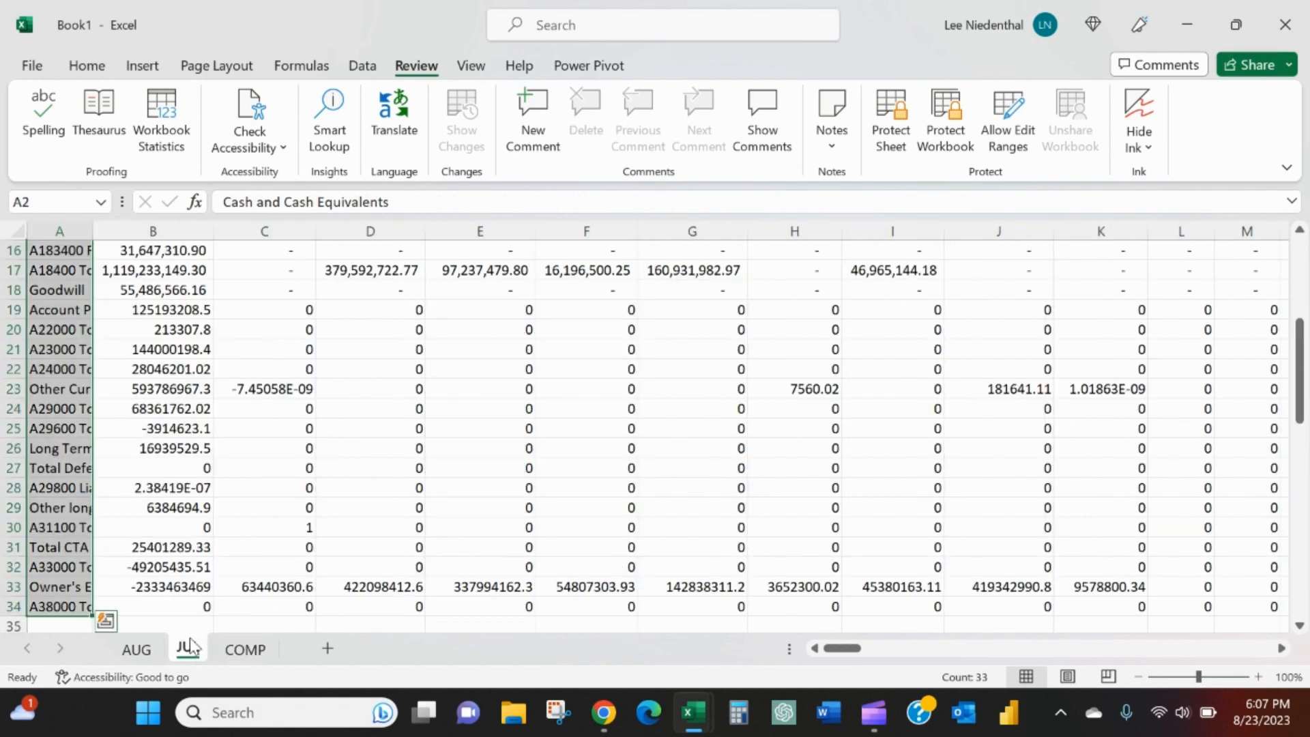
{"action": "double_click", "coordinate": [96, 235]}
{"action": "scroll", "coordinate": [242, 415], "scroll_direction": "up", "scroll_amount": 3}
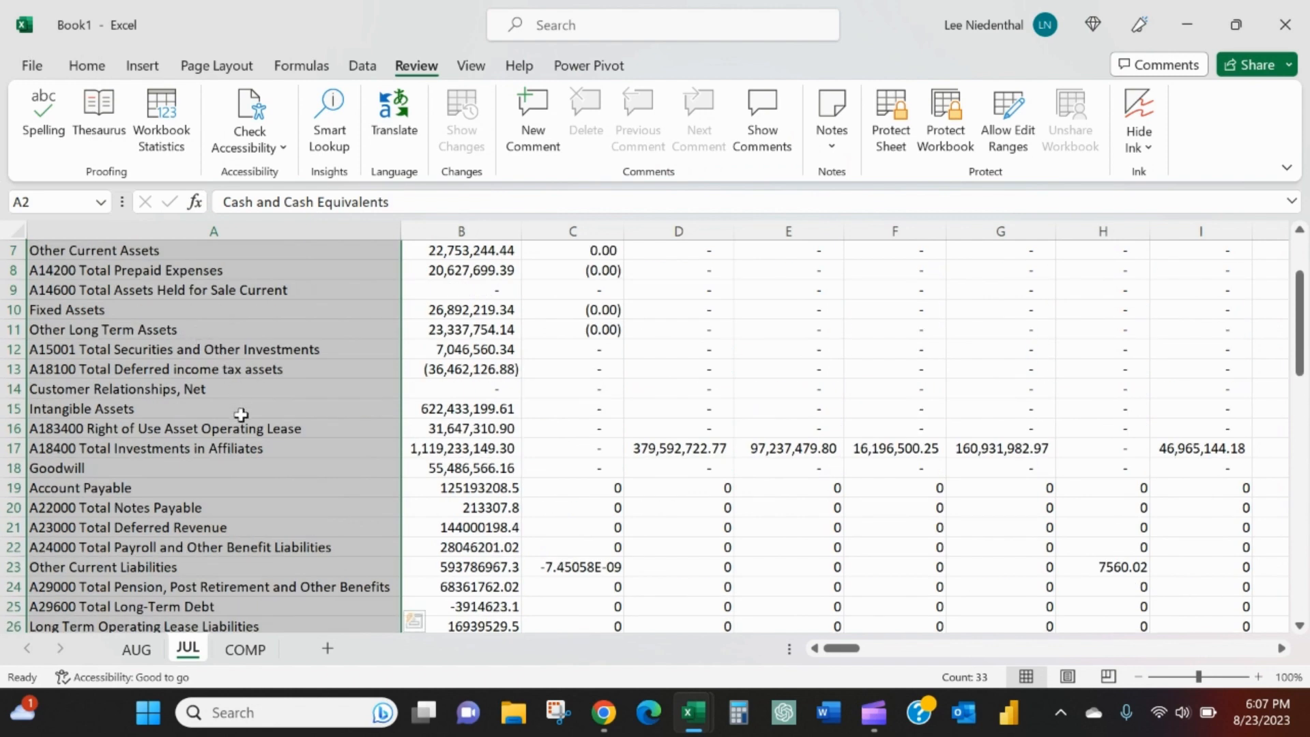
{"action": "scroll", "coordinate": [242, 415], "scroll_direction": "up", "scroll_amount": 1}
{"action": "scroll", "coordinate": [242, 415], "scroll_direction": "down", "scroll_amount": 2}
- Apply the comma number style to the L001 A24000 Total Payroll balance in B22 on the JUL sheet
{"action": "left_click_drag", "start_coordinate": [281, 489], "coordinate": [409, 496]}
{"action": "left_click", "coordinate": [413, 488]}
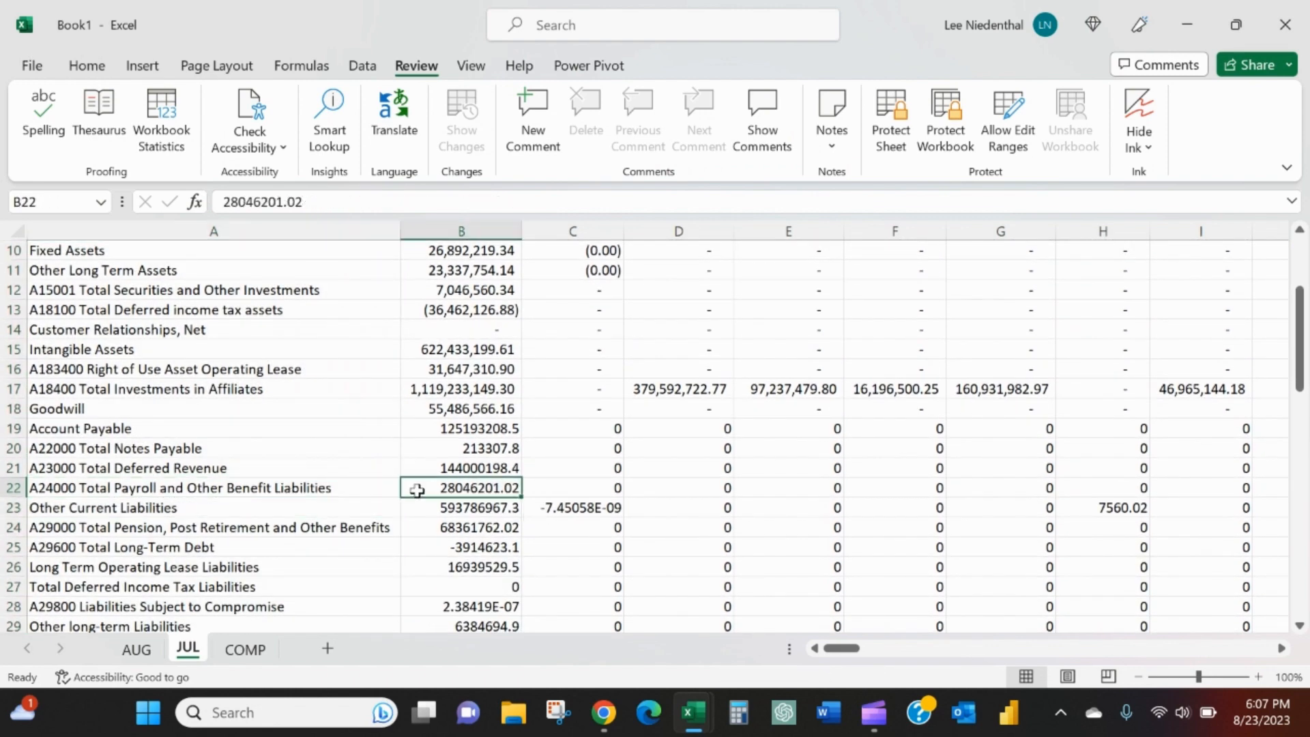
{"action": "left_click", "coordinate": [87, 65]}
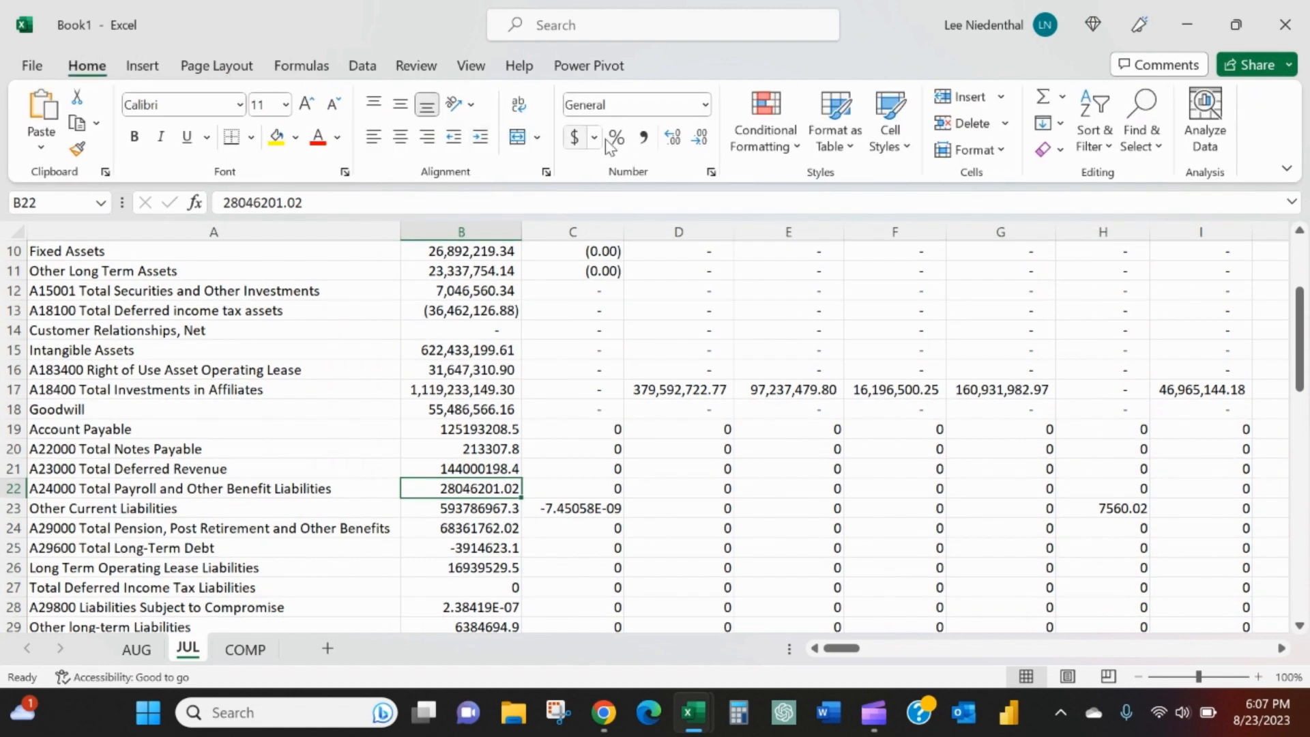
{"action": "left_click", "coordinate": [642, 137]}
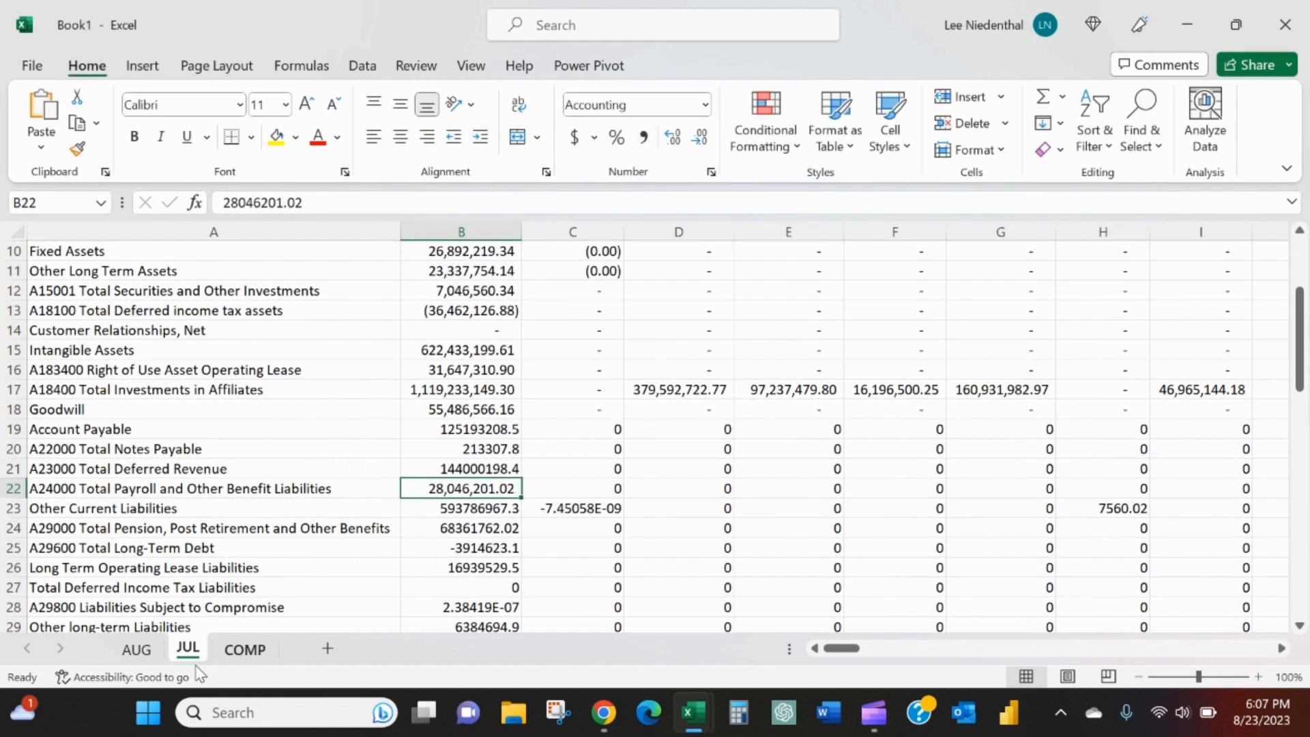
- Fit column A of the AUG sheet to its account names and check the A24000 Total Payroll balance against COMP's B23
{"action": "left_click", "coordinate": [236, 656]}
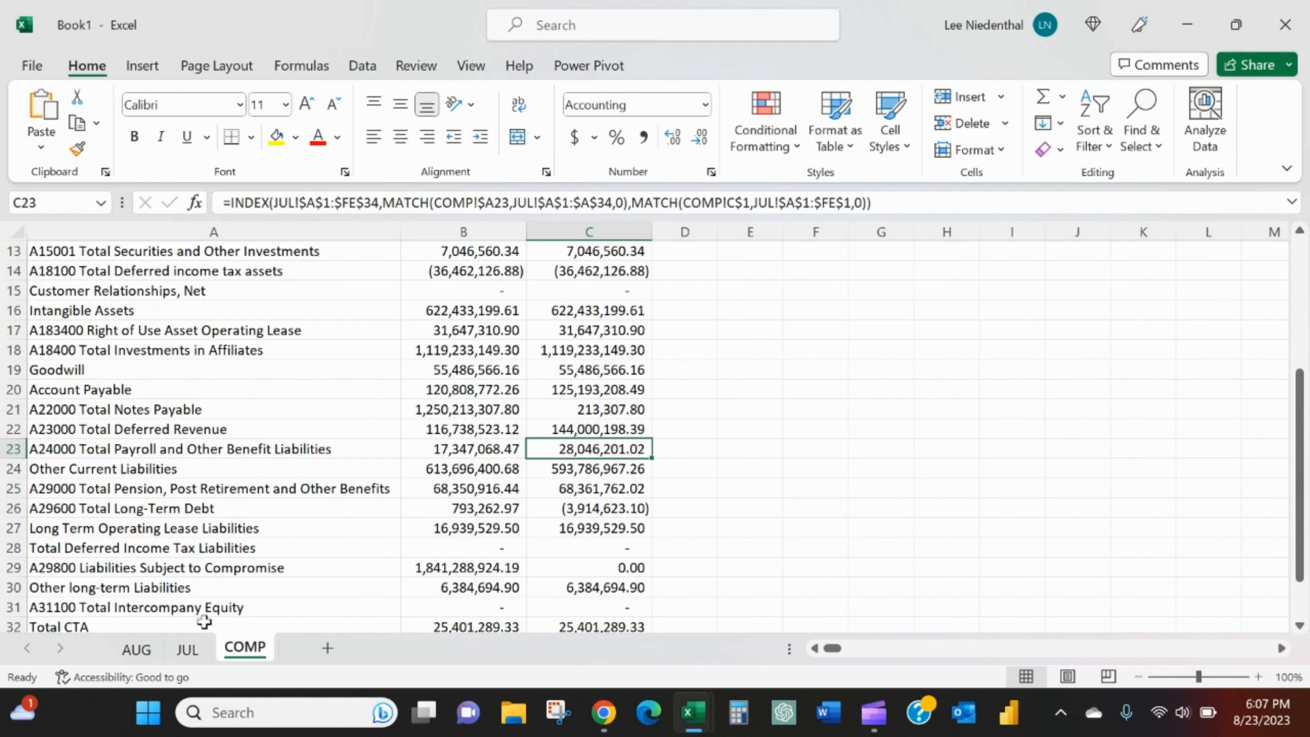
{"action": "left_click", "coordinate": [440, 451]}
{"action": "left_click", "coordinate": [136, 650]}
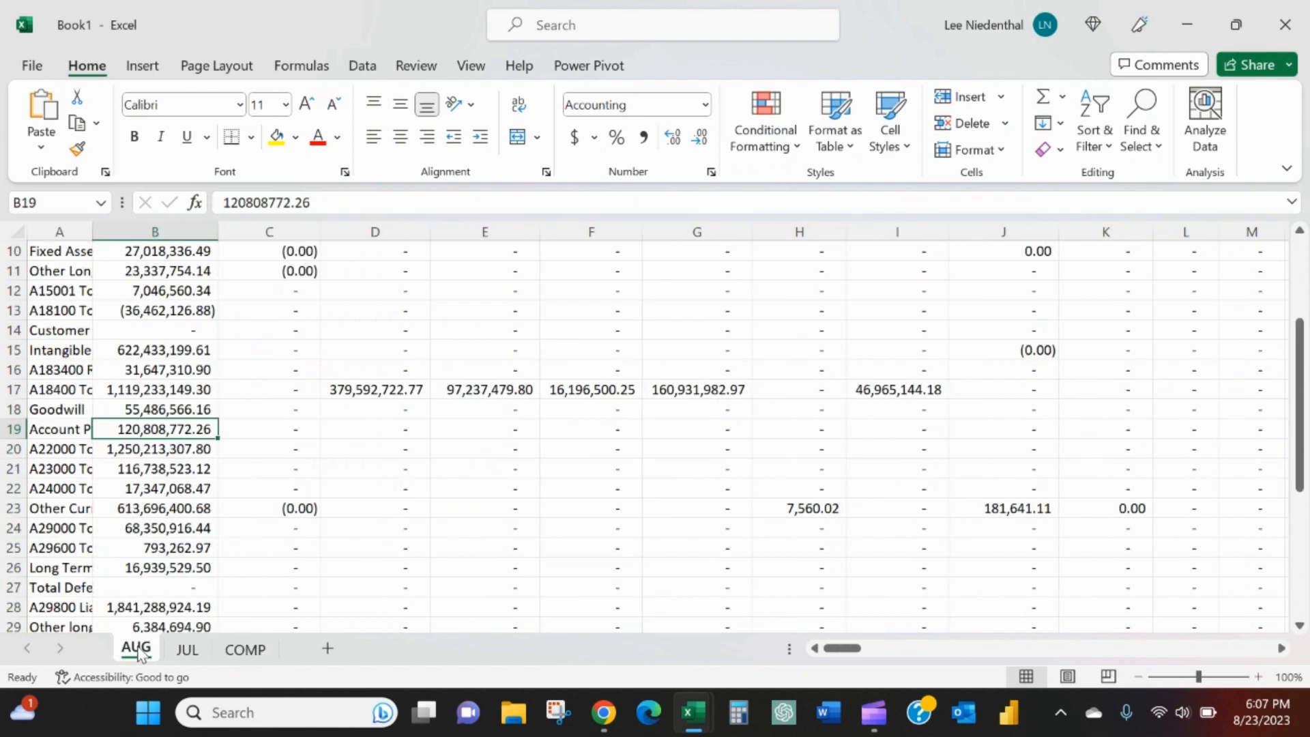
{"action": "scroll", "coordinate": [158, 537], "scroll_direction": "down", "scroll_amount": 1}
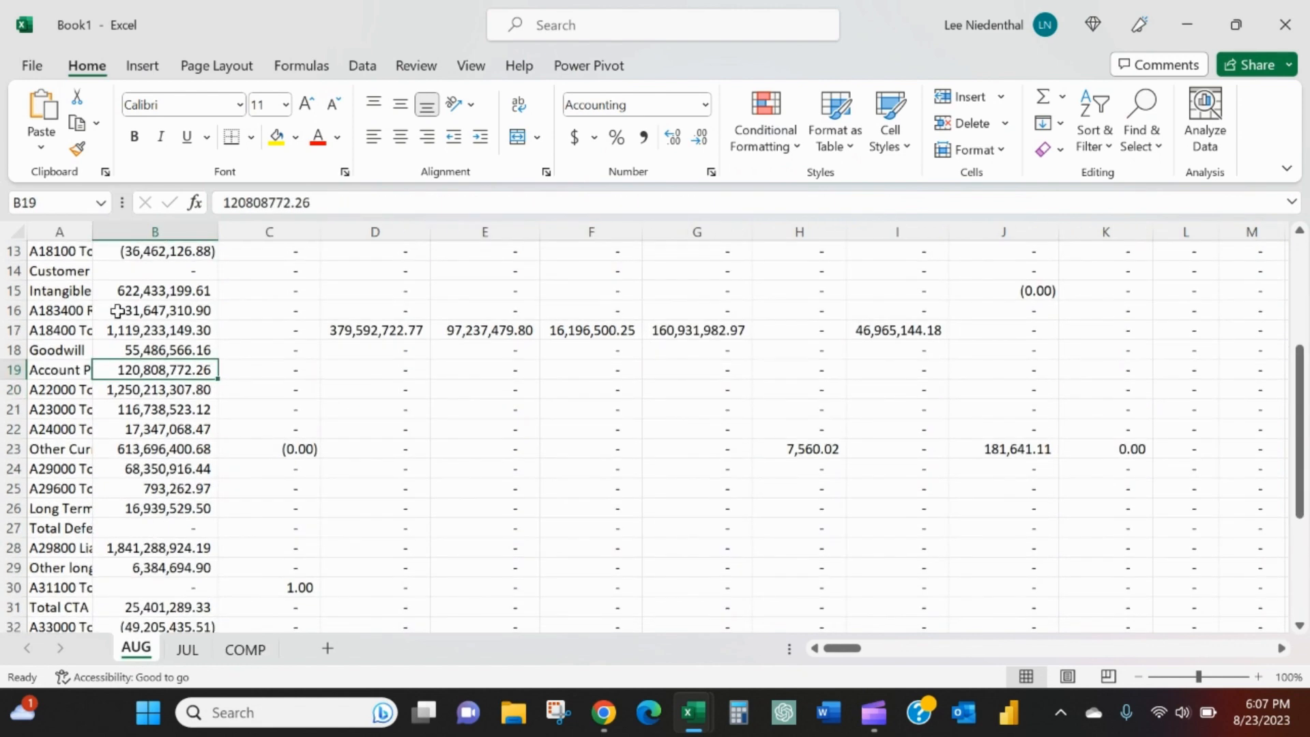
{"action": "double_click", "coordinate": [95, 237]}
{"action": "left_click", "coordinate": [96, 232]}
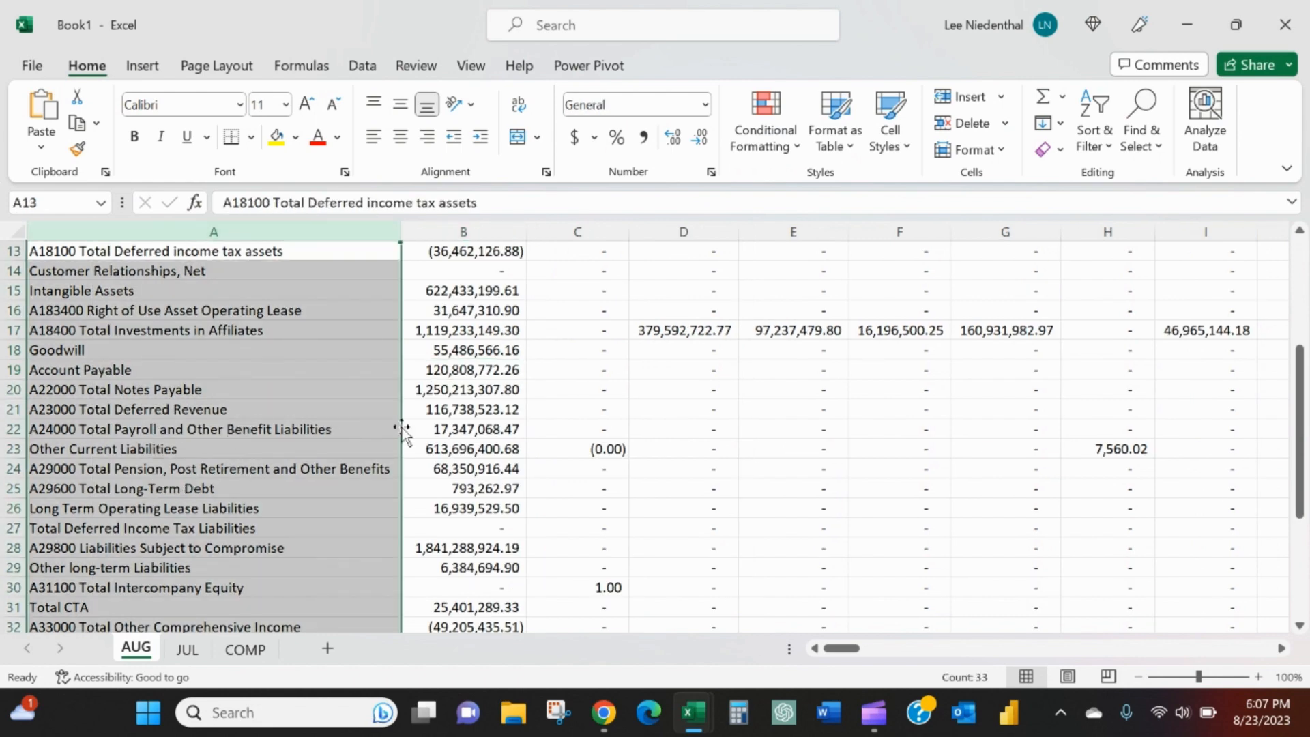
{"action": "left_click", "coordinate": [434, 428]}
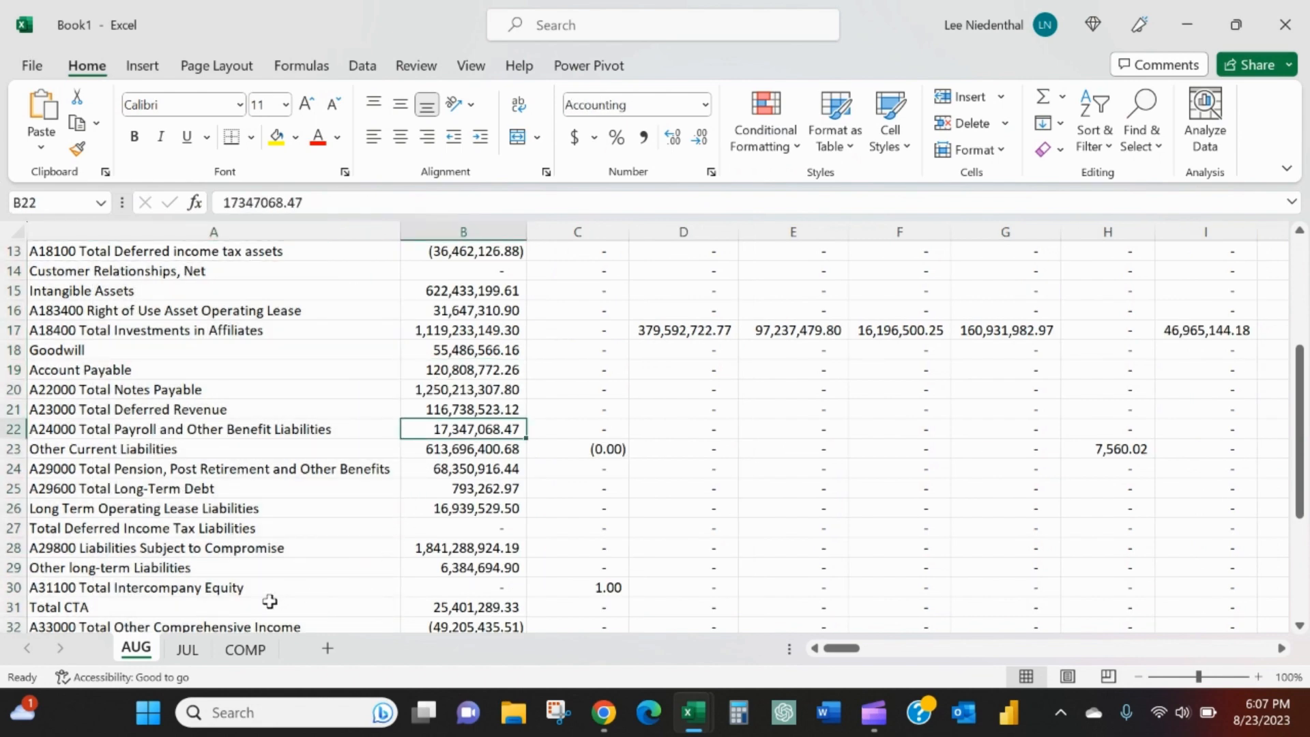
- Enter =B3-C3 in D3 of the COMP sheet as the L001 dollar change for Cash and Cash Equivalents
{"action": "left_click", "coordinate": [245, 649]}
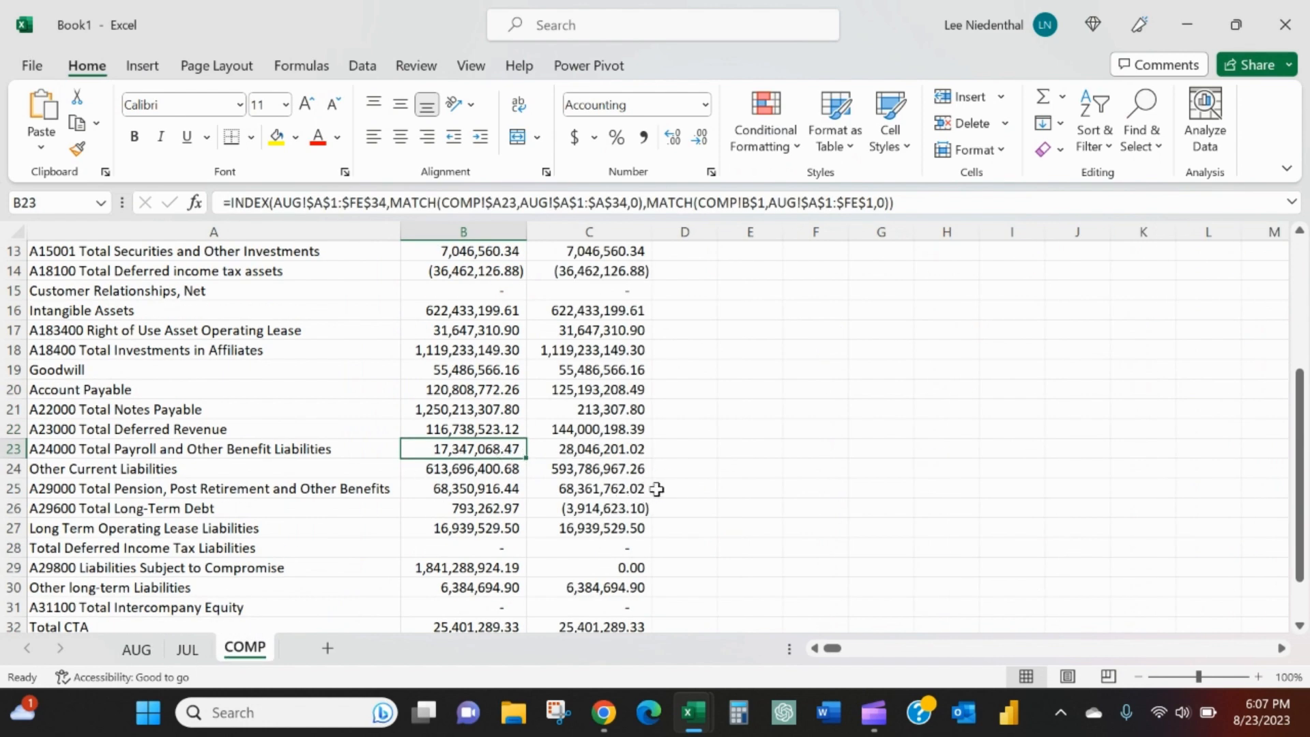
{"action": "key", "text": "ctrl+Up"}
{"action": "key", "text": "Down"}
{"action": "key", "text": "Down"}
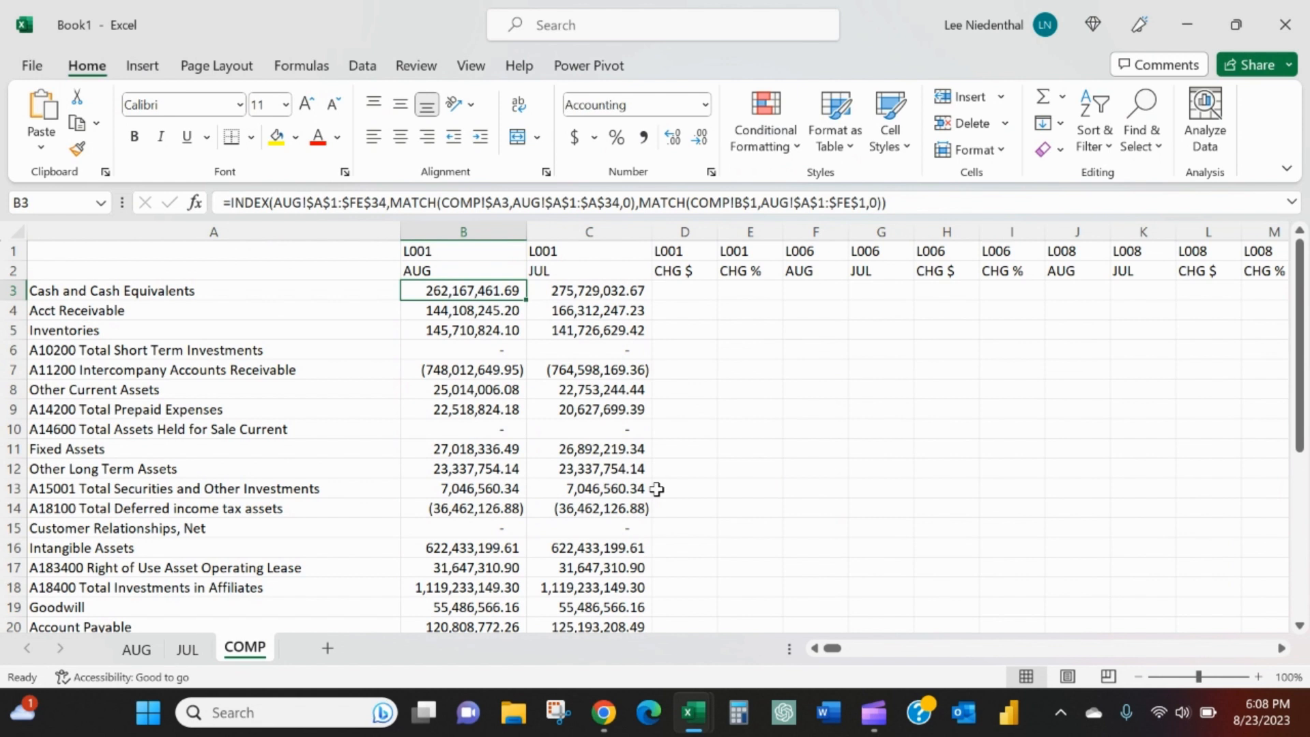
{"action": "key", "text": "Right"}
{"action": "key", "text": "Right"}
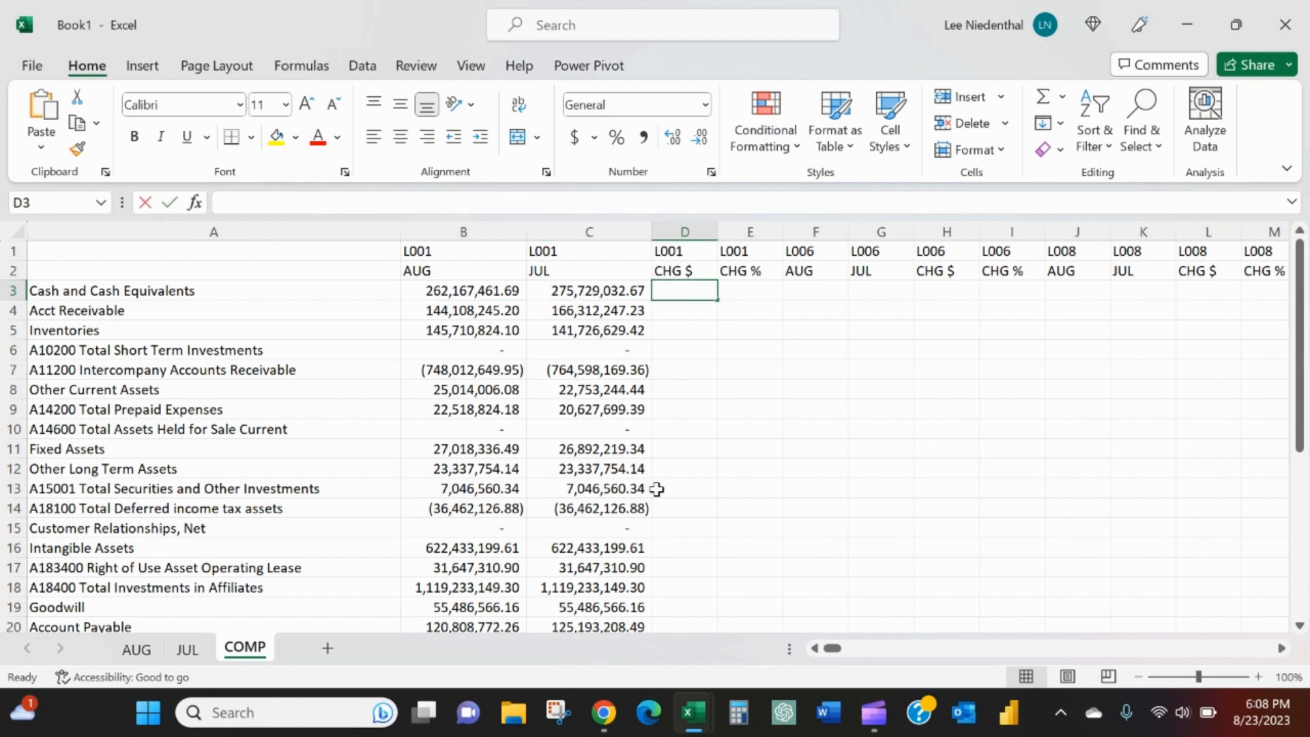
{"action": "type", "text": "="}
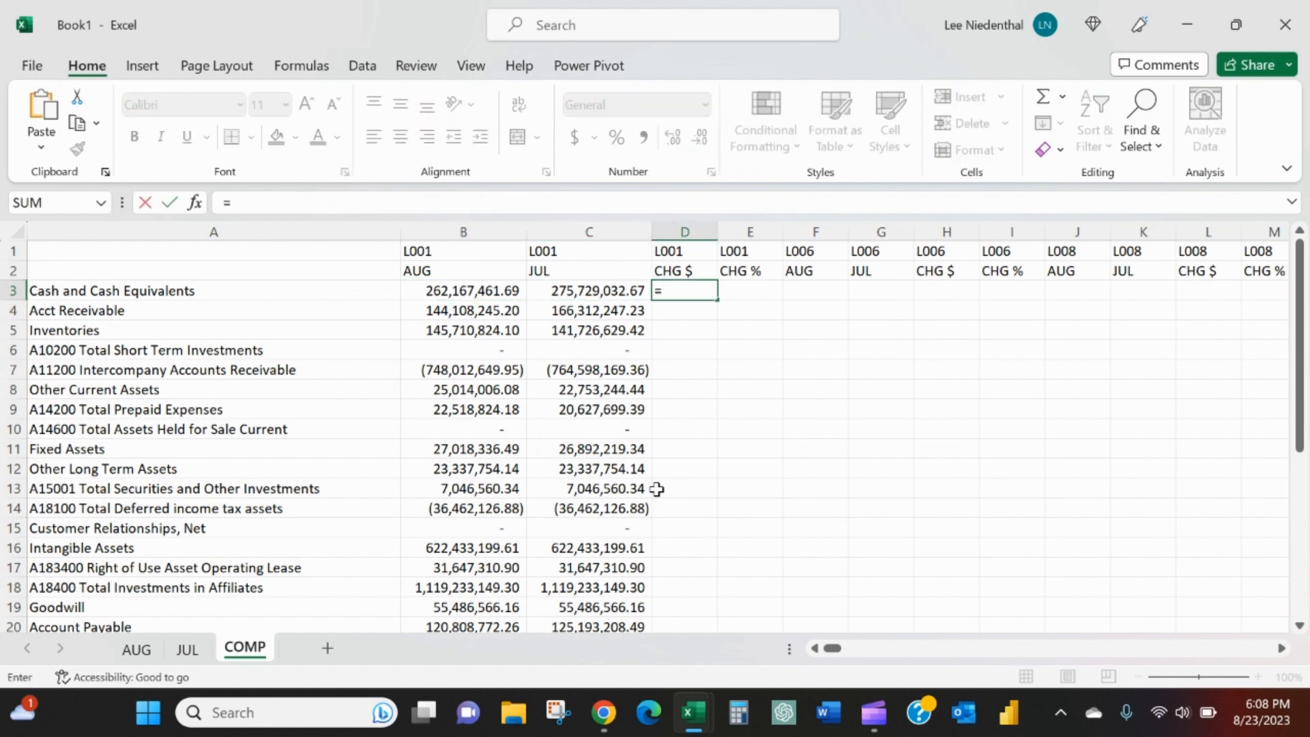
{"action": "key", "text": "Left"}
{"action": "key", "text": "Left"}
{"action": "type", "text": "-"}
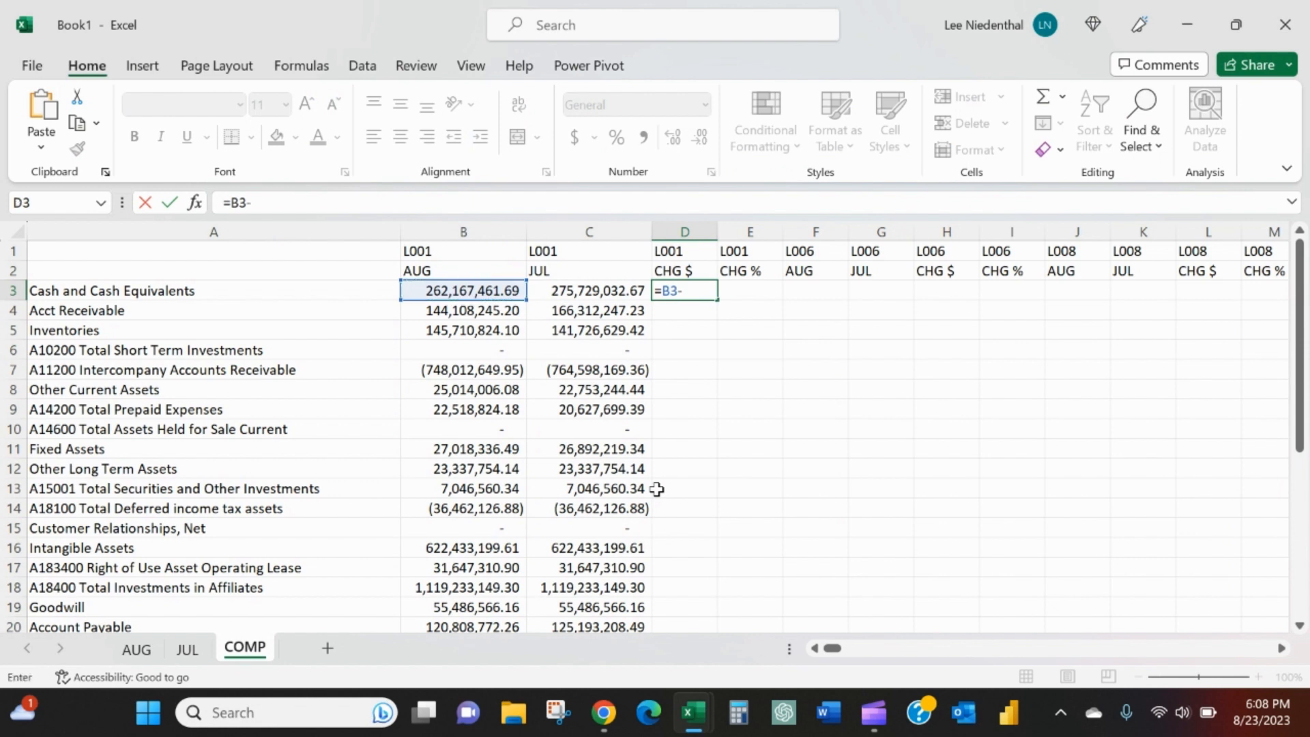
{"action": "key", "text": "Left"}
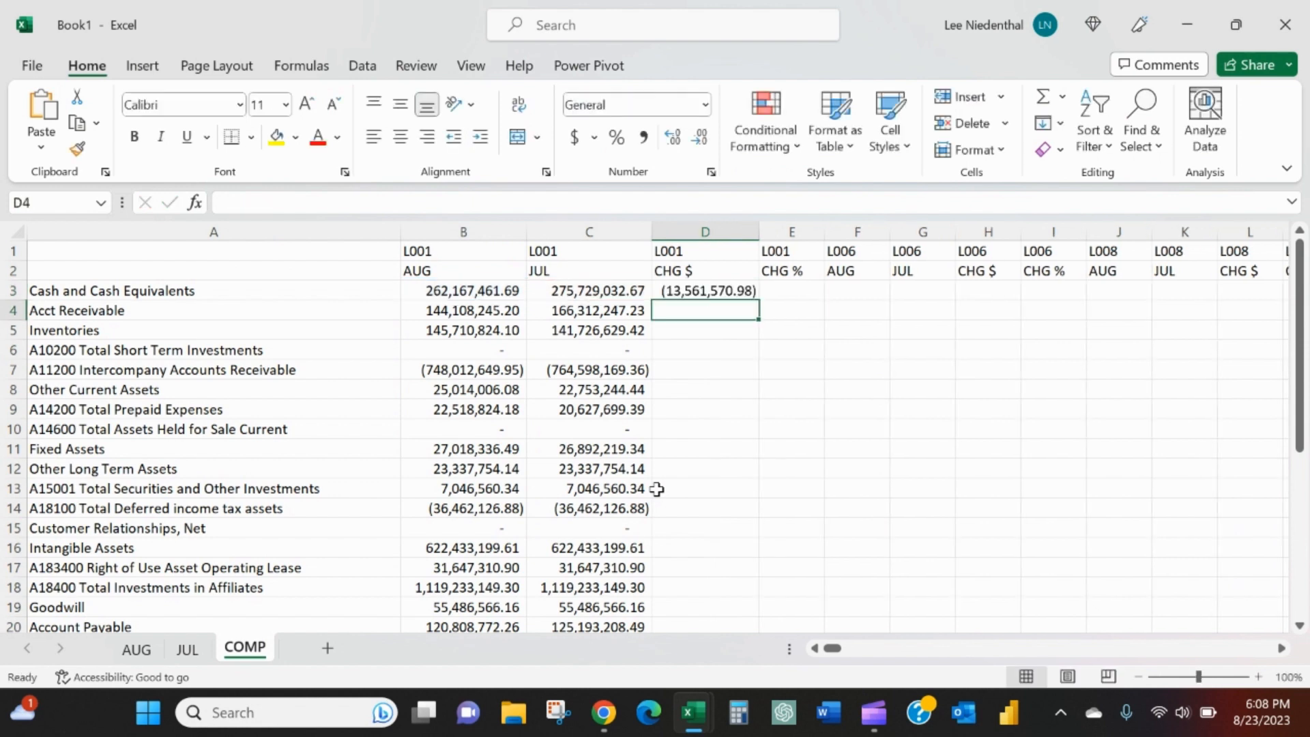
- Enter =IFERROR(D3/C3,"") in E3 as the L001 percentage change
{"action": "key", "text": "Up"}
{"action": "key", "text": "Right"}
{"action": "type", "text": "=iferr"}
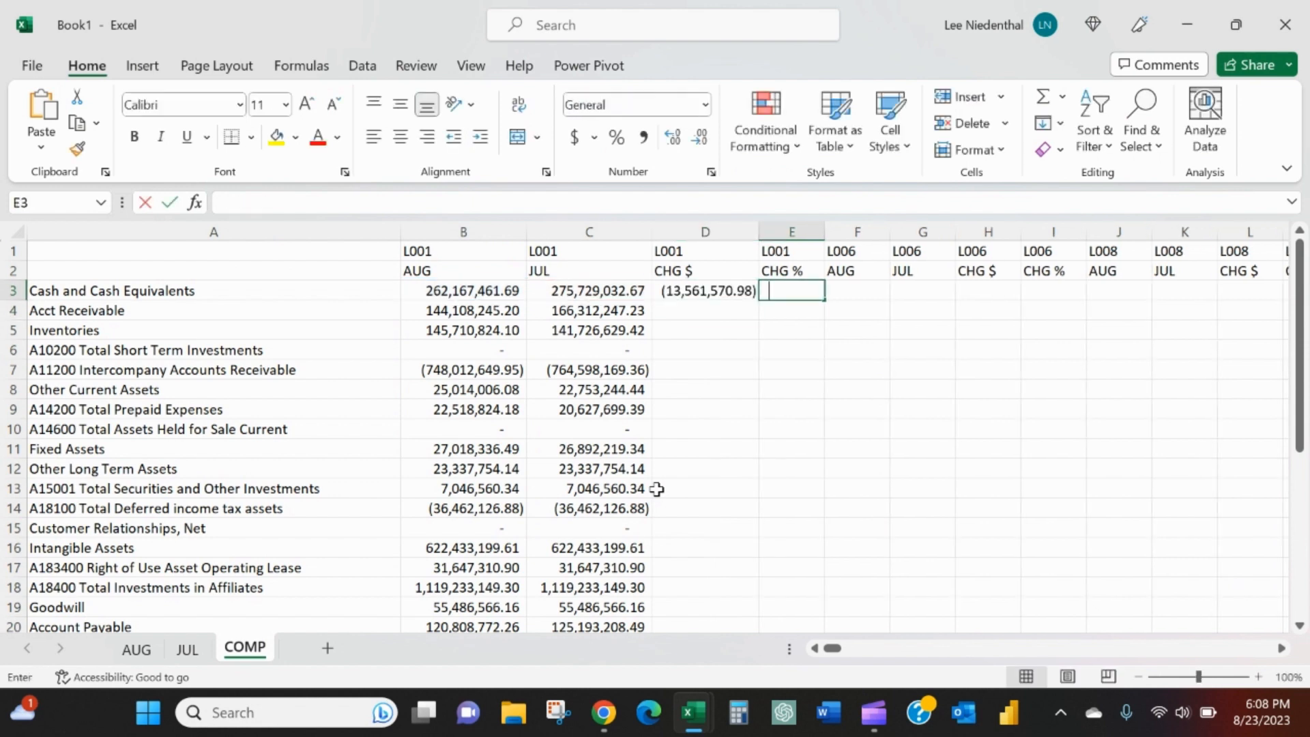
{"action": "type", "text": "or("}
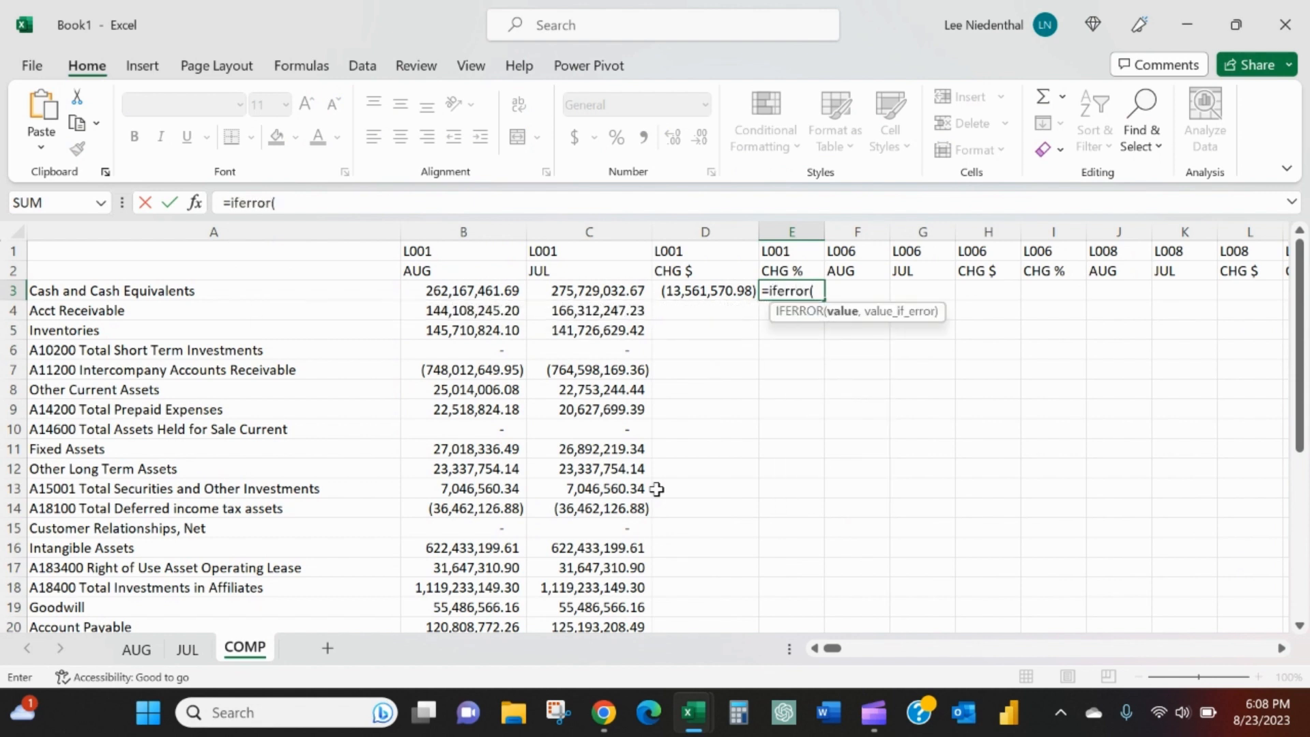
{"action": "key", "text": "Left"}
{"action": "type", "text": "/"}
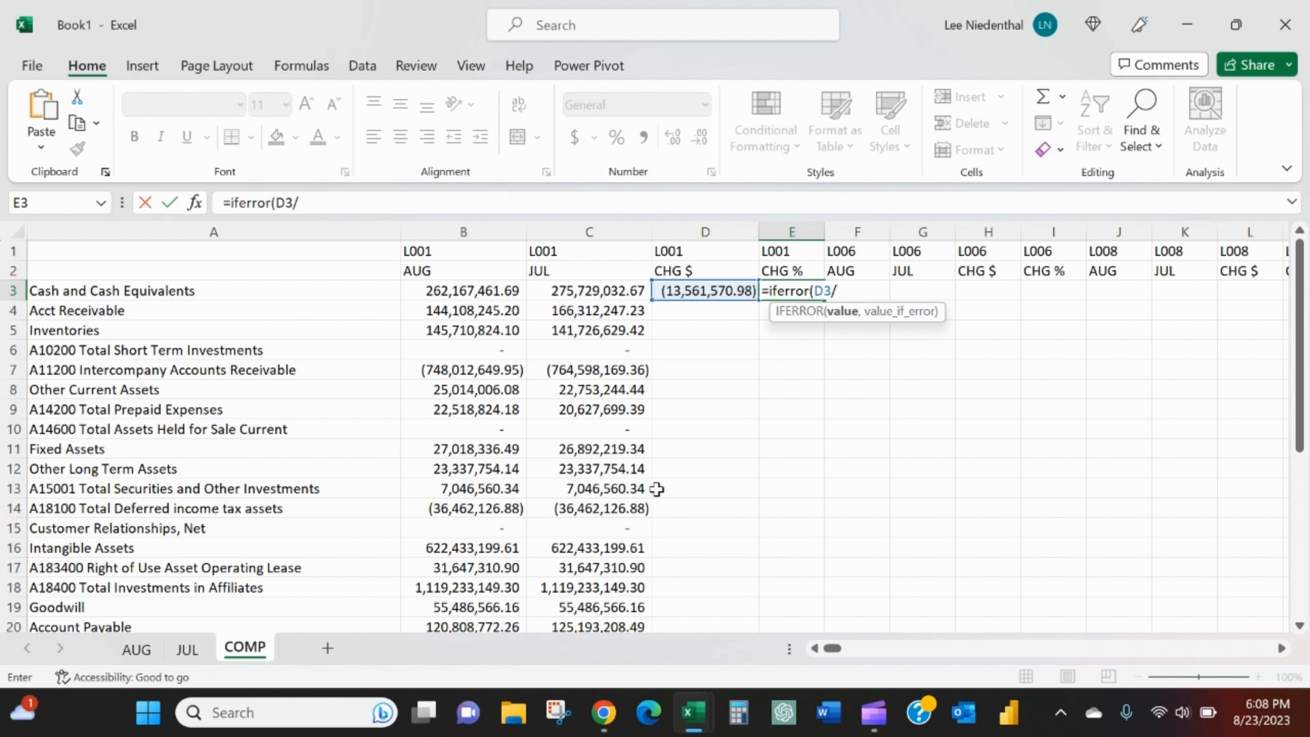
{"action": "key", "text": "Left"}
{"action": "key", "text": "Left"}
{"action": "type", "text": ",\""}
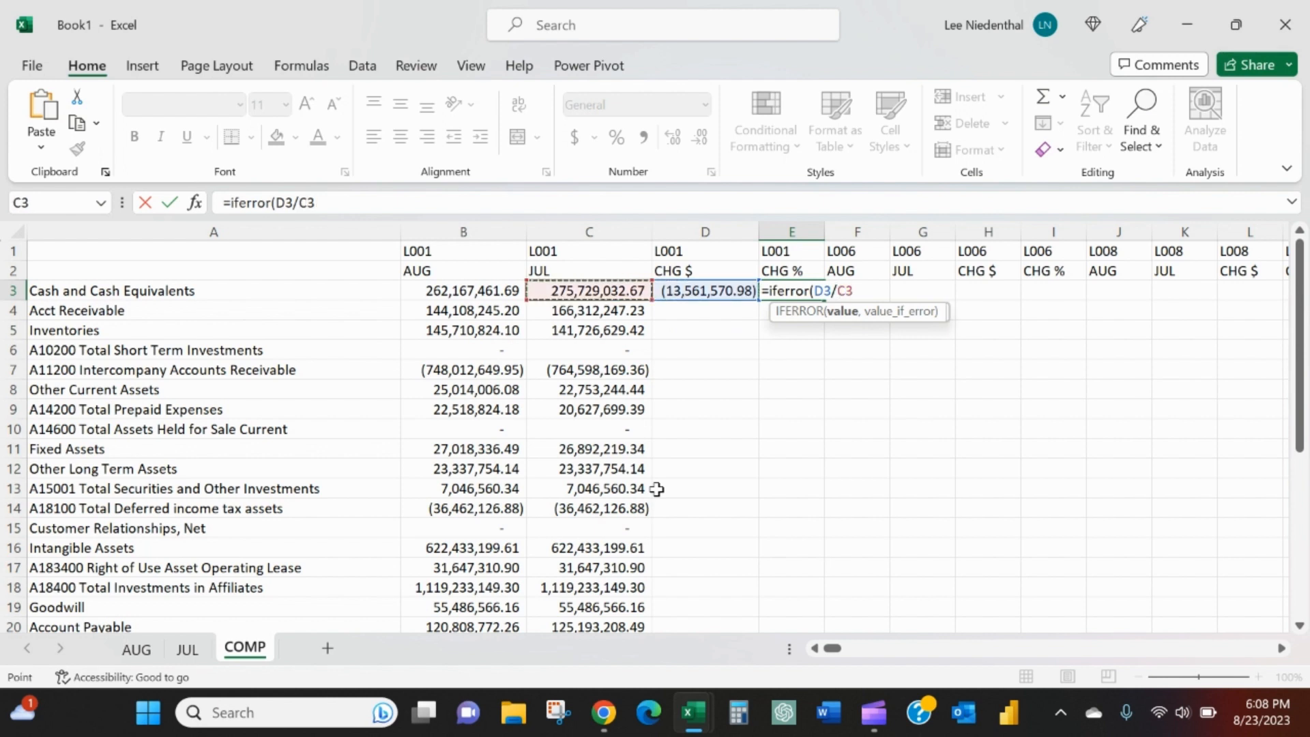
{"action": "type", "text": "\")"}
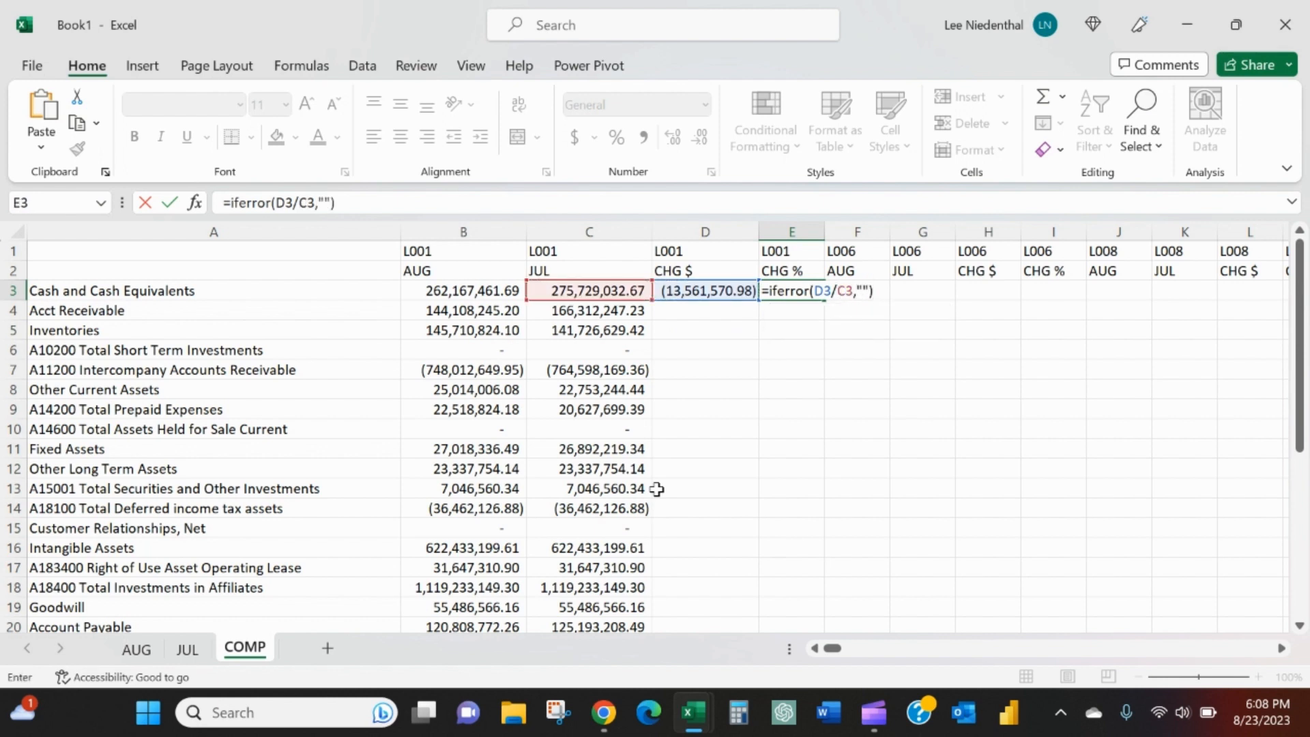
{"action": "key", "text": "Return"}
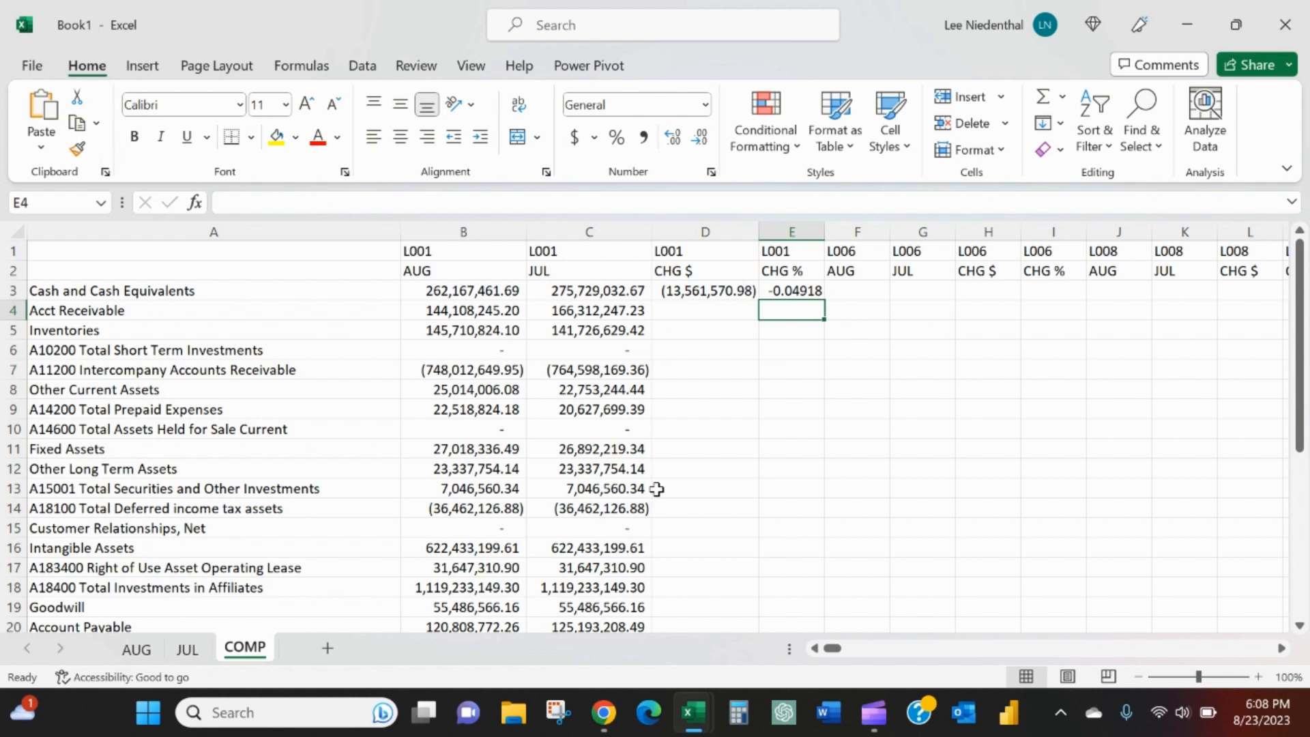
- Format E3 as a percentage with one decimal place
{"action": "key", "text": "Up"}
{"action": "left_click", "coordinate": [616, 137]}
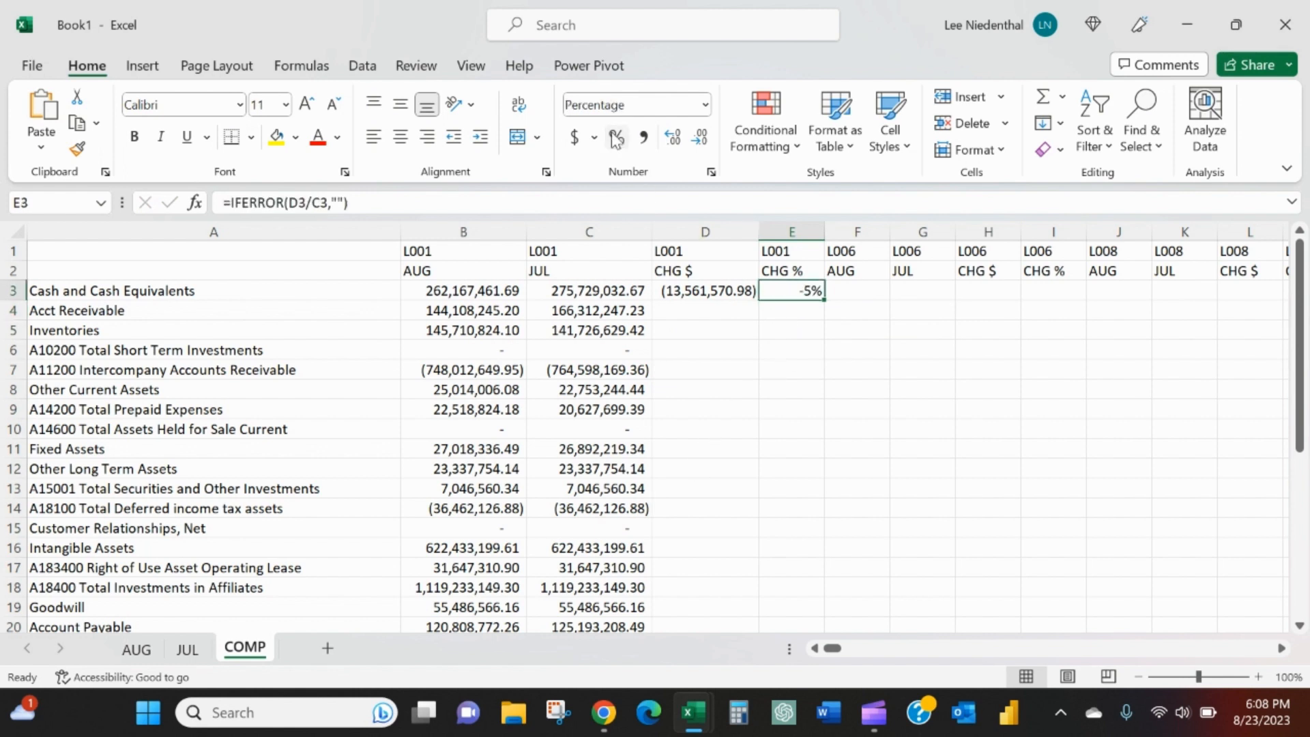
{"action": "left_click", "coordinate": [672, 137]}
- Copy the L001 dollar and percentage change formulas in D3:E3 down to the last account in row 35
{"action": "left_click_drag", "start_coordinate": [737, 294], "coordinate": [776, 298]}
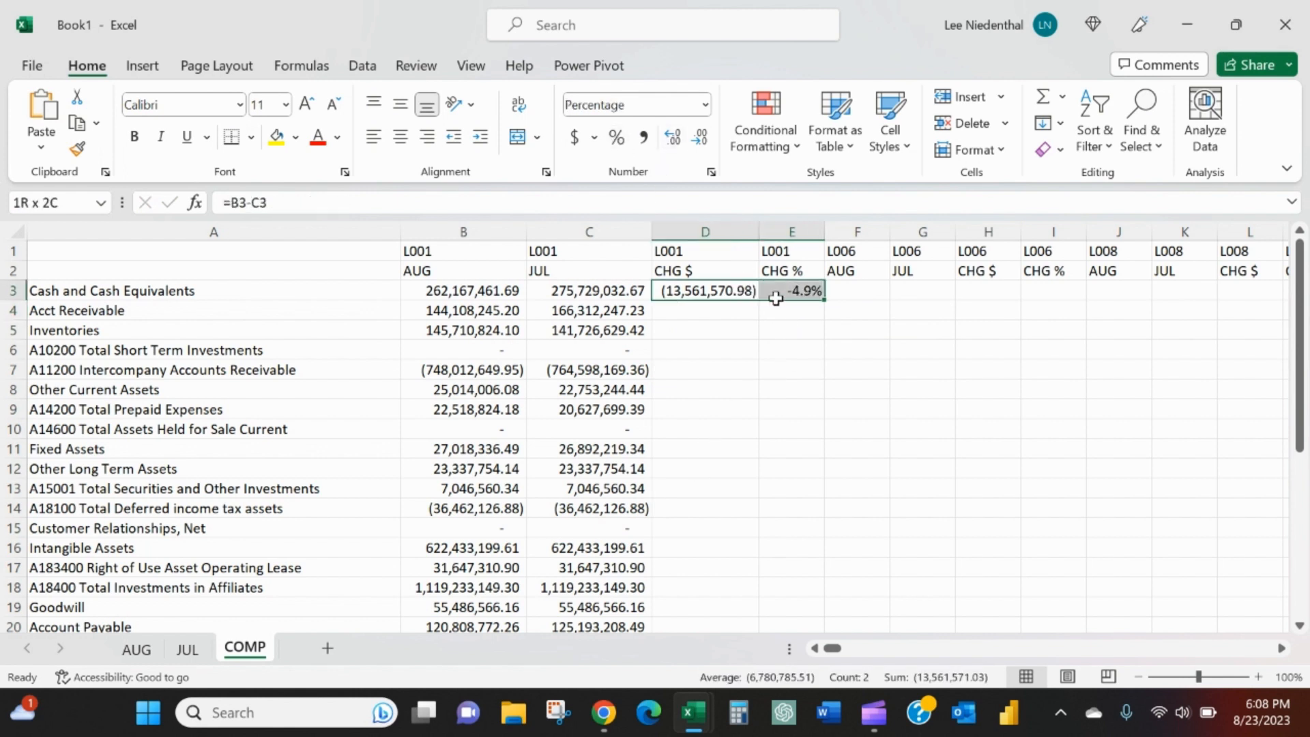
{"action": "key", "text": "ctrl+c"}
{"action": "key", "text": "Left"}
{"action": "key", "text": "ctrl+Down"}
{"action": "key", "text": "Right"}
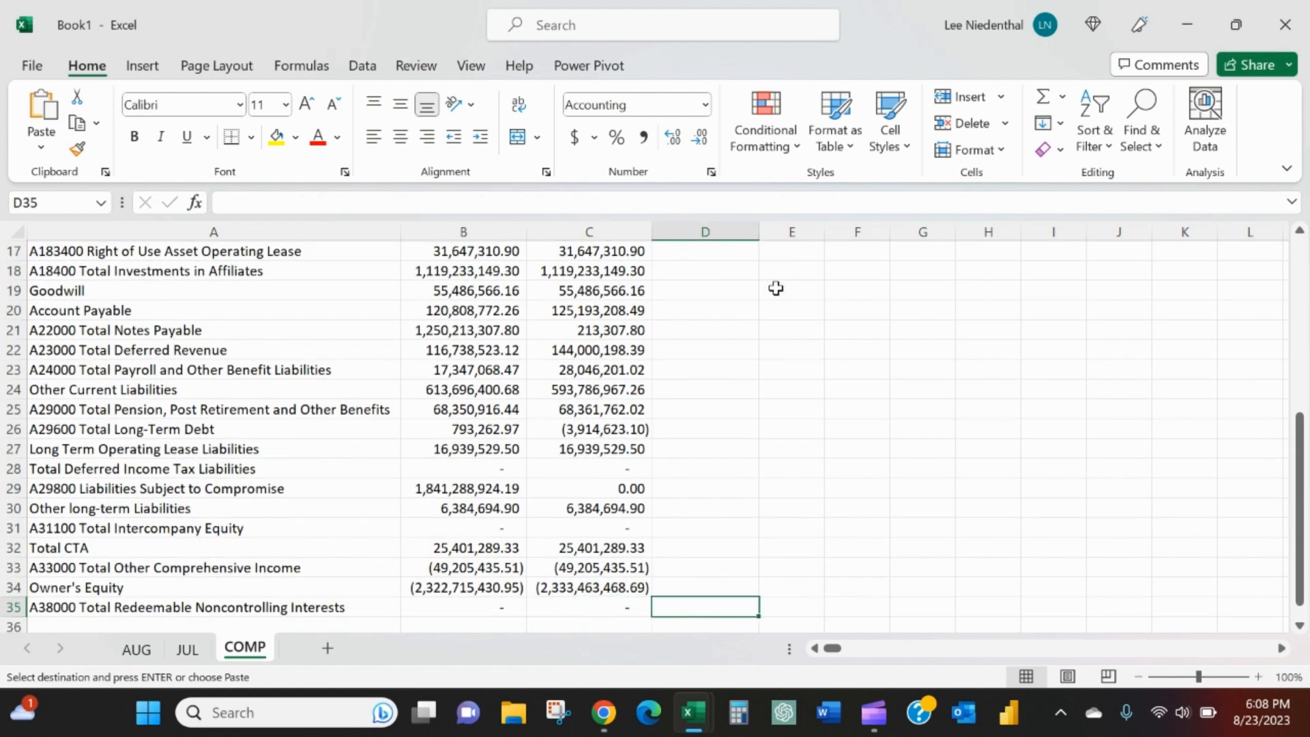
{"action": "key", "text": "ctrl+shift+Up"}
{"action": "key", "text": "shift+Right"}
{"action": "key", "text": "ctrl+v"}
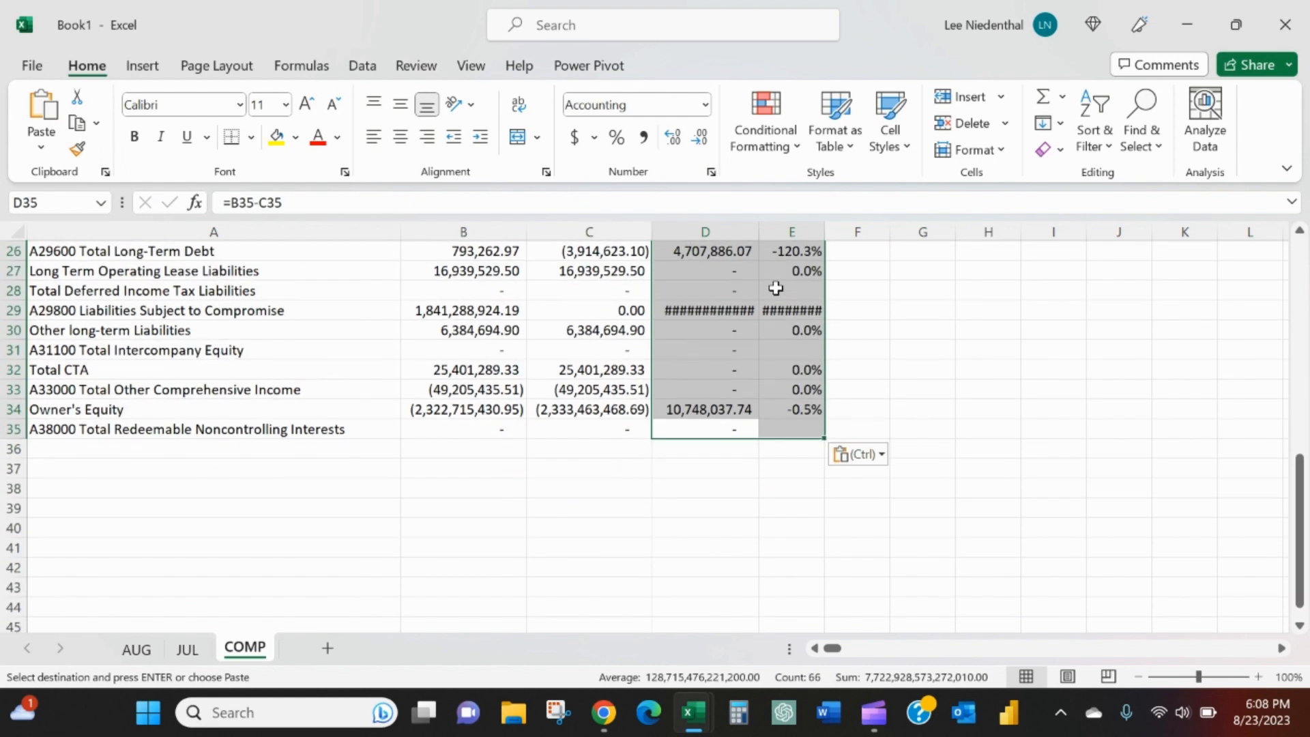
- Fit the widths of columns D and E to their contents and review the L001 change values
{"action": "scroll", "coordinate": [677, 407], "scroll_direction": "up", "scroll_amount": 1}
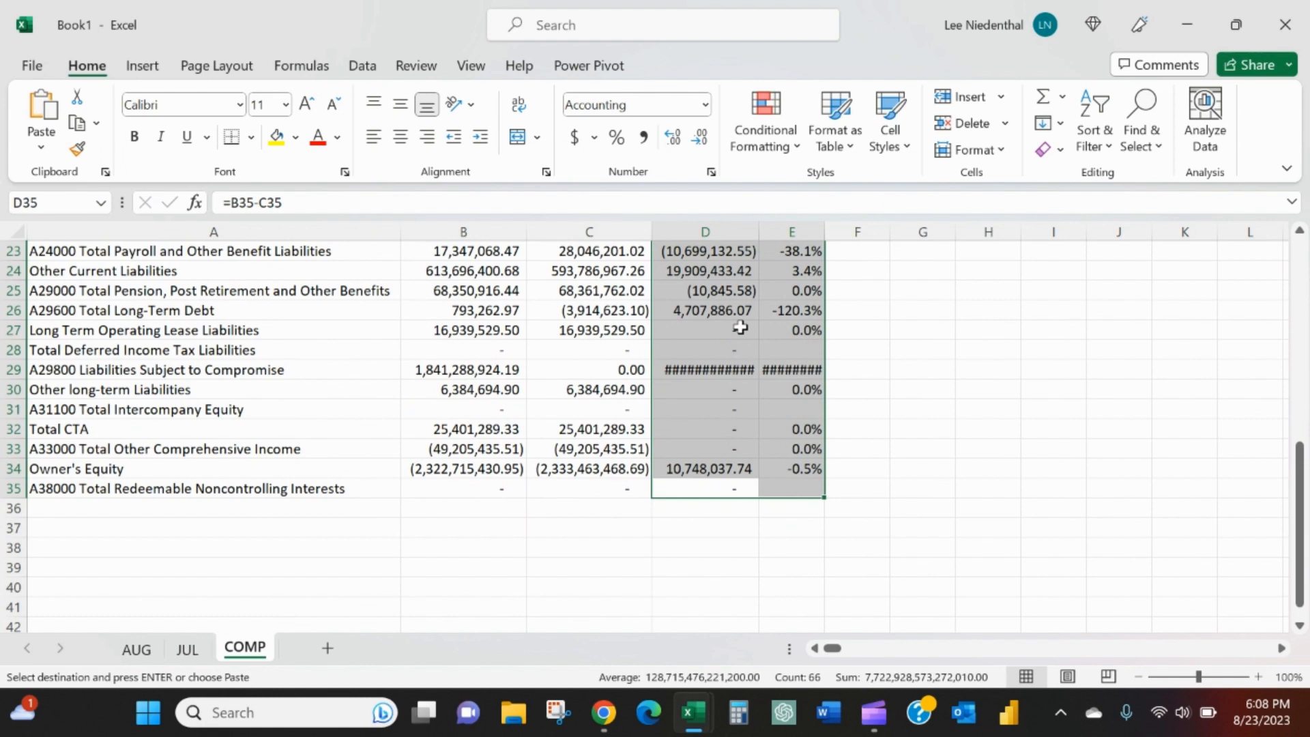
{"action": "left_click_drag", "start_coordinate": [749, 232], "coordinate": [765, 232]}
{"action": "double_click", "coordinate": [764, 232]}
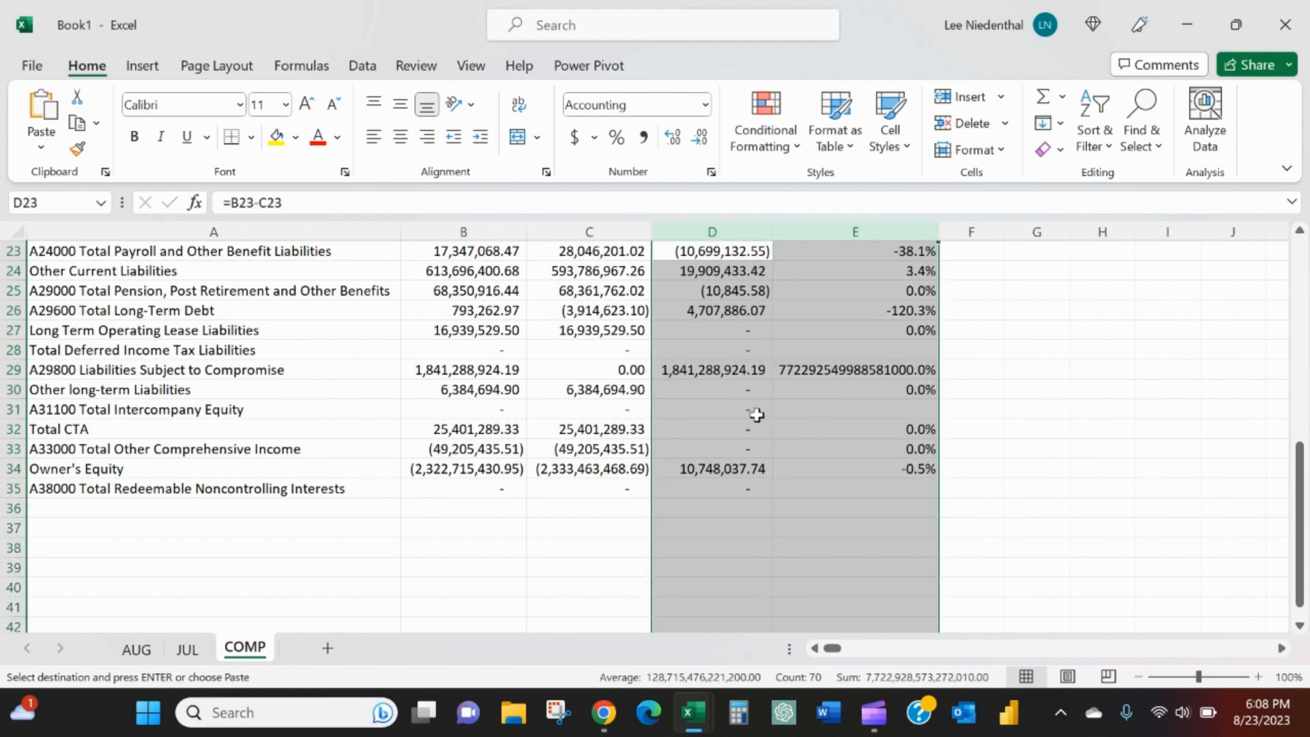
{"action": "scroll", "coordinate": [758, 413], "scroll_direction": "up", "scroll_amount": 7}
{"action": "left_click", "coordinate": [843, 350]}
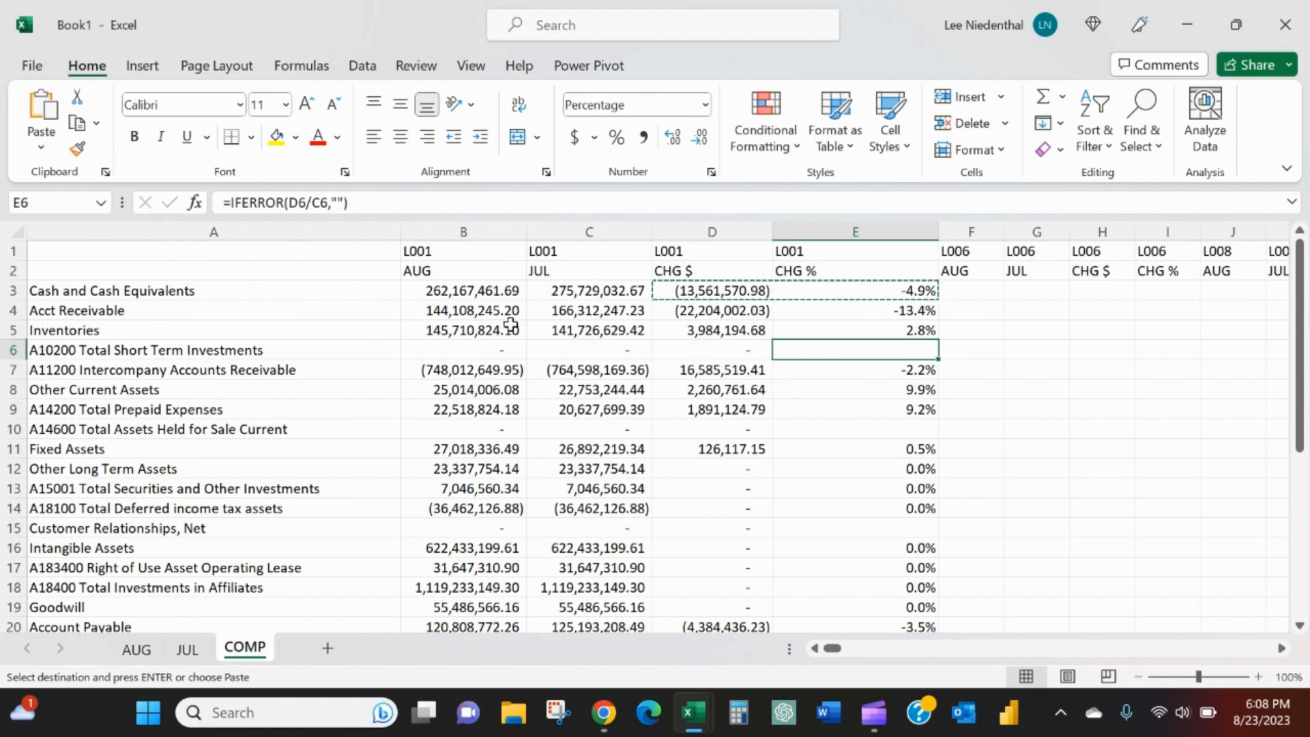
- Copy the L001 formula block B3:E35 into the L006 columns starting at F3
{"action": "left_click", "coordinate": [420, 289]}
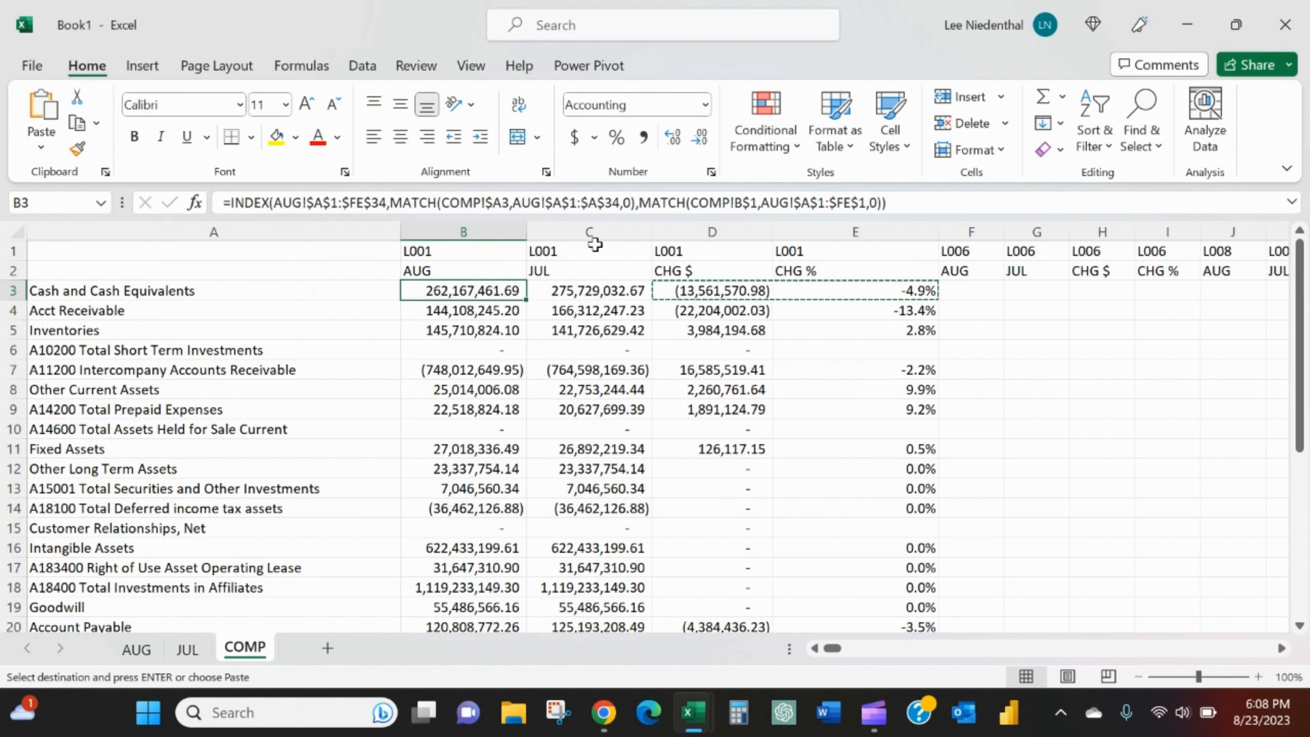
{"action": "key", "text": "ctrl+shift+Right"}
{"action": "key", "text": "ctrl+shift+Down"}
{"action": "key", "text": "ctrl+c"}
{"action": "key", "text": "Right"}
{"action": "key", "text": "Right"}
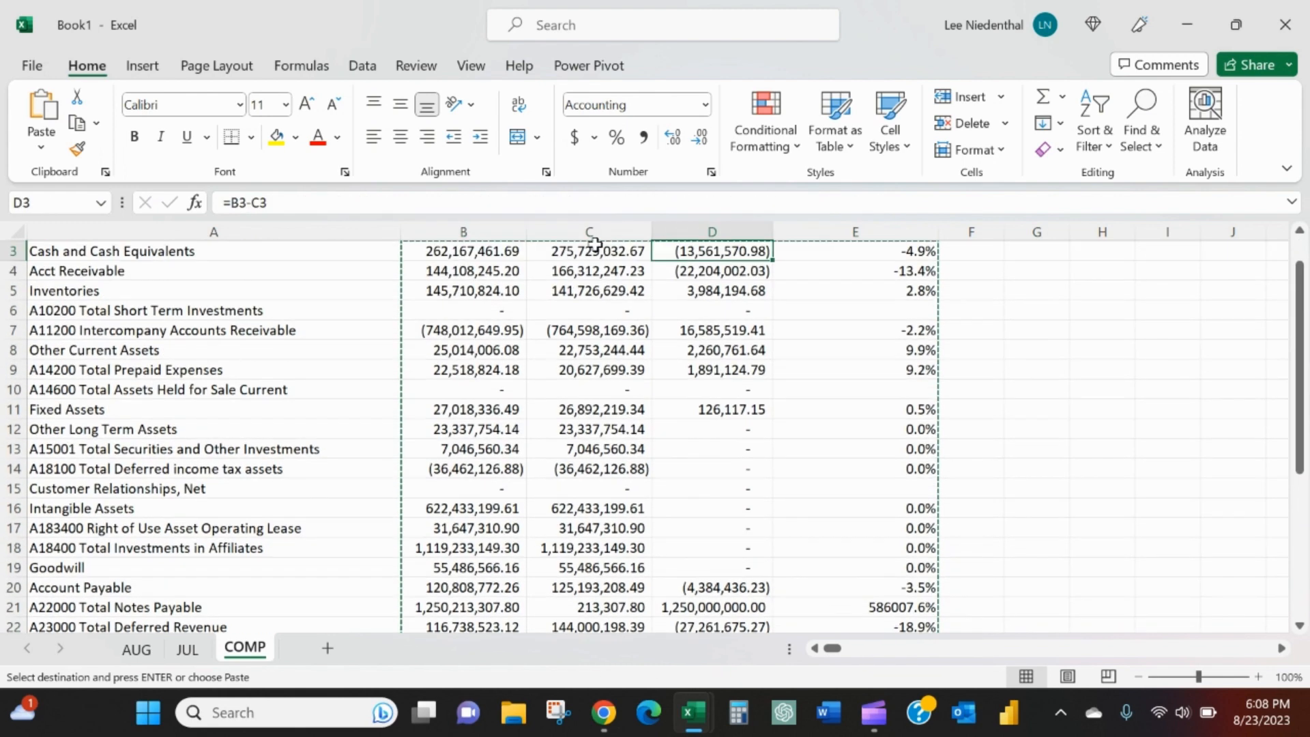
{"action": "key", "text": "Right"}
{"action": "key", "text": "Right"}
{"action": "key", "text": "Right"}
{"action": "key", "text": "Up"}
{"action": "key", "text": "Up"}
{"action": "key", "text": "Left"}
{"action": "key", "text": "Down"}
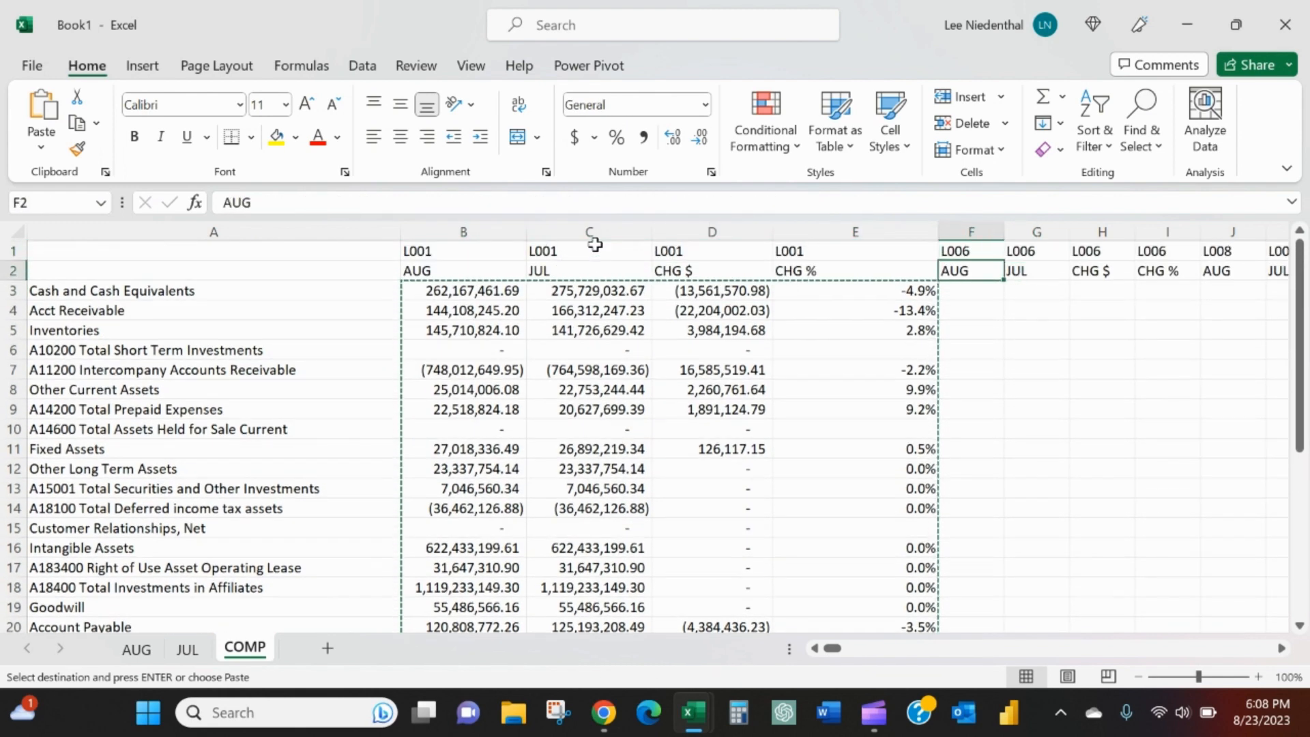
{"action": "key", "text": "Down"}
{"action": "key", "text": "ctrl+v"}
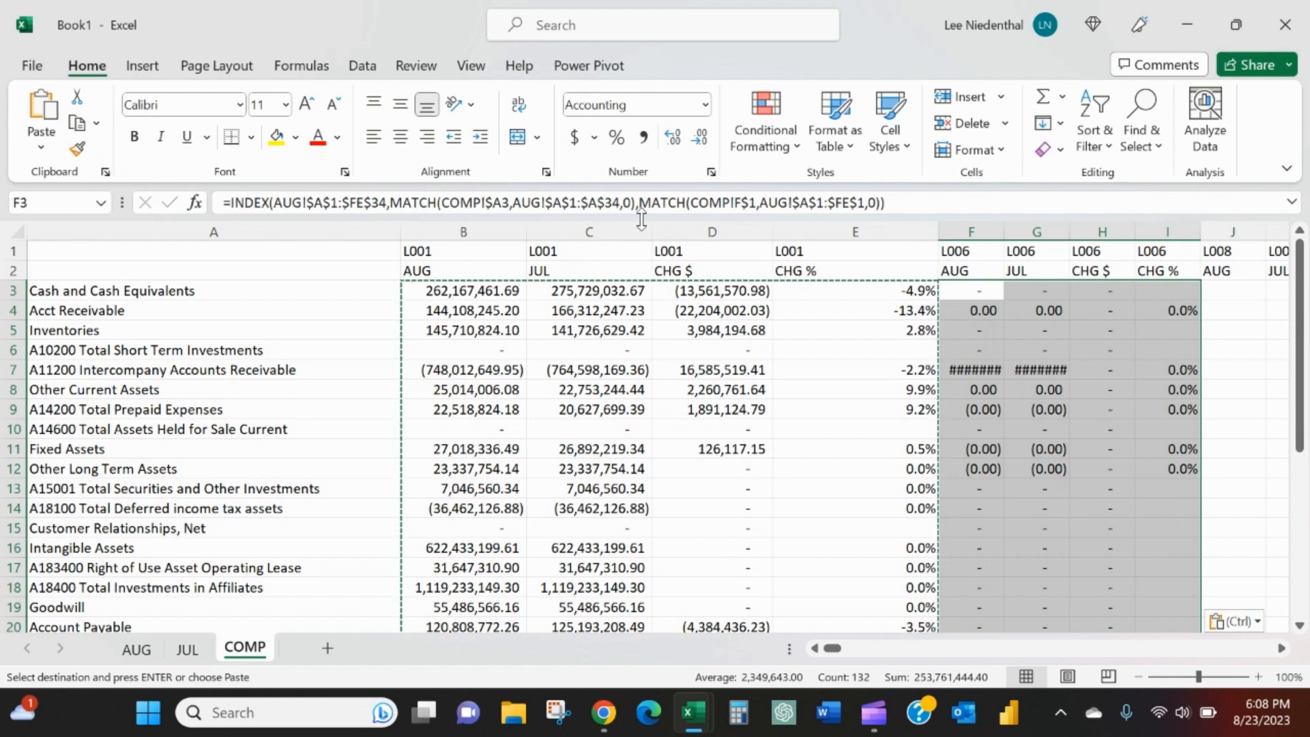
- Paste the copied four-column formula block across all remaining entities, from J3 through the last L941 column XQ
{"action": "left_click_drag", "start_coordinate": [983, 232], "coordinate": [1160, 233]}
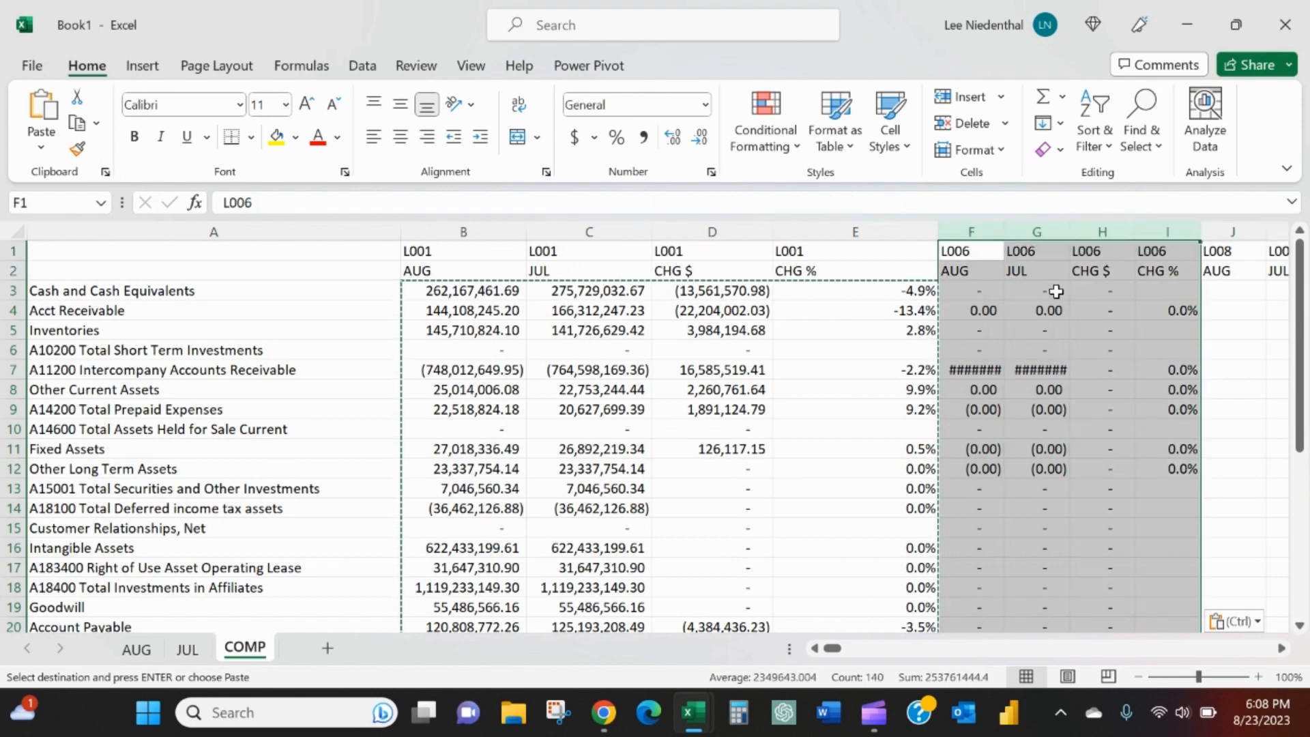
{"action": "left_click", "coordinate": [984, 285]}
{"action": "key", "text": "Right"}
{"action": "key", "text": "Right"}
{"action": "key", "text": "Right"}
{"action": "key", "text": "Right"}
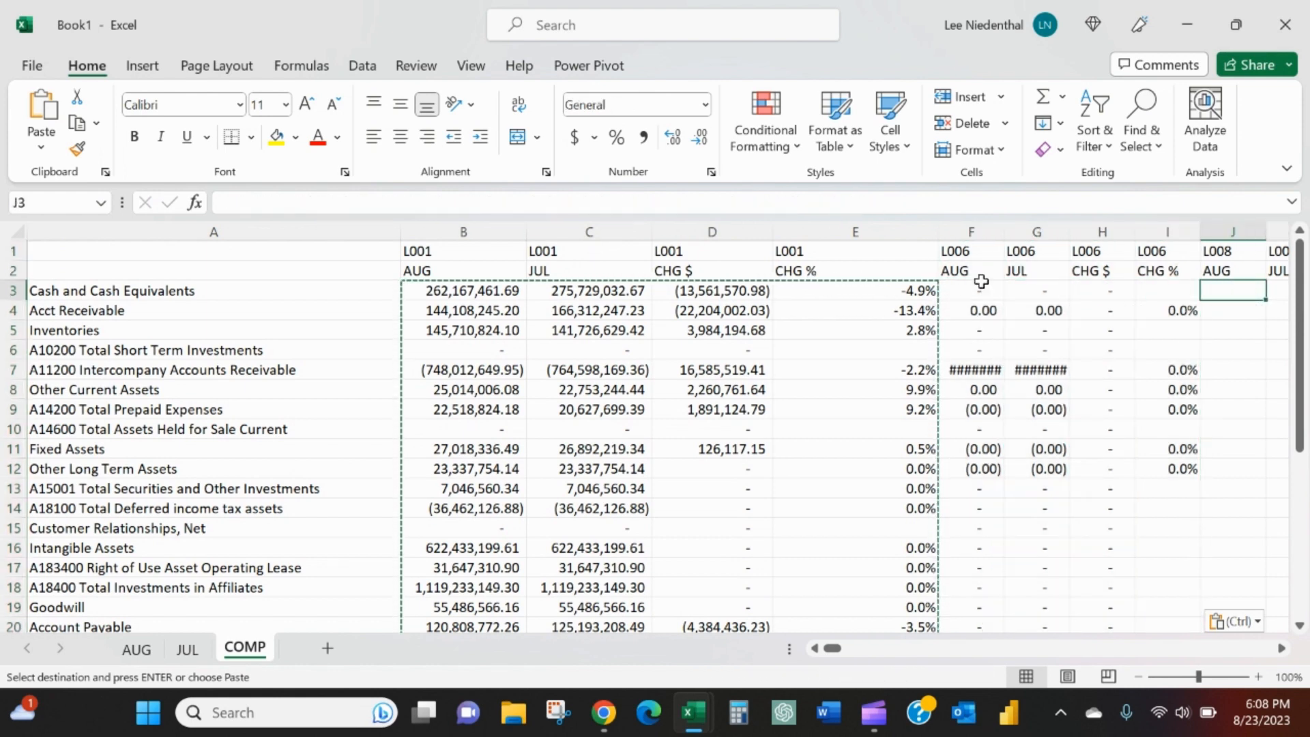
{"action": "key", "text": "Up"}
{"action": "key", "text": "ctrl+Right"}
{"action": "key", "text": "Down"}
{"action": "key", "text": "ctrl+shift+Left"}
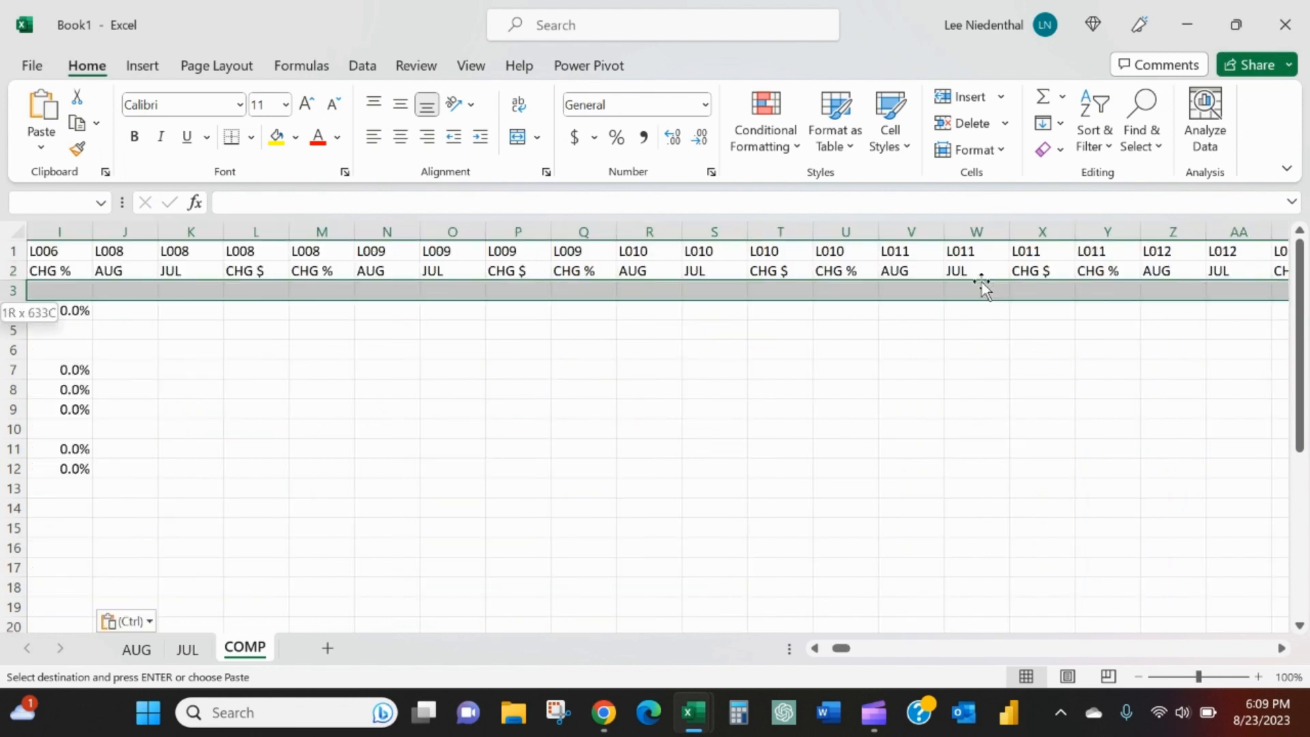
{"action": "key", "text": "shift+Right"}
{"action": "key", "text": "ctrl+v"}
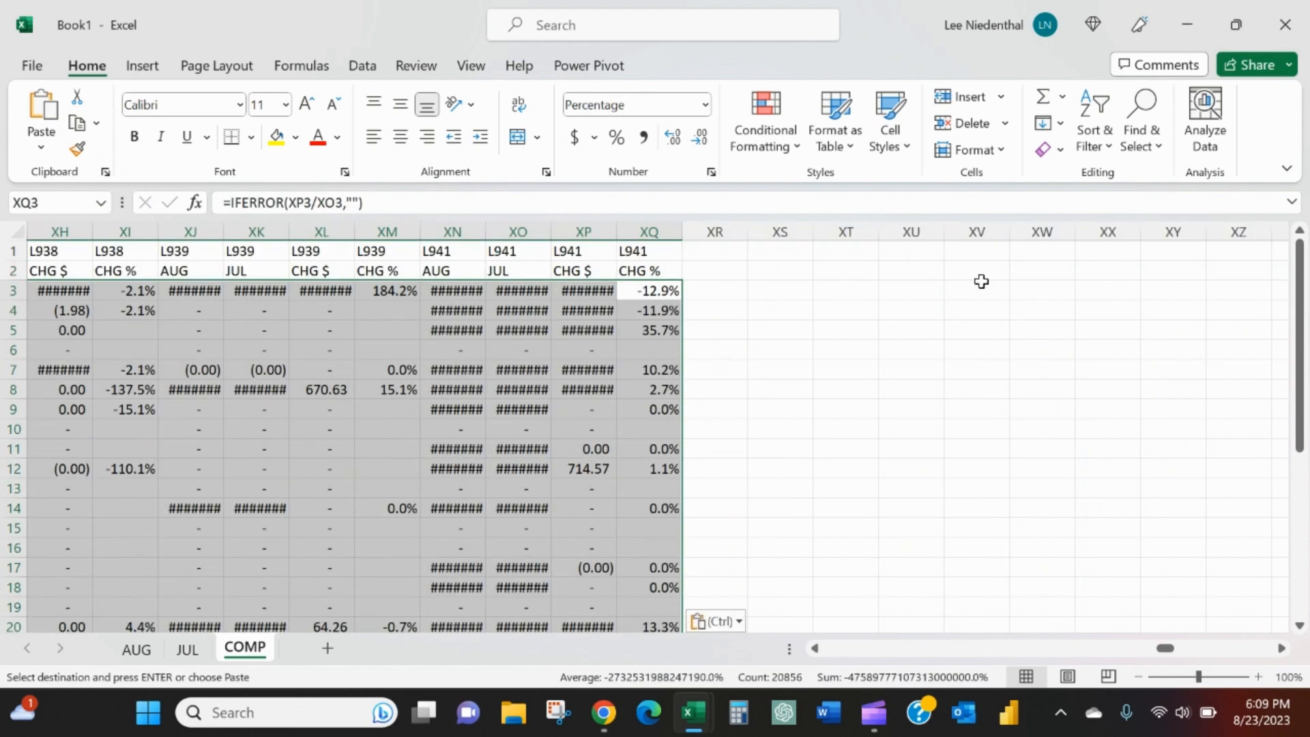
- Fit the L941 columns XN through XQ to their contents
{"action": "left_click_drag", "start_coordinate": [476, 230], "coordinate": [623, 231]}
{"action": "double_click", "coordinate": [617, 230]}
{"action": "left_click", "coordinate": [607, 299]}
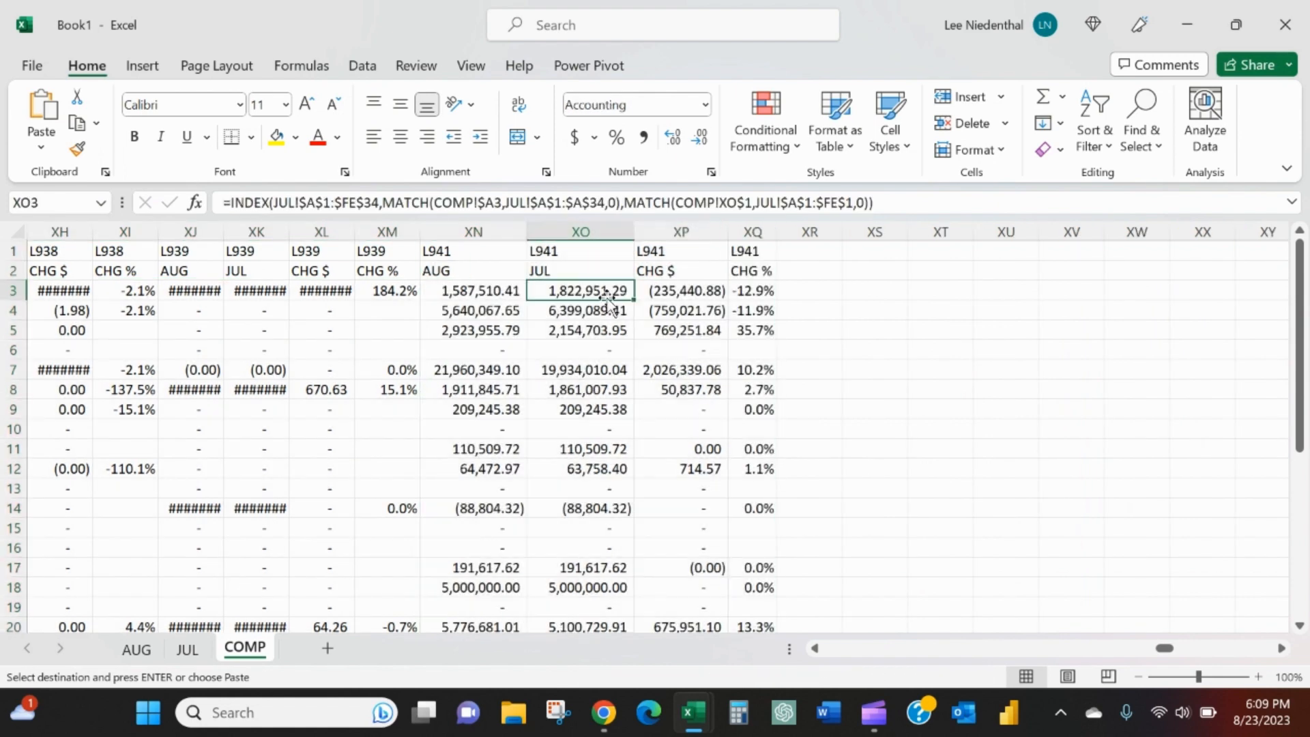
- Select the whole COMP sheet and fit every column to its contents
{"action": "key", "text": "ctrl+Left"}
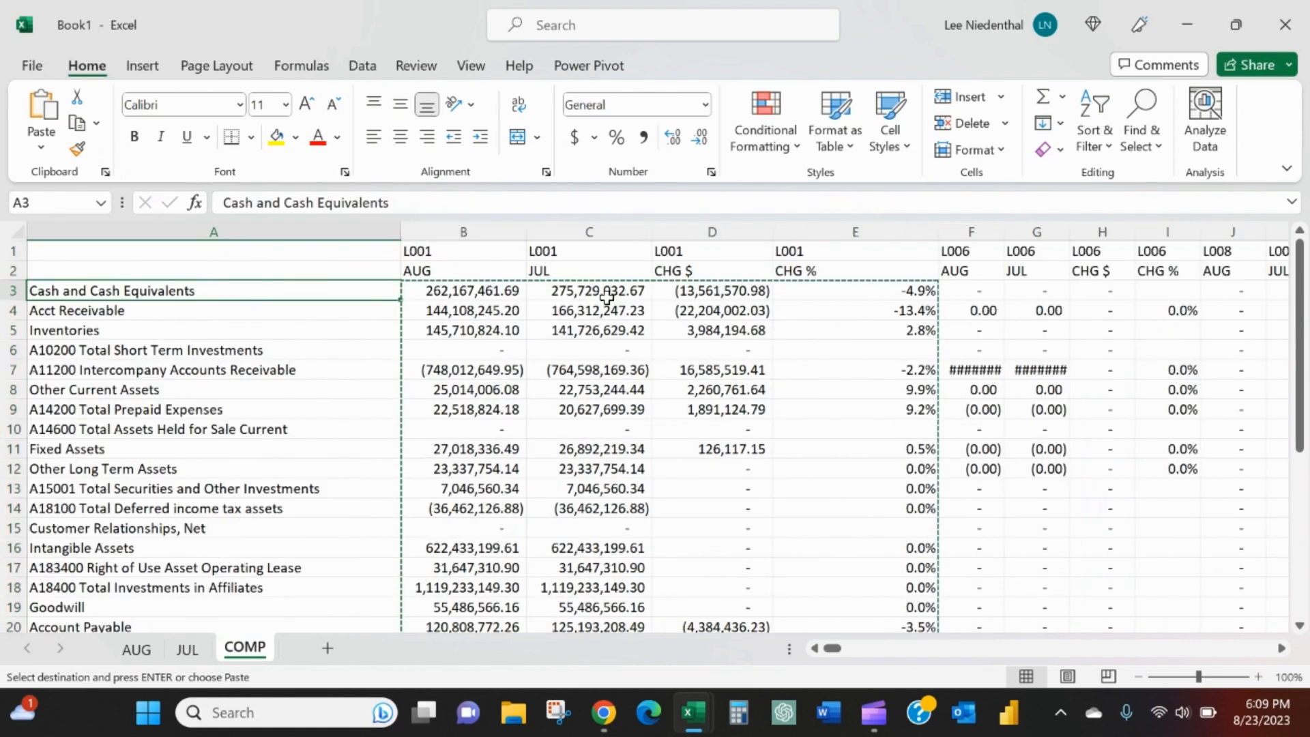
{"action": "key", "text": "ctrl+a"}
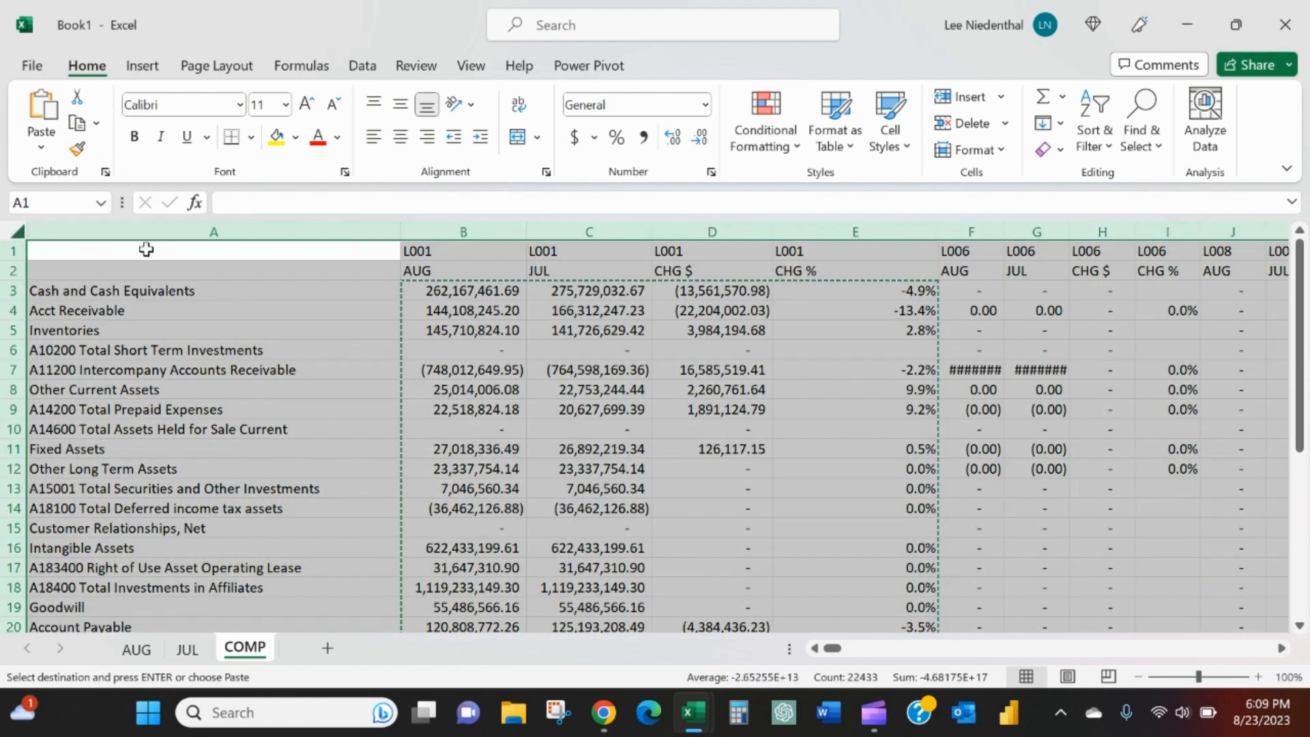
{"action": "double_click", "coordinate": [399, 231]}
- Freeze the panes of the COMP sheet at B3 so the account names and two header rows stay fixed
{"action": "left_click", "coordinate": [454, 291]}
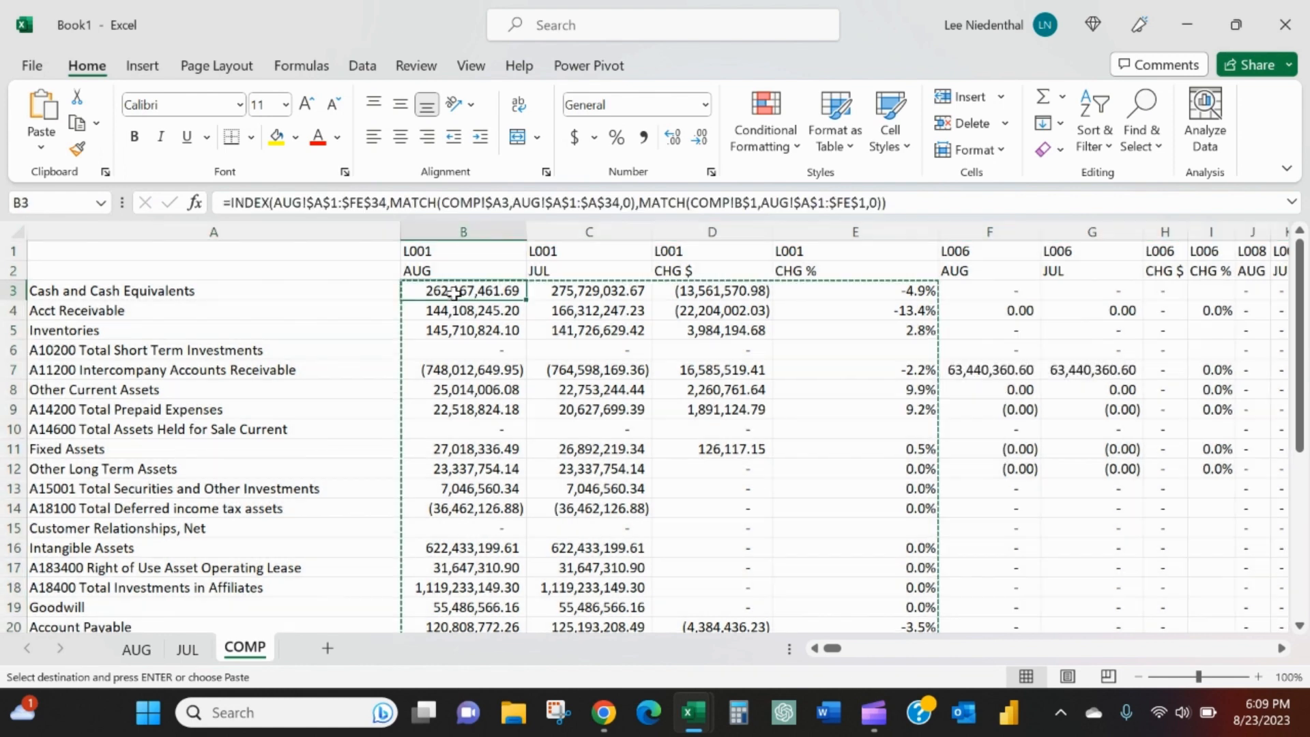
{"action": "left_click", "coordinate": [469, 68]}
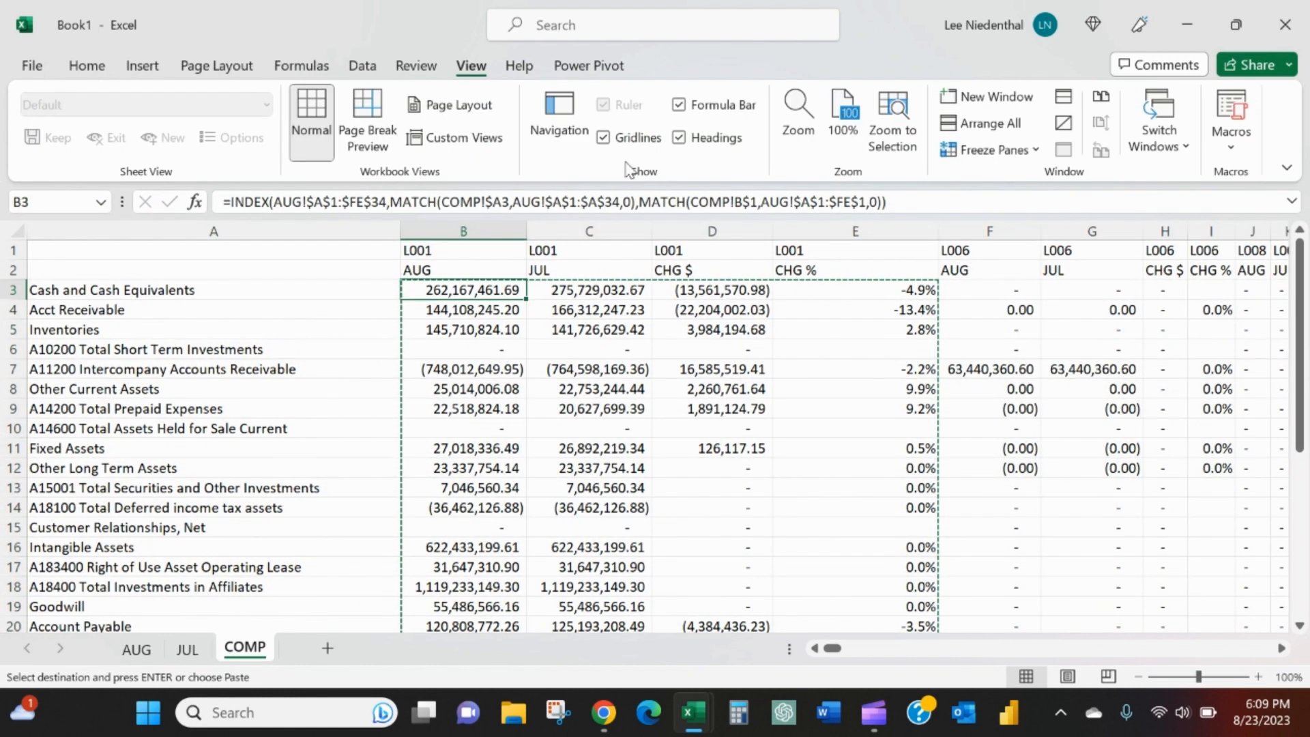
{"action": "left_click", "coordinate": [975, 154]}
{"action": "left_click", "coordinate": [986, 191]}
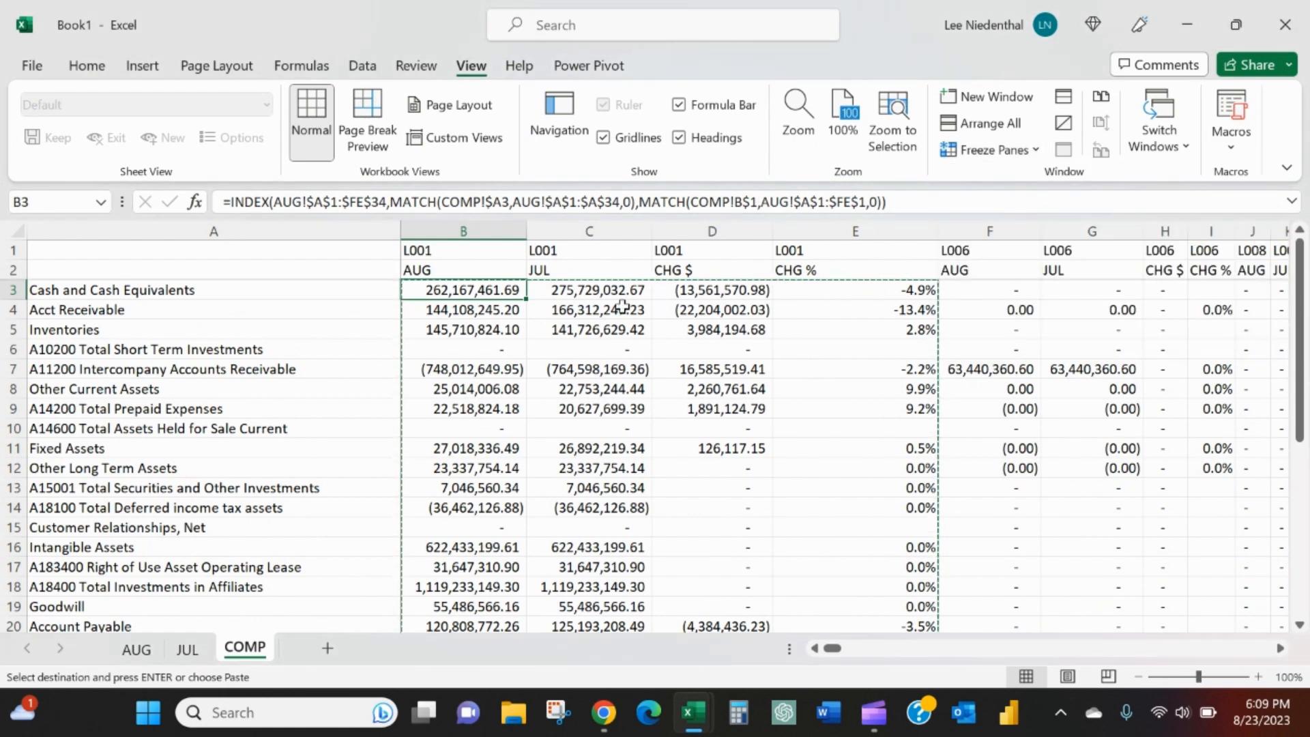
- Check the Owner's Equity dollar change and AUG balance for the last entity, L941, in row 34 of COMP
{"action": "key", "text": "ctrl+Right"}
{"action": "key", "text": "Right"}
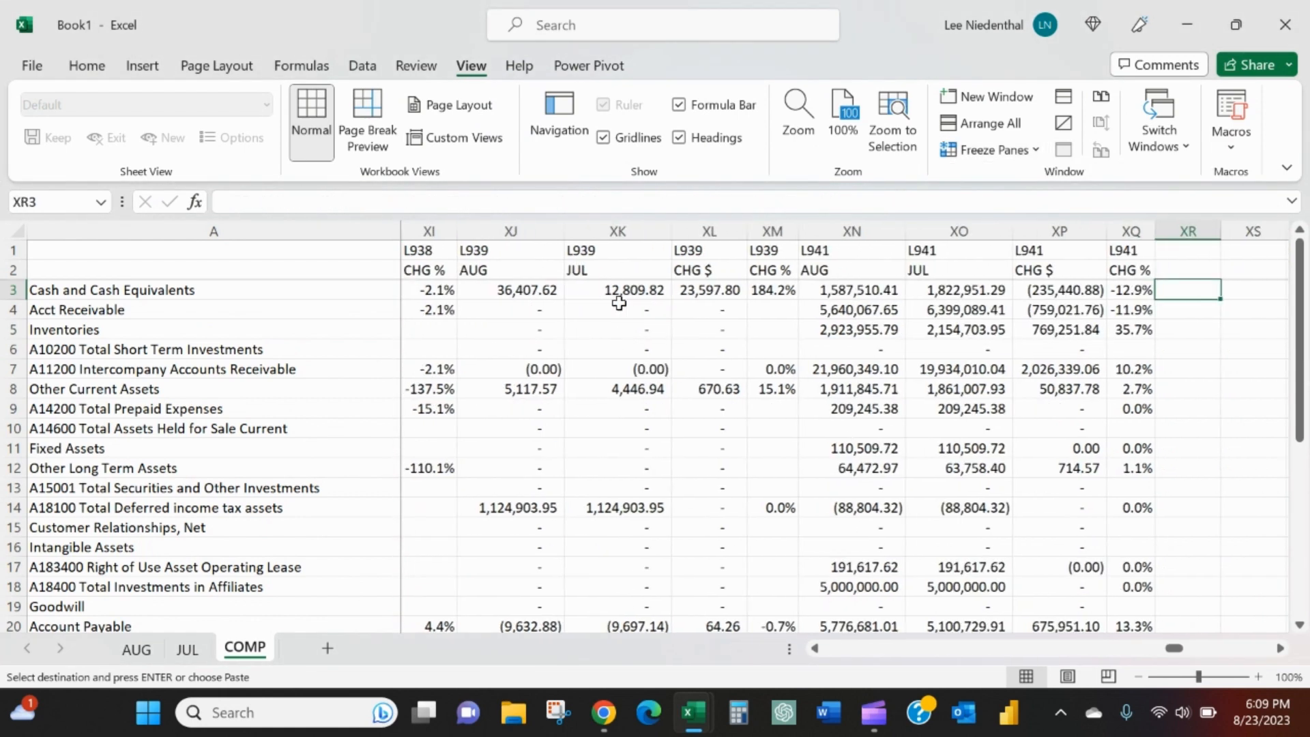
{"action": "key", "text": "Left"}
{"action": "key", "text": "Left"}
{"action": "key", "text": "ctrl+Down"}
{"action": "key", "text": "Up"}
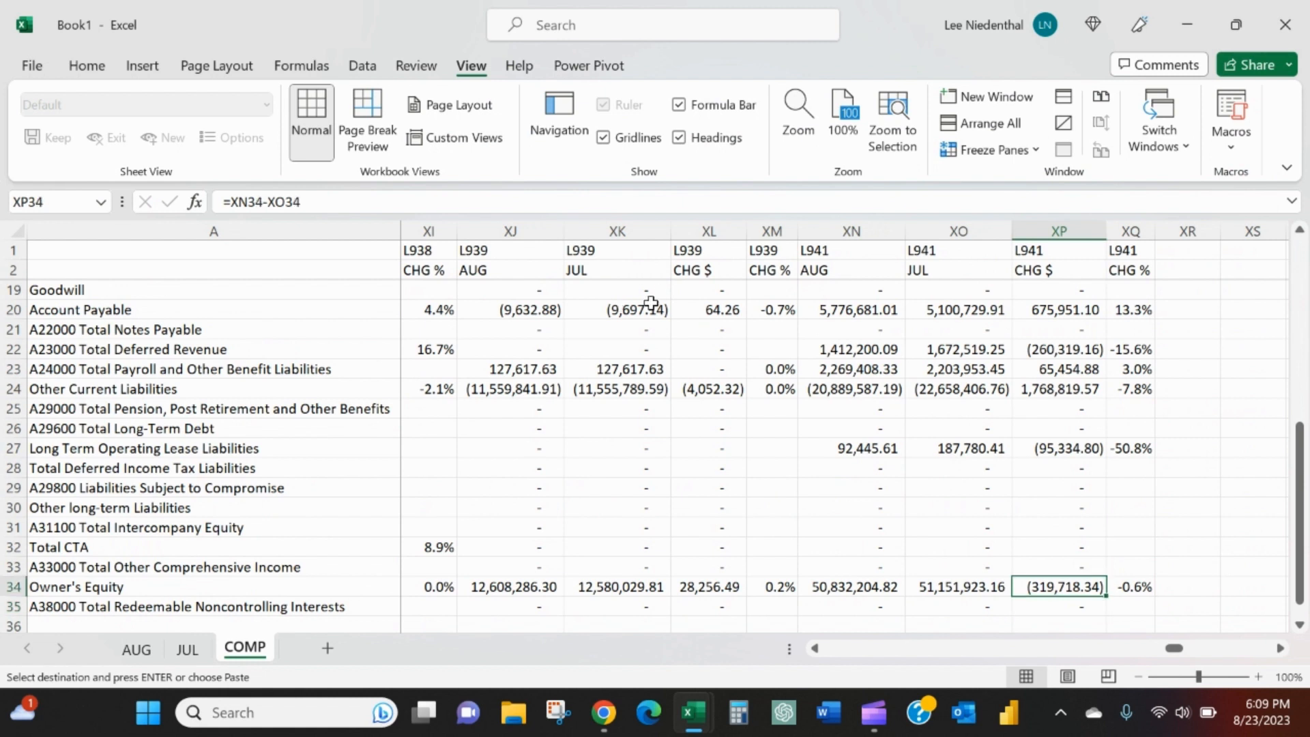
{"action": "left_click", "coordinate": [841, 587]}
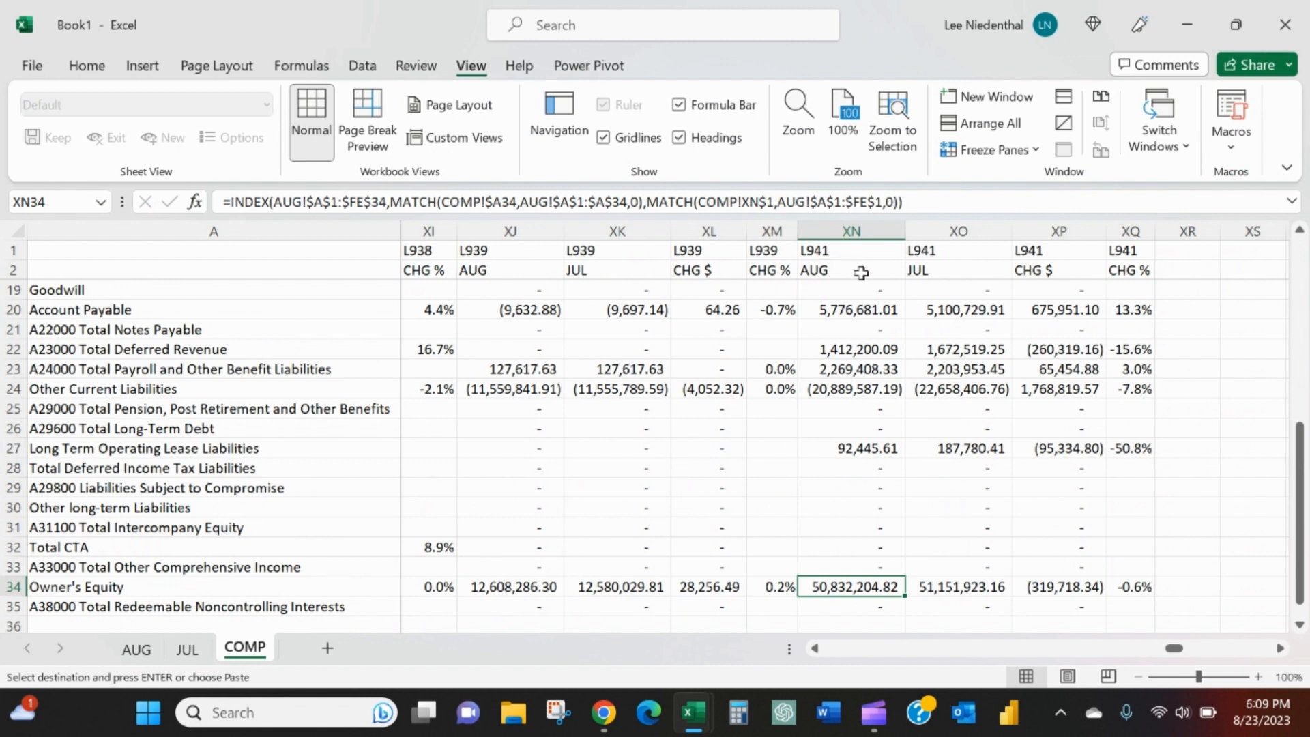
- Freeze the panes of the AUG sheet at B2 to keep the account names and entity header row fixed
{"action": "left_click", "coordinate": [135, 652]}
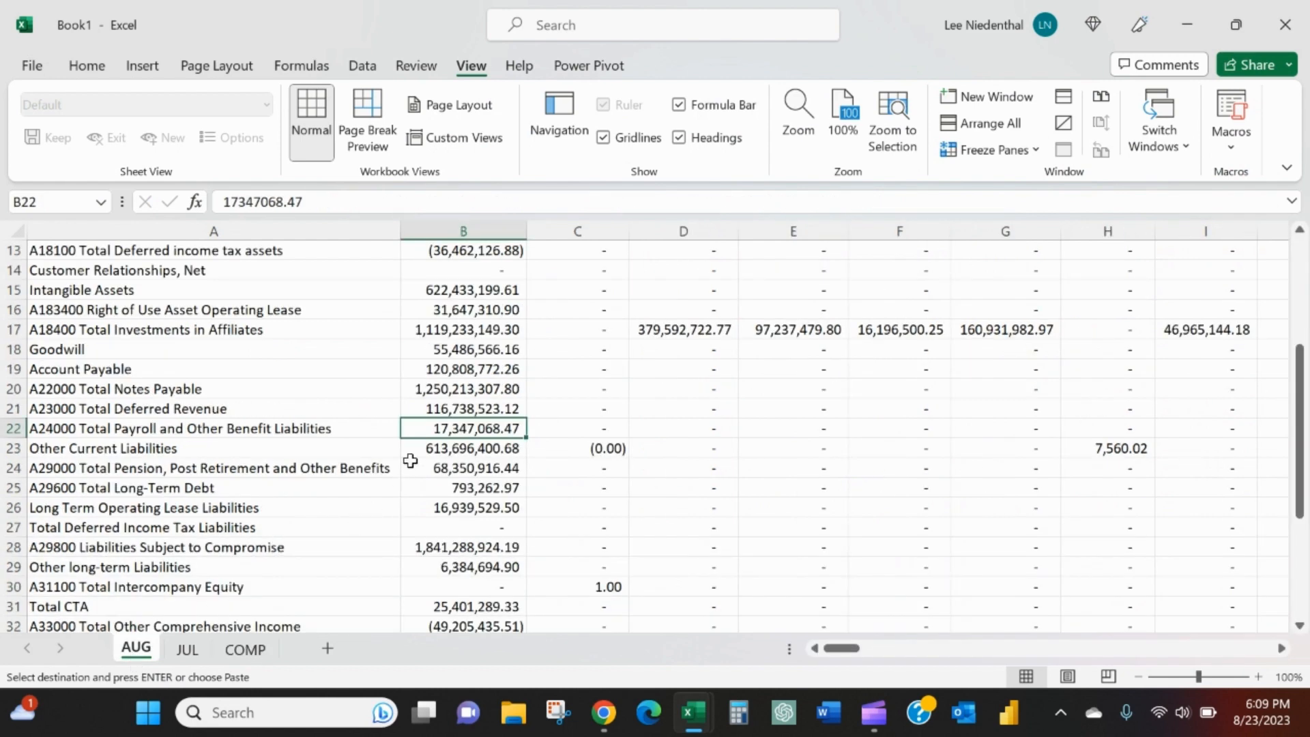
{"action": "key", "text": "ctrl+Up"}
{"action": "key", "text": "Down"}
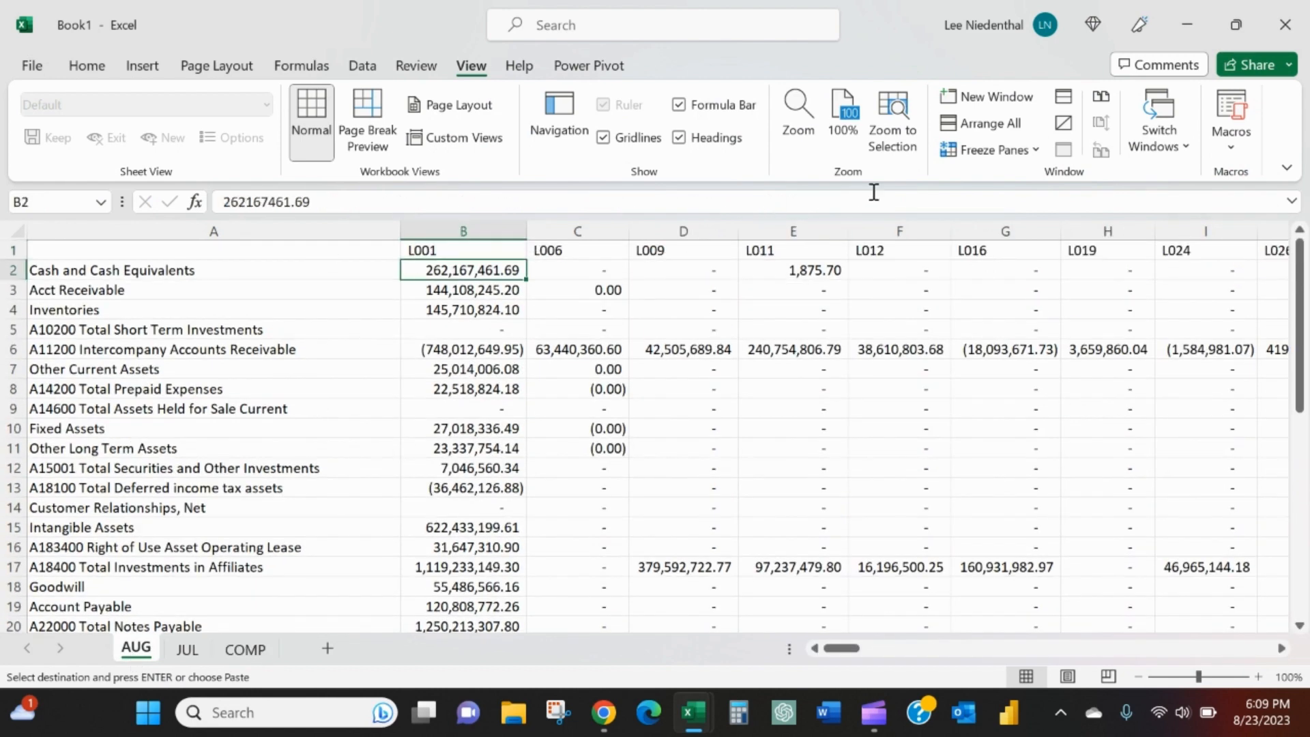
{"action": "left_click", "coordinate": [987, 150]}
{"action": "left_click", "coordinate": [998, 194]}
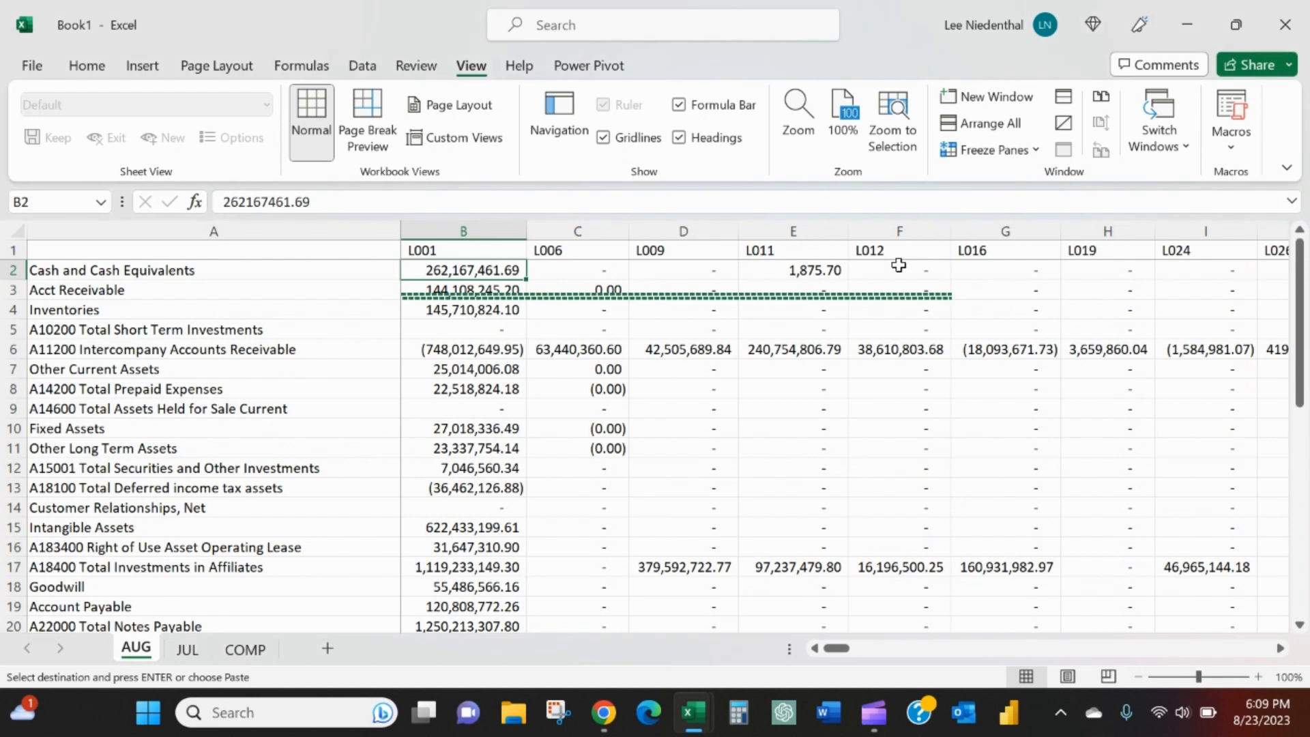
- Examine the order of the last entity codes in AUG's header row, including L931, L934 and L604, against COMP
{"action": "key", "text": "ctrl+Right"}
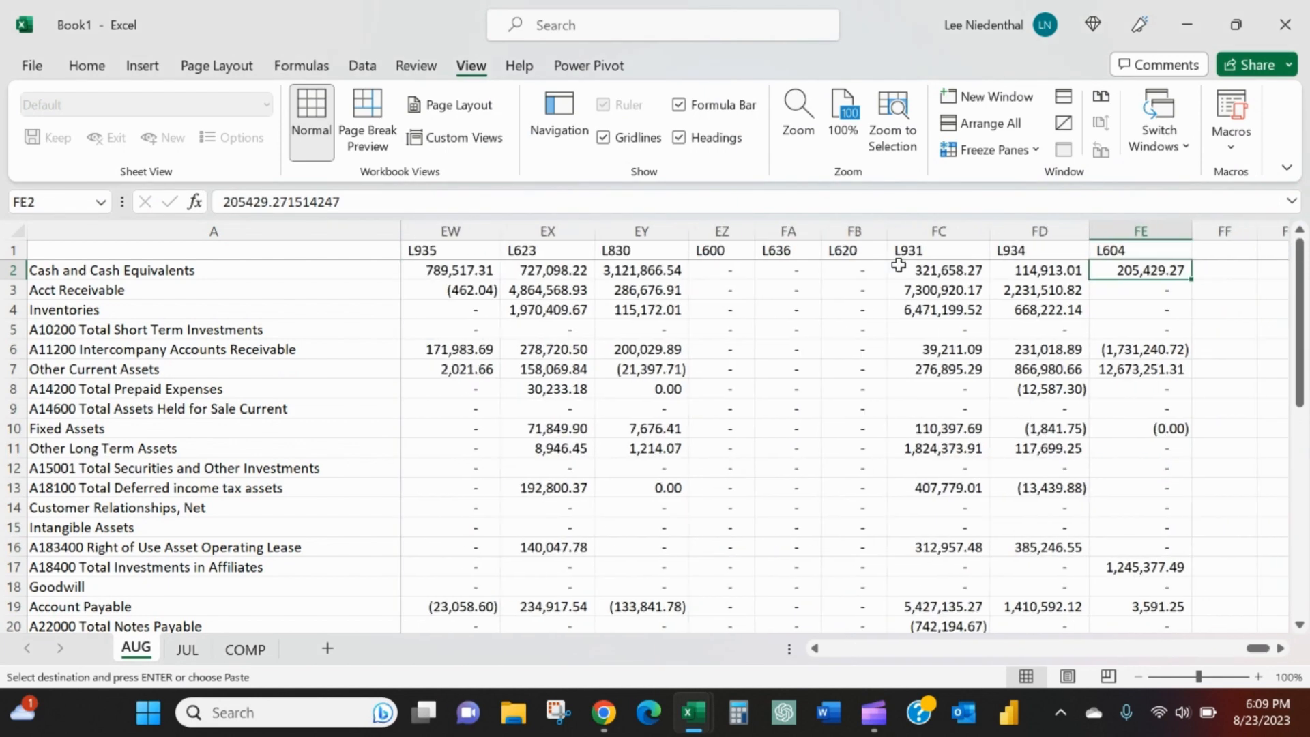
{"action": "left_click", "coordinate": [247, 649]}
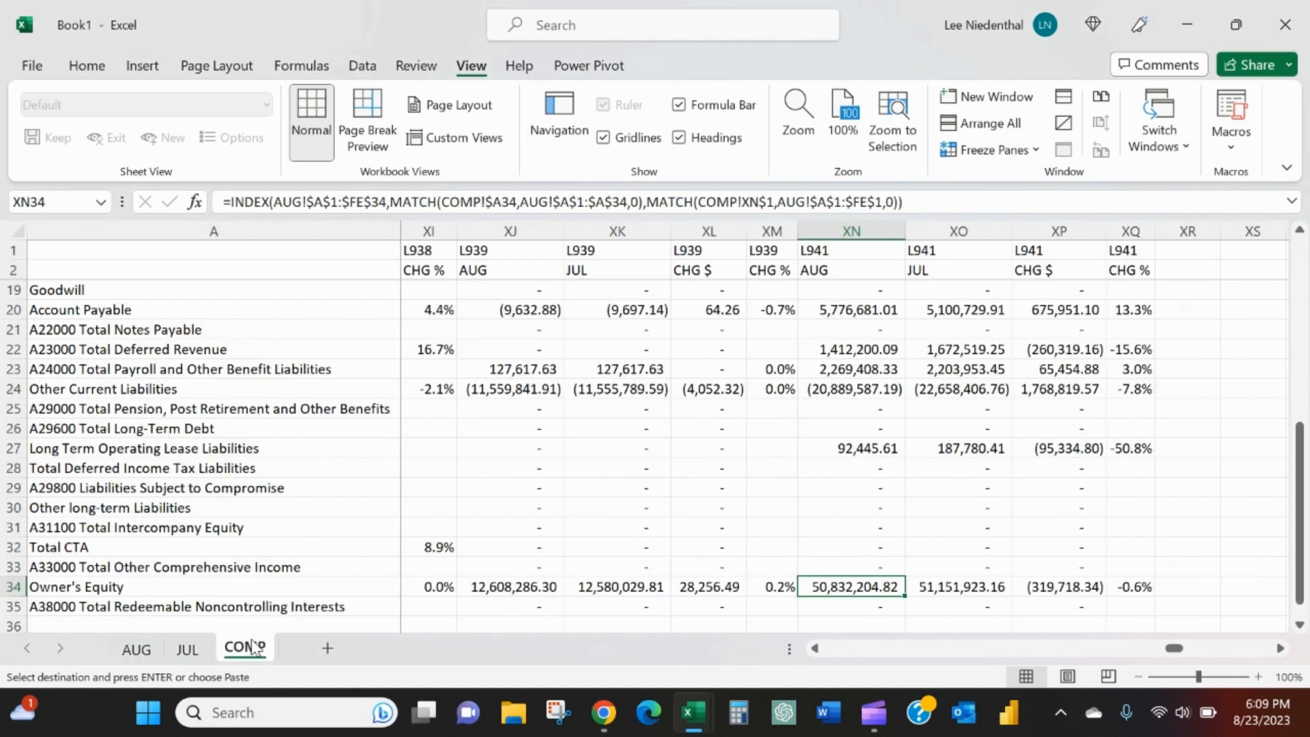
{"action": "left_click", "coordinate": [138, 650]}
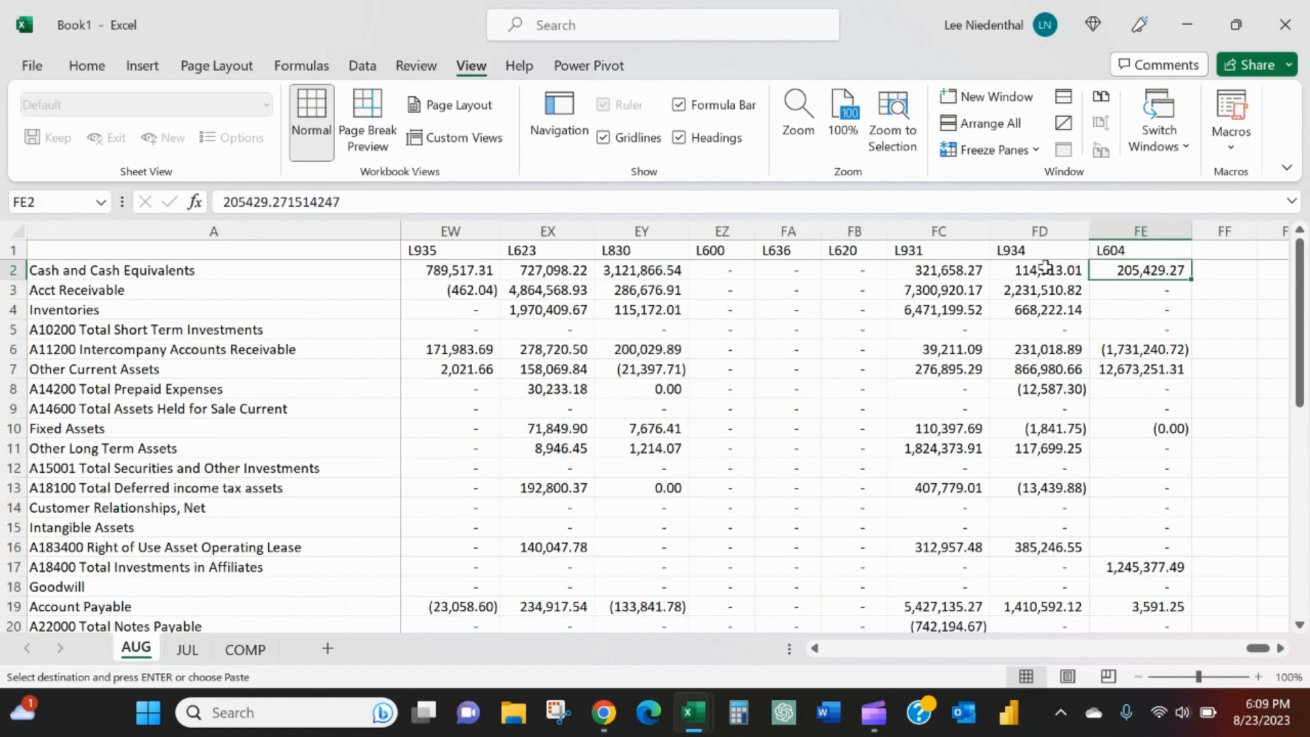
{"action": "left_click", "coordinate": [1119, 251]}
{"action": "left_click", "coordinate": [1065, 254]}
{"action": "left_click", "coordinate": [969, 254]}
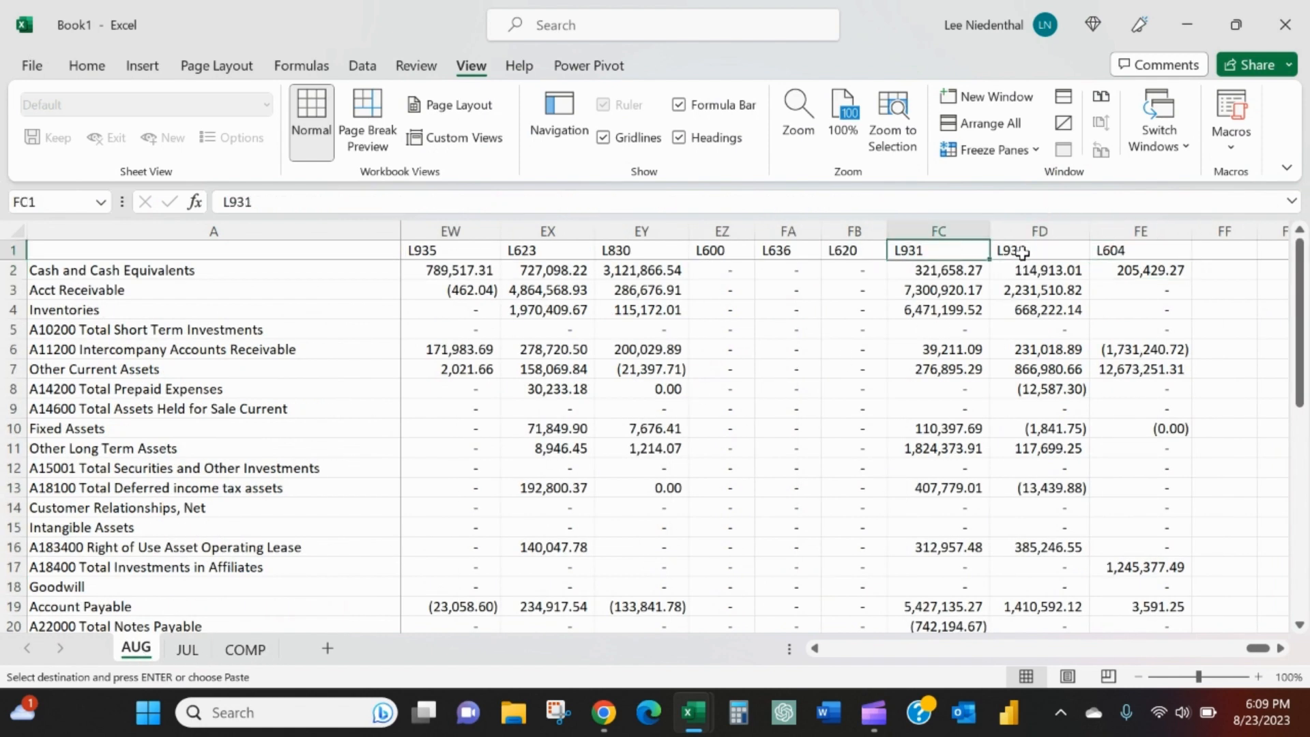
{"action": "left_click", "coordinate": [1022, 253]}
{"action": "left_click", "coordinate": [1127, 251]}
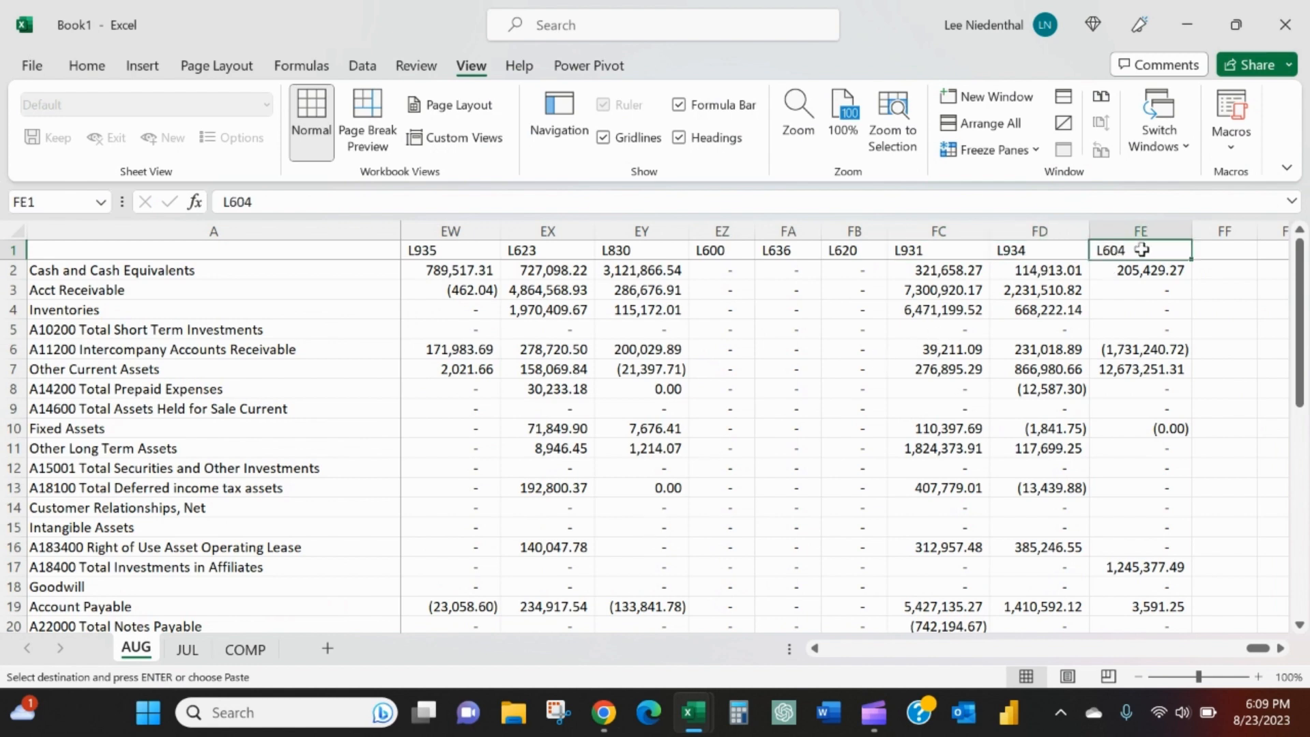
- Review the repeated L941 and L939 entity headers in row 1 of the COMP sheet
{"action": "left_click", "coordinate": [245, 648]}
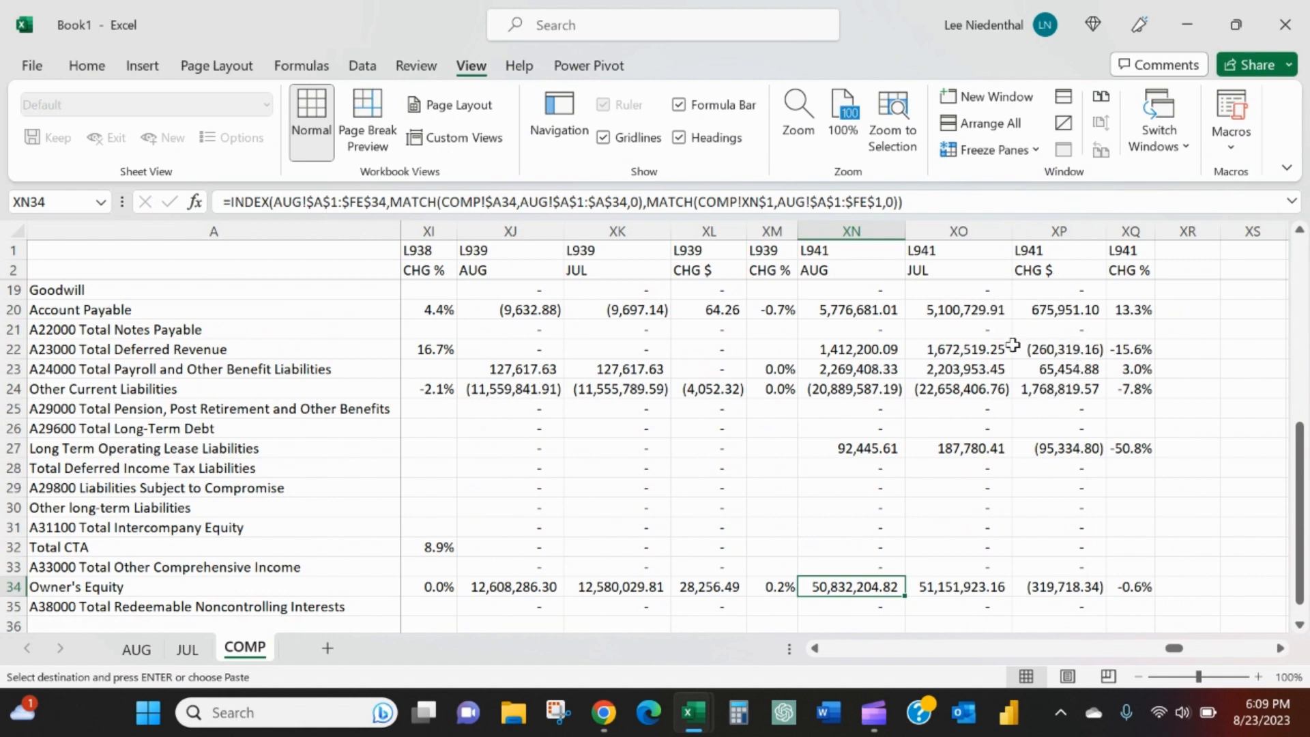
{"action": "left_click_drag", "start_coordinate": [1109, 247], "coordinate": [862, 254]}
{"action": "key", "text": "ctrl+v"}
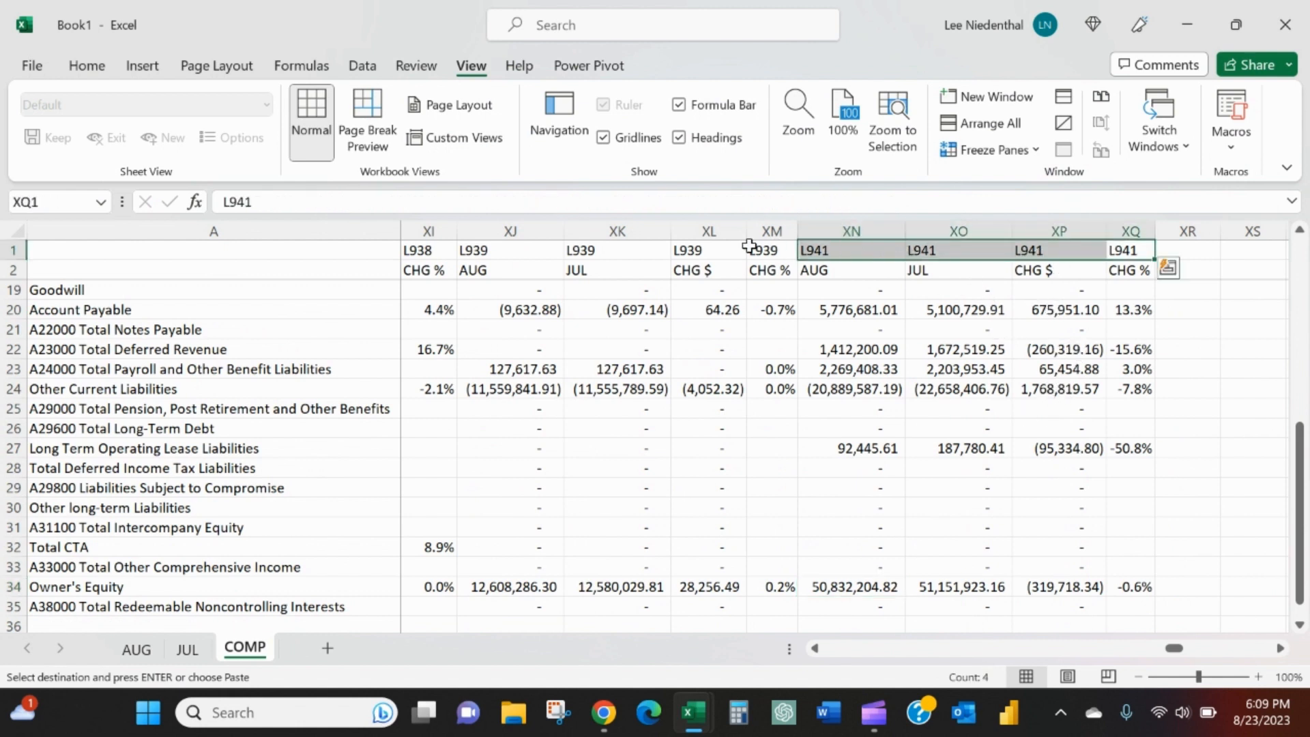
{"action": "left_click_drag", "start_coordinate": [755, 247], "coordinate": [511, 254]}
{"action": "key", "text": "ctrl+v"}
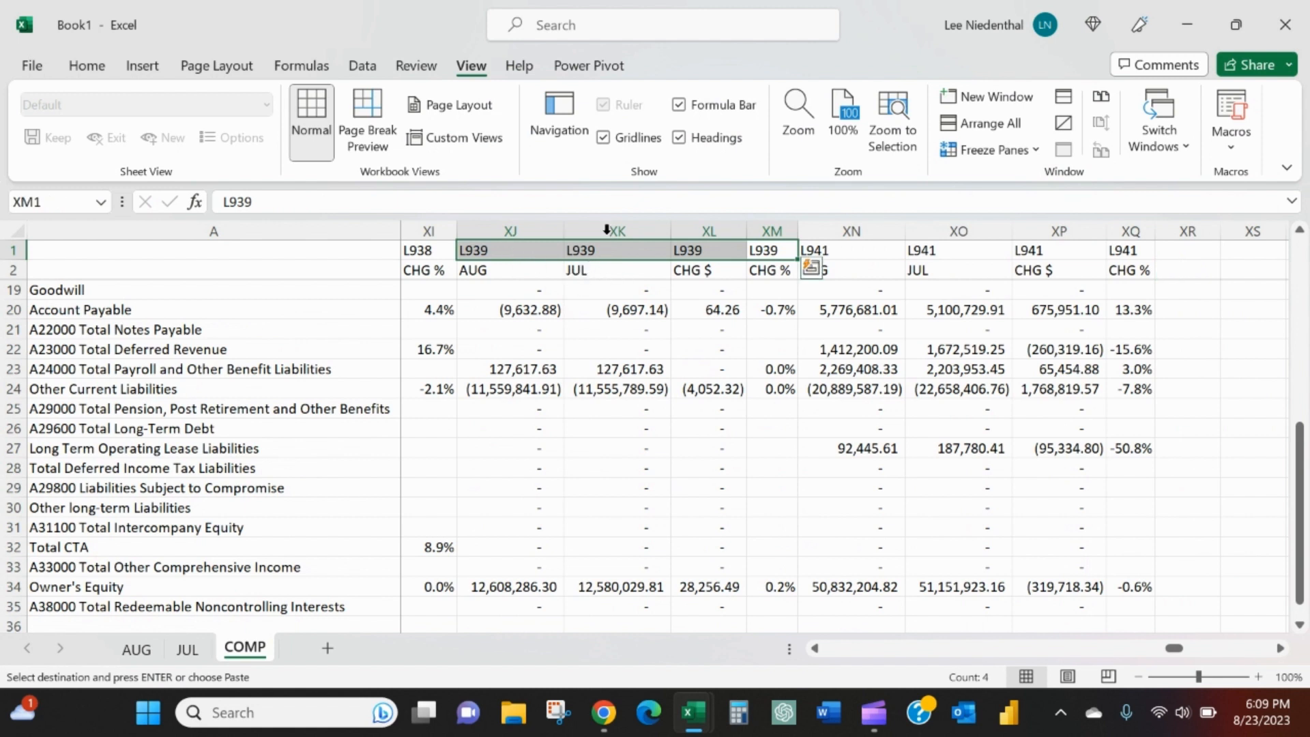
{"action": "left_click", "coordinate": [929, 251]}
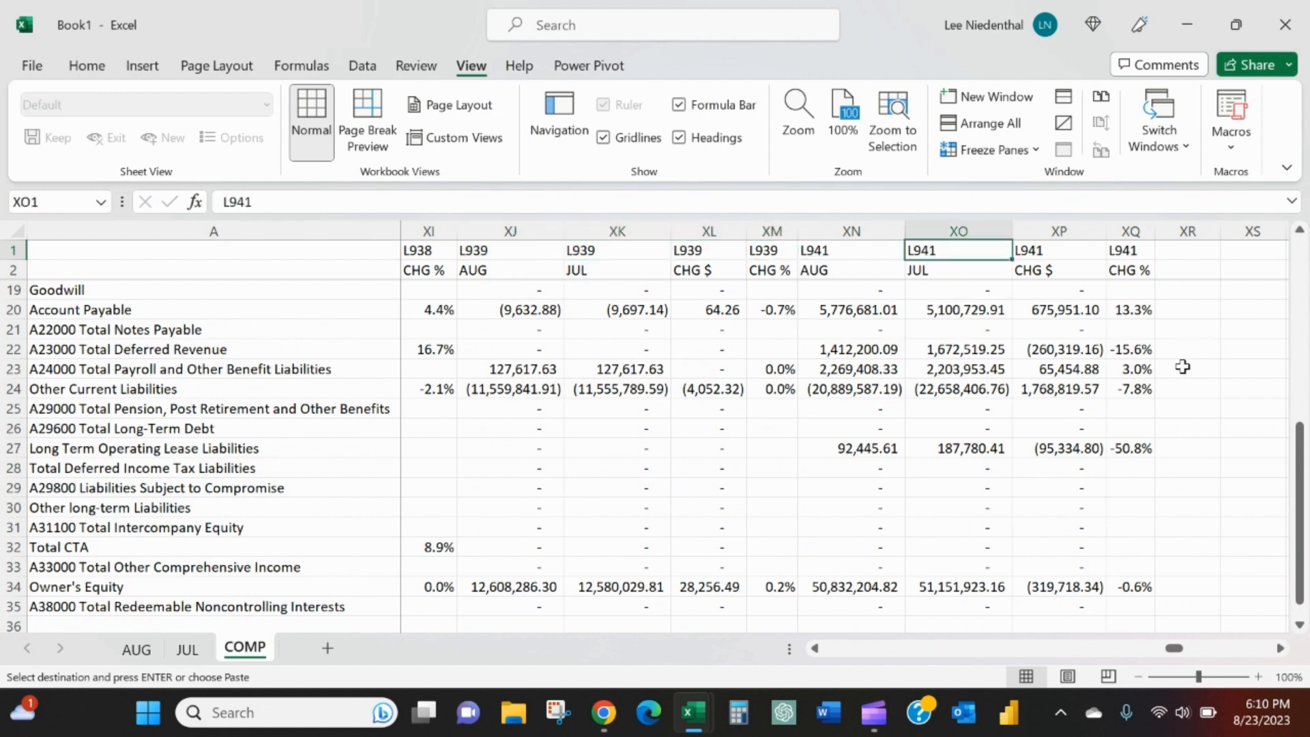
- Copy the L941 header from COMP and search AUG's header row for 941 to locate that entity's column
{"action": "key", "text": "ctrl+c"}
{"action": "left_click", "coordinate": [136, 648]}
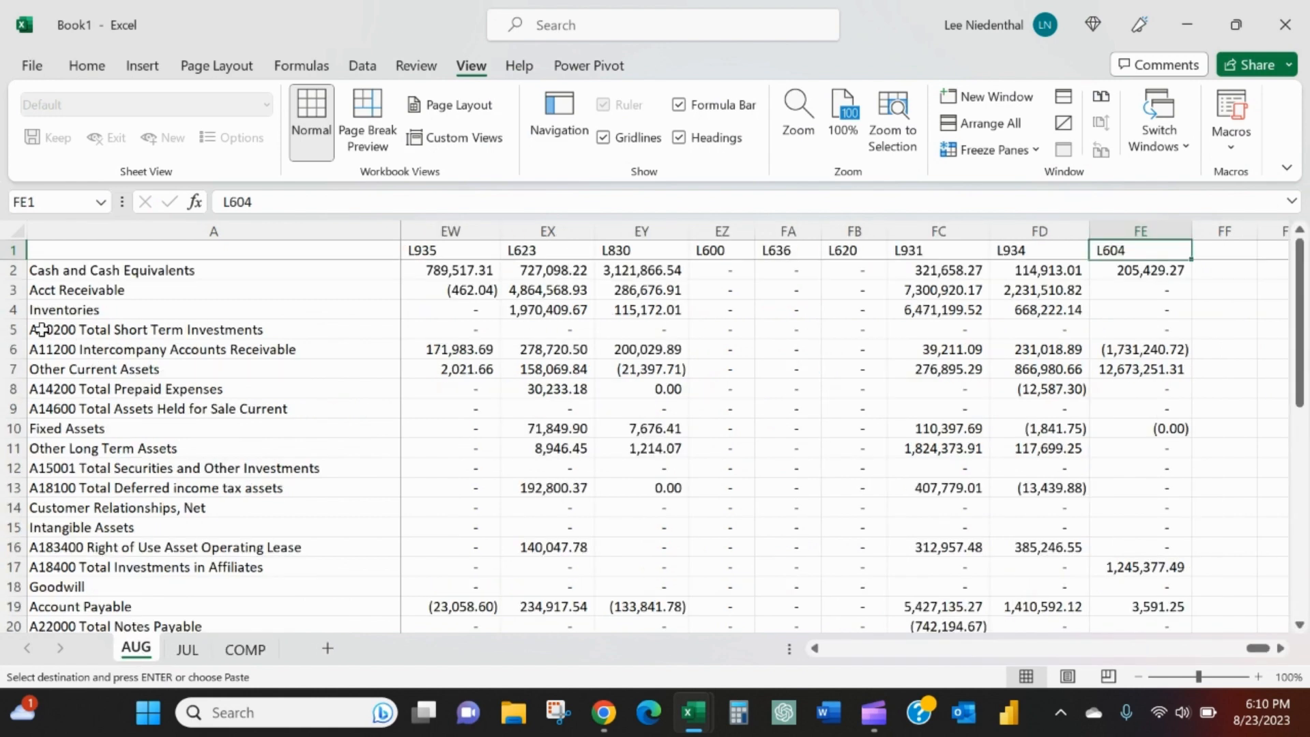
{"action": "left_click", "coordinate": [23, 249]}
{"action": "left_click", "coordinate": [117, 222]}
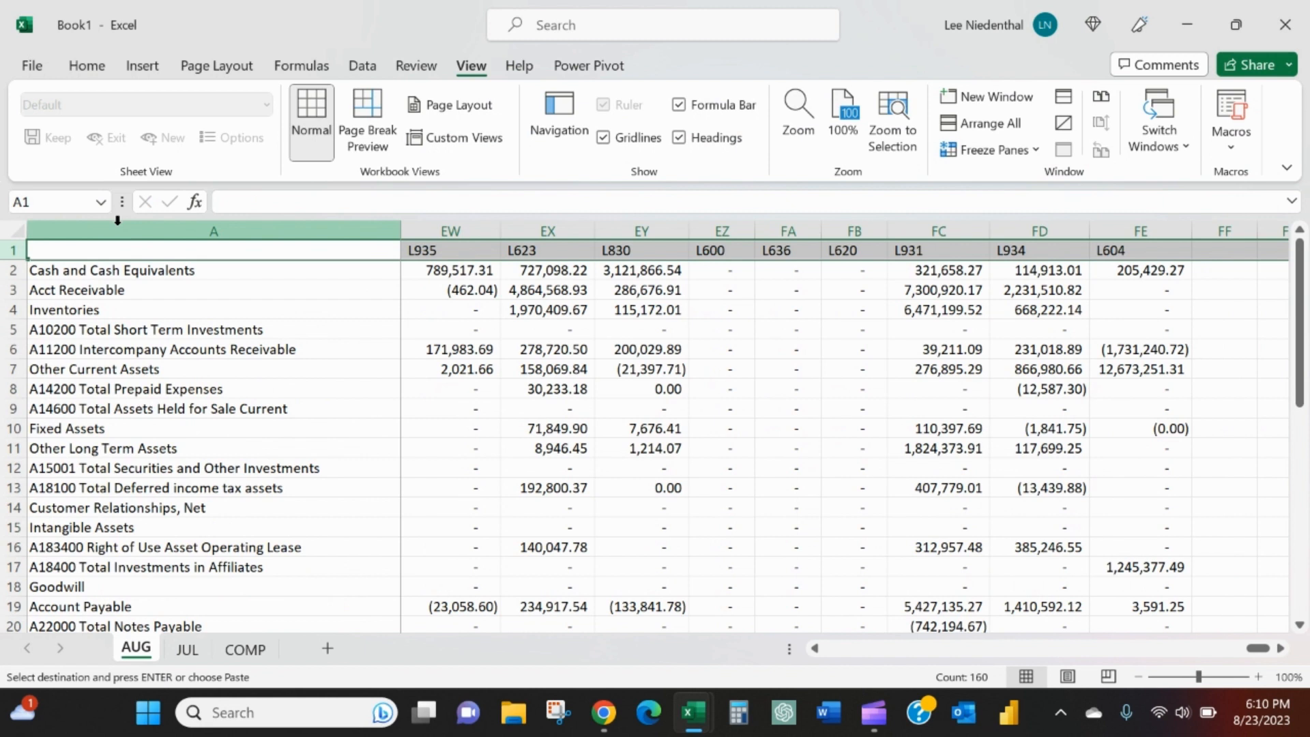
{"action": "key", "text": "ctrl+f"}
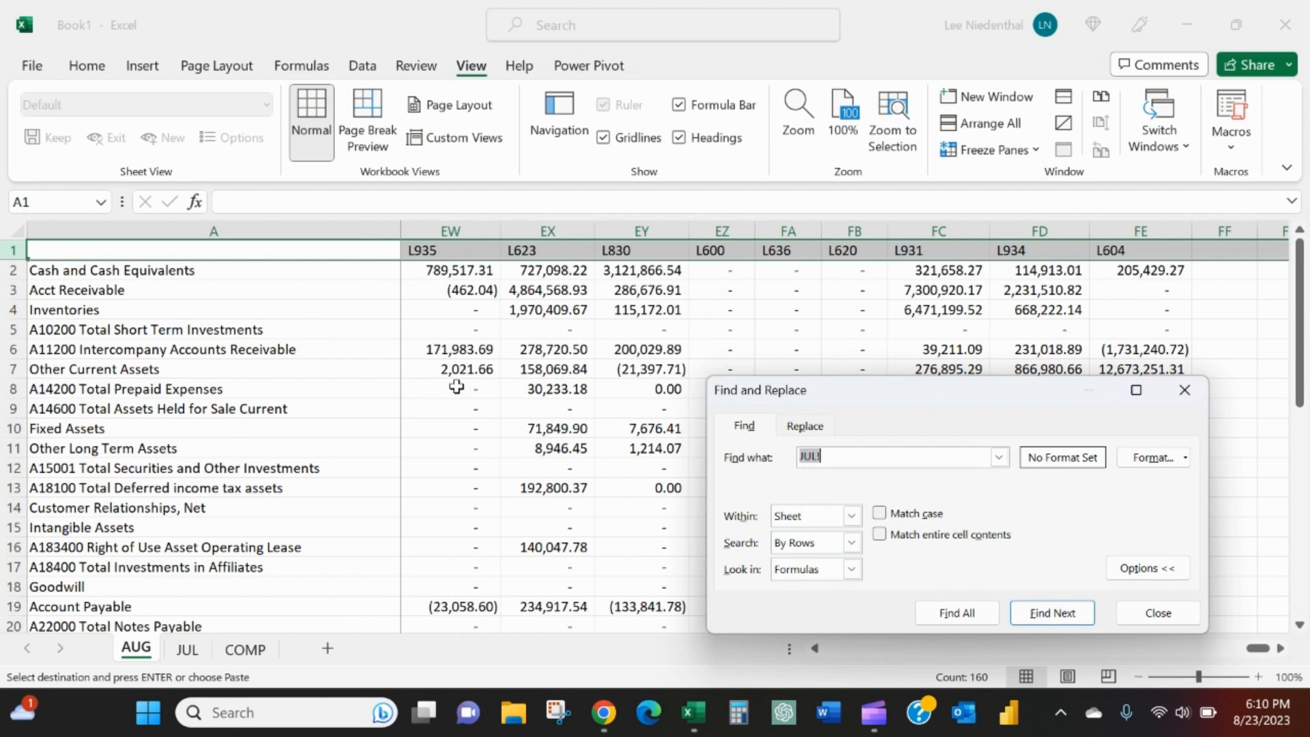
{"action": "key", "text": "Return"}
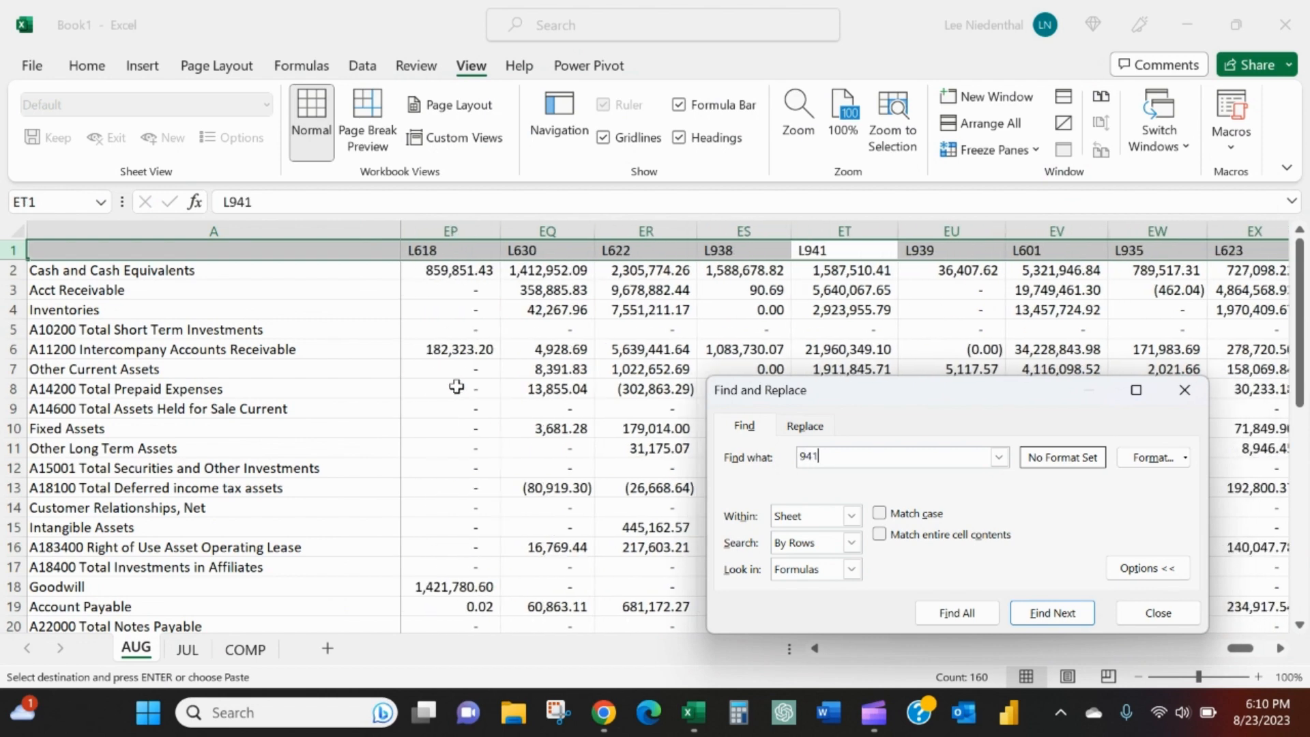
{"action": "left_click", "coordinate": [1179, 401]}
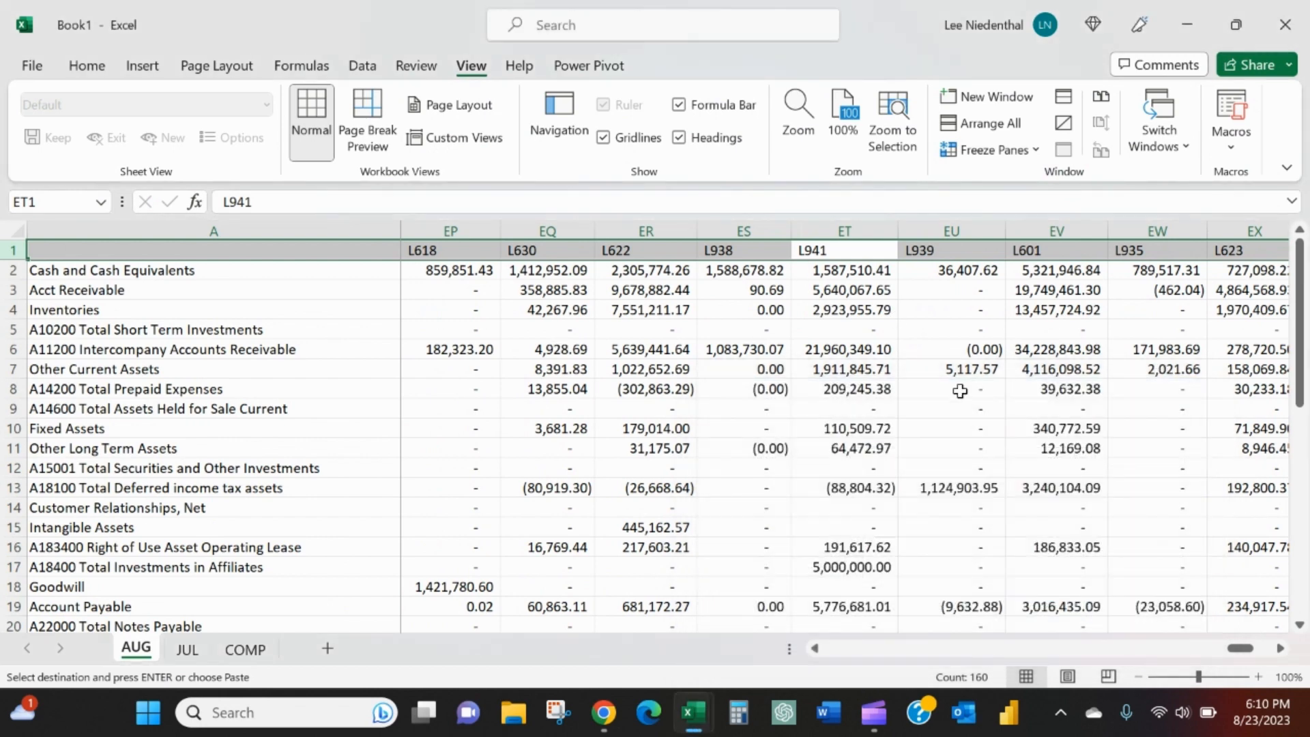
- Check L941's Owner's Equity in row 33 of AUG against its AUG balance in COMP, and inspect the adjacent JUL formula
{"action": "scroll", "coordinate": [878, 519], "scroll_direction": "down", "scroll_amount": 5}
{"action": "scroll", "coordinate": [878, 519], "scroll_direction": "down", "scroll_amount": 2}
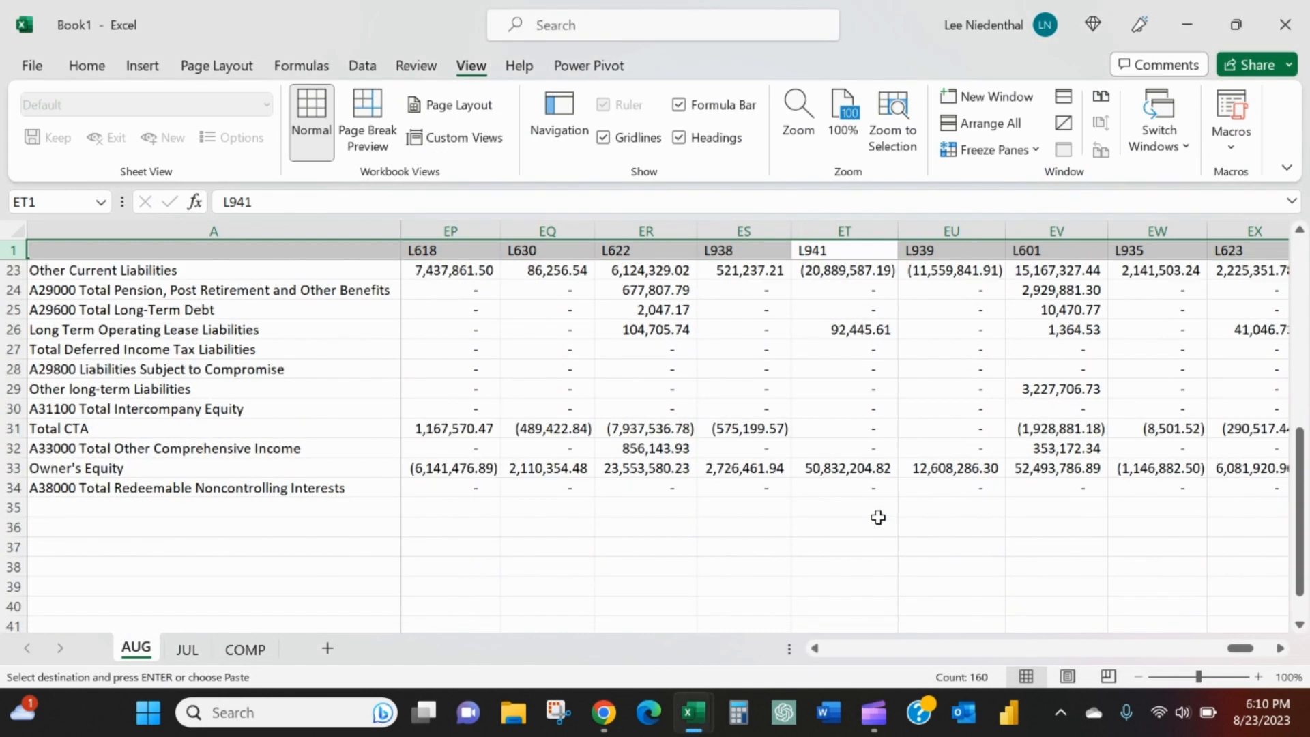
{"action": "left_click", "coordinate": [866, 467]}
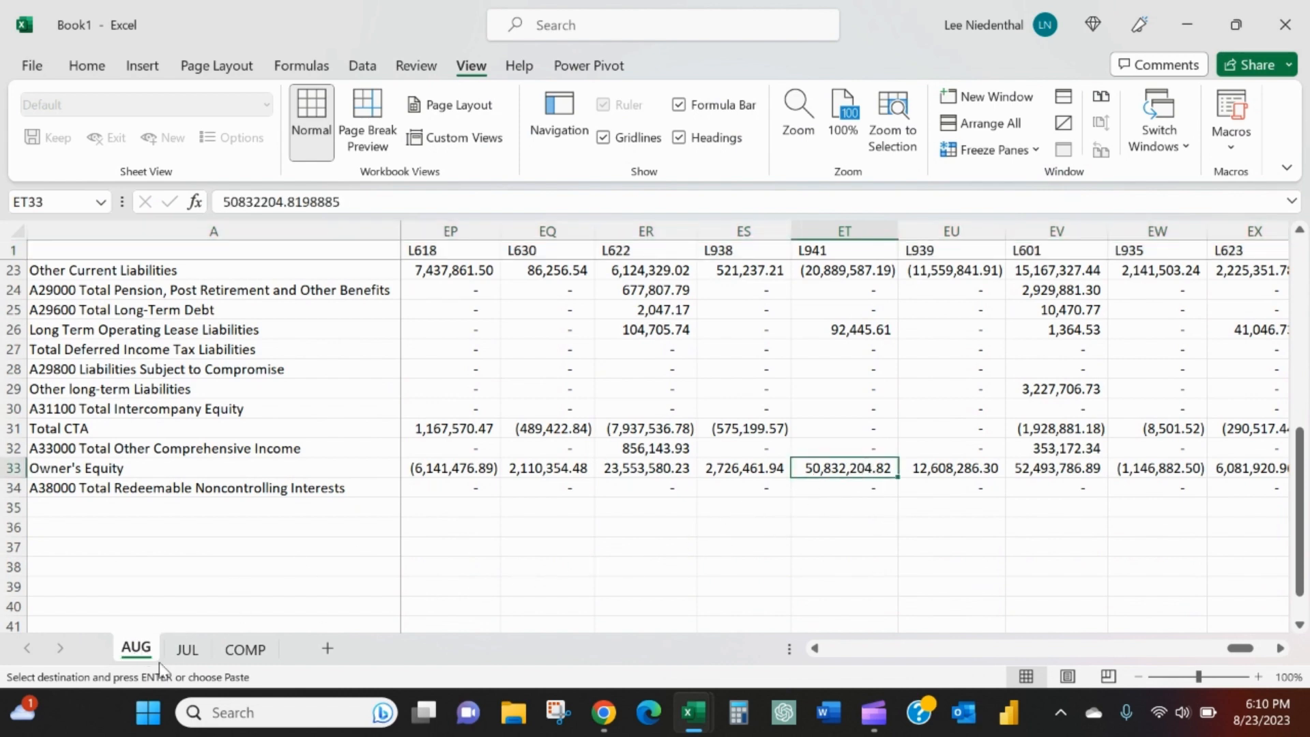
{"action": "left_click", "coordinate": [259, 650]}
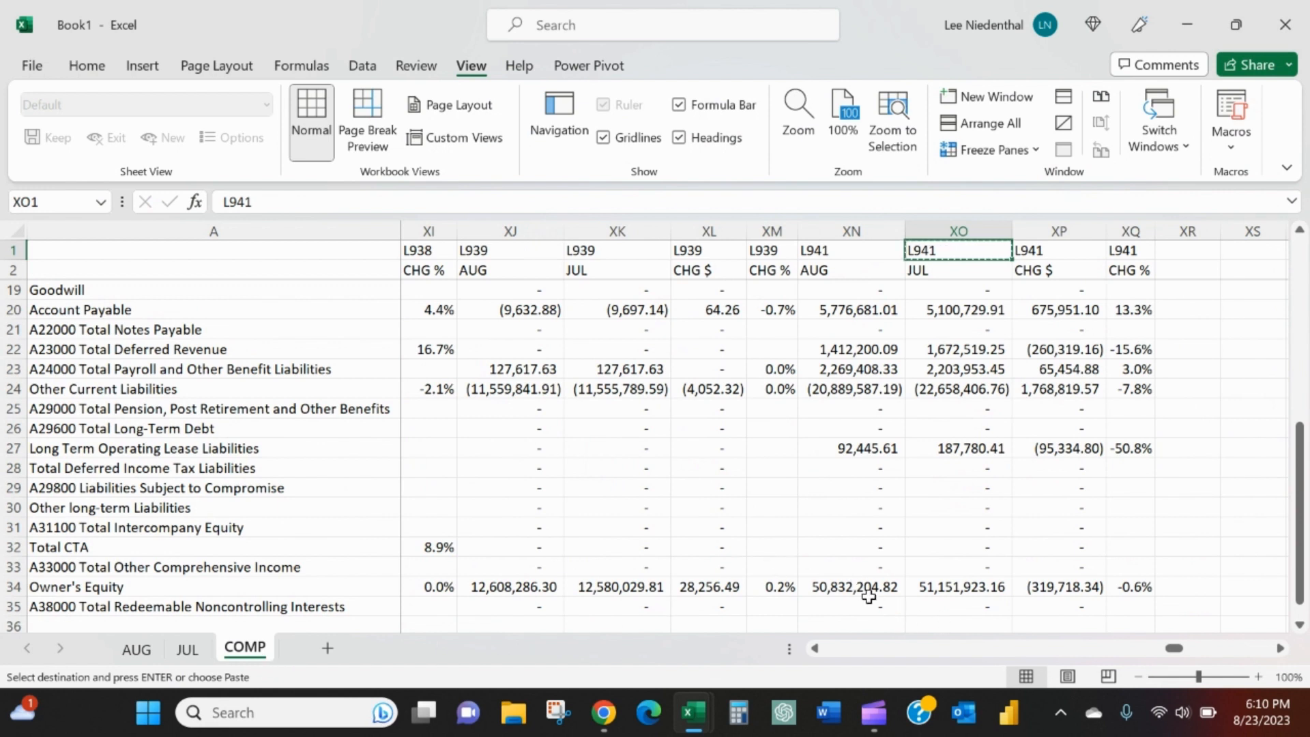
{"action": "left_click", "coordinate": [851, 231]}
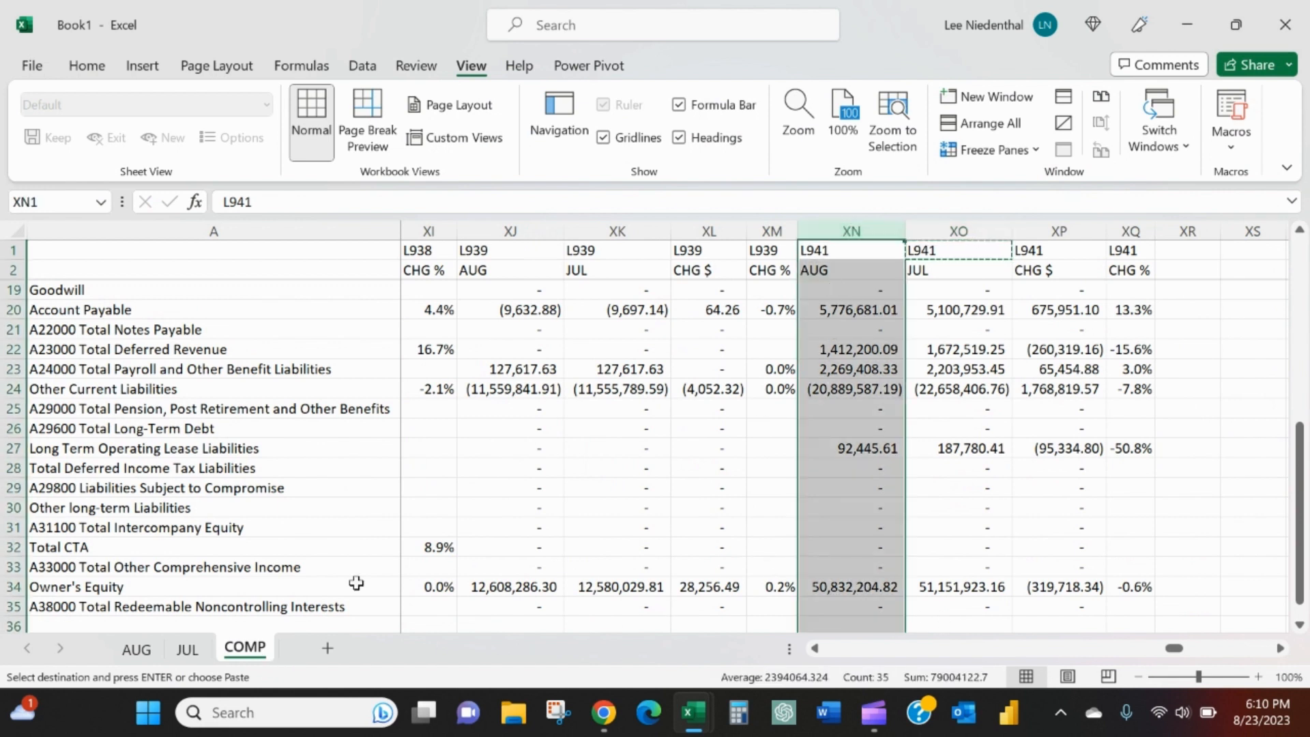
{"action": "left_click", "coordinate": [823, 588]}
{"action": "left_click", "coordinate": [949, 590]}
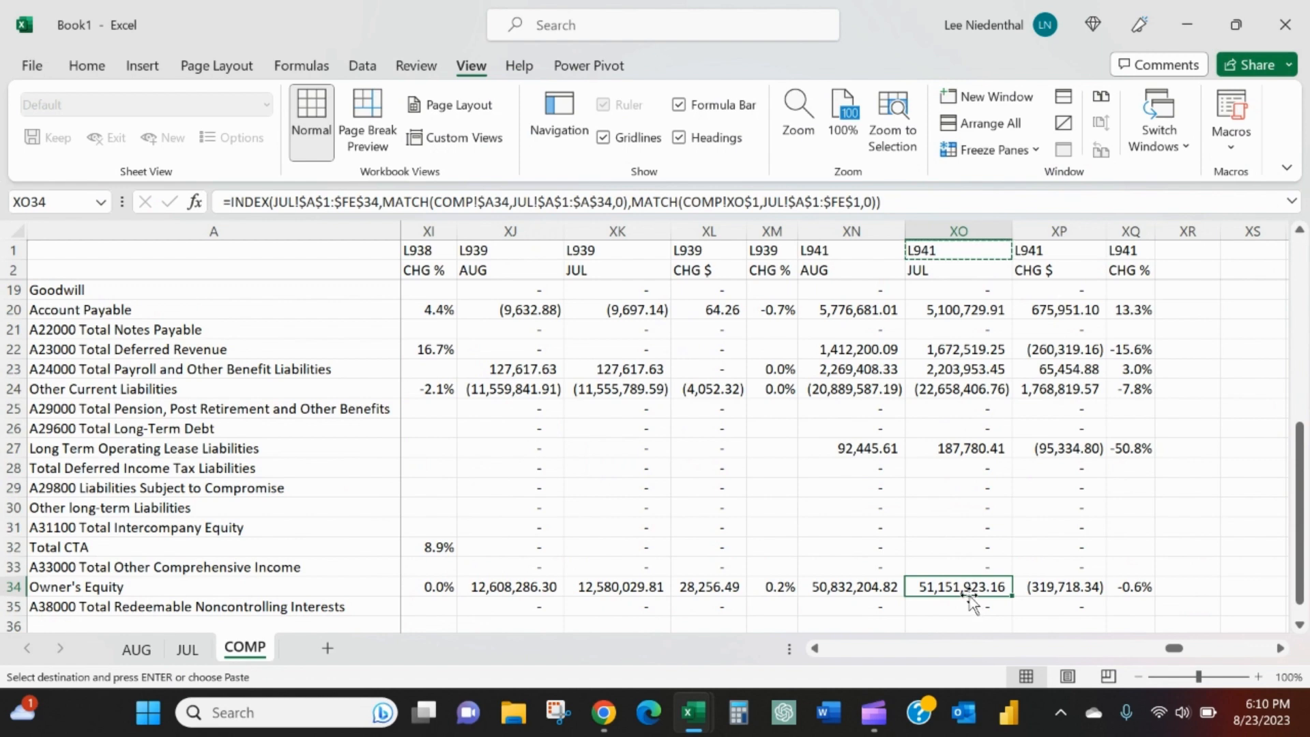
- Freeze the panes of the JUL sheet at B2 to keep the account names and entity header row fixed
{"action": "left_click", "coordinate": [189, 650]}
{"action": "scroll", "coordinate": [141, 384], "scroll_direction": "up", "scroll_amount": 3}
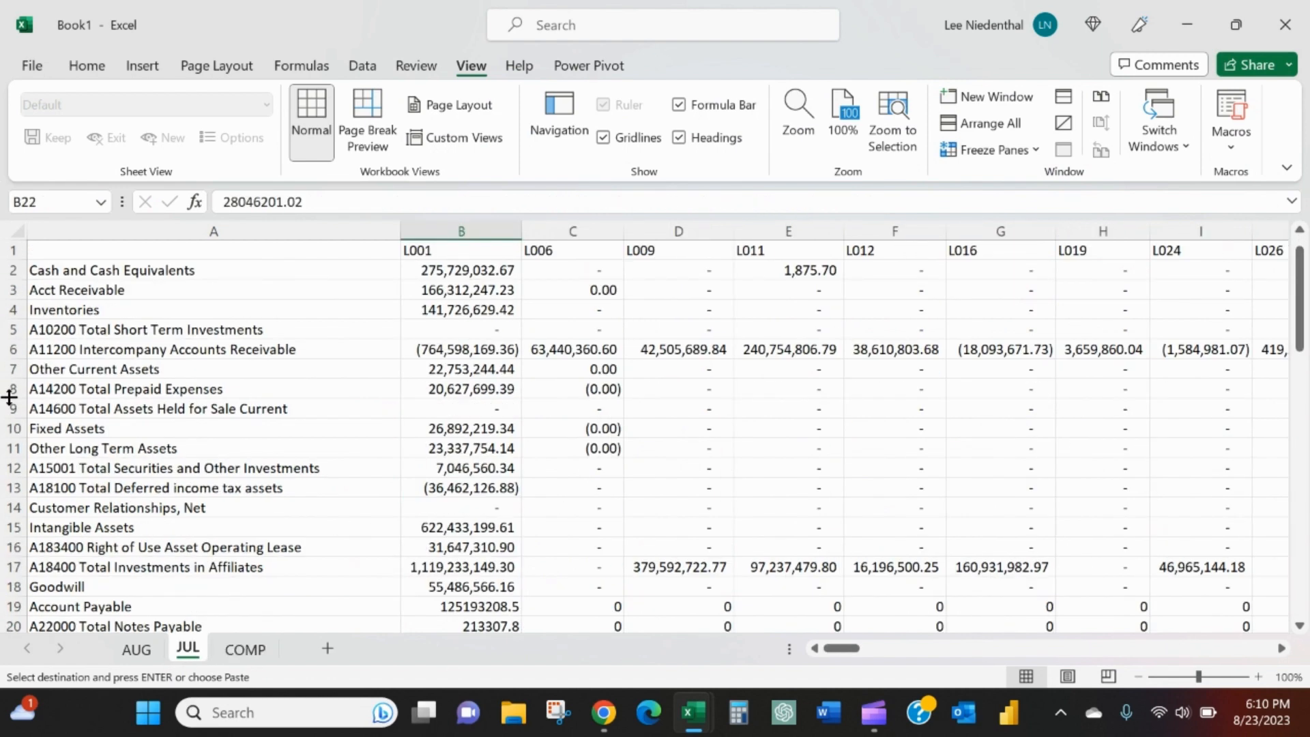
{"action": "left_click", "coordinate": [419, 266]}
{"action": "left_click", "coordinate": [1017, 149]}
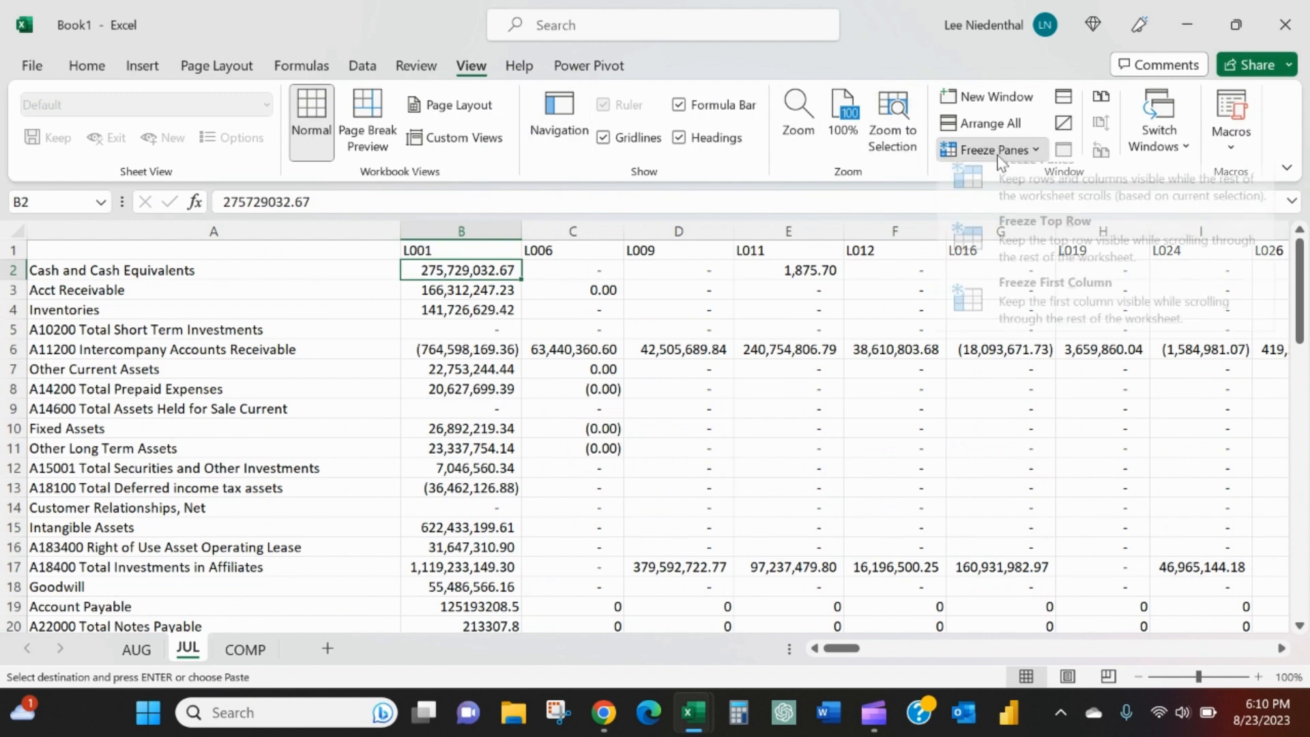
{"action": "left_click", "coordinate": [1006, 193]}
- Search the header row of the JUL sheet for 941 to locate that entity's column
{"action": "left_click", "coordinate": [17, 249]}
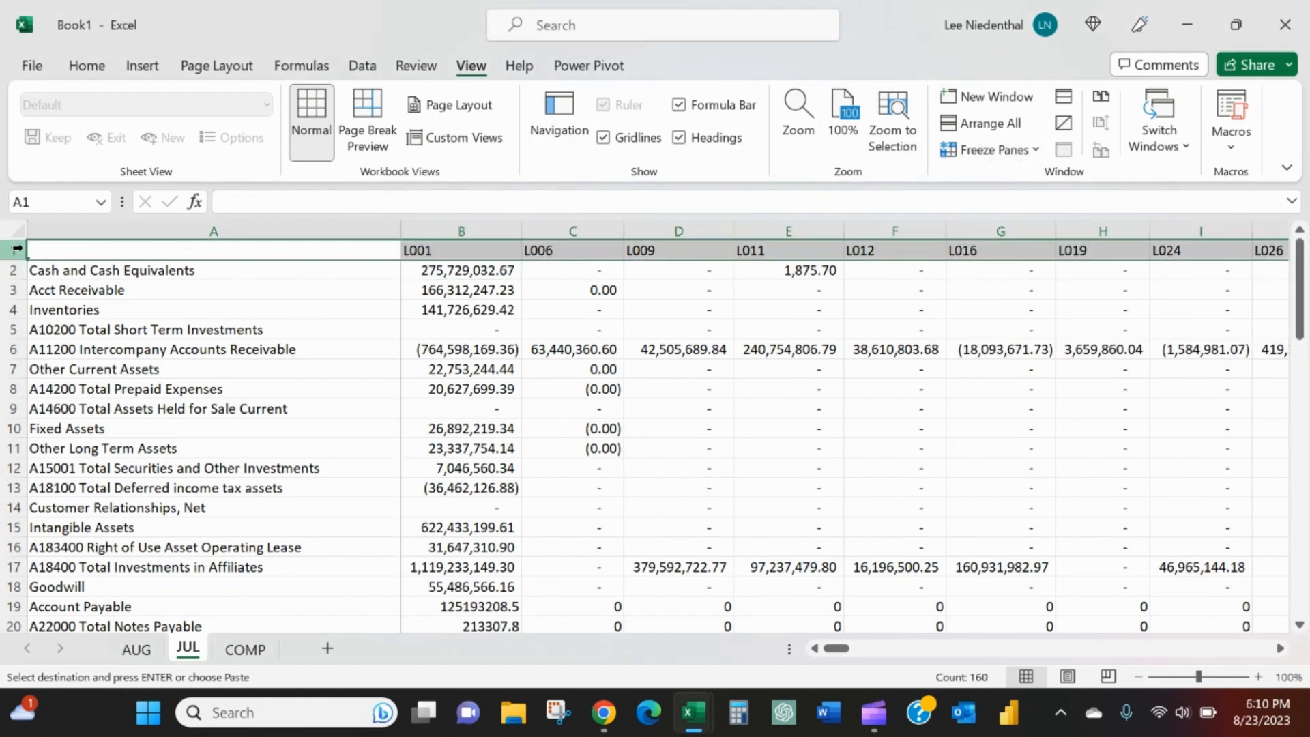
{"action": "key", "text": "ctrl+f"}
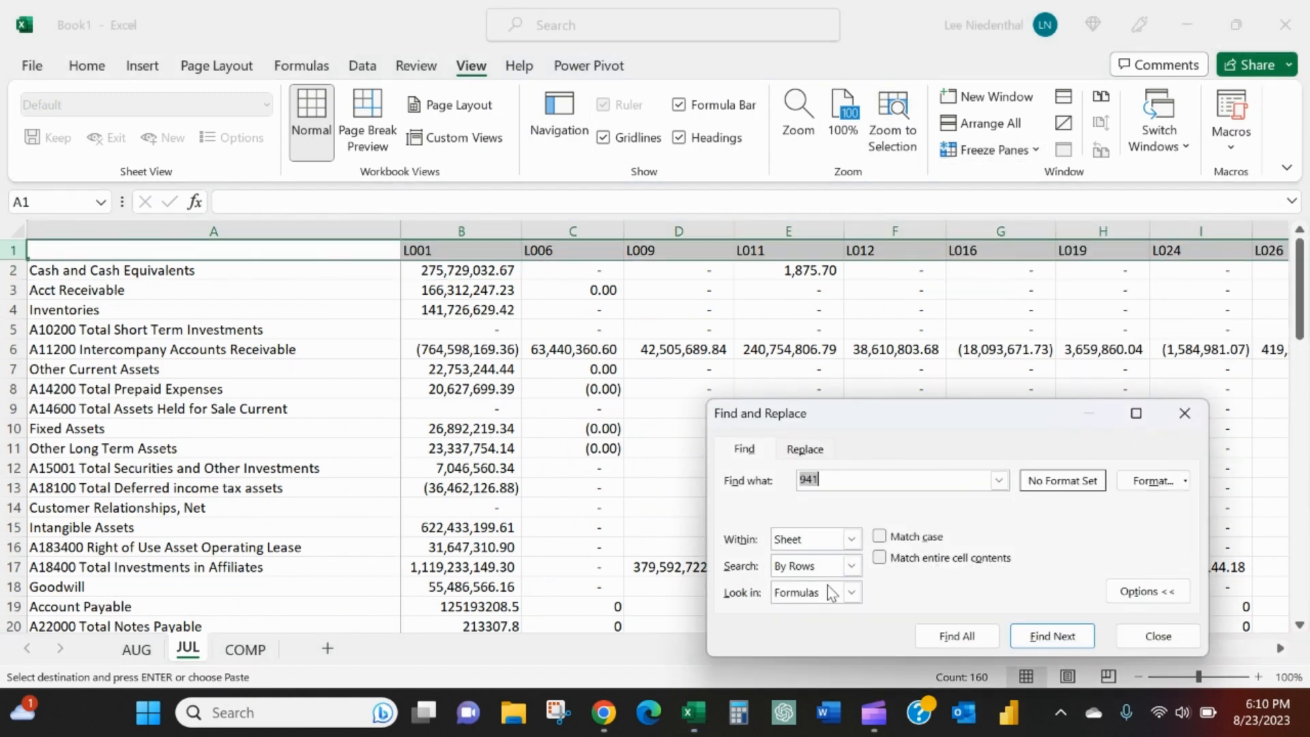
{"action": "left_click", "coordinate": [957, 635]}
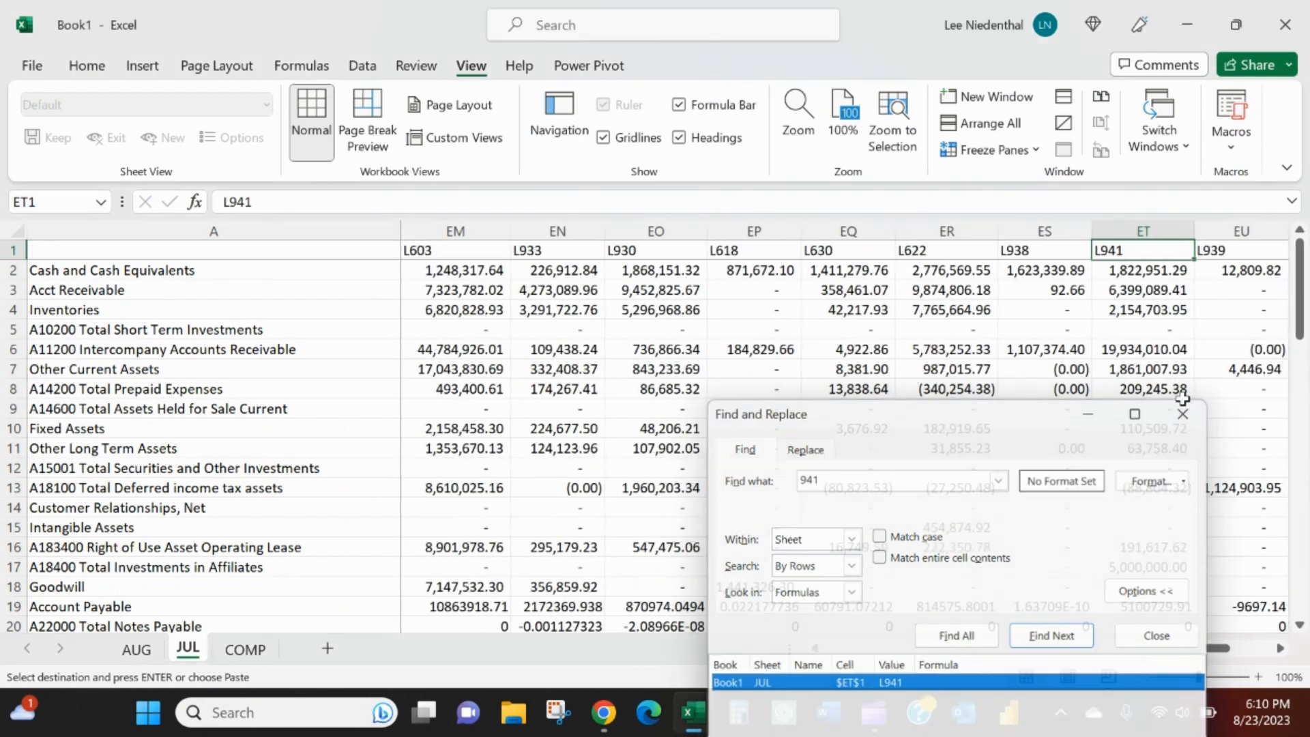
{"action": "left_click", "coordinate": [1183, 413]}
- Apply the comma number style to L941's Owner's Equity in JUL cell ET33 and compare it with the JUL balance in COMP
{"action": "scroll", "coordinate": [1161, 444], "scroll_direction": "down", "scroll_amount": 7}
{"action": "scroll", "coordinate": [1157, 477], "scroll_direction": "up", "scroll_amount": 1}
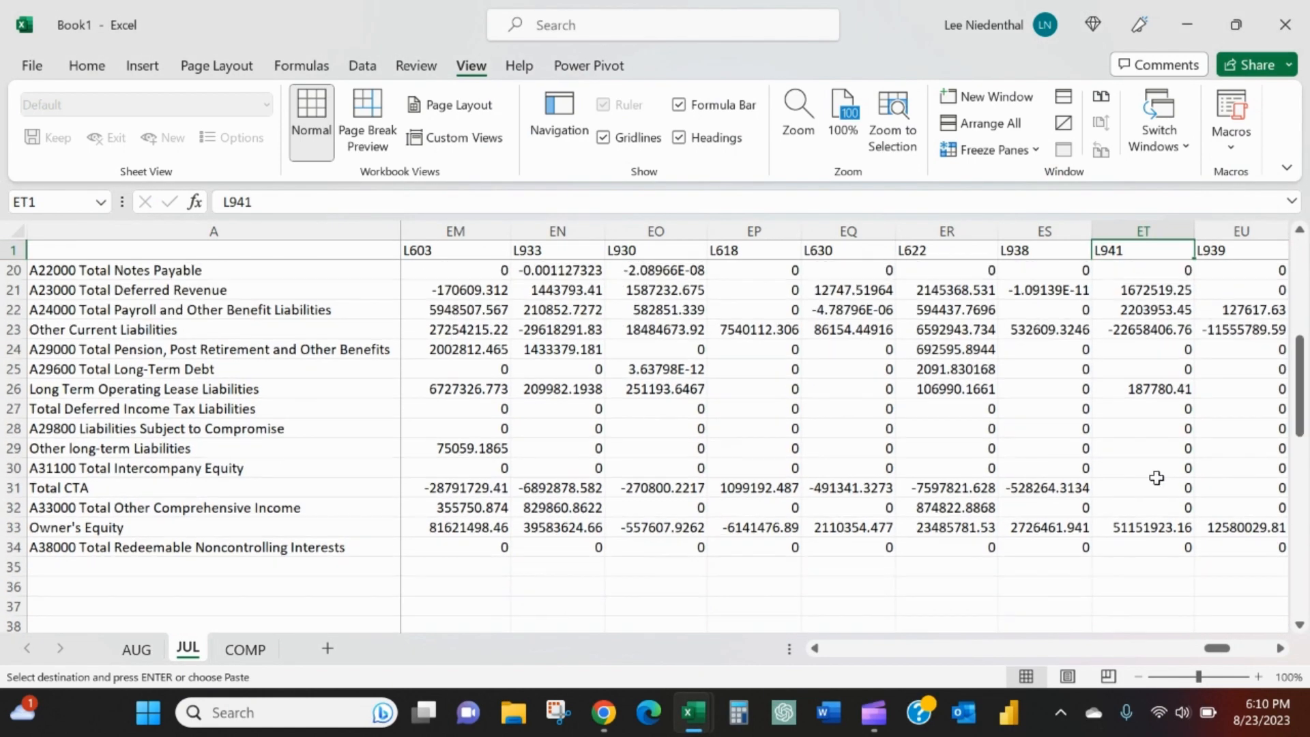
{"action": "left_click", "coordinate": [1155, 532]}
{"action": "left_click", "coordinate": [86, 66]}
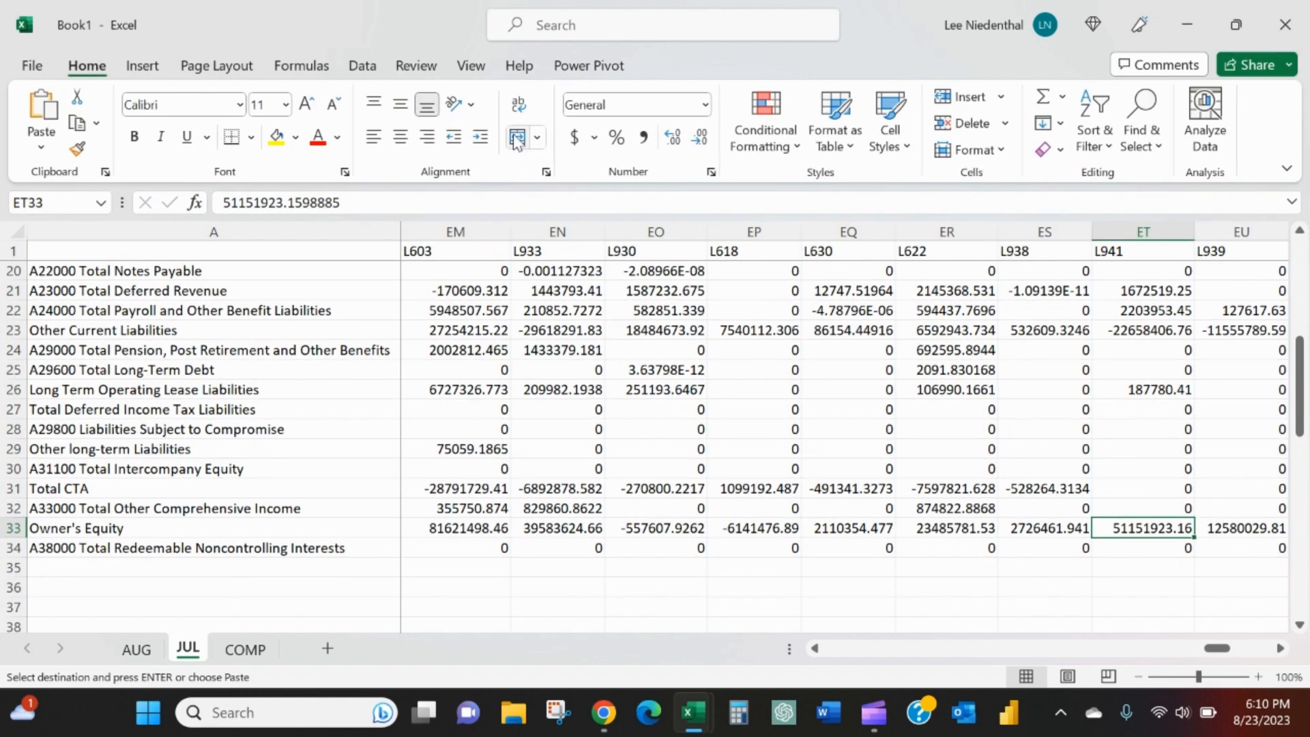
{"action": "left_click", "coordinate": [643, 137]}
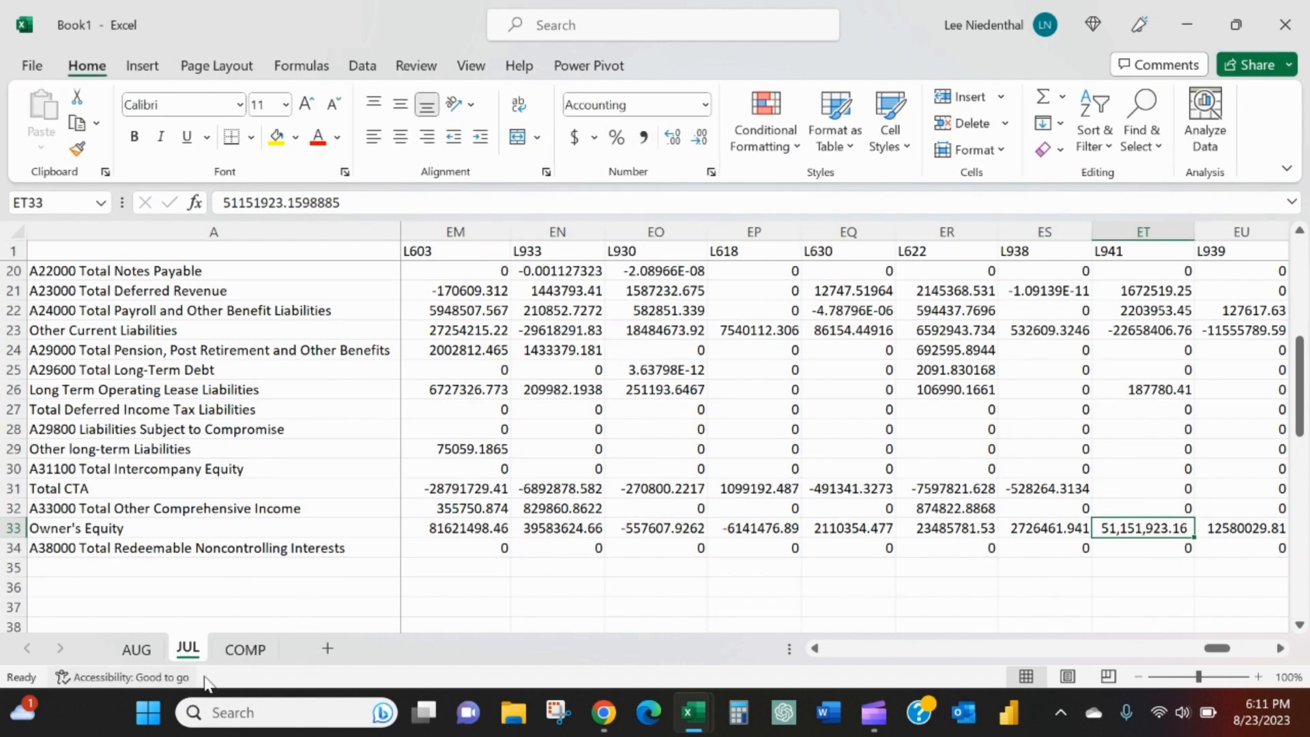
{"action": "left_click", "coordinate": [245, 649]}
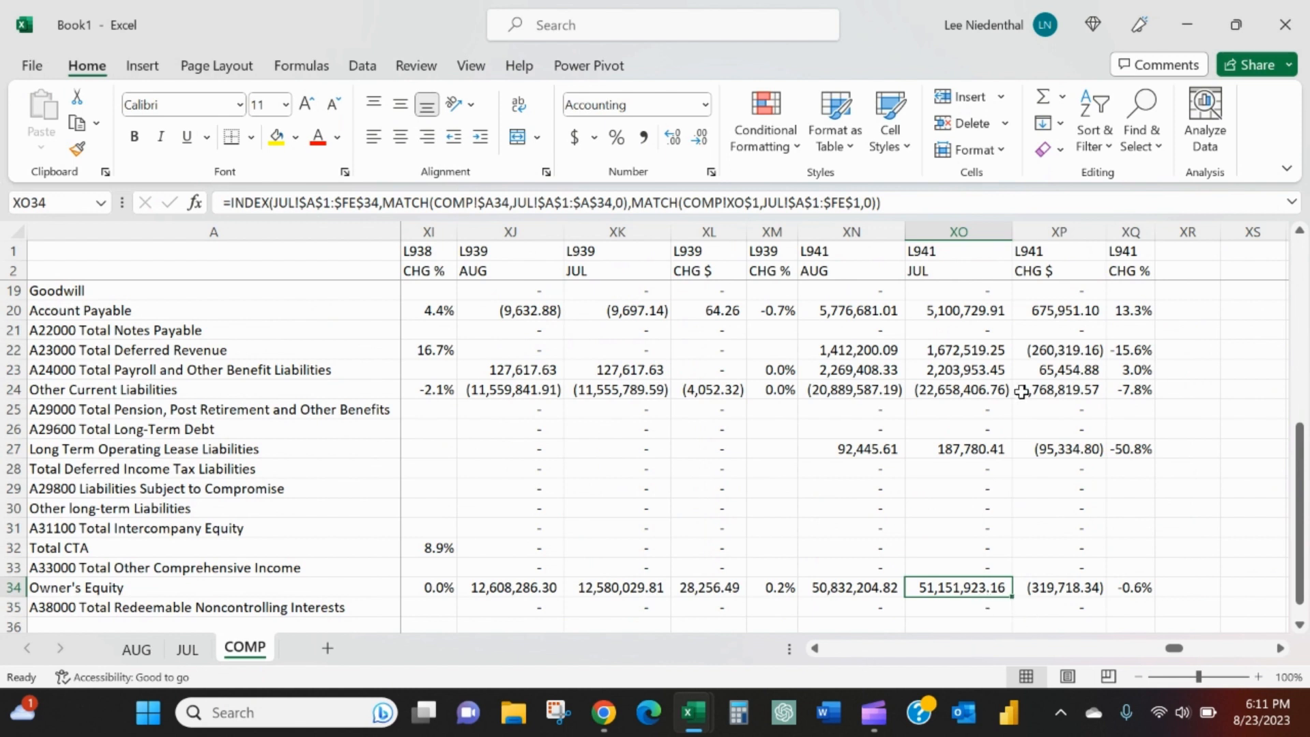